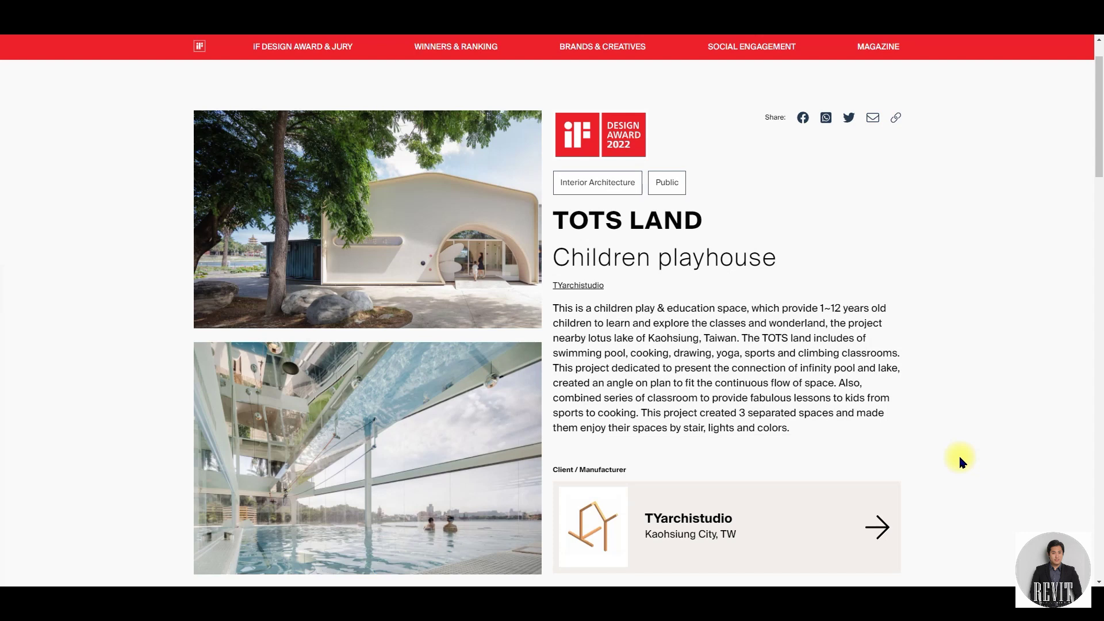
Browse the video page, then play the TYarchistudio walkthrough video full screen.
{"action": "scroll", "coordinate": [664, 350], "scroll_direction": "down", "scroll_amount": 2}
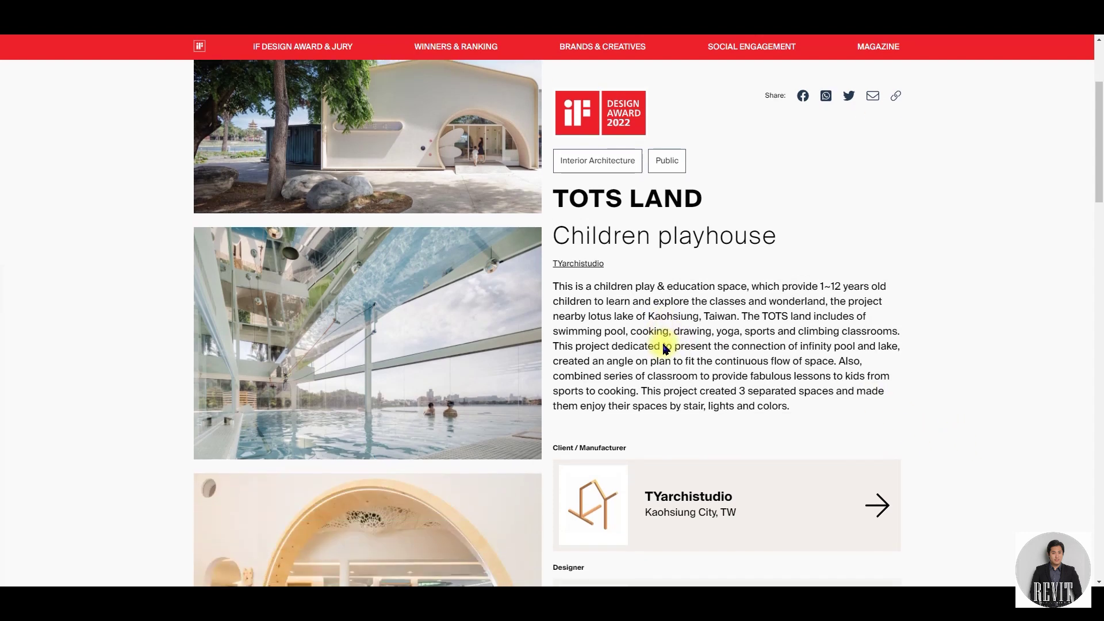
{"action": "scroll", "coordinate": [664, 349], "scroll_direction": "down", "scroll_amount": 2}
{"action": "scroll", "coordinate": [664, 348], "scroll_direction": "down", "scroll_amount": 2}
{"action": "scroll", "coordinate": [664, 348], "scroll_direction": "down", "scroll_amount": 3}
{"action": "scroll", "coordinate": [664, 348], "scroll_direction": "down", "scroll_amount": 4}
{"action": "scroll", "coordinate": [665, 348], "scroll_direction": "down", "scroll_amount": 1}
{"action": "scroll", "coordinate": [664, 348], "scroll_direction": "down", "scroll_amount": 3}
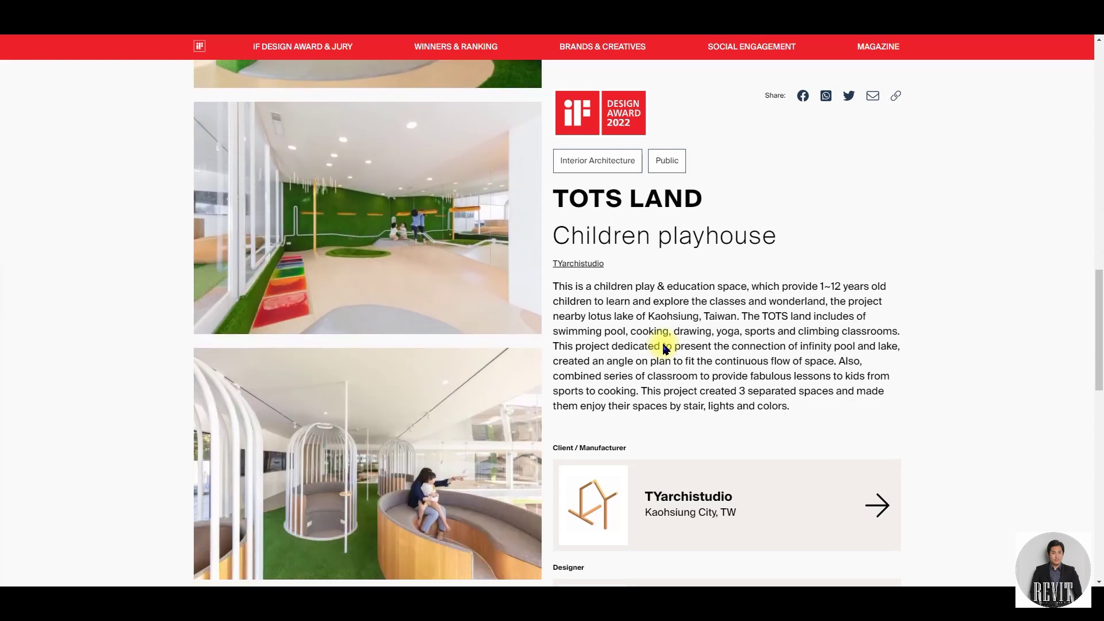
{"action": "scroll", "coordinate": [664, 347], "scroll_direction": "down", "scroll_amount": 2}
{"action": "scroll", "coordinate": [664, 348], "scroll_direction": "down", "scroll_amount": 2}
{"action": "scroll", "coordinate": [664, 348], "scroll_direction": "down", "scroll_amount": 1}
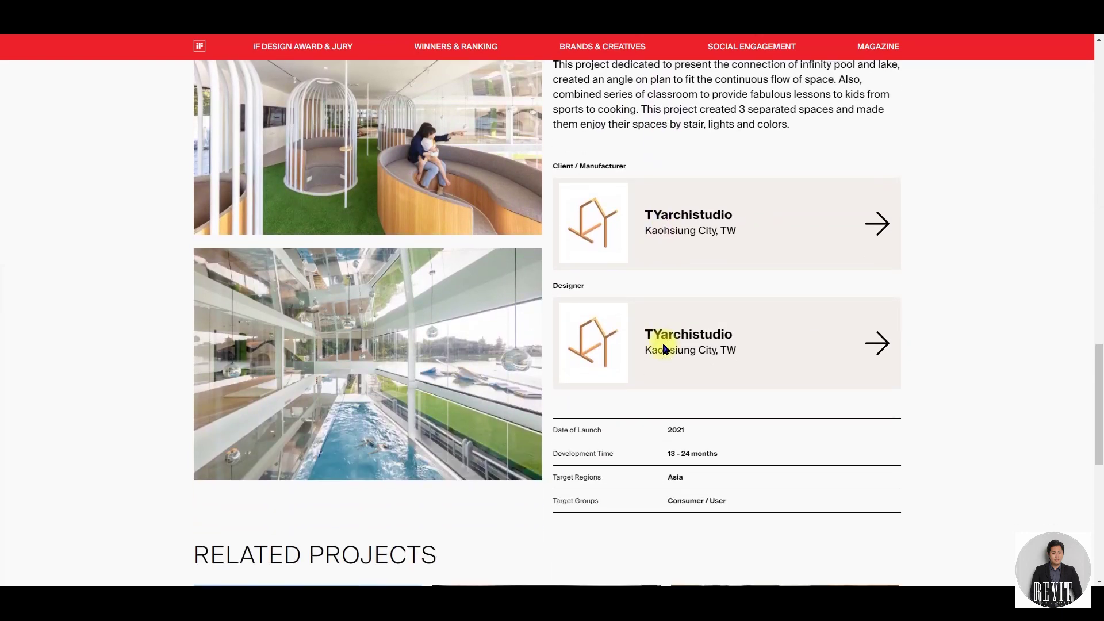
{"action": "scroll", "coordinate": [662, 345], "scroll_direction": "up", "scroll_amount": 2}
{"action": "scroll", "coordinate": [661, 341], "scroll_direction": "up", "scroll_amount": 2}
{"action": "scroll", "coordinate": [661, 340], "scroll_direction": "up", "scroll_amount": 2}
{"action": "scroll", "coordinate": [659, 336], "scroll_direction": "up", "scroll_amount": 2}
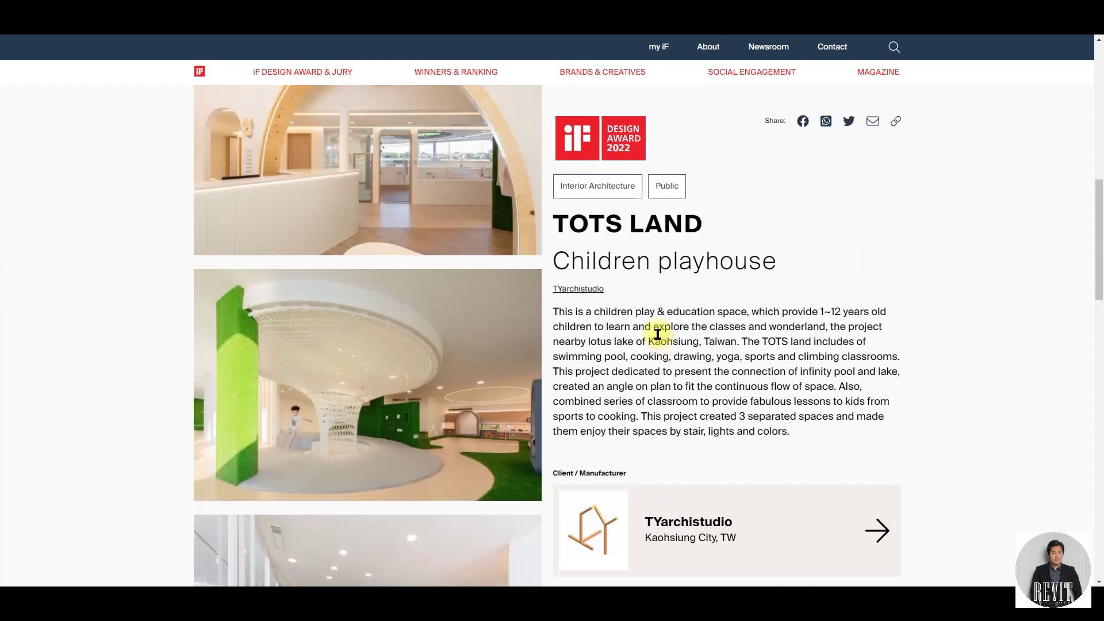
{"action": "scroll", "coordinate": [657, 335], "scroll_direction": "up", "scroll_amount": 3}
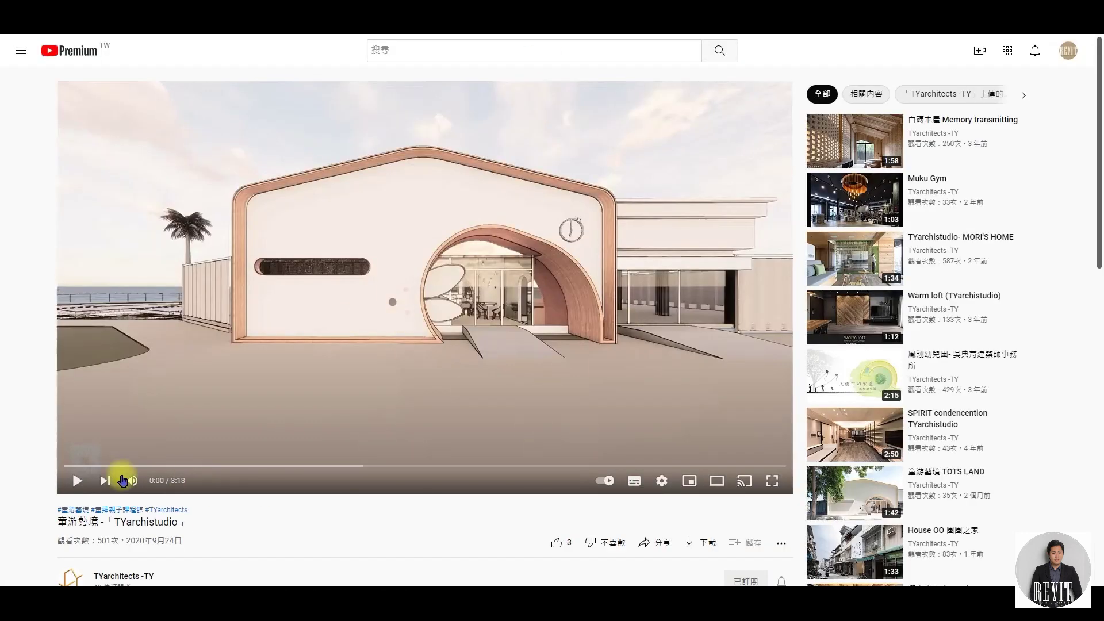
{"action": "left_click", "coordinate": [77, 480]}
{"action": "left_click", "coordinate": [772, 480]}
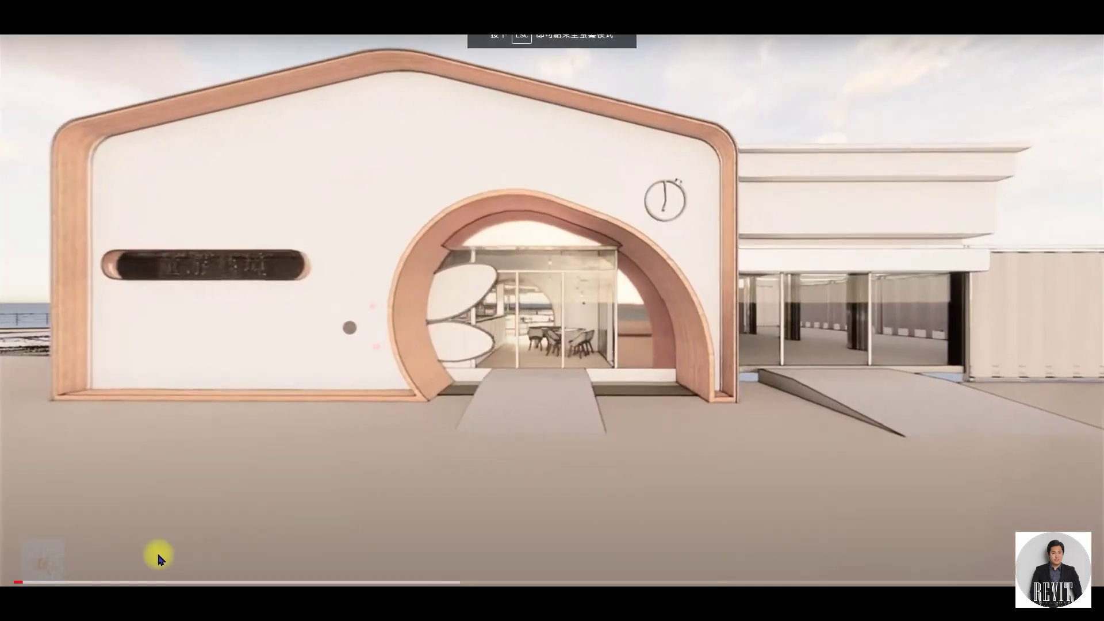
Skip to the interior, pool and empty-hall scenes, then switch to the 童游藝境 TOTS LAND video.
{"action": "left_click", "coordinate": [64, 582]}
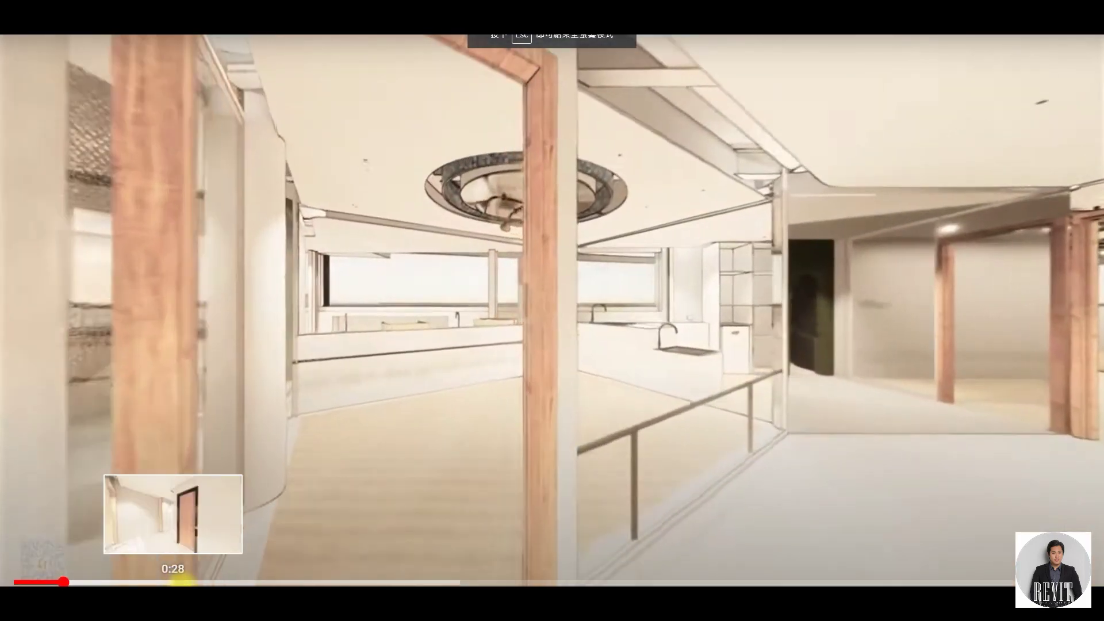
{"action": "left_click", "coordinate": [220, 582]}
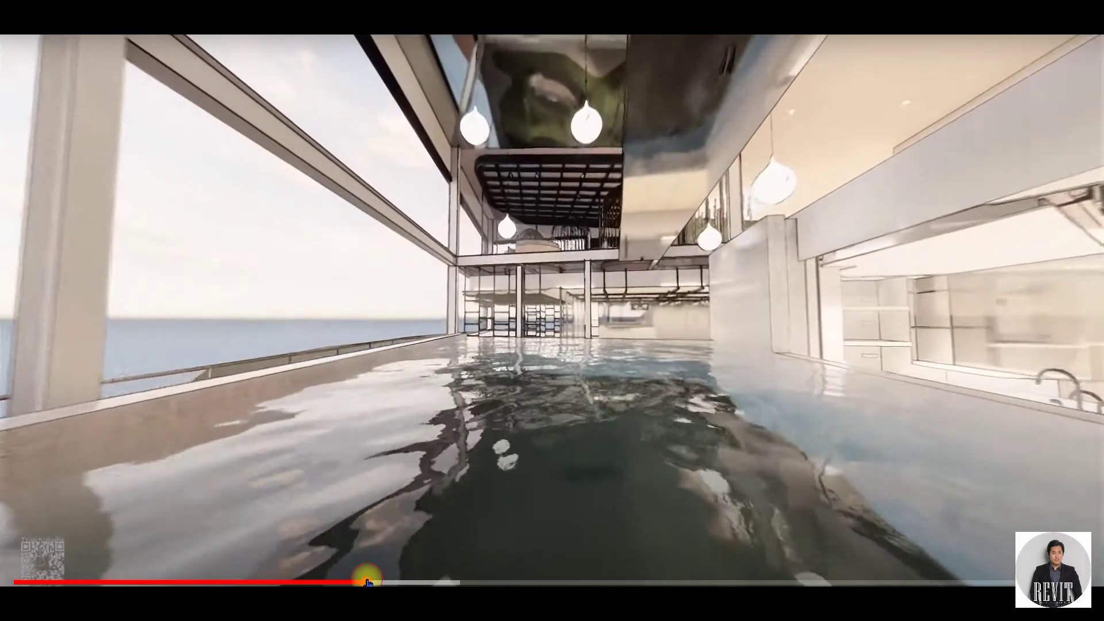
{"action": "left_click", "coordinate": [372, 581]}
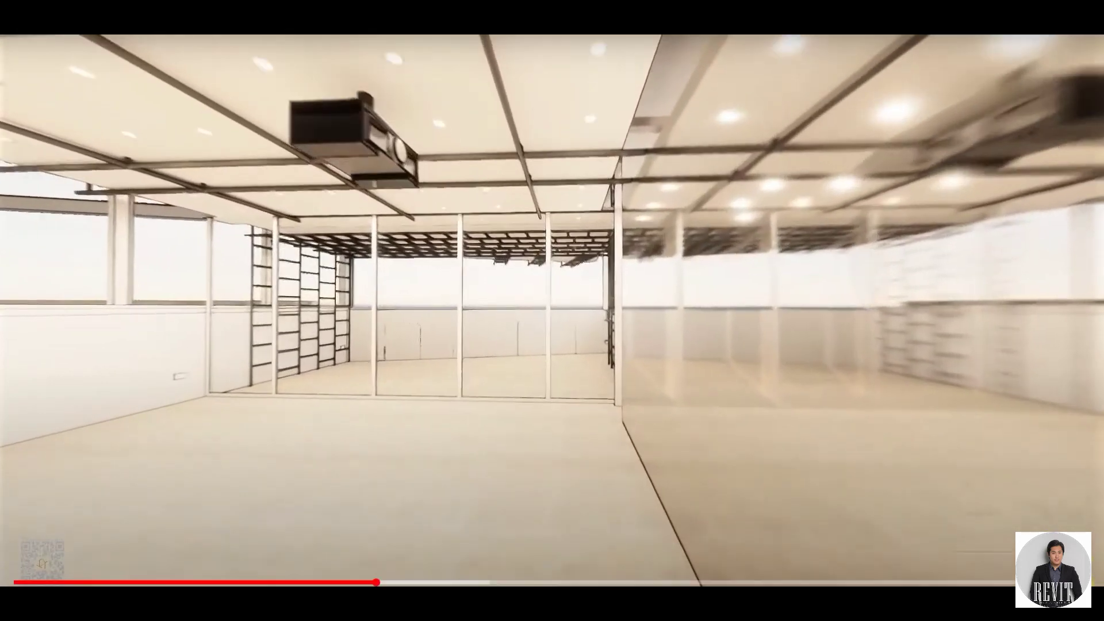
{"action": "key", "text": "Escape"}
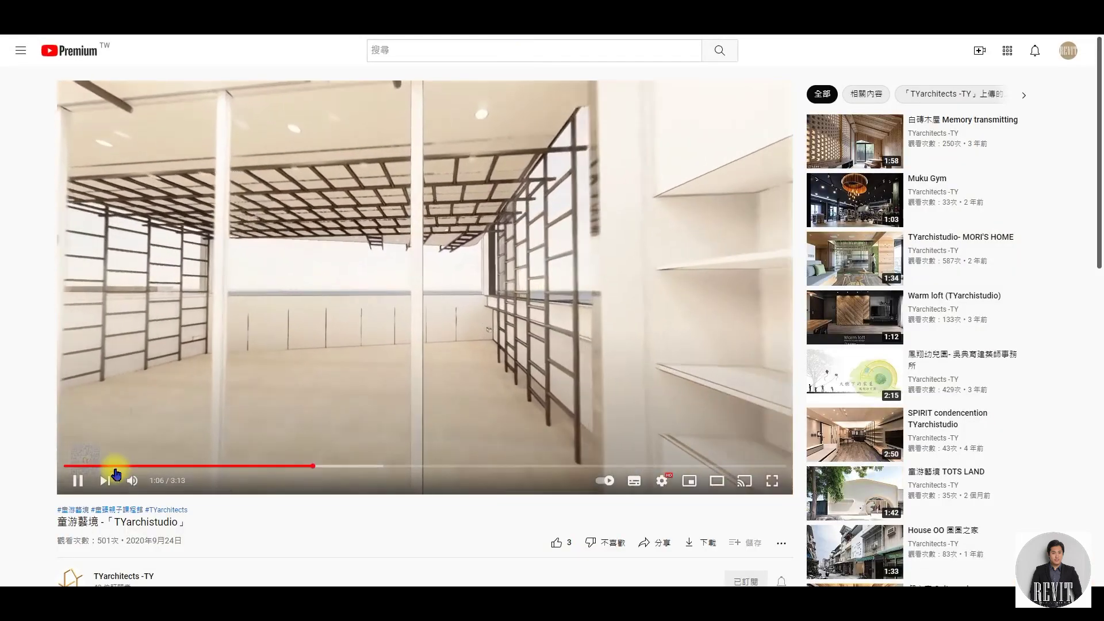
{"action": "left_click", "coordinate": [115, 472]}
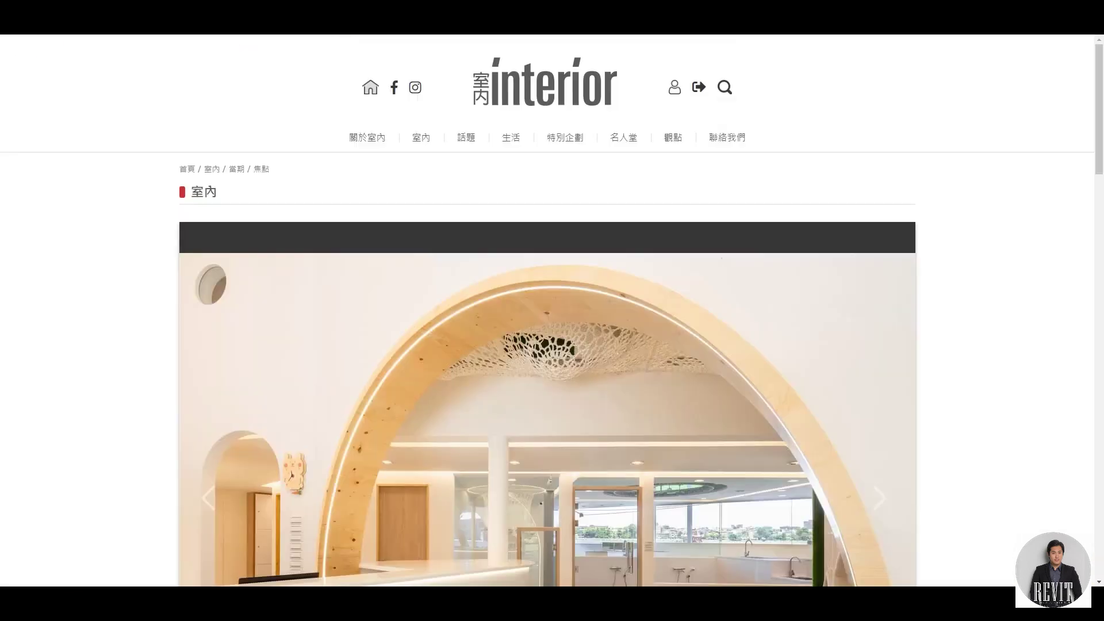
Scroll to the TOTS LAND article's photo carousel and page forward to the green-wall corridor photo.
{"action": "scroll", "coordinate": [547, 228], "scroll_direction": "down", "scroll_amount": 3}
{"action": "scroll", "coordinate": [548, 233], "scroll_direction": "down", "scroll_amount": 2}
{"action": "scroll", "coordinate": [548, 235], "scroll_direction": "down", "scroll_amount": 4}
{"action": "scroll", "coordinate": [543, 234], "scroll_direction": "down", "scroll_amount": 4}
{"action": "scroll", "coordinate": [558, 253], "scroll_direction": "up", "scroll_amount": 8}
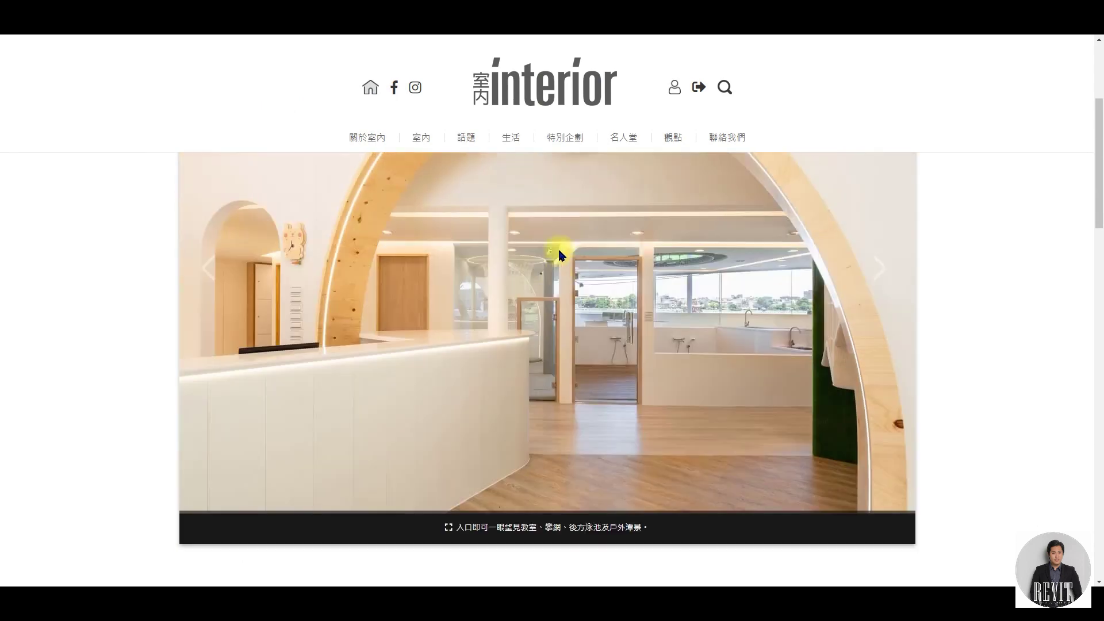
{"action": "left_click", "coordinate": [886, 279]}
{"action": "left_click", "coordinate": [885, 278]}
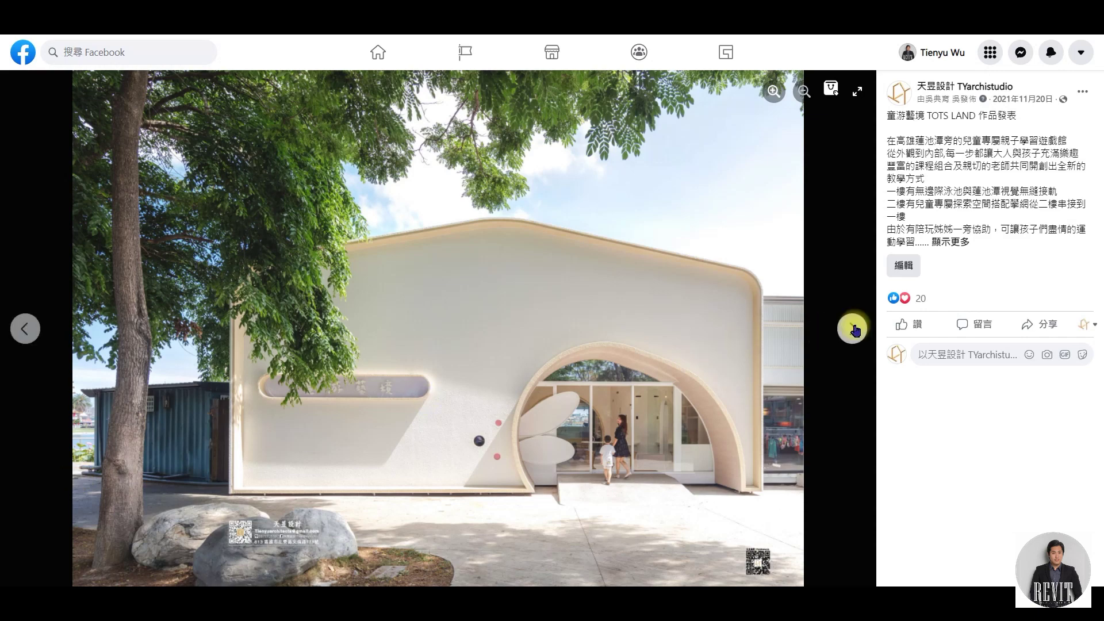
{"action": "left_click", "coordinate": [853, 329]}
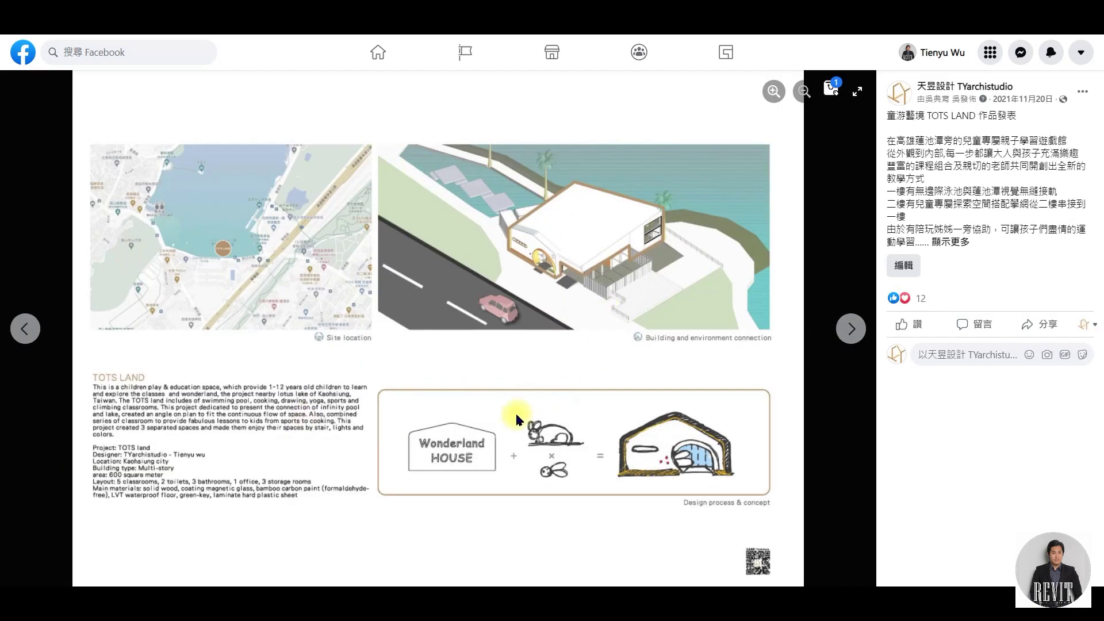
Advance the Facebook post past the interior arches photo to the section-perspective and floor-plans image.
{"action": "left_click", "coordinate": [850, 331]}
{"action": "left_click", "coordinate": [848, 340]}
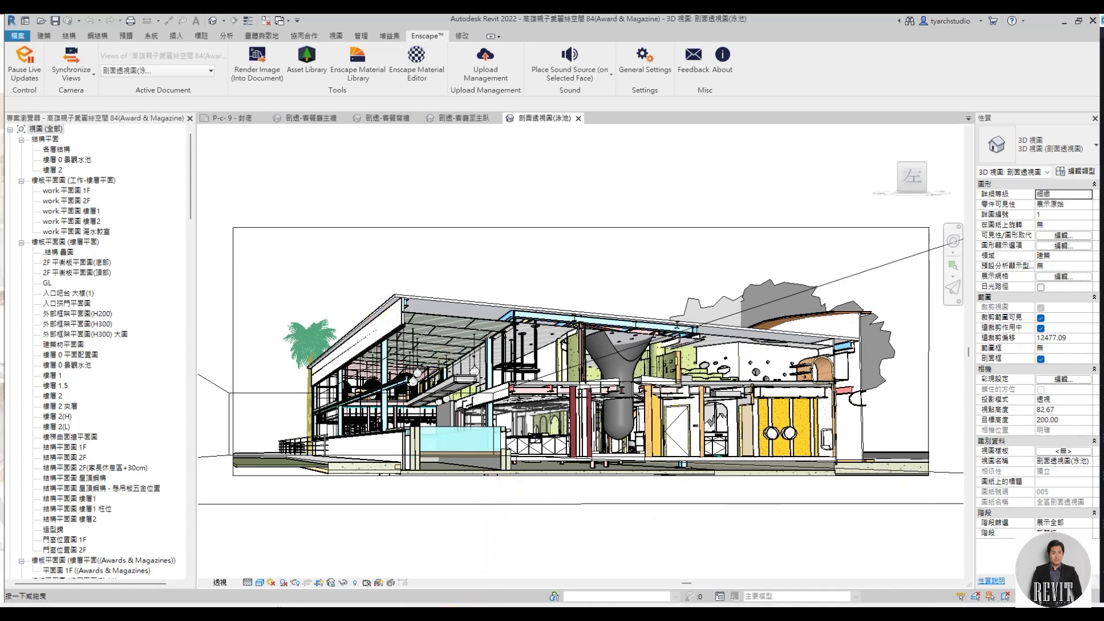
Bring up the Enscape live rendering and zoom in on the lakeside playhouse cutaway.
{"action": "left_click", "coordinate": [494, 575]}
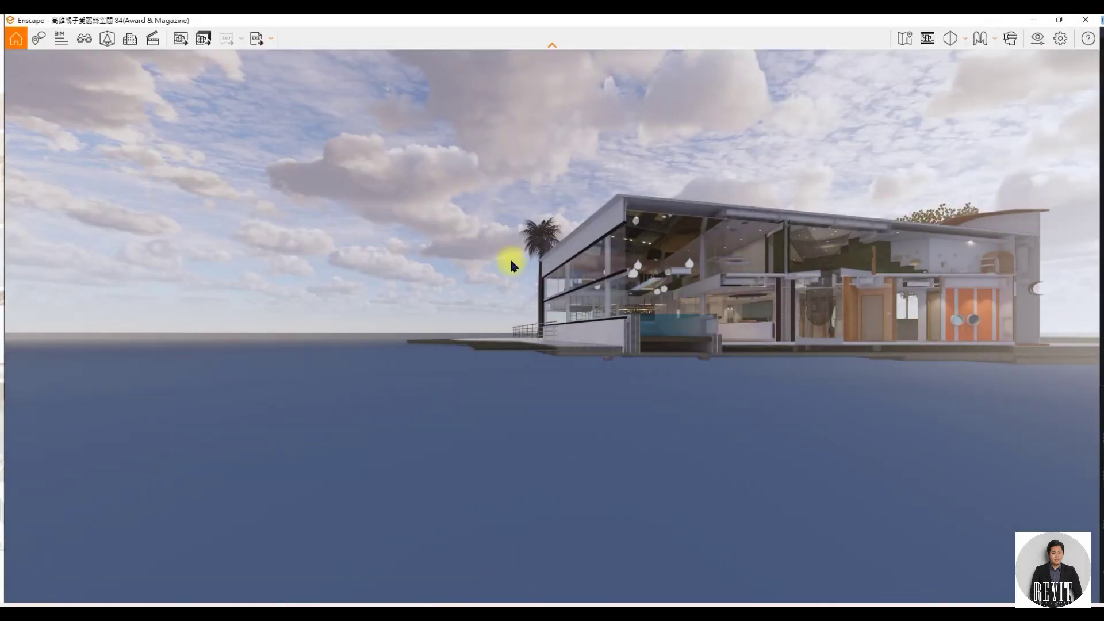
{"action": "left_click", "coordinate": [872, 263]}
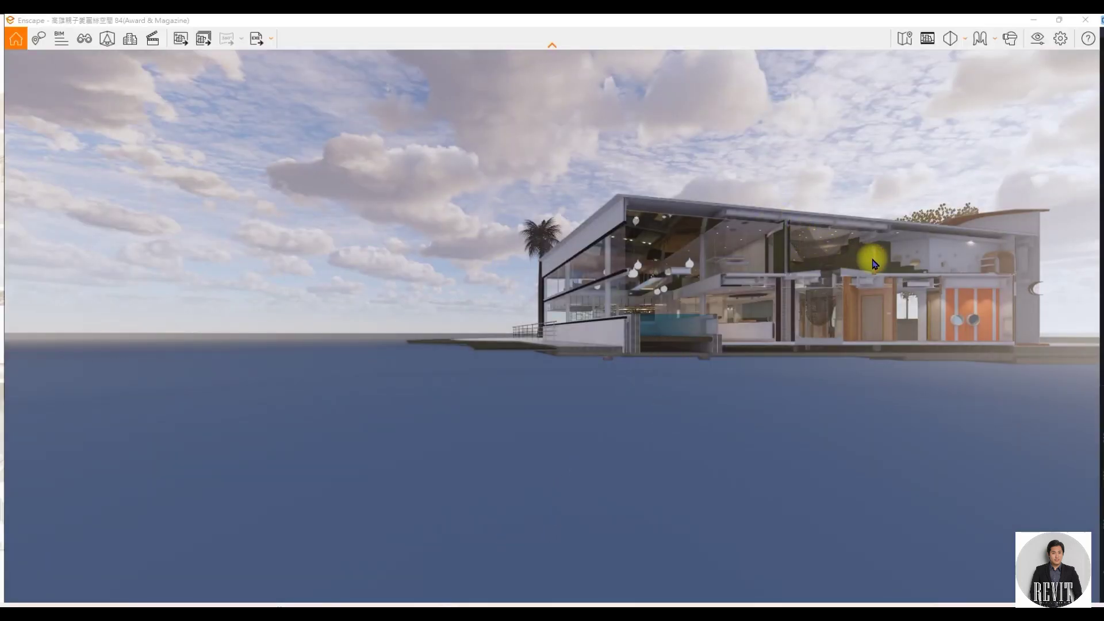
{"action": "scroll", "coordinate": [873, 263], "scroll_direction": "up", "scroll_amount": 3}
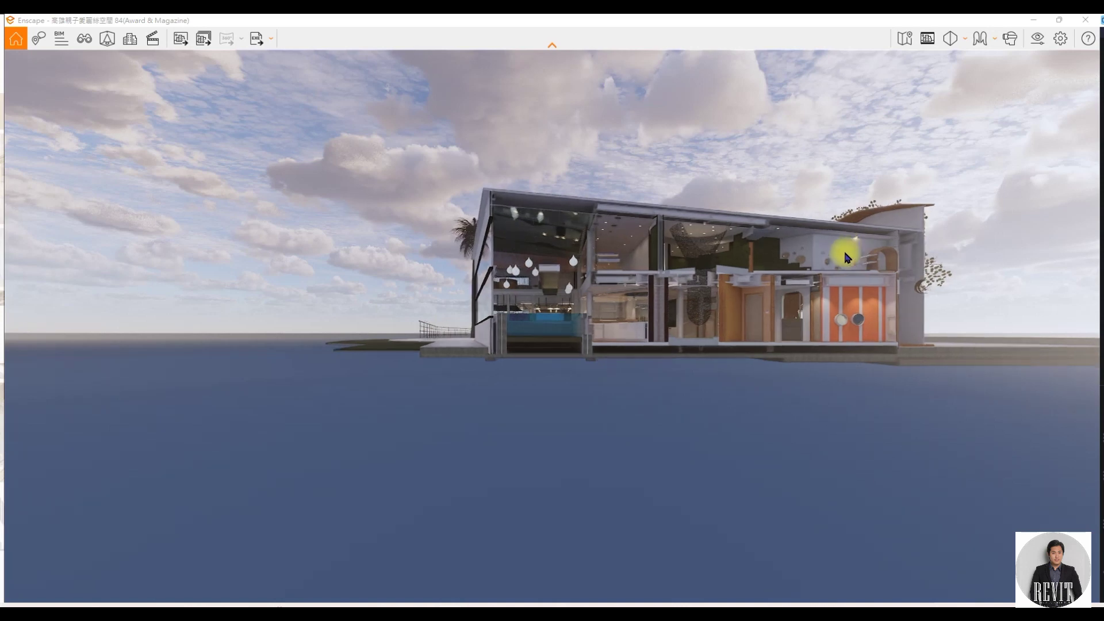
{"action": "scroll", "coordinate": [846, 257], "scroll_direction": "up", "scroll_amount": 2}
{"action": "scroll", "coordinate": [845, 260], "scroll_direction": "up", "scroll_amount": 3}
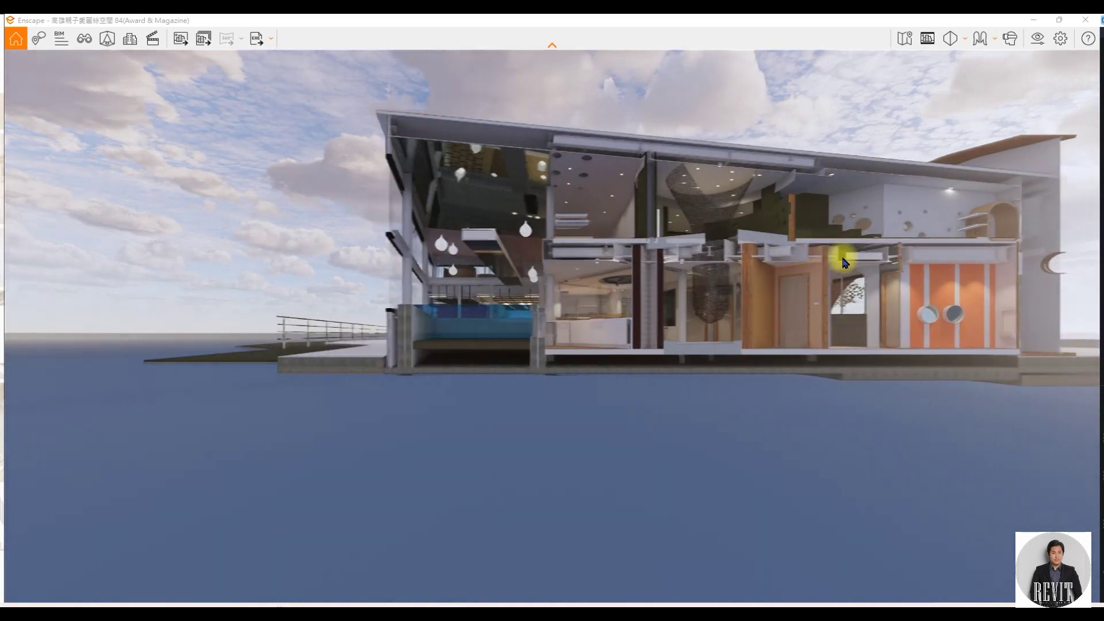
{"action": "scroll", "coordinate": [800, 201], "scroll_direction": "up", "scroll_amount": 3}
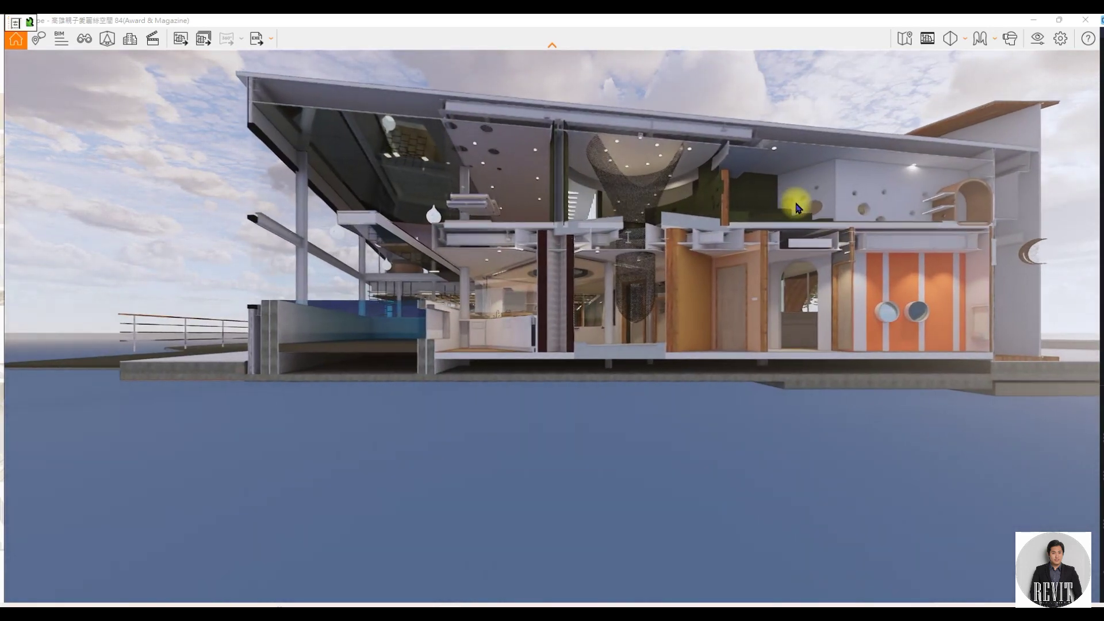
{"action": "scroll", "coordinate": [798, 207], "scroll_direction": "up", "scroll_amount": 2}
{"action": "scroll", "coordinate": [798, 207], "scroll_direction": "up", "scroll_amount": 2}
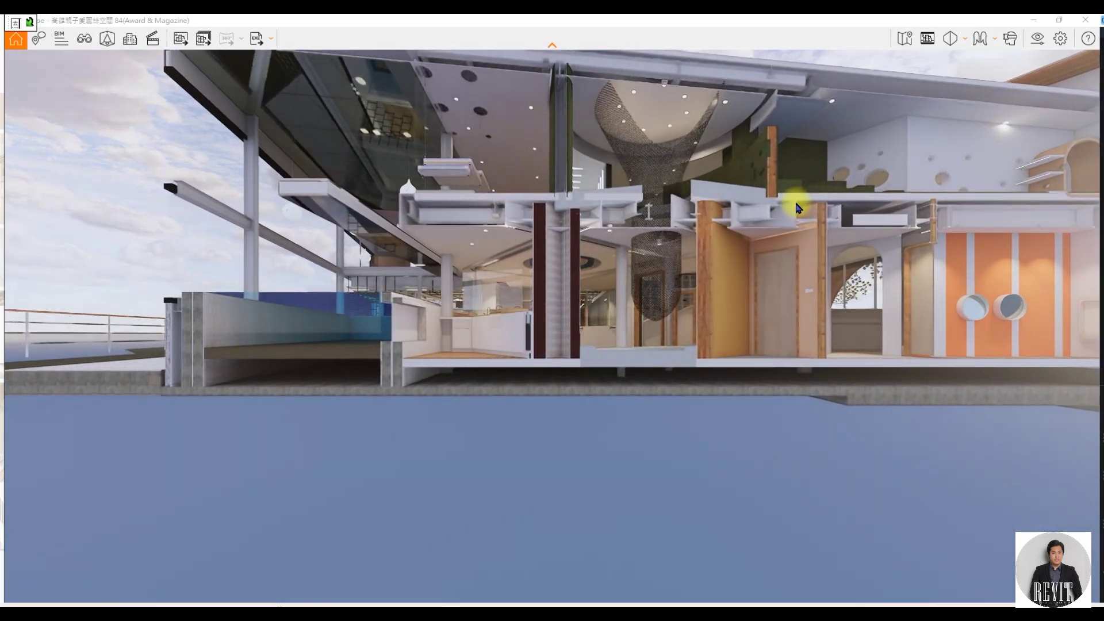
Fly the camera above the pool, along the building and into the ground-floor kitchen, then minimize Enscape.
{"action": "key", "text": "e"}
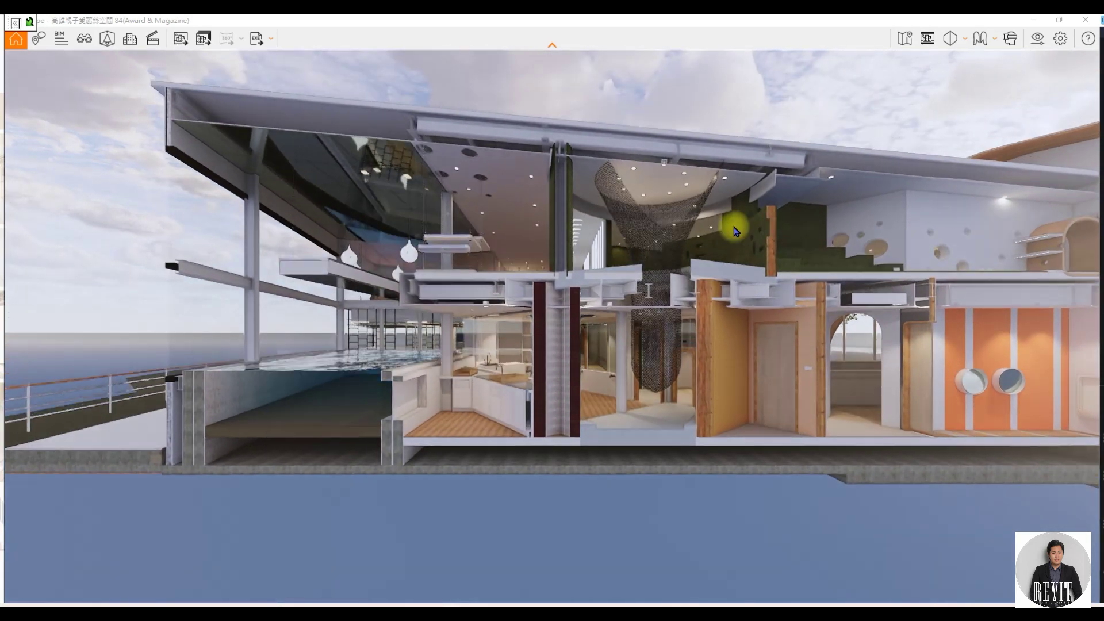
{"action": "scroll", "coordinate": [314, 321], "scroll_direction": "up", "scroll_amount": 2}
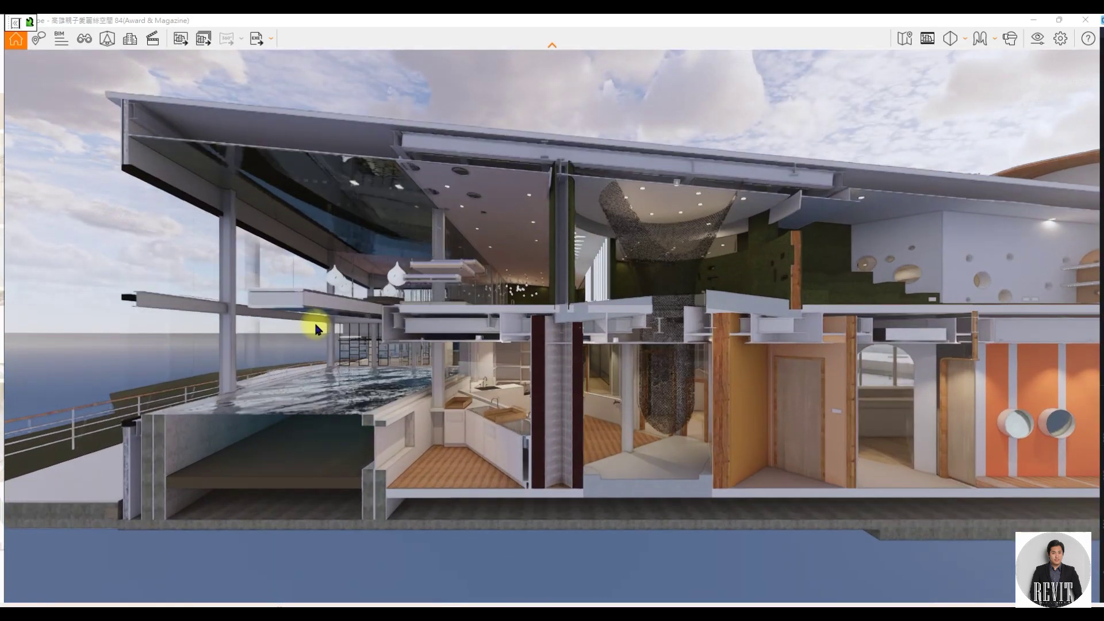
{"action": "scroll", "coordinate": [315, 324], "scroll_direction": "up", "scroll_amount": 2}
{"action": "key", "text": "a"}
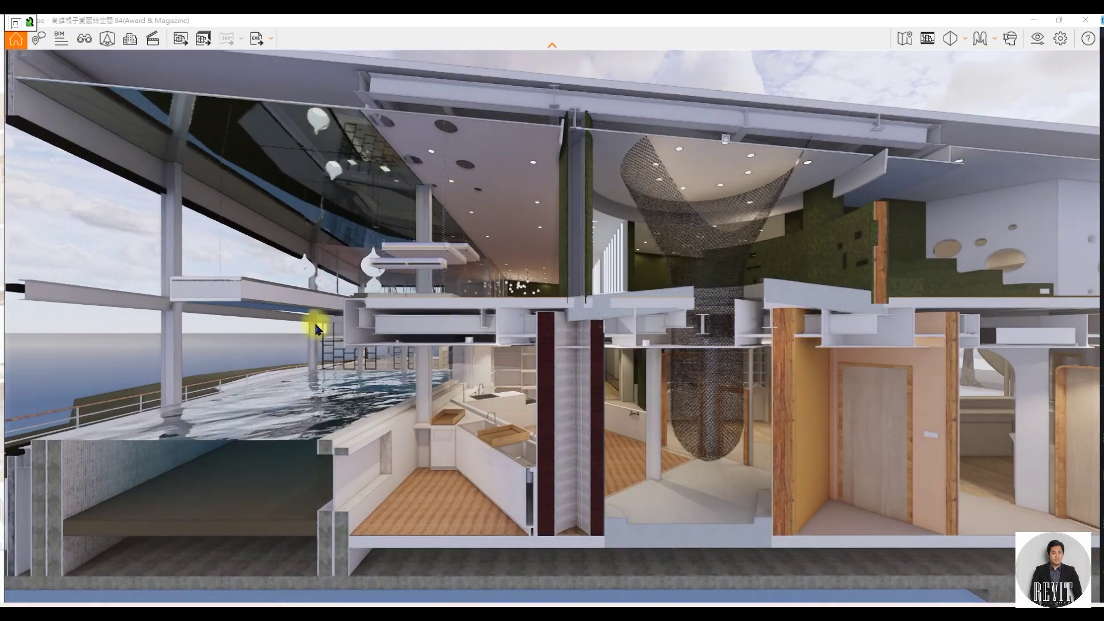
{"action": "key", "text": "a"}
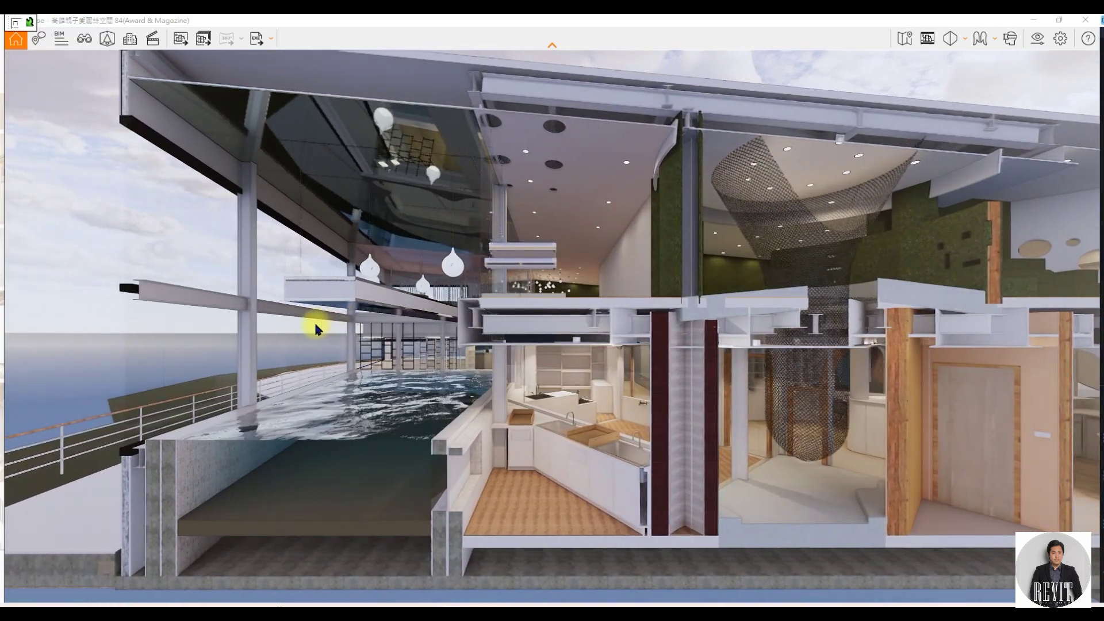
{"action": "key", "text": "d"}
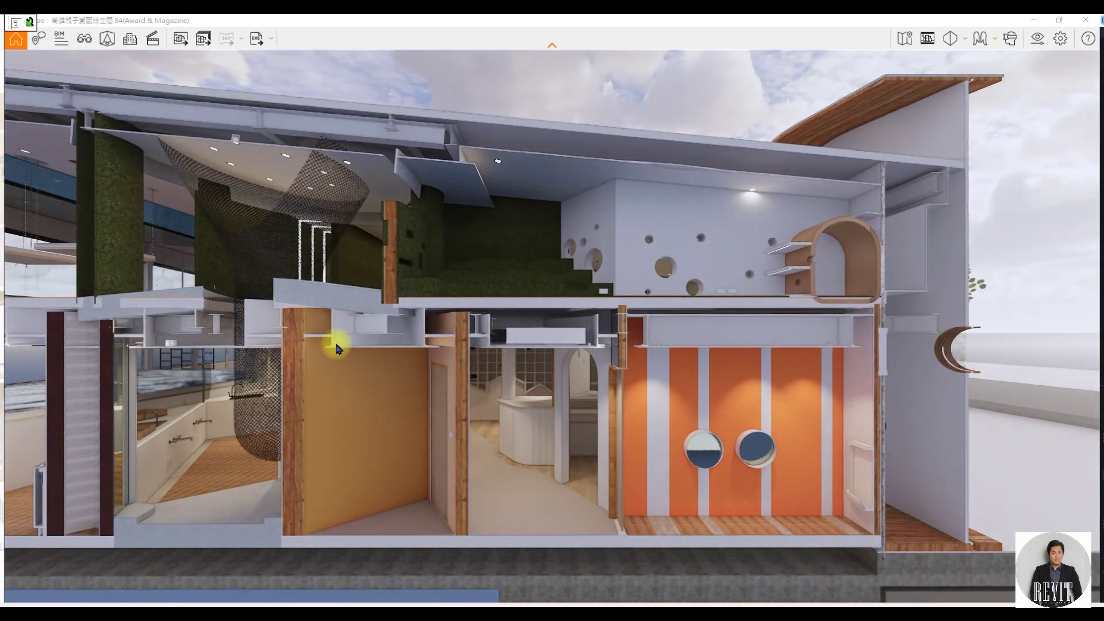
{"action": "key", "text": "w"}
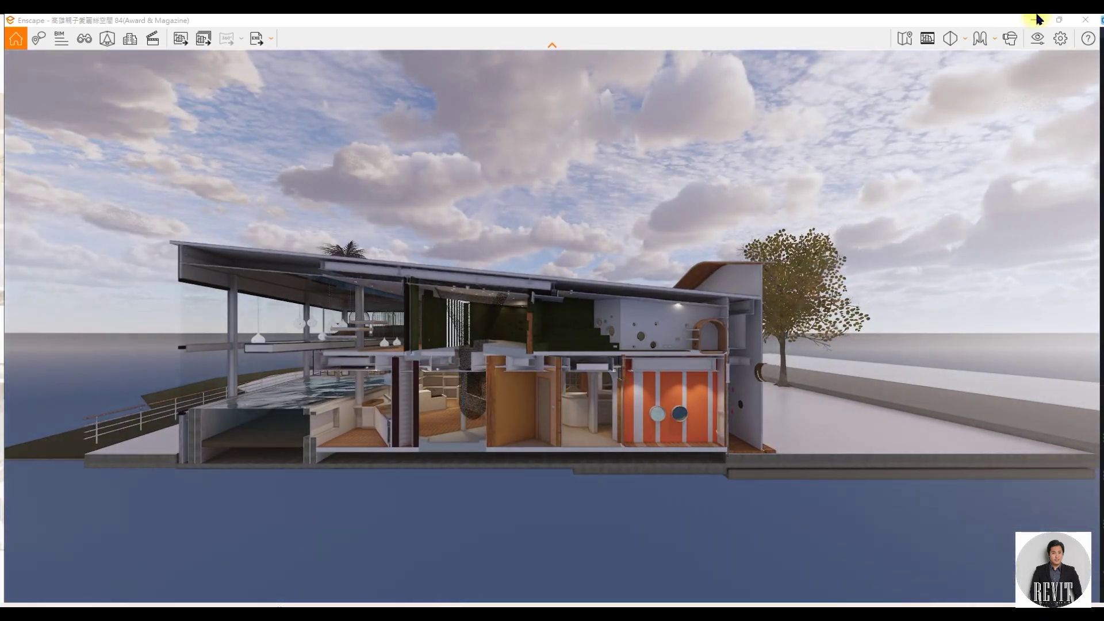
{"action": "left_click", "coordinate": [1034, 20]}
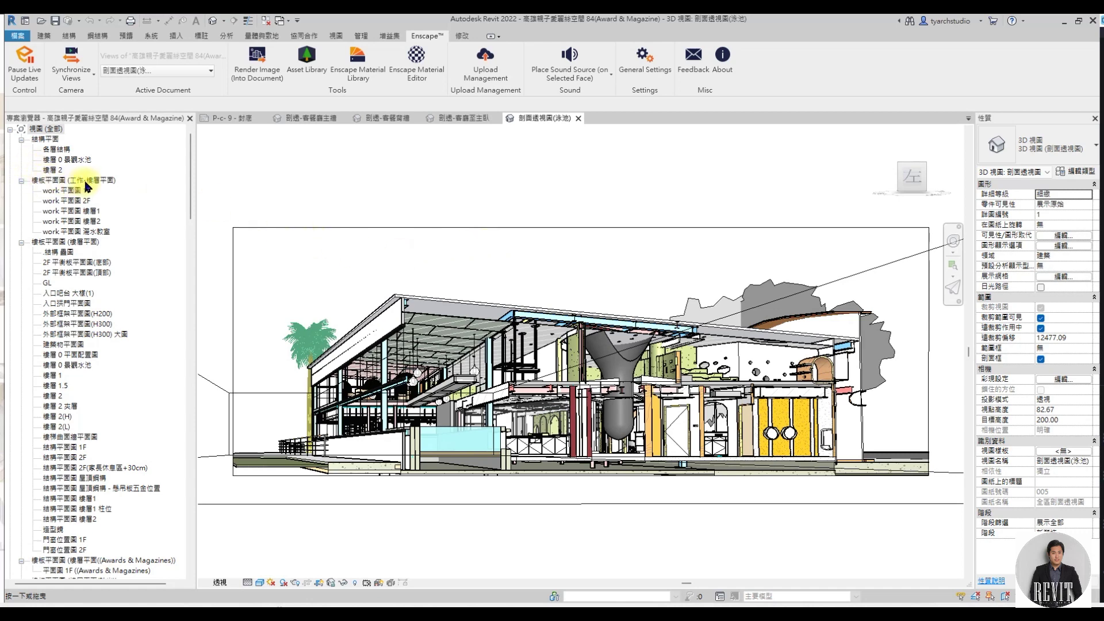
Select the working floor plans group, scroll to the output plans, and open 平面圖 1F.
{"action": "left_click", "coordinate": [86, 180]}
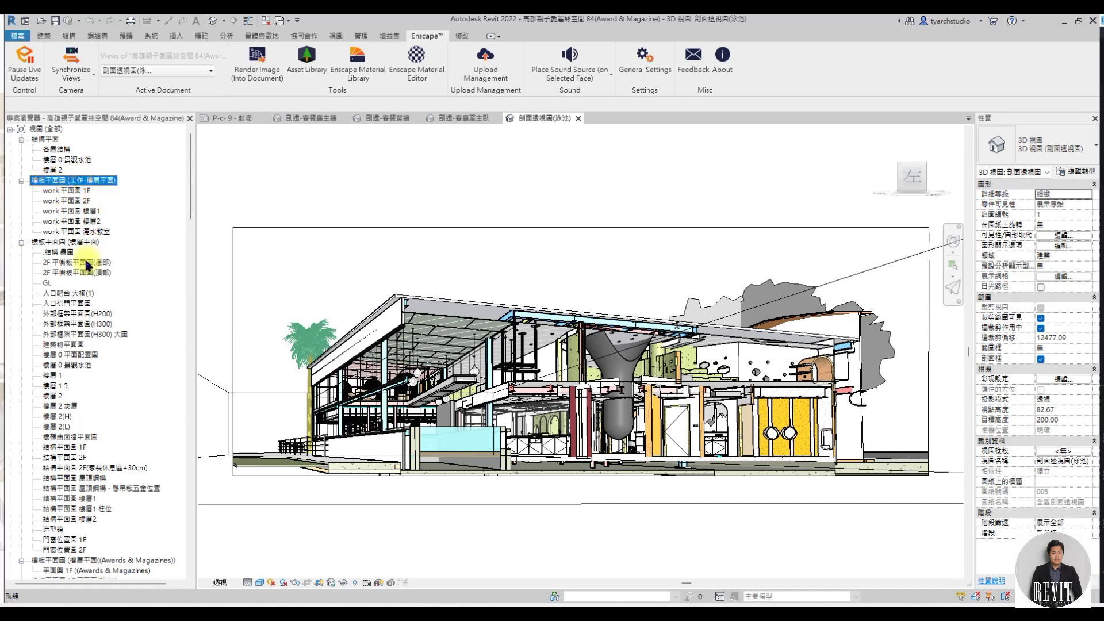
{"action": "scroll", "coordinate": [92, 253], "scroll_direction": "down", "scroll_amount": 3}
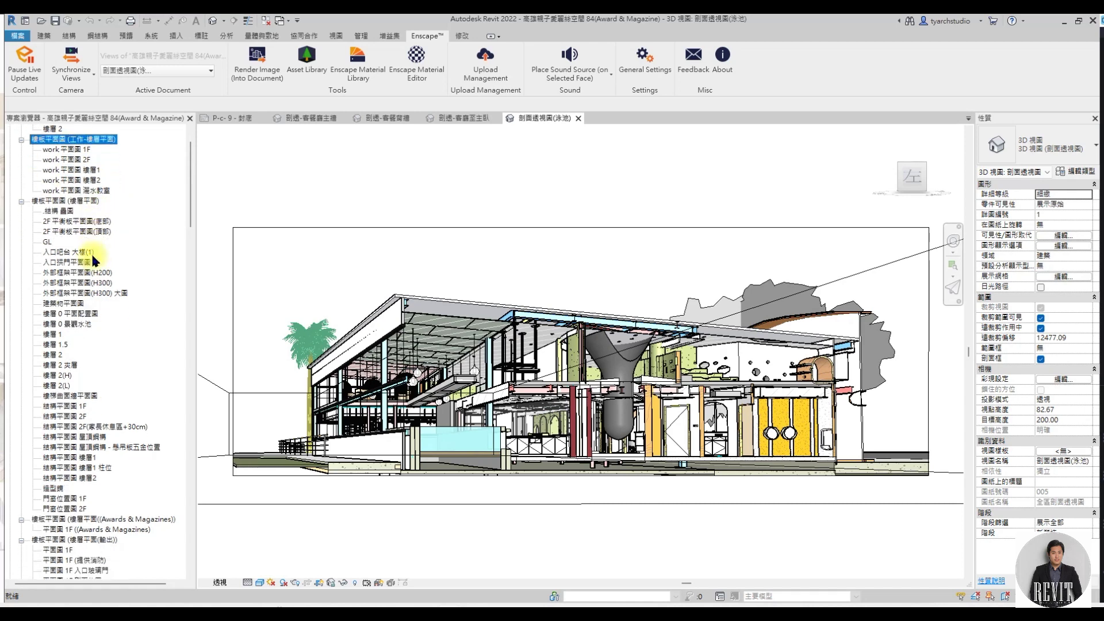
{"action": "scroll", "coordinate": [95, 260], "scroll_direction": "down", "scroll_amount": 2}
{"action": "scroll", "coordinate": [92, 260], "scroll_direction": "down", "scroll_amount": 2}
{"action": "scroll", "coordinate": [93, 271], "scroll_direction": "down", "scroll_amount": 3}
{"action": "scroll", "coordinate": [94, 282], "scroll_direction": "down", "scroll_amount": 2}
{"action": "scroll", "coordinate": [95, 299], "scroll_direction": "down", "scroll_amount": 2}
{"action": "scroll", "coordinate": [94, 306], "scroll_direction": "down", "scroll_amount": 2}
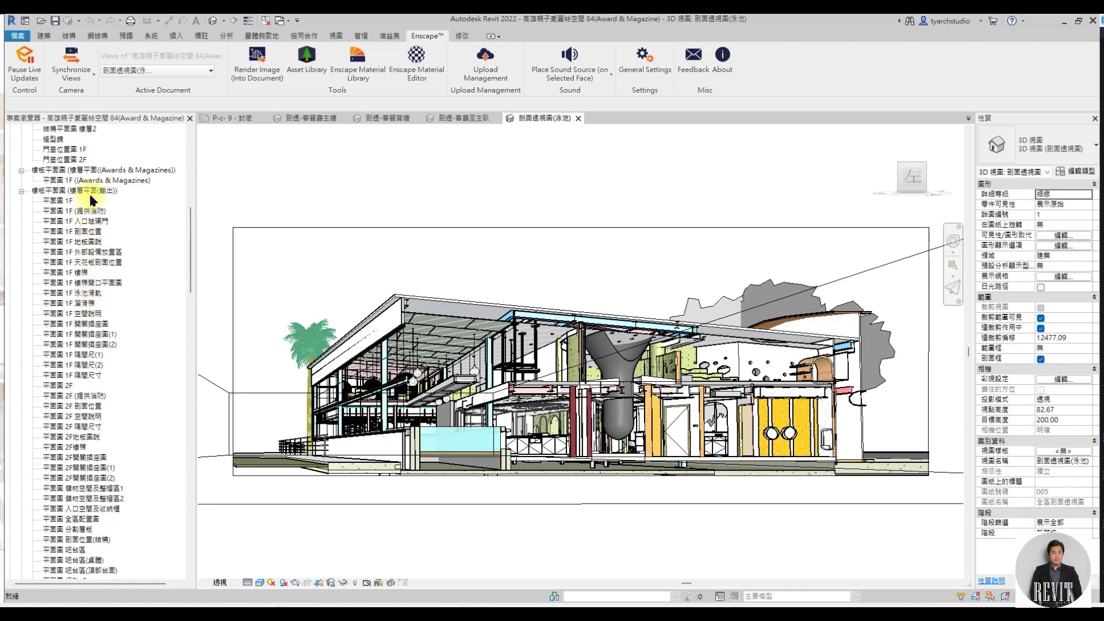
{"action": "scroll", "coordinate": [90, 214], "scroll_direction": "down", "scroll_amount": 2}
{"action": "double_click", "coordinate": [69, 160]}
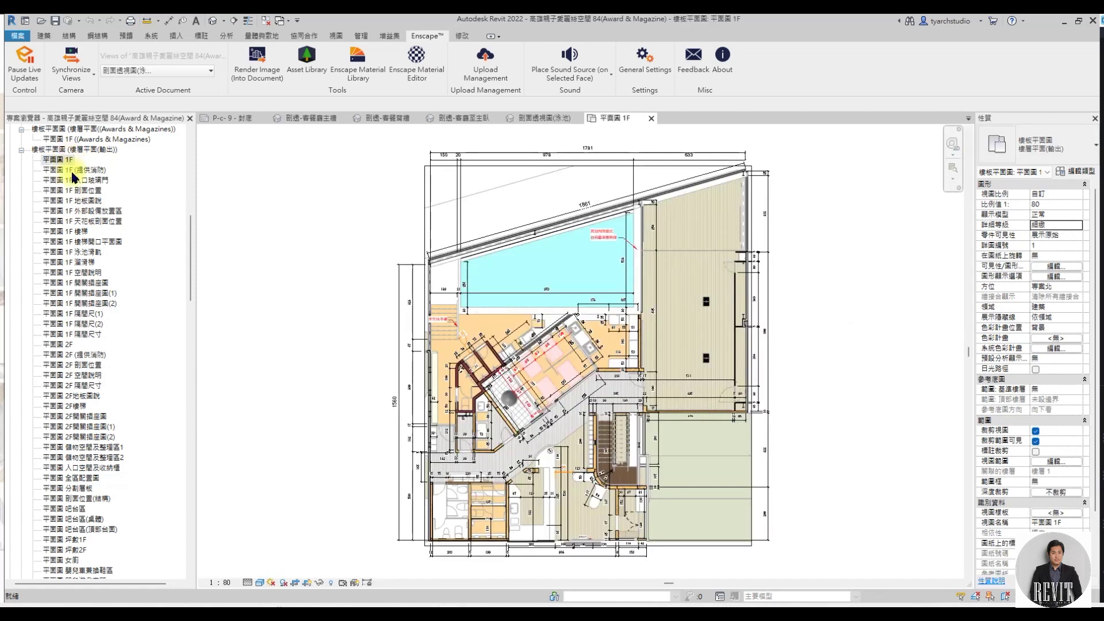
Open the 1F (提供消防), section-position, stair, slide and switch-socket floor plans.
{"action": "double_click", "coordinate": [73, 170]}
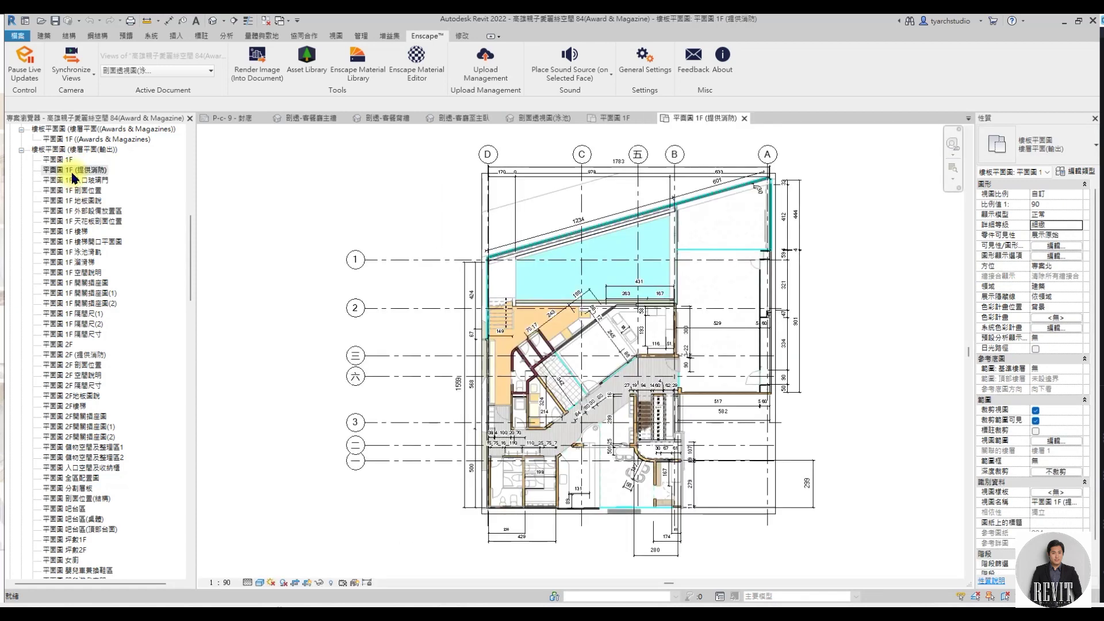
{"action": "double_click", "coordinate": [80, 191]}
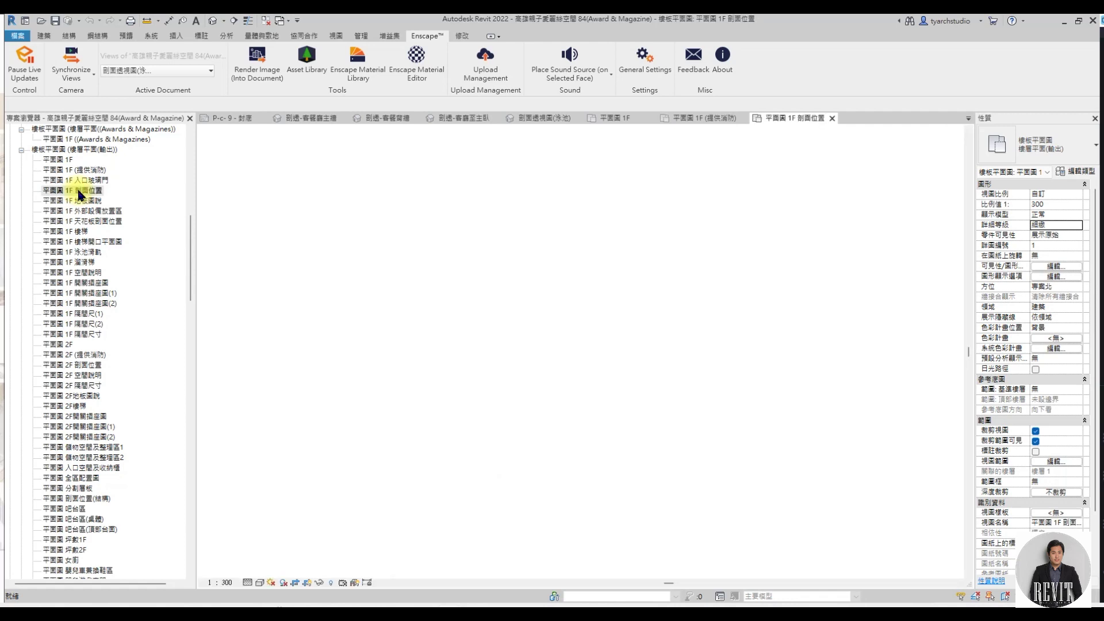
{"action": "scroll", "coordinate": [84, 258], "scroll_direction": "down", "scroll_amount": 1}
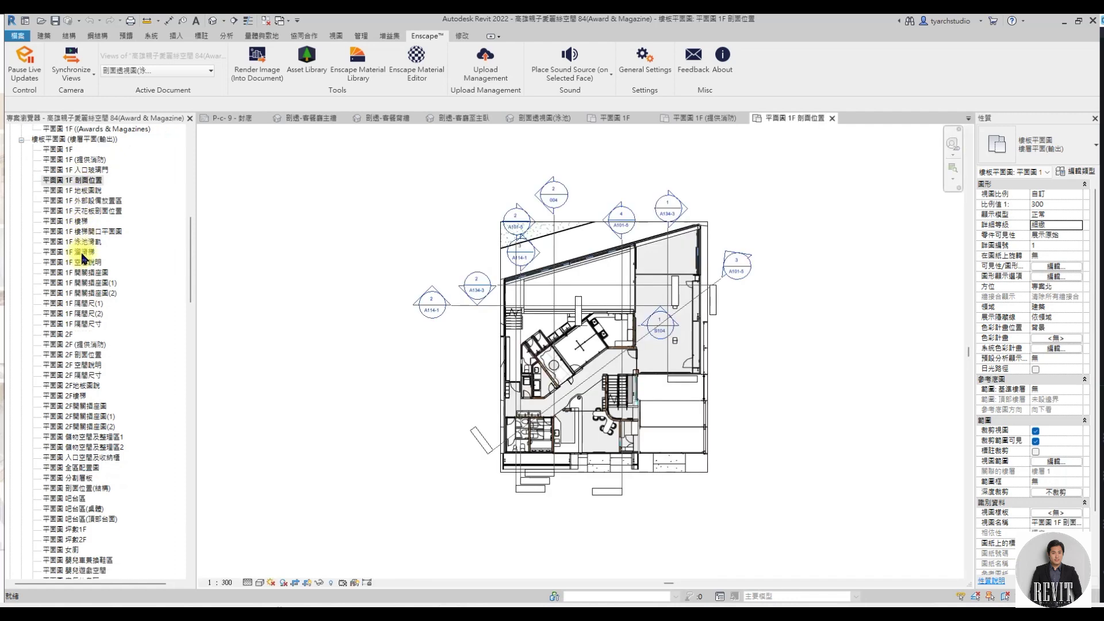
{"action": "double_click", "coordinate": [85, 223]}
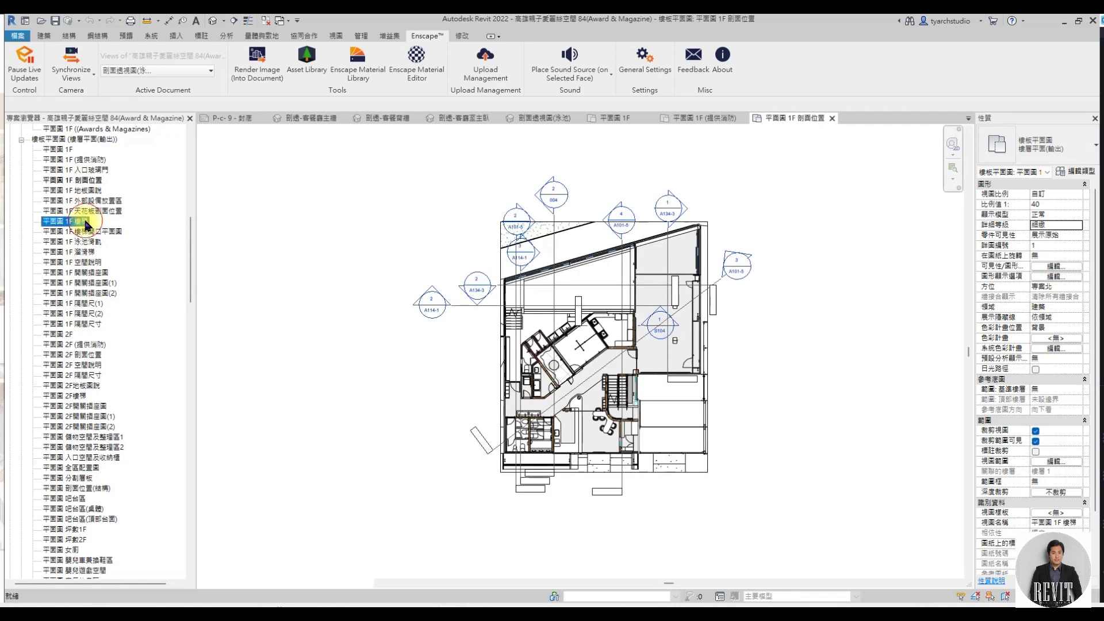
{"action": "double_click", "coordinate": [87, 253]}
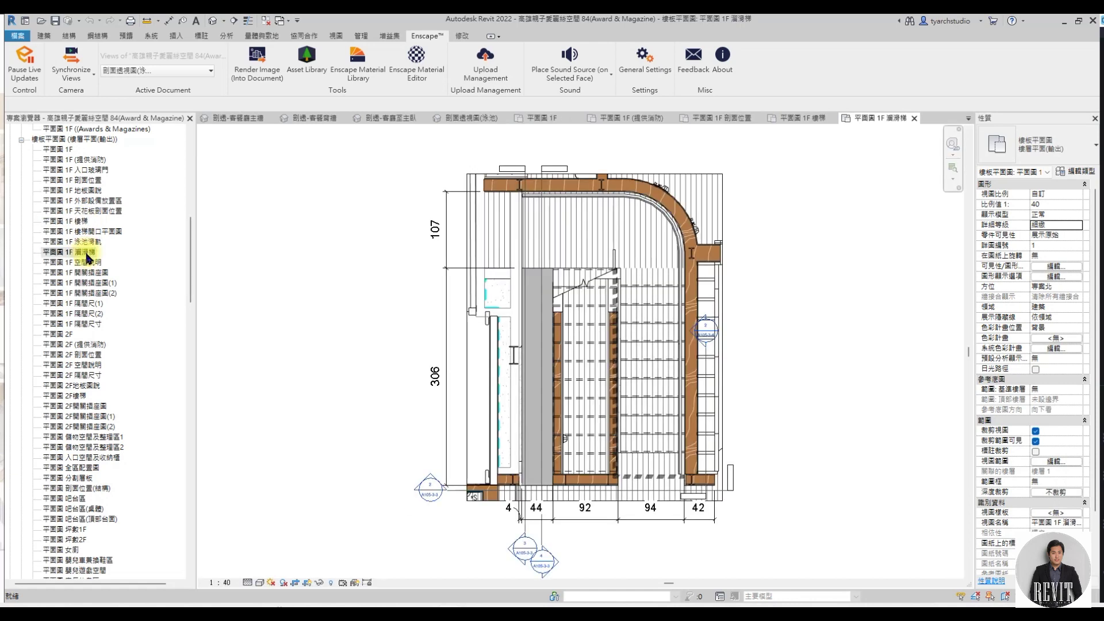
{"action": "double_click", "coordinate": [89, 273]}
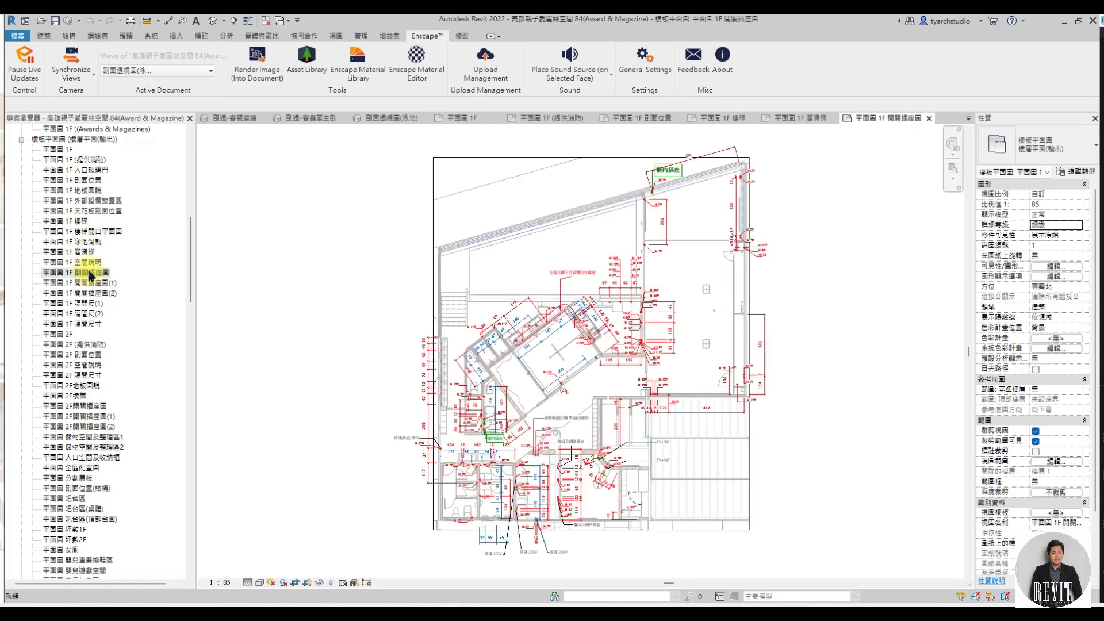
Open both 1F socket-plan variants, then the 2F stair and 2F partition-dimension plans.
{"action": "double_click", "coordinate": [92, 284]}
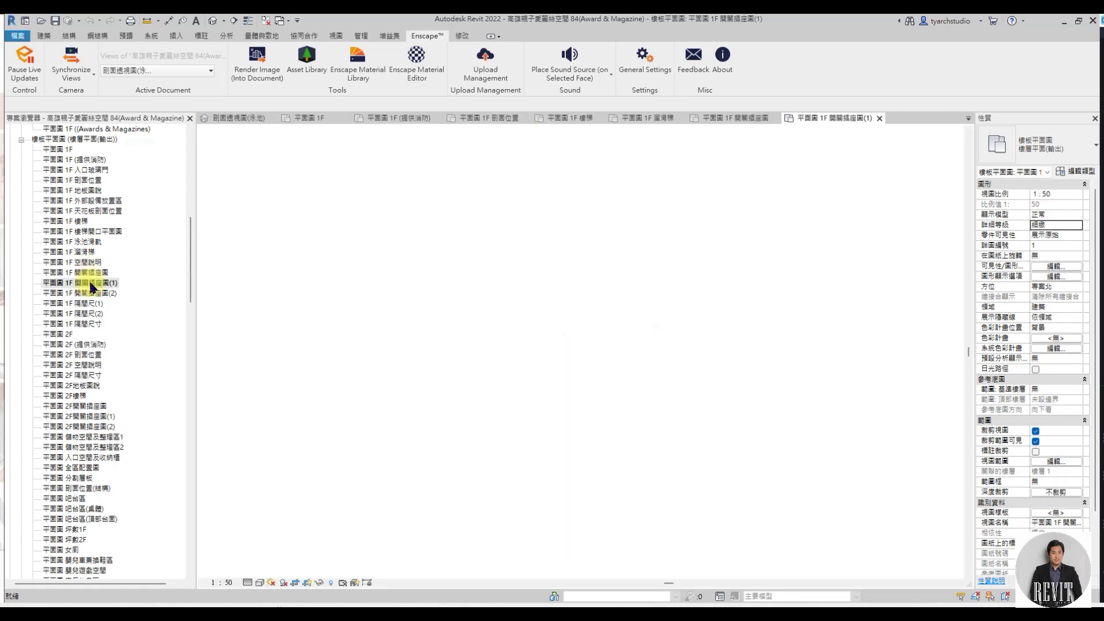
{"action": "double_click", "coordinate": [92, 294]}
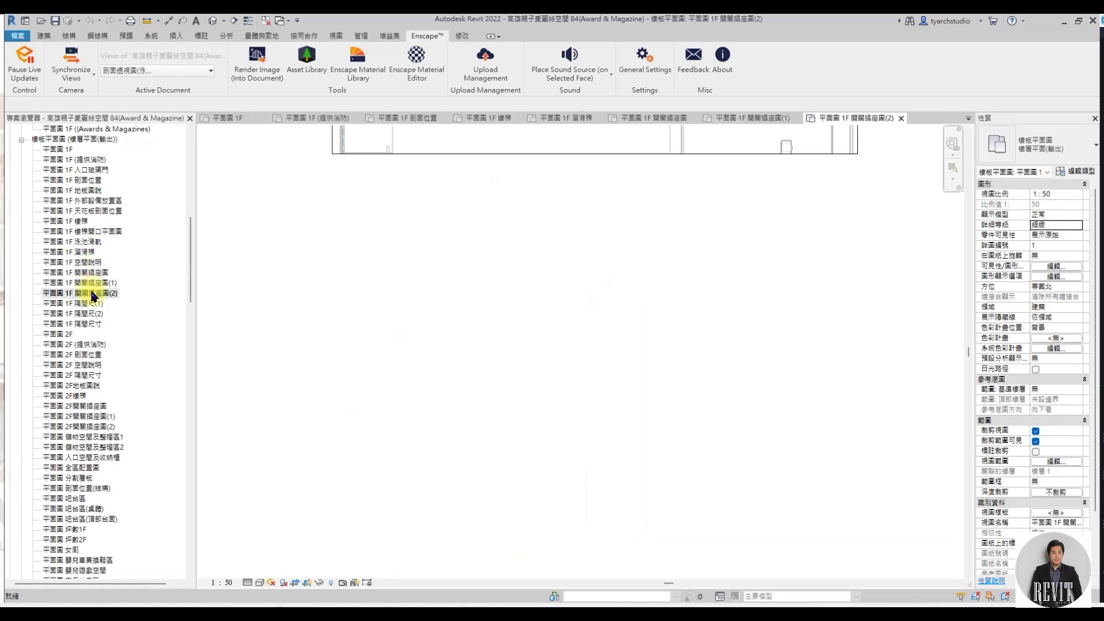
{"action": "scroll", "coordinate": [72, 370], "scroll_direction": "down", "scroll_amount": 2}
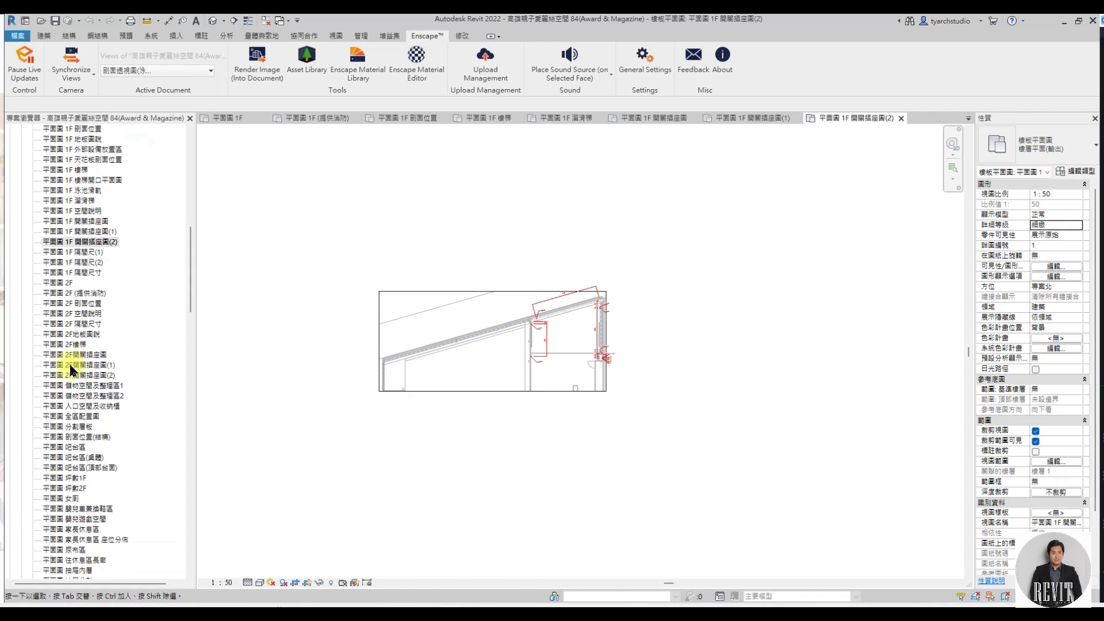
{"action": "double_click", "coordinate": [78, 345]}
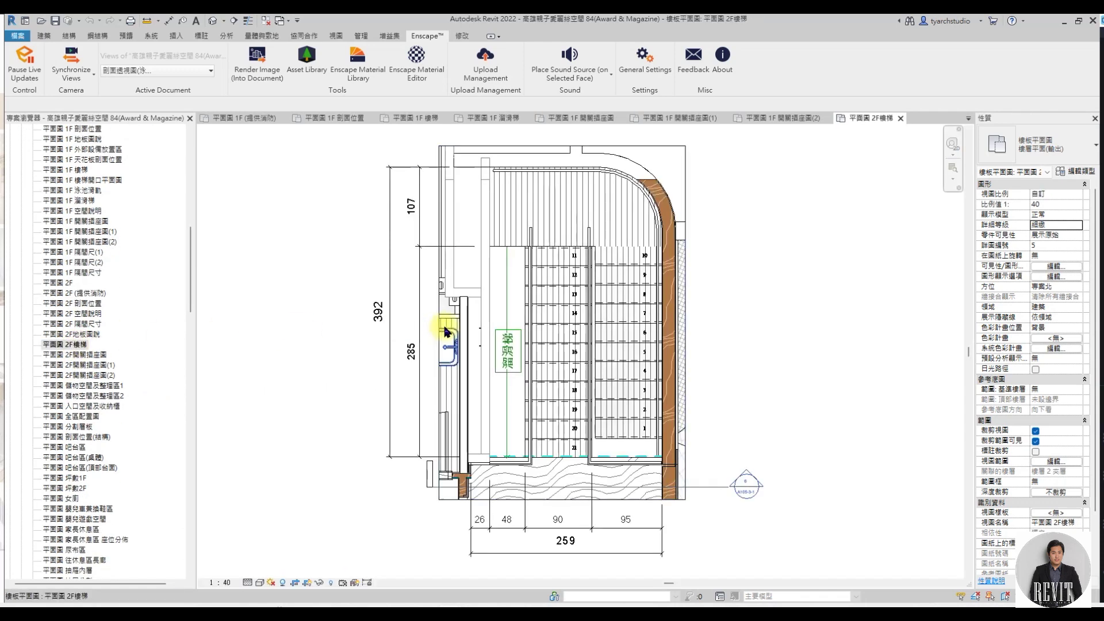
{"action": "double_click", "coordinate": [86, 324]}
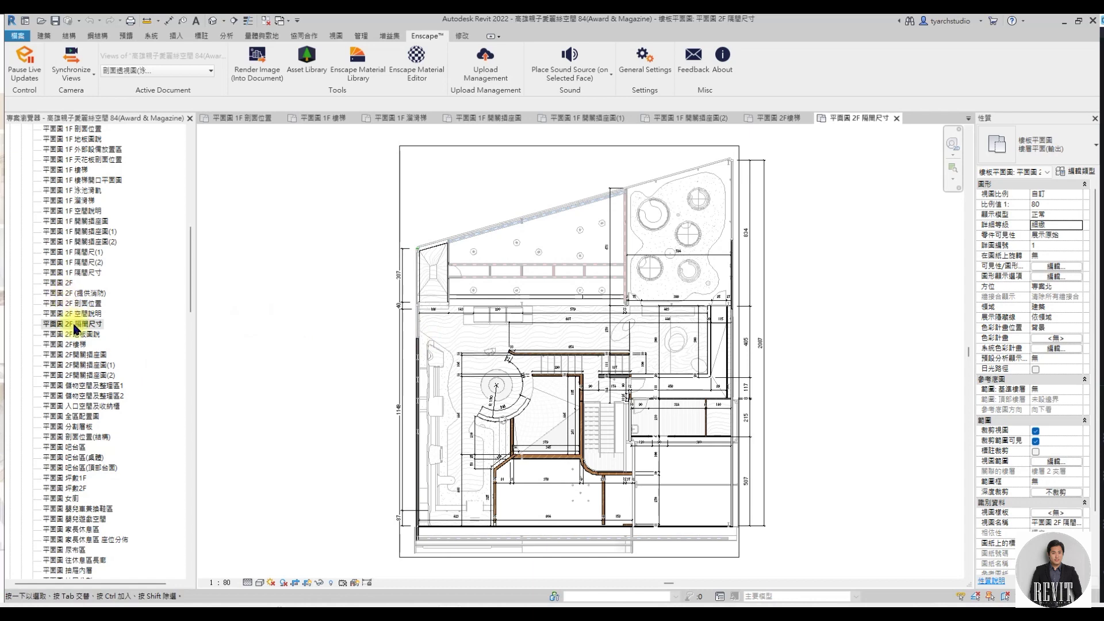
{"action": "scroll", "coordinate": [74, 328], "scroll_direction": "down", "scroll_amount": 3}
{"action": "scroll", "coordinate": [75, 327], "scroll_direction": "down", "scroll_amount": 3}
{"action": "scroll", "coordinate": [75, 328], "scroll_direction": "down", "scroll_amount": 3}
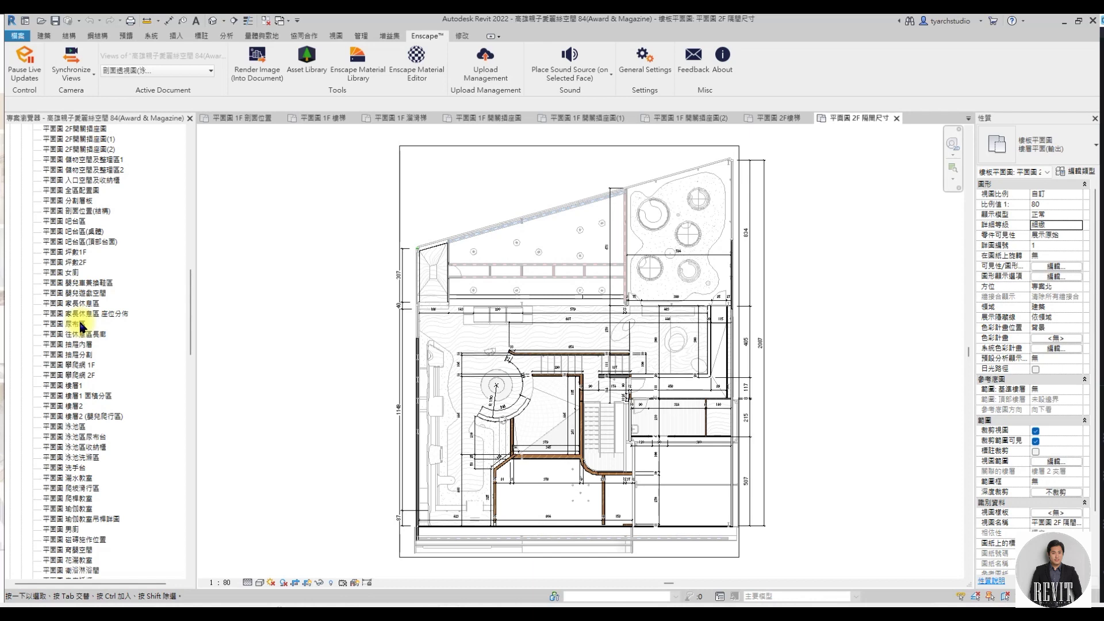
Open 天花板全區平面圖 1F and refresh the unresolved '?' material tag so labels appear.
{"action": "scroll", "coordinate": [82, 326], "scroll_direction": "down", "scroll_amount": 3}
{"action": "scroll", "coordinate": [82, 326], "scroll_direction": "down", "scroll_amount": 4}
{"action": "scroll", "coordinate": [82, 326], "scroll_direction": "down", "scroll_amount": 5}
{"action": "scroll", "coordinate": [82, 326], "scroll_direction": "down", "scroll_amount": 5}
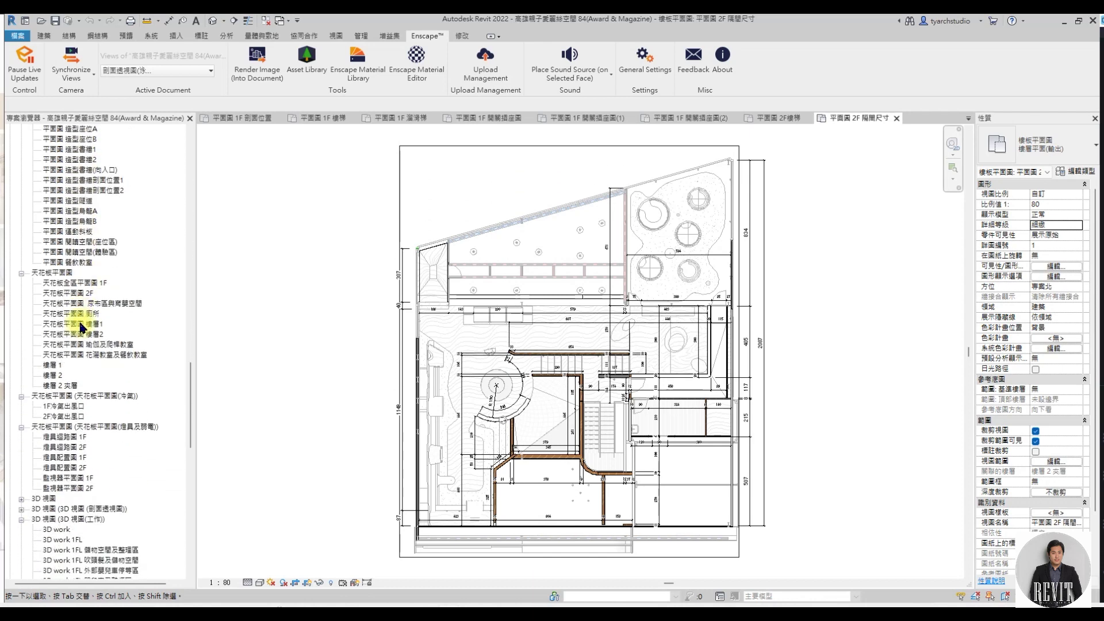
{"action": "double_click", "coordinate": [80, 283]}
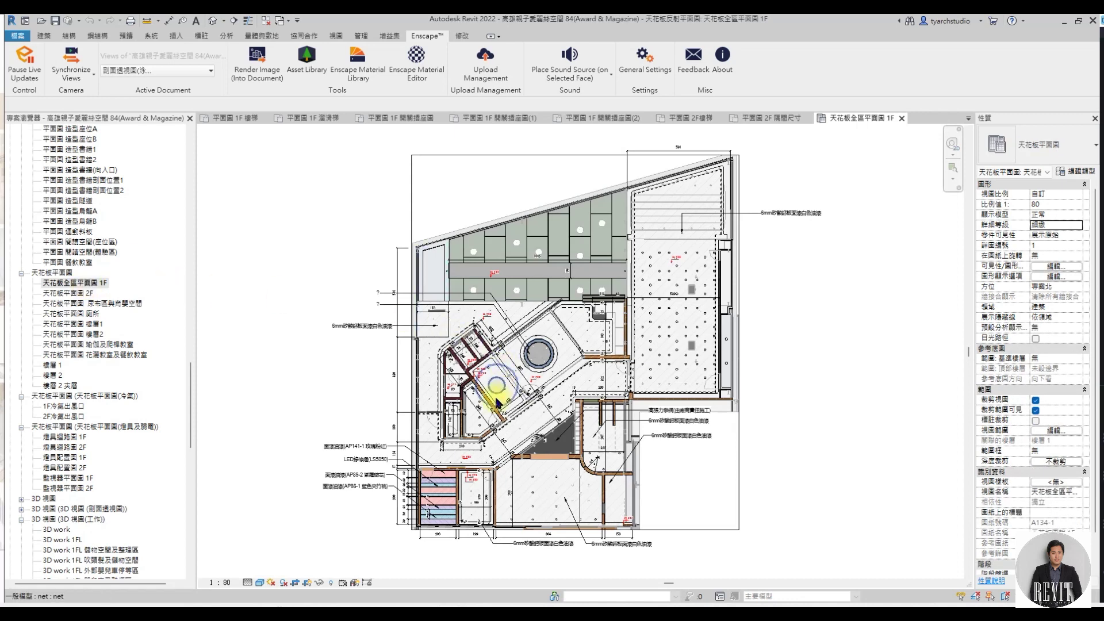
{"action": "scroll", "coordinate": [472, 368], "scroll_direction": "up", "scroll_amount": 2}
{"action": "scroll", "coordinate": [492, 397], "scroll_direction": "up", "scroll_amount": 1}
{"action": "scroll", "coordinate": [517, 403], "scroll_direction": "up", "scroll_amount": 1}
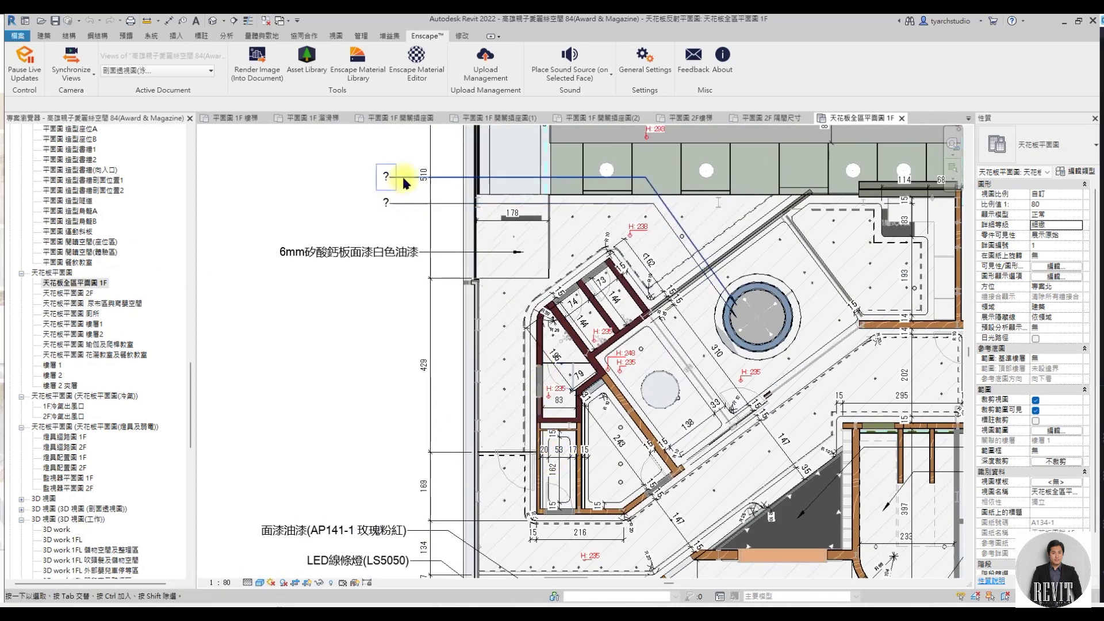
{"action": "left_click", "coordinate": [401, 206]}
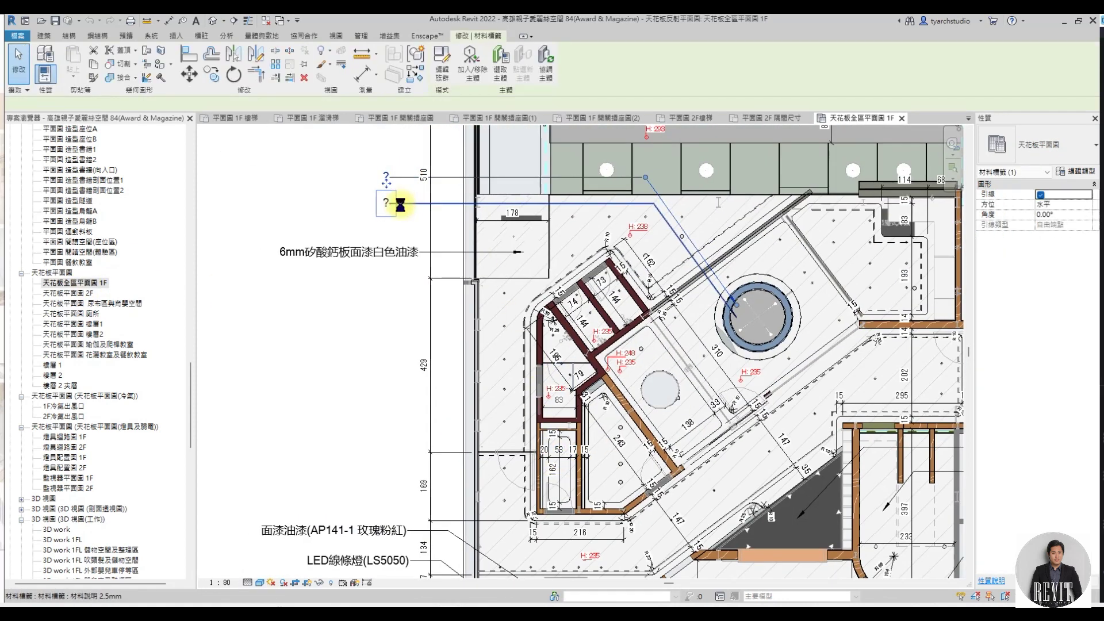
{"action": "key", "text": "Escape"}
Re-aim the 5mm防蝕明鏡 material tag's leader onto the round fixture's ring.
{"action": "scroll", "coordinate": [345, 253], "scroll_direction": "down", "scroll_amount": 2}
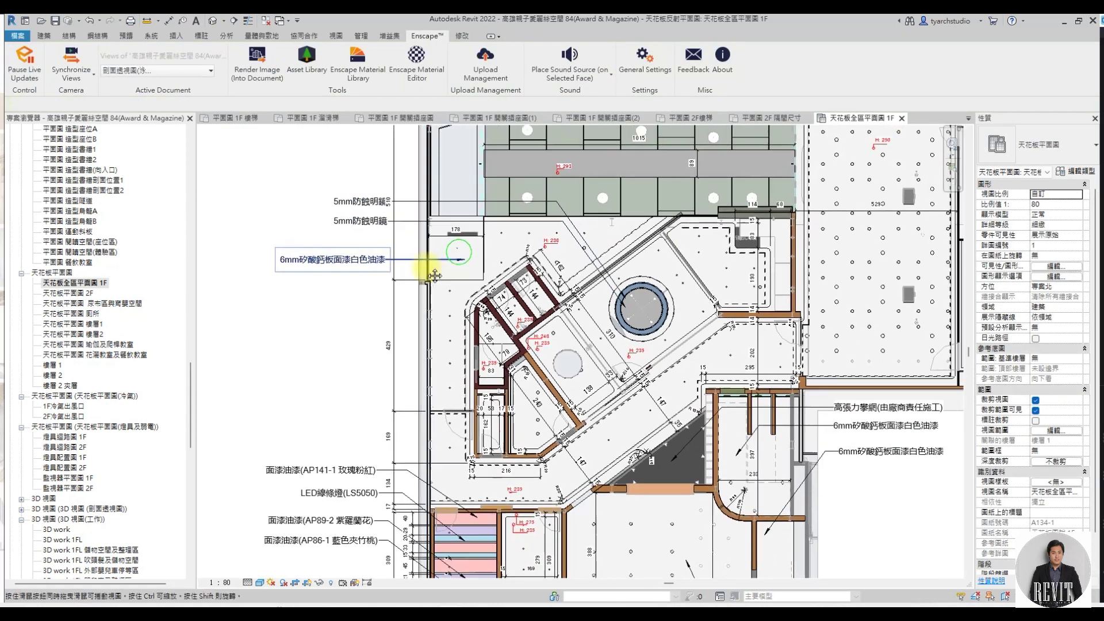
{"action": "middle_click_drag", "start_coordinate": [434, 276], "coordinate": [415, 282]}
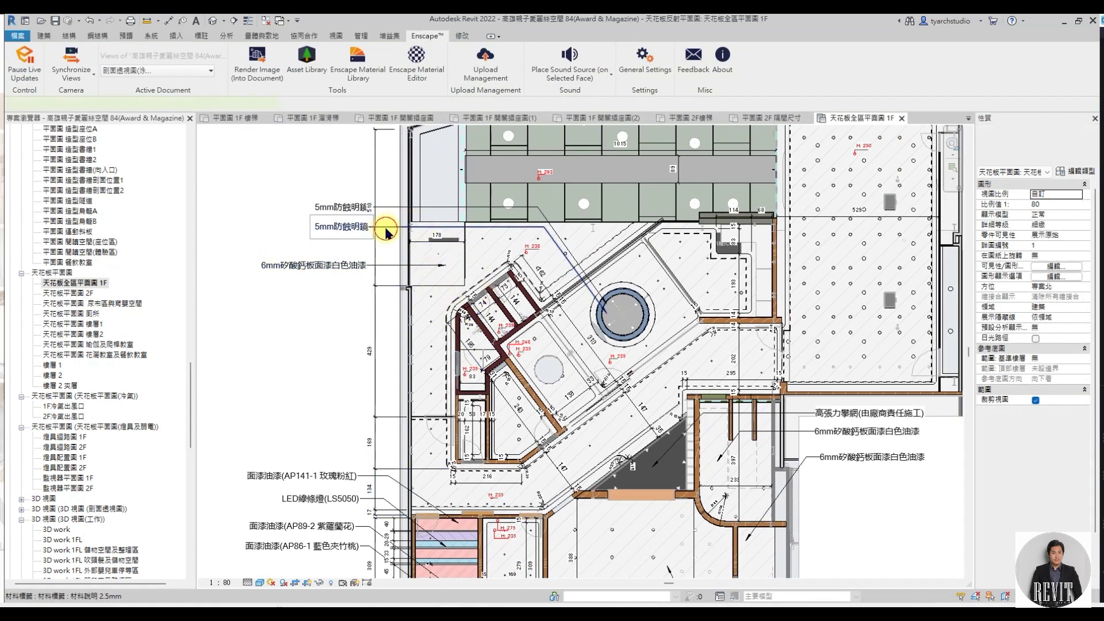
{"action": "left_click", "coordinate": [386, 232]}
{"action": "scroll", "coordinate": [388, 208], "scroll_direction": "up", "scroll_amount": 2}
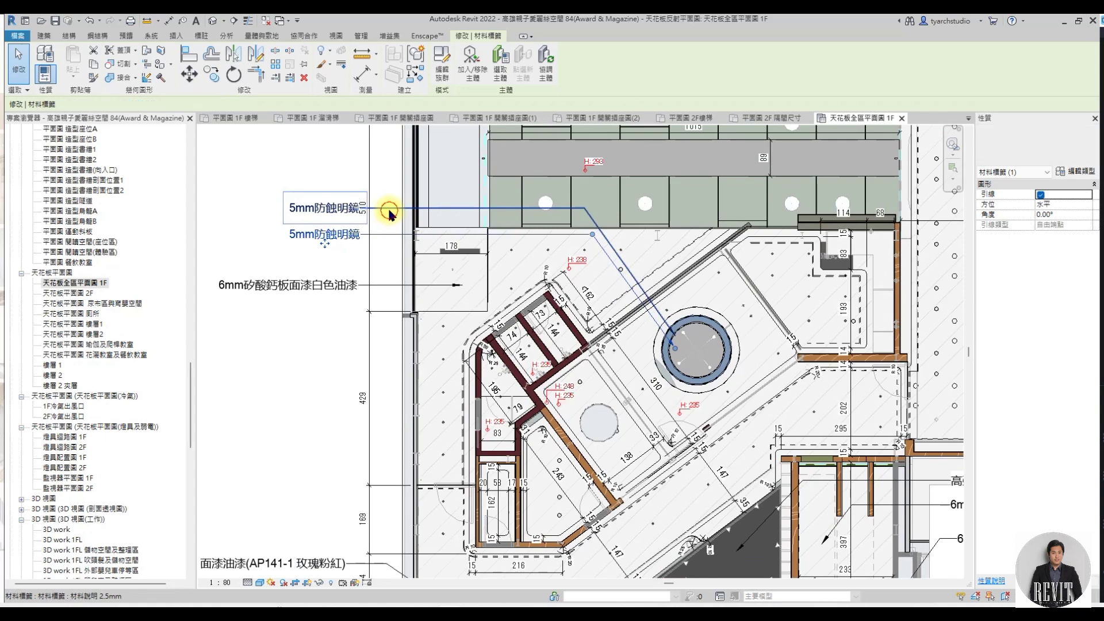
{"action": "scroll", "coordinate": [674, 348], "scroll_direction": "up", "scroll_amount": 5}
{"action": "left_click_drag", "start_coordinate": [678, 343], "coordinate": [670, 282]}
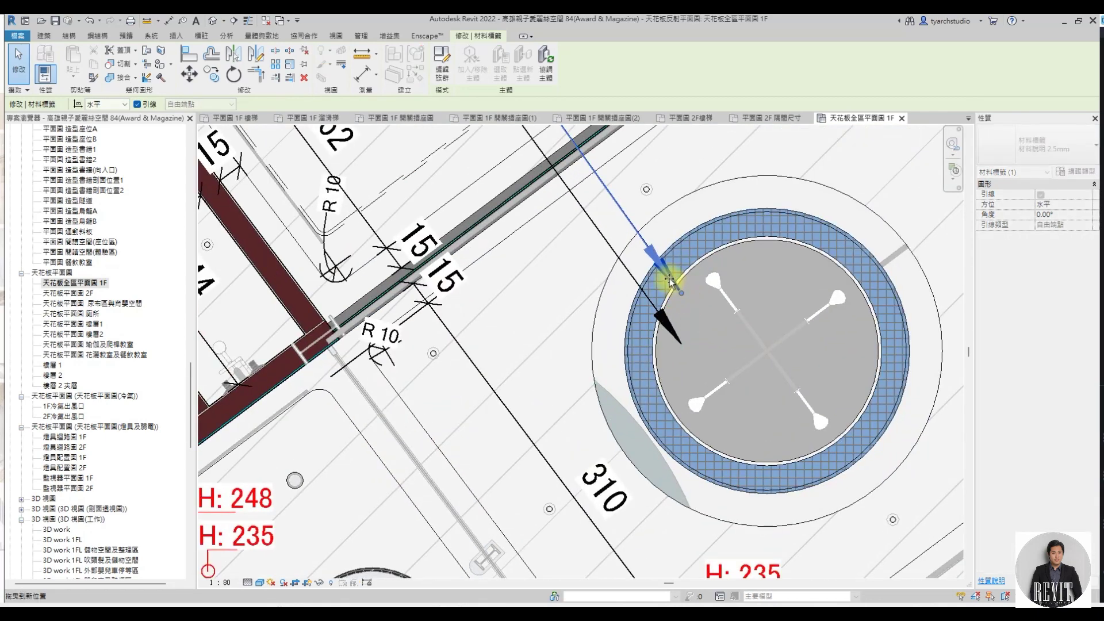
{"action": "key", "text": "Escape"}
Open the 天花板平面圖 尿布區與育嬰空間 ceiling plan.
{"action": "scroll", "coordinate": [670, 313], "scroll_direction": "down", "scroll_amount": 3}
{"action": "scroll", "coordinate": [460, 276], "scroll_direction": "down", "scroll_amount": 2}
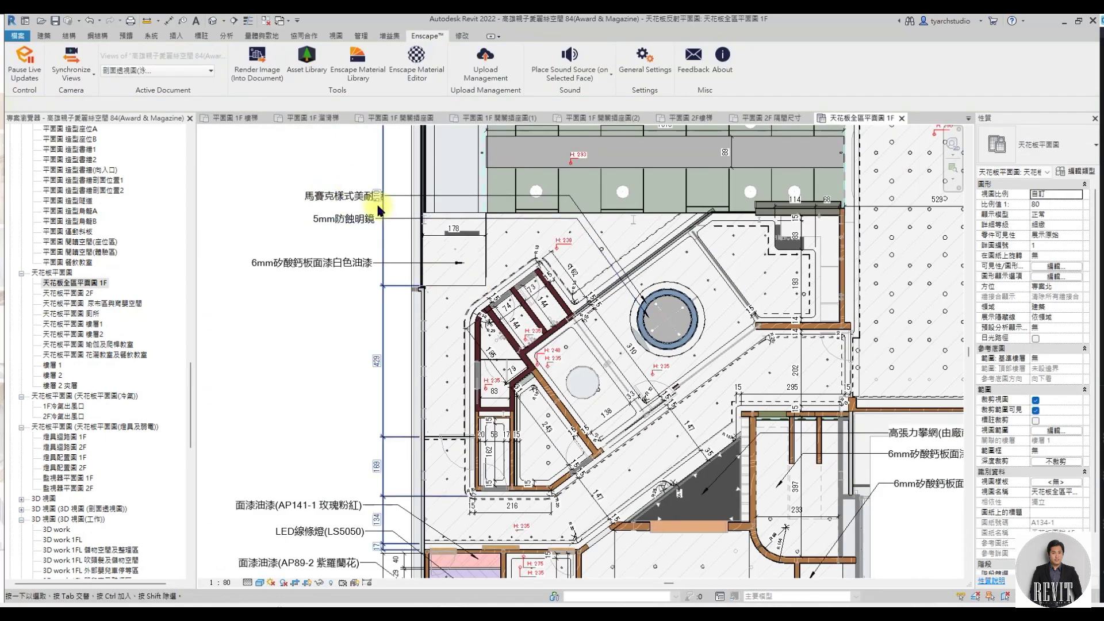
{"action": "scroll", "coordinate": [381, 302], "scroll_direction": "down", "scroll_amount": 2}
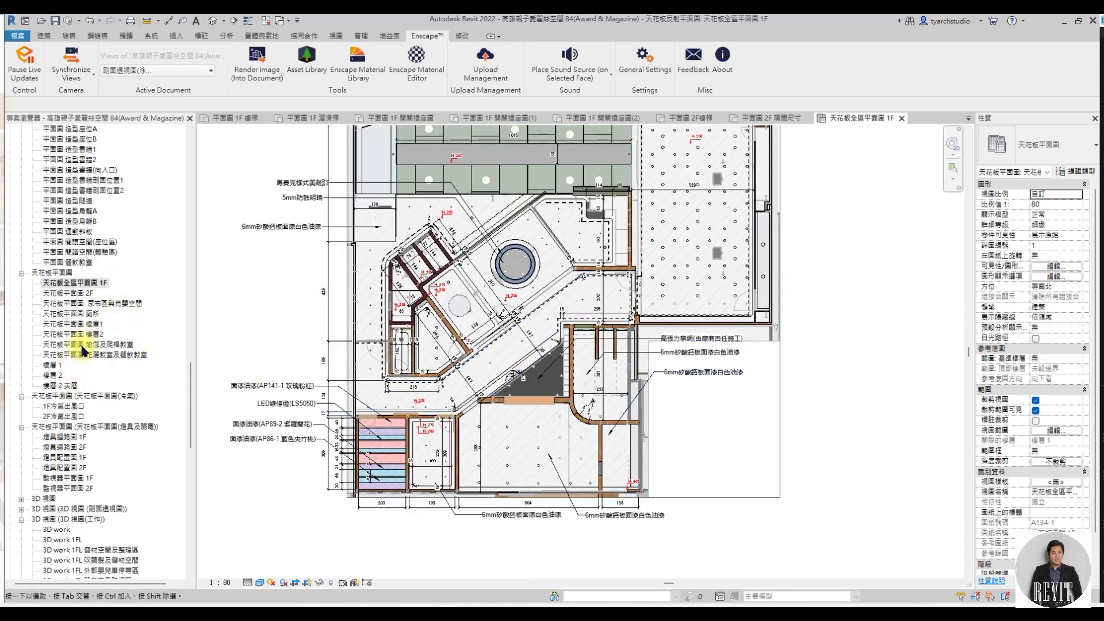
{"action": "double_click", "coordinate": [86, 305]}
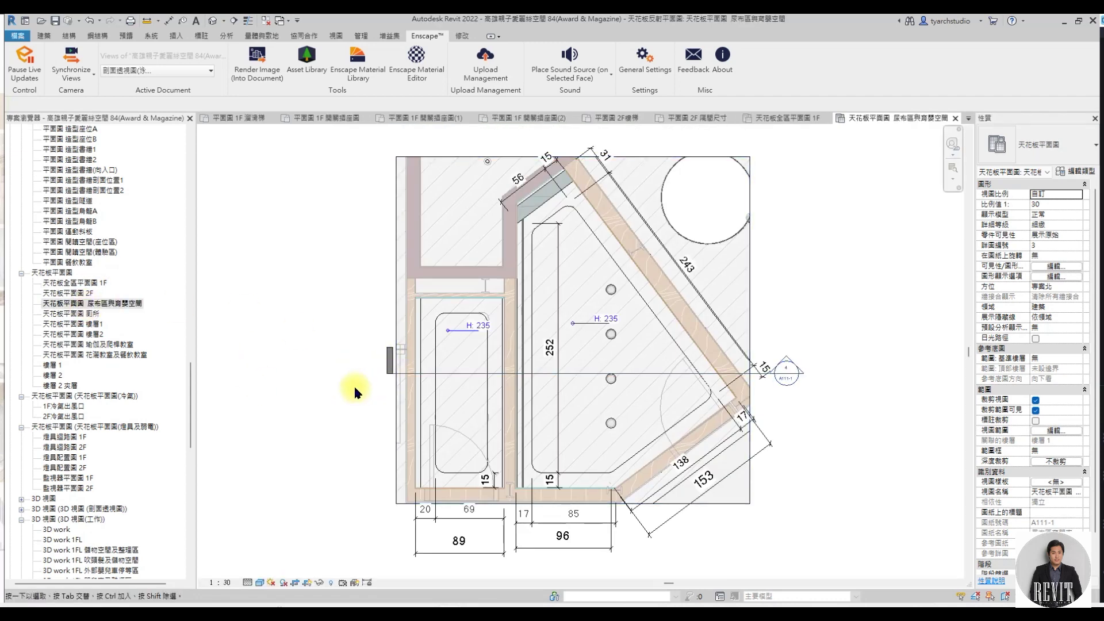
Move the spot elevation from H: 235 onto the higher ceiling (H: 285), then open the toilet ceiling plan.
{"action": "left_click", "coordinate": [591, 320]}
{"action": "scroll", "coordinate": [591, 319], "scroll_direction": "up", "scroll_amount": 2}
{"action": "left_click_drag", "start_coordinate": [592, 321], "coordinate": [729, 282]}
{"action": "key", "text": "Escape"}
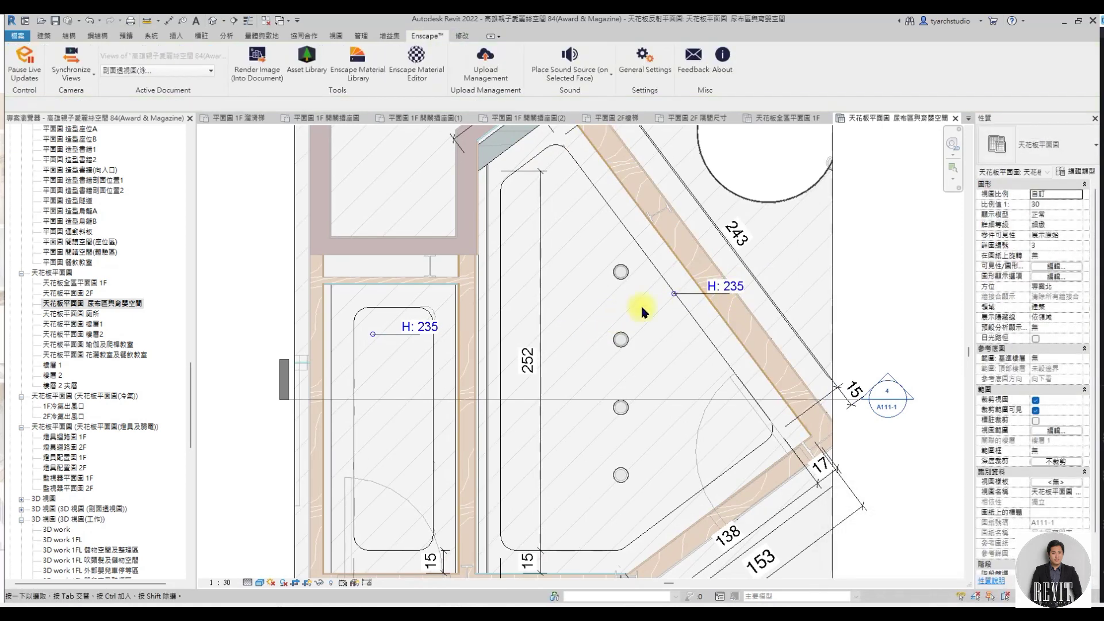
{"action": "scroll", "coordinate": [690, 284], "scroll_direction": "down", "scroll_amount": 1}
{"action": "scroll", "coordinate": [690, 294], "scroll_direction": "down", "scroll_amount": 1}
{"action": "left_click_drag", "start_coordinate": [689, 294], "coordinate": [749, 265]}
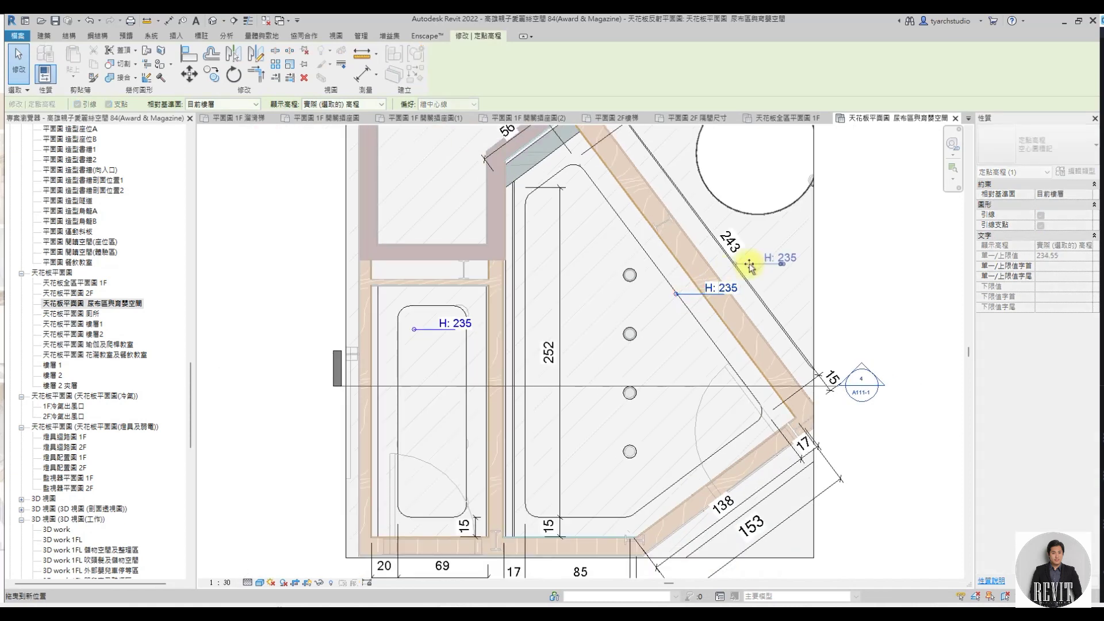
{"action": "mouse_move", "coordinate": [762, 264]}
{"action": "left_mouse_down"}
{"action": "mouse_move", "coordinate": [458, 254]}
{"action": "mouse_move", "coordinate": [596, 300]}
{"action": "left_mouse_up"}
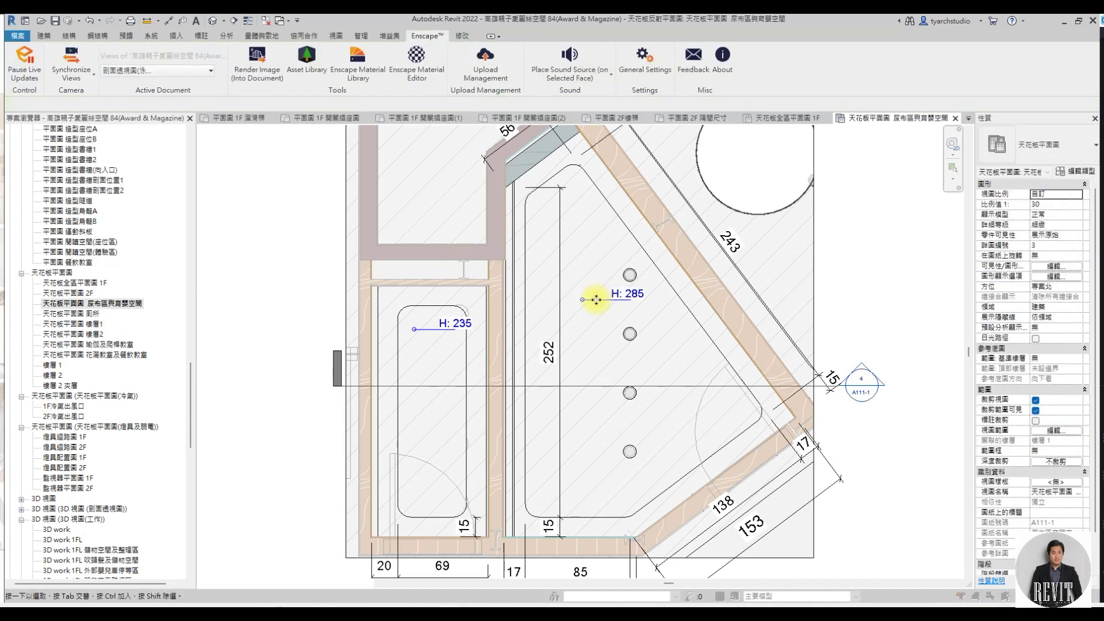
{"action": "scroll", "coordinate": [575, 300], "scroll_direction": "down", "scroll_amount": 2}
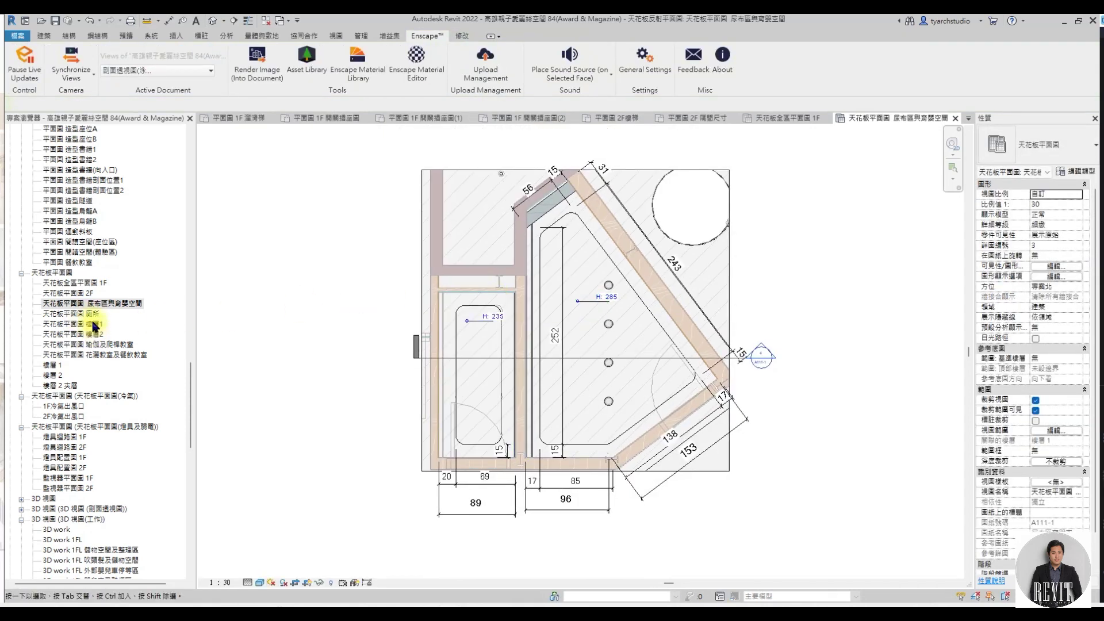
{"action": "double_click", "coordinate": [92, 315]}
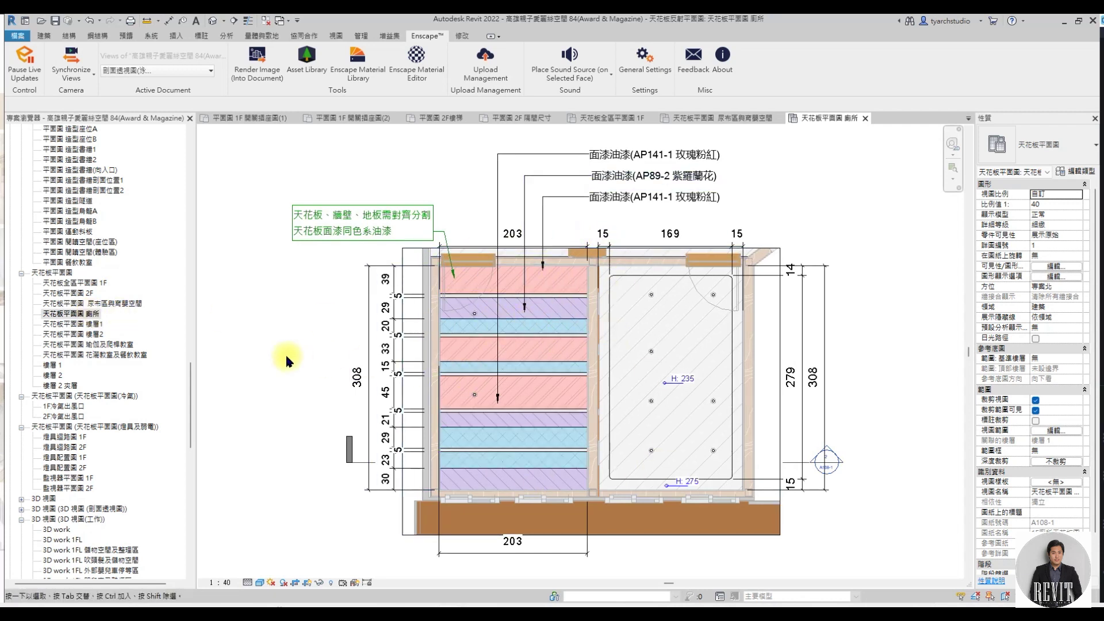
Open the 天花板平面圖 瑜伽及爬桿教室 ceiling plan and zoom out to fit the room.
{"action": "double_click", "coordinate": [118, 345]}
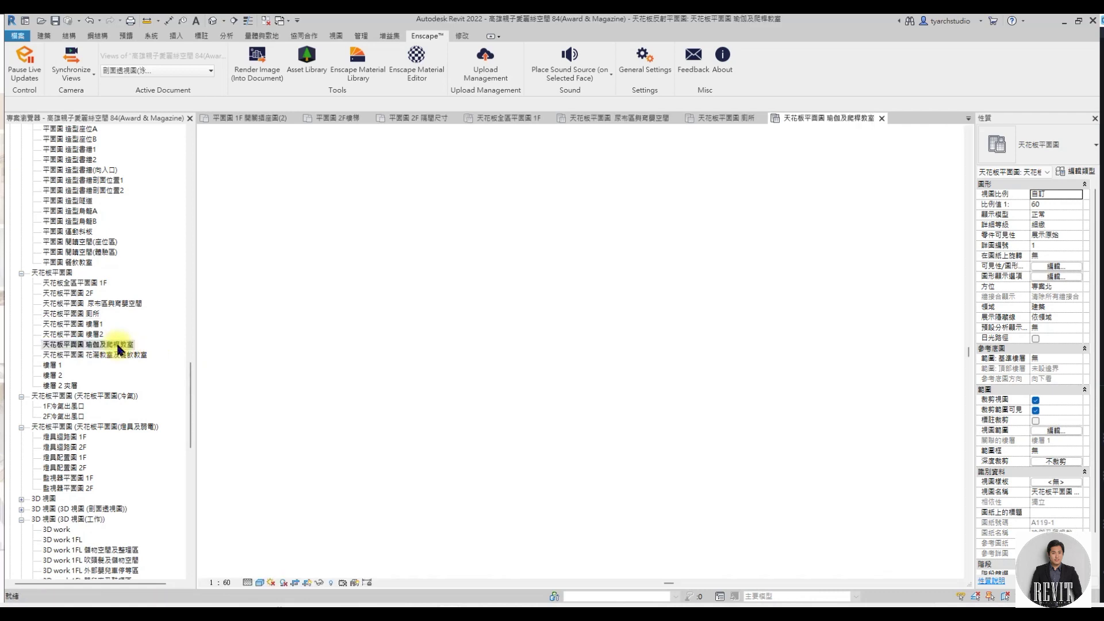
{"action": "scroll", "coordinate": [547, 323], "scroll_direction": "up", "scroll_amount": 2}
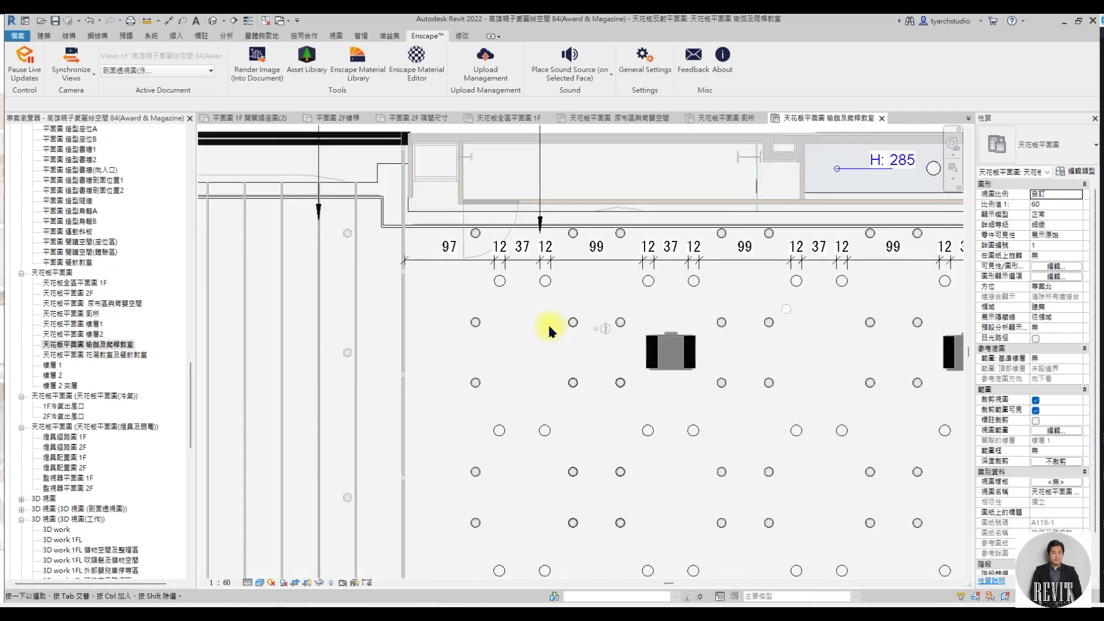
{"action": "scroll", "coordinate": [468, 323], "scroll_direction": "up", "scroll_amount": 4}
{"action": "scroll", "coordinate": [520, 331], "scroll_direction": "down", "scroll_amount": 1}
{"action": "scroll", "coordinate": [496, 339], "scroll_direction": "down", "scroll_amount": 1}
{"action": "scroll", "coordinate": [496, 338], "scroll_direction": "down", "scroll_amount": 2}
{"action": "scroll", "coordinate": [497, 341], "scroll_direction": "down", "scroll_amount": 1}
{"action": "scroll", "coordinate": [496, 336], "scroll_direction": "down", "scroll_amount": 1}
{"action": "scroll", "coordinate": [502, 340], "scroll_direction": "down", "scroll_amount": 1}
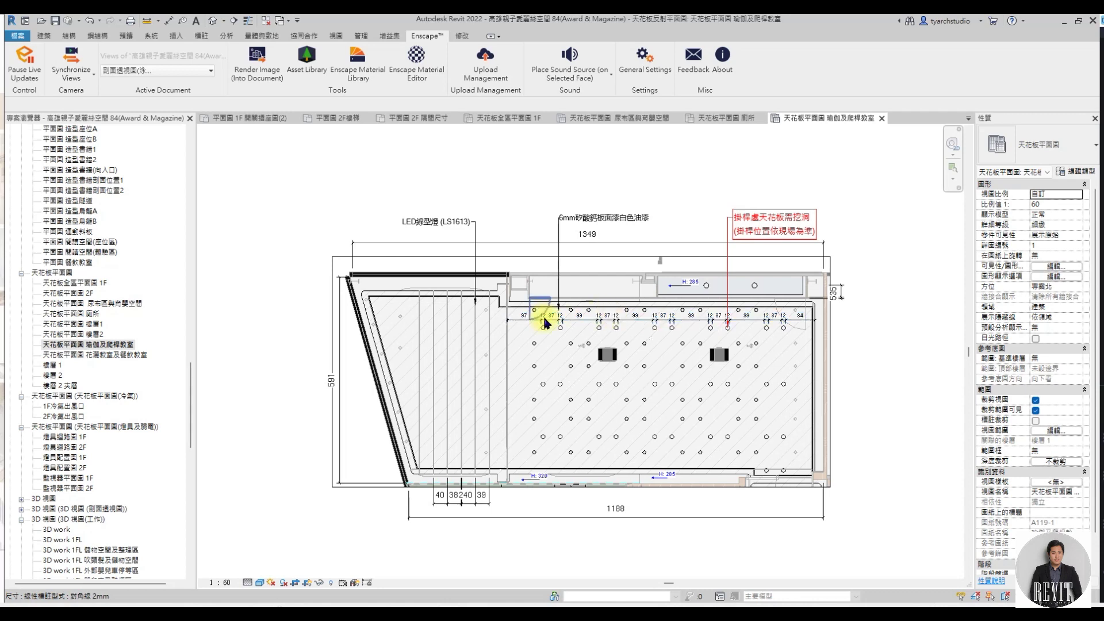
{"action": "scroll", "coordinate": [123, 349], "scroll_direction": "down", "scroll_amount": 2}
{"action": "scroll", "coordinate": [123, 350], "scroll_direction": "down", "scroll_amount": 2}
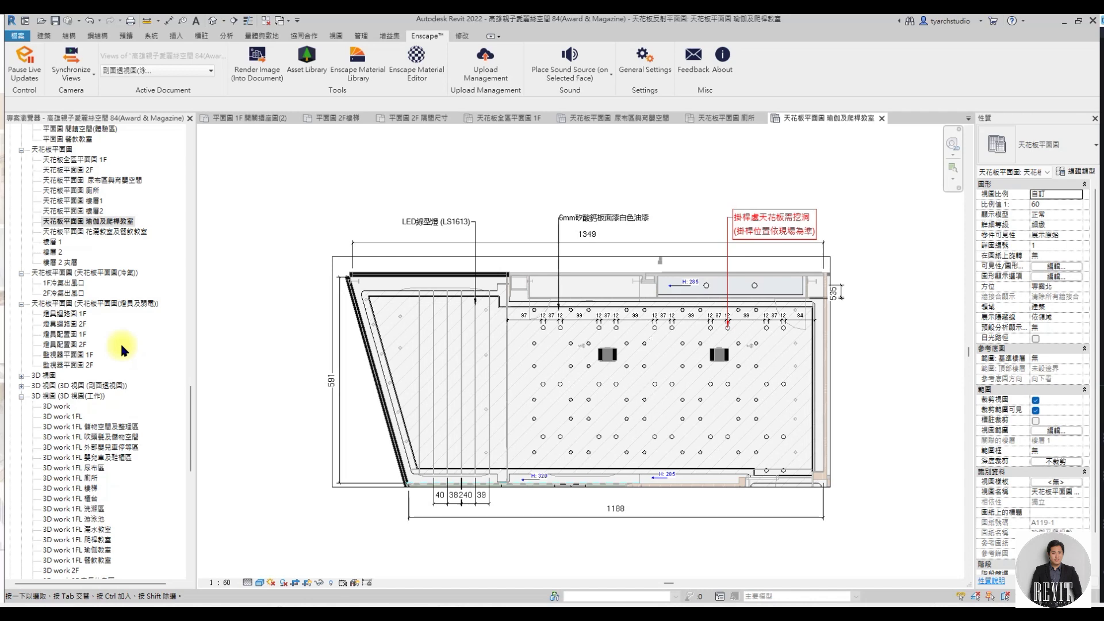
Open the 1F冷氣出風口 plan and edit its insulated-duct detail group.
{"action": "double_click", "coordinate": [68, 283]}
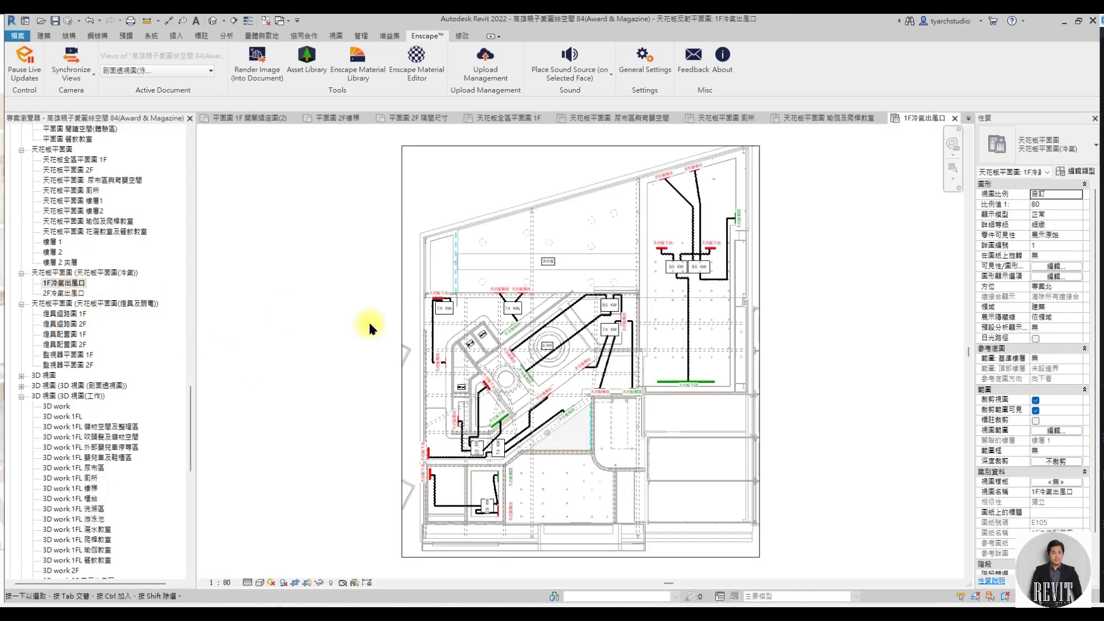
{"action": "scroll", "coordinate": [553, 356], "scroll_direction": "up", "scroll_amount": 2}
{"action": "scroll", "coordinate": [519, 315], "scroll_direction": "up", "scroll_amount": 3}
{"action": "double_click", "coordinate": [498, 315]}
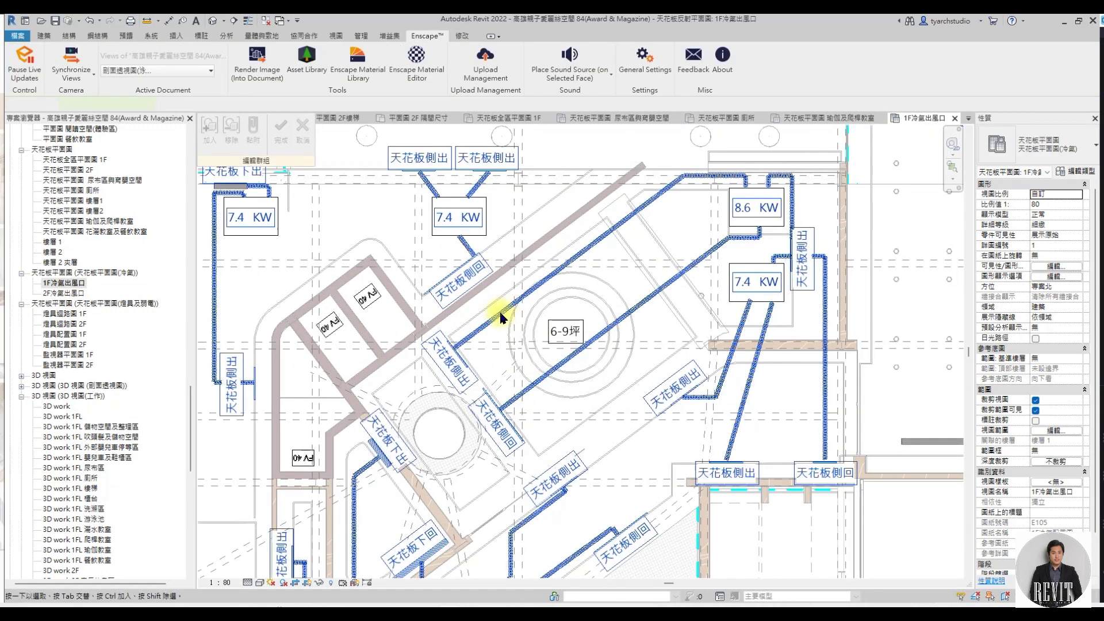
{"action": "left_click", "coordinate": [500, 317]}
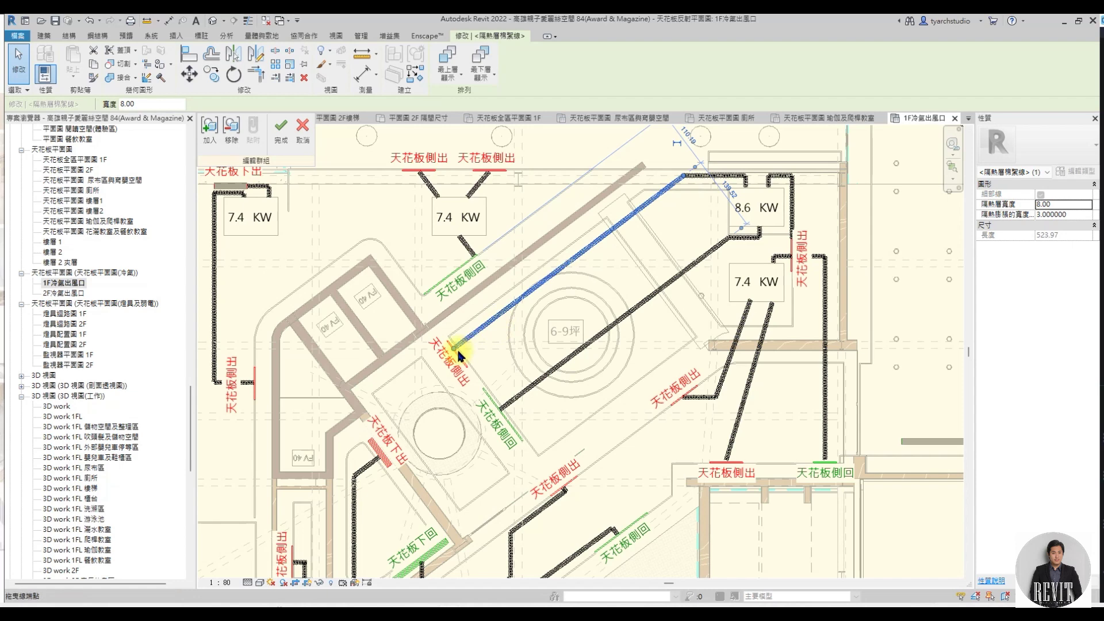
Start and cancel the DL detail-line command, then finish the group edit and deselect it.
{"action": "key", "text": "d"}
{"action": "key", "text": "l"}
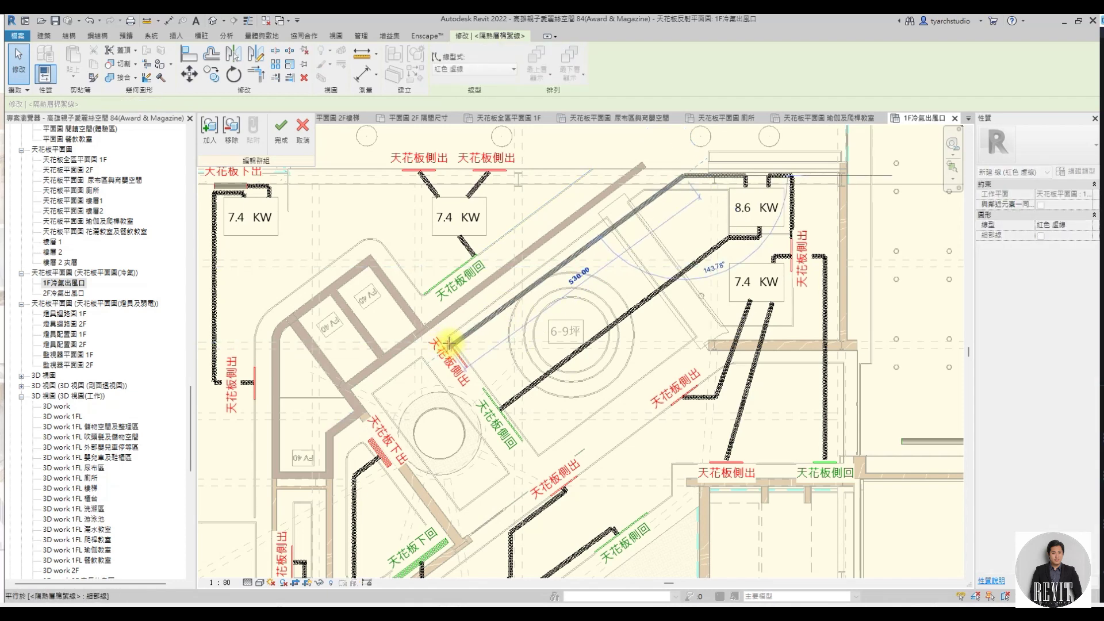
{"action": "key", "text": "Escape"}
{"action": "key", "text": "Escape"}
{"action": "scroll", "coordinate": [517, 287], "scroll_direction": "down", "scroll_amount": 2}
{"action": "right_click", "coordinate": [535, 240]}
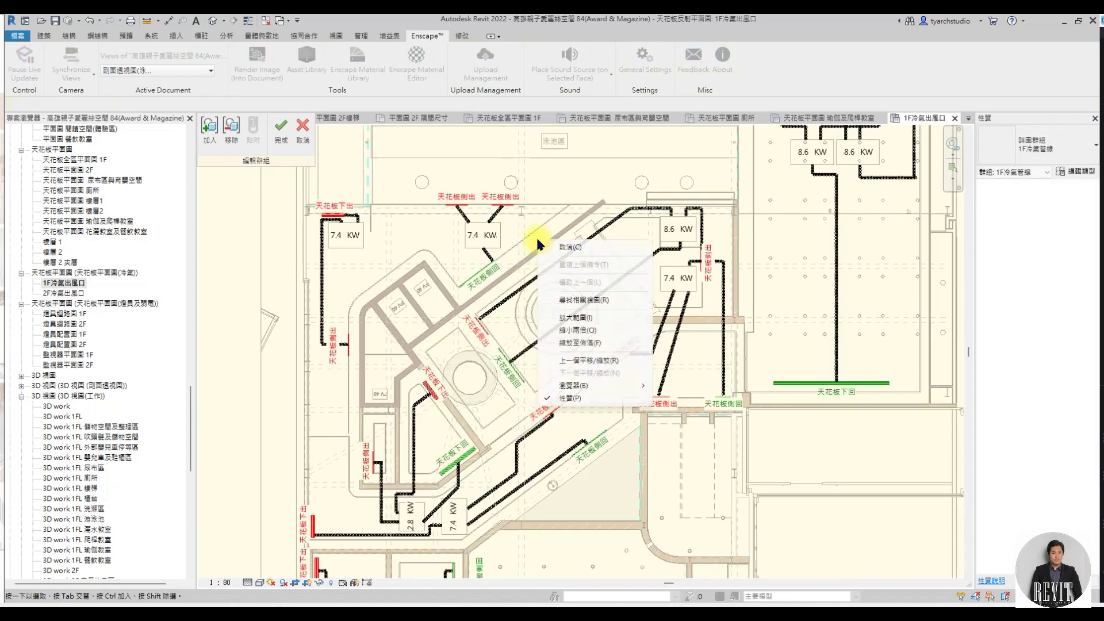
{"action": "left_click", "coordinate": [563, 283]}
{"action": "left_click", "coordinate": [282, 141]}
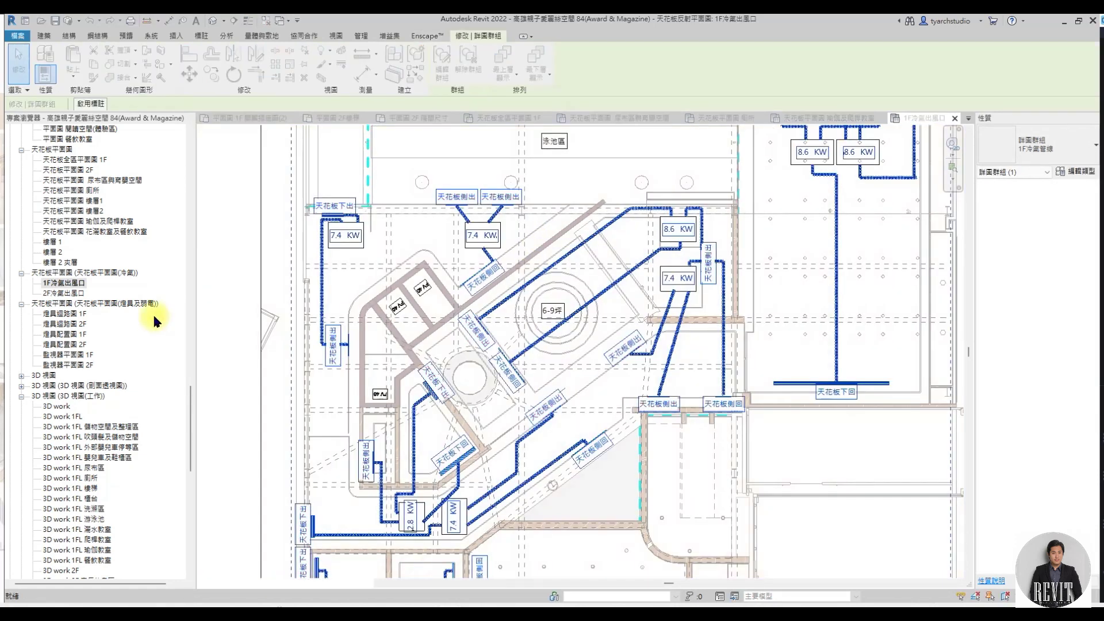
{"action": "key", "text": "Escape"}
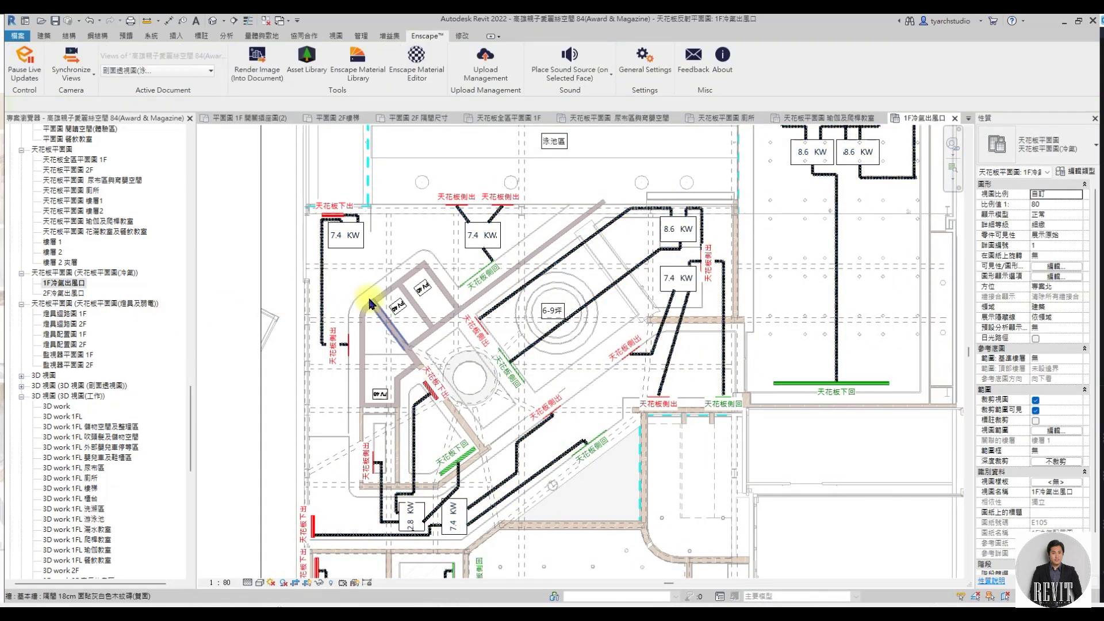
{"action": "scroll", "coordinate": [370, 295], "scroll_direction": "down", "scroll_amount": 1}
Open the 燈具迴路圖 1F lighting circuit plan and zoom in on its fixtures.
{"action": "double_click", "coordinate": [75, 315]}
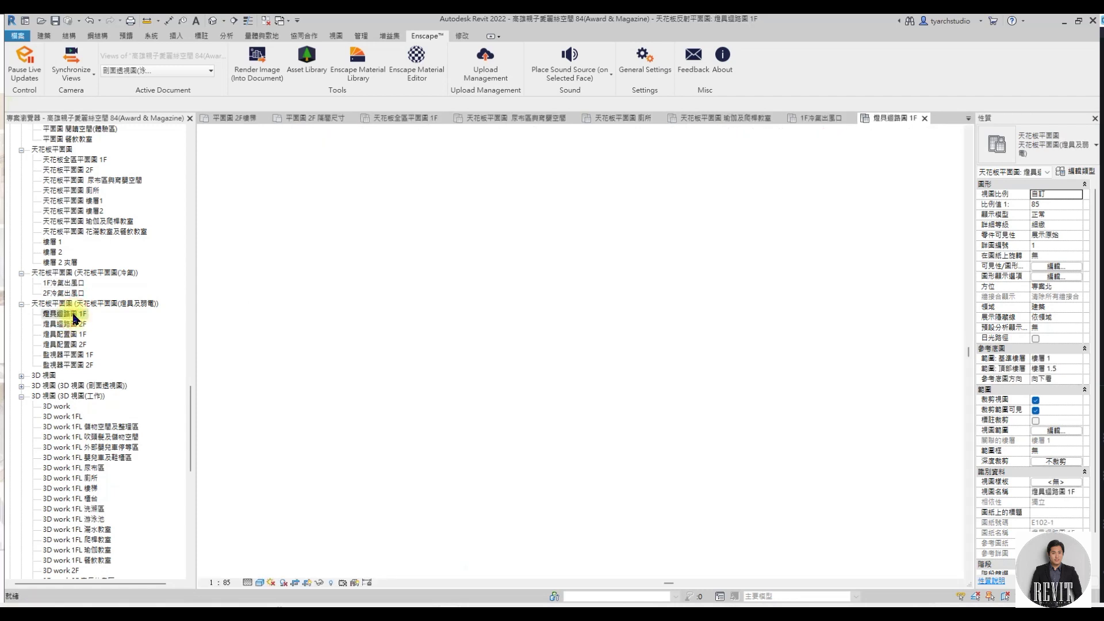
{"action": "scroll", "coordinate": [492, 418], "scroll_direction": "up", "scroll_amount": 3}
{"action": "scroll", "coordinate": [468, 333], "scroll_direction": "up", "scroll_amount": 2}
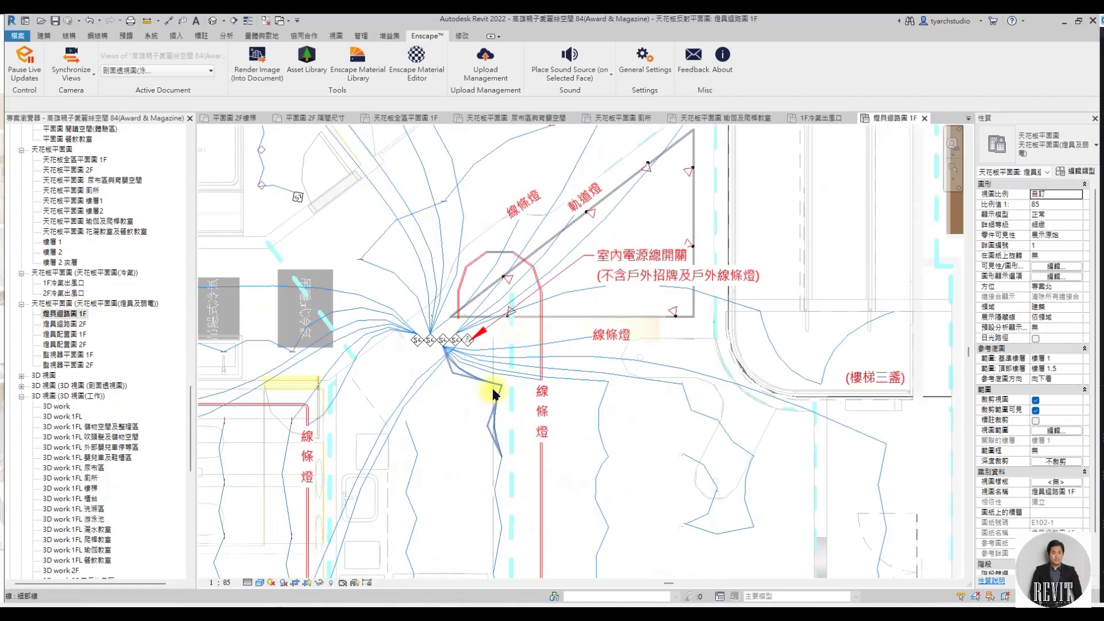
{"action": "scroll", "coordinate": [439, 347], "scroll_direction": "up", "scroll_amount": 2}
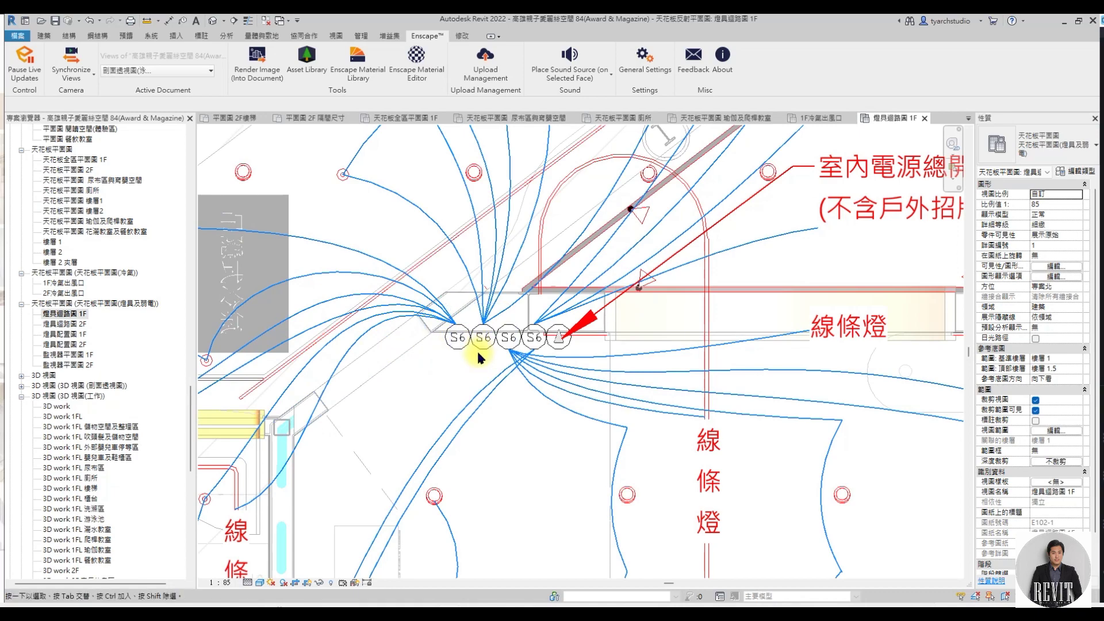
{"action": "scroll", "coordinate": [481, 359], "scroll_direction": "down", "scroll_amount": 4}
{"action": "scroll", "coordinate": [486, 374], "scroll_direction": "down", "scroll_amount": 2}
{"action": "scroll", "coordinate": [487, 375], "scroll_direction": "down", "scroll_amount": 1}
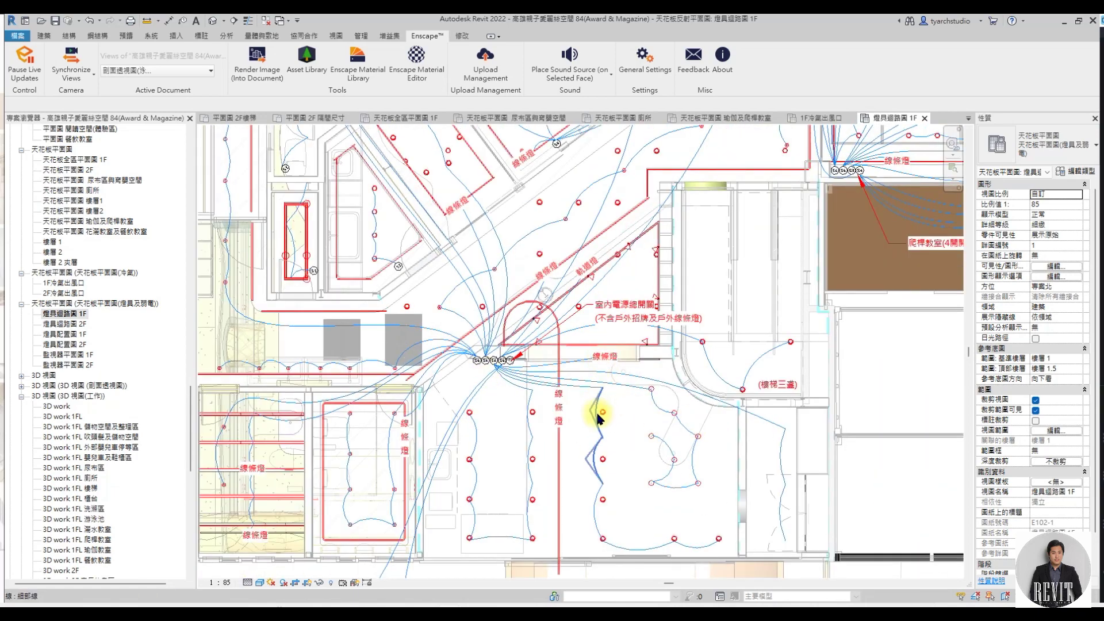
{"action": "scroll", "coordinate": [596, 402], "scroll_direction": "down", "scroll_amount": 3}
{"action": "scroll", "coordinate": [540, 437], "scroll_direction": "up", "scroll_amount": 2}
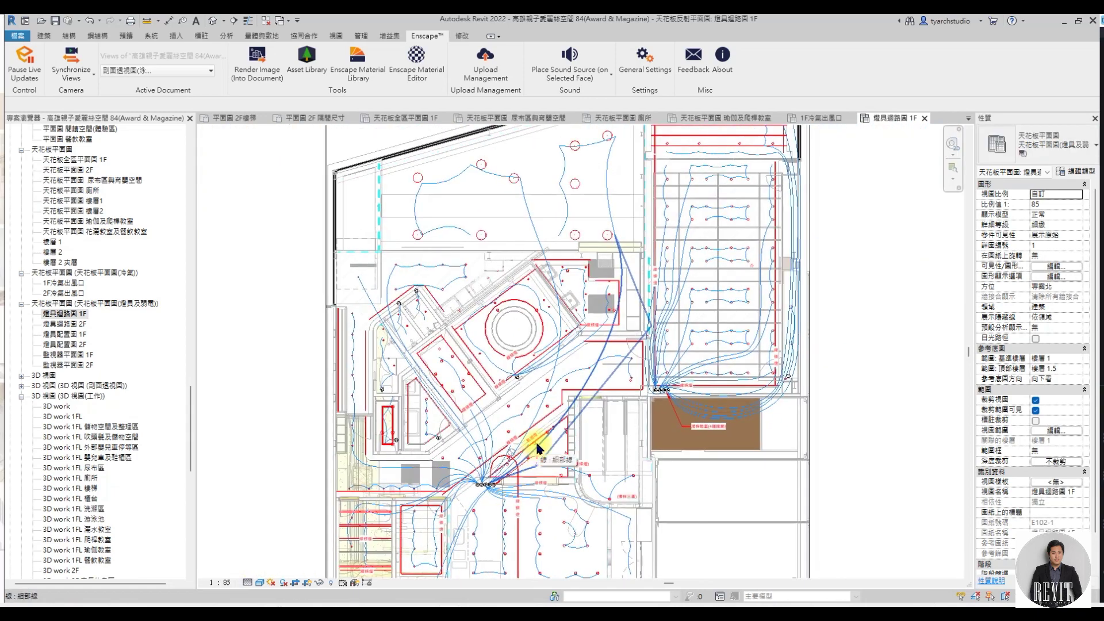
{"action": "scroll", "coordinate": [525, 311], "scroll_direction": "up", "scroll_amount": 3}
{"action": "scroll", "coordinate": [581, 298], "scroll_direction": "up", "scroll_amount": 2}
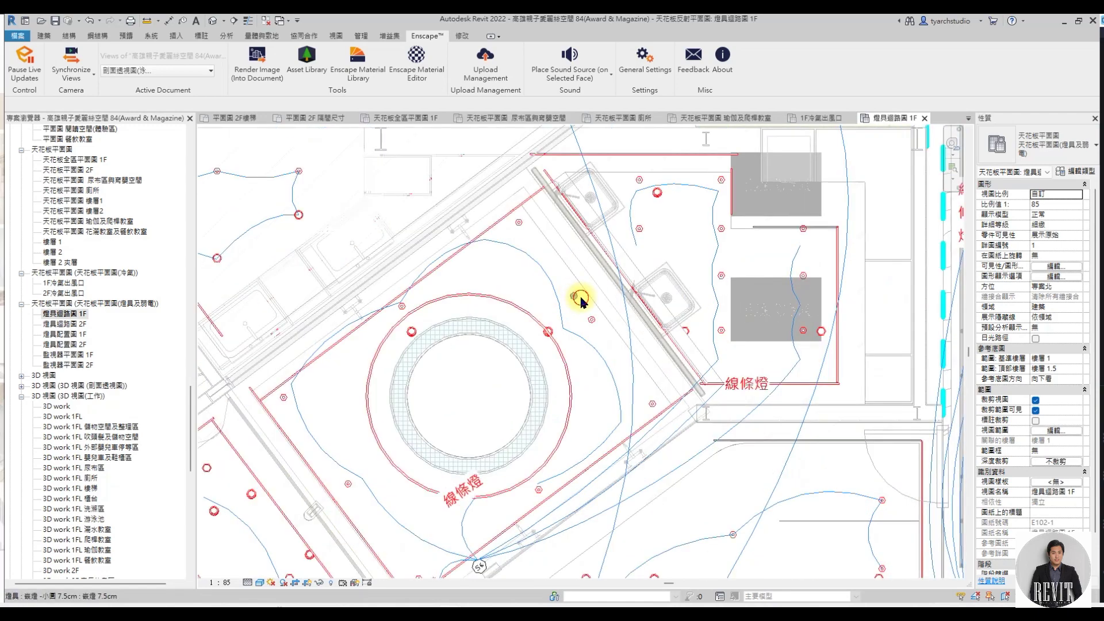
Select the ceiling light beside the round ceiling to inspect its properties.
{"action": "left_click", "coordinate": [575, 297]}
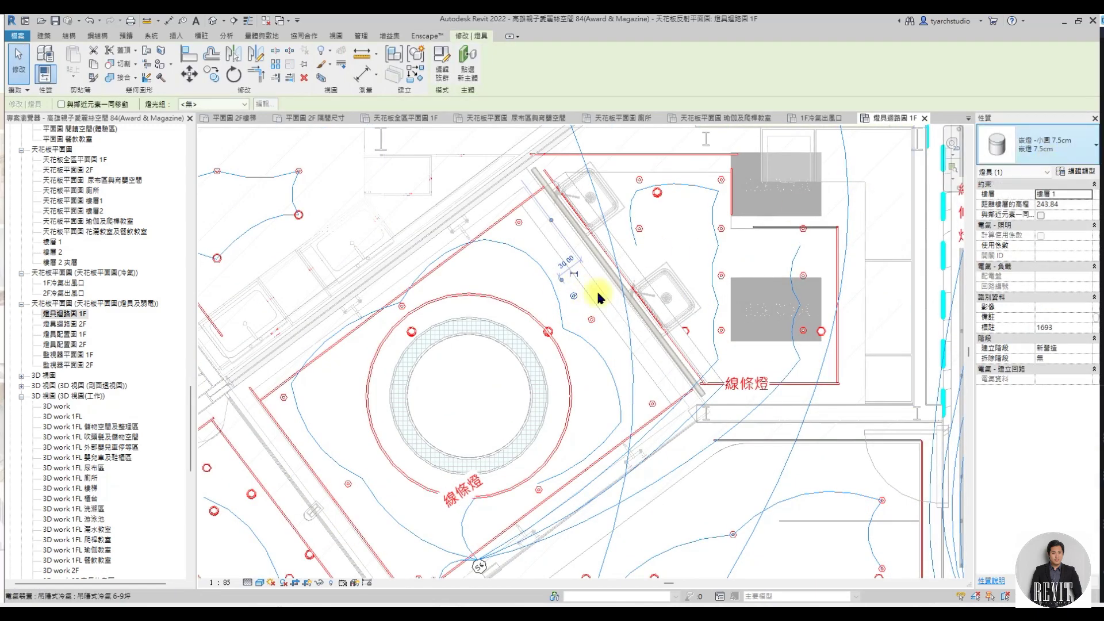
{"action": "scroll", "coordinate": [511, 320], "scroll_direction": "down", "scroll_amount": 2}
{"action": "scroll", "coordinate": [506, 347], "scroll_direction": "down", "scroll_amount": 2}
{"action": "scroll", "coordinate": [513, 371], "scroll_direction": "up", "scroll_amount": 2}
{"action": "scroll", "coordinate": [519, 385], "scroll_direction": "up", "scroll_amount": 3}
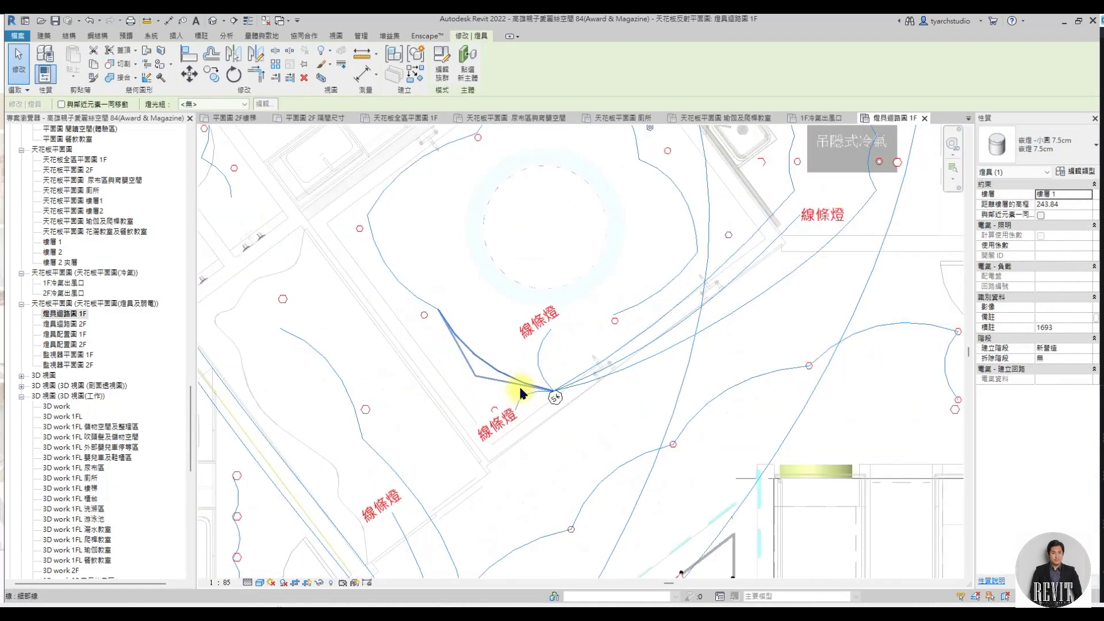
Inspect the linear LED strip fixture, then recentre the whole lighting layout.
{"action": "left_click", "coordinate": [368, 209]}
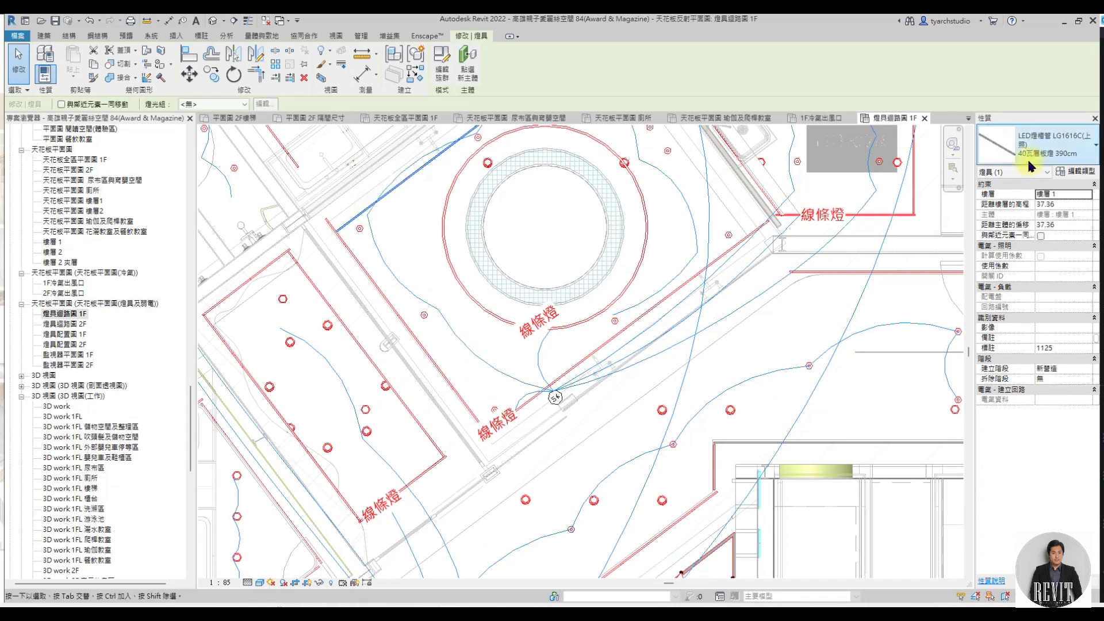
{"action": "scroll", "coordinate": [507, 321], "scroll_direction": "down", "scroll_amount": 3}
{"action": "scroll", "coordinate": [562, 374], "scroll_direction": "up", "scroll_amount": 1}
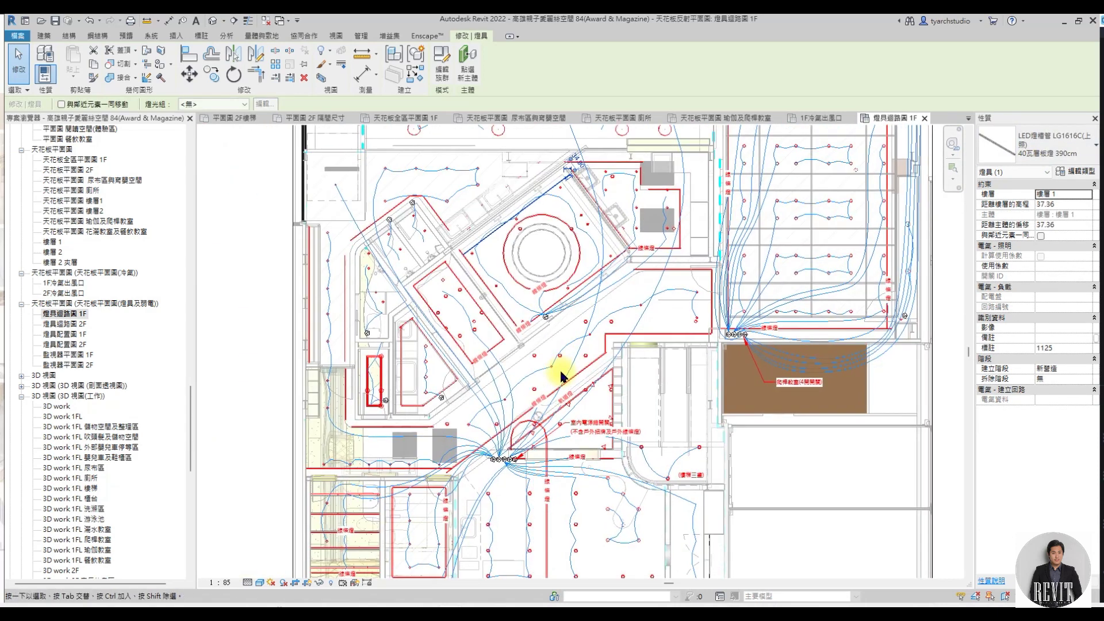
{"action": "scroll", "coordinate": [560, 368], "scroll_direction": "down", "scroll_amount": 1}
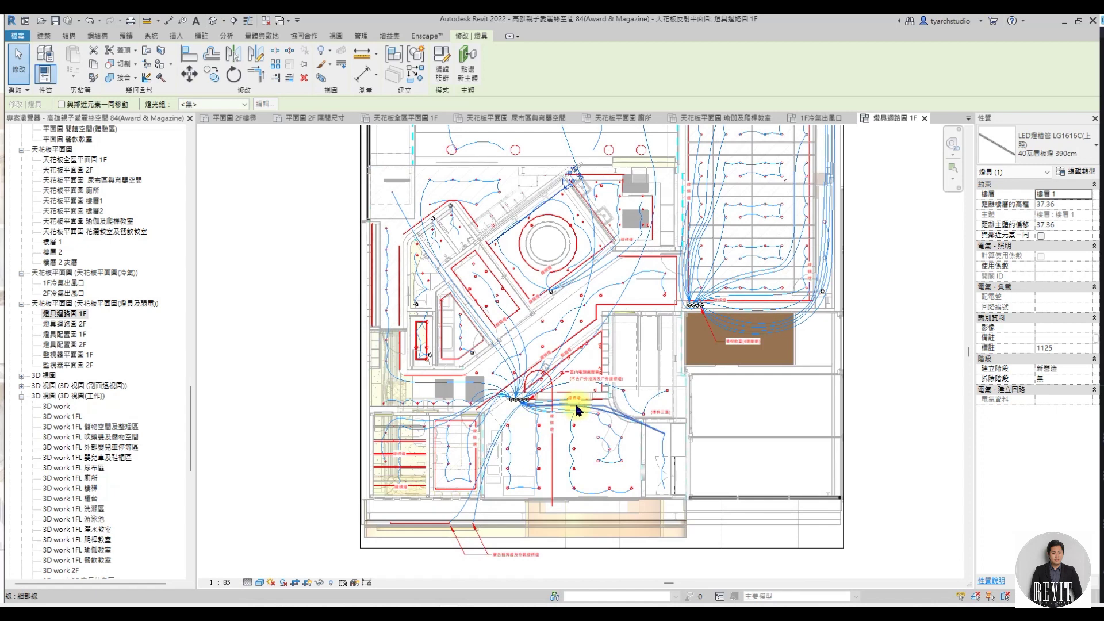
{"action": "scroll", "coordinate": [573, 407], "scroll_direction": "up", "scroll_amount": 1}
{"action": "middle_click_drag", "start_coordinate": [572, 406], "coordinate": [564, 429]}
{"action": "scroll", "coordinate": [567, 431], "scroll_direction": "down", "scroll_amount": 2}
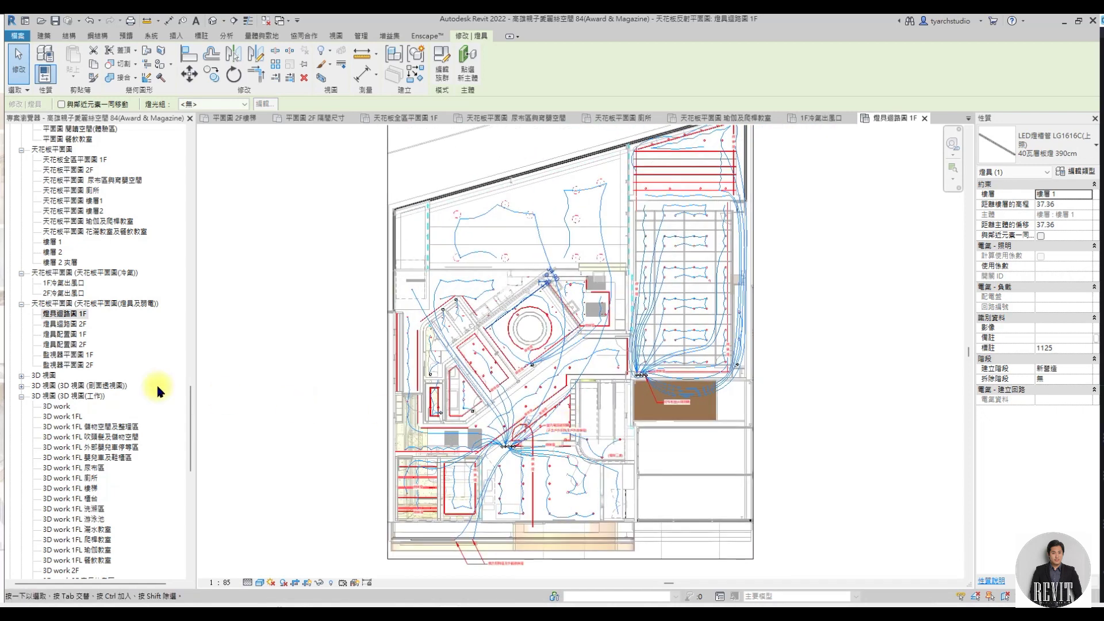
{"action": "double_click", "coordinate": [84, 355]}
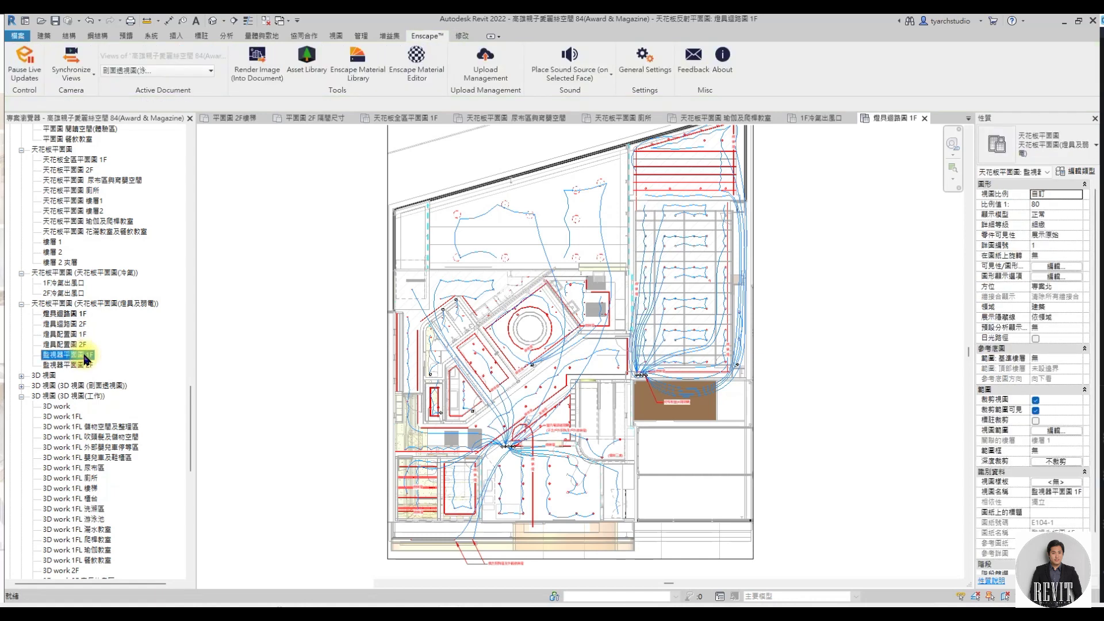
Zoom in to inspect a camera group, deselect it, and zoom back to the full floor.
{"action": "scroll", "coordinate": [592, 308], "scroll_direction": "up", "scroll_amount": 2}
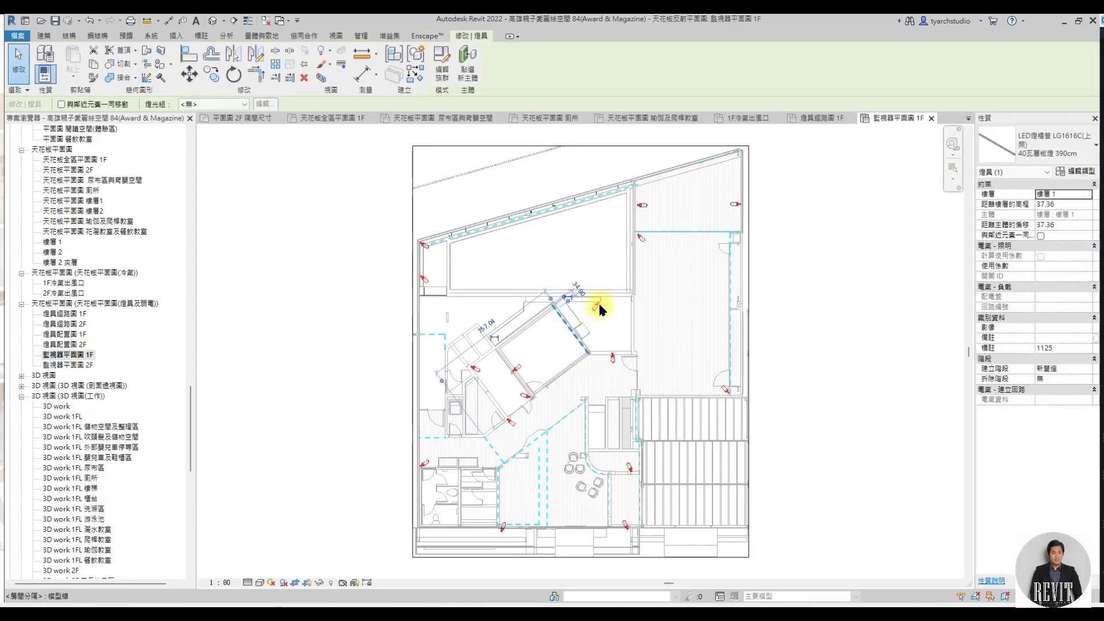
{"action": "scroll", "coordinate": [616, 290], "scroll_direction": "up", "scroll_amount": 1}
{"action": "left_click", "coordinate": [617, 289]}
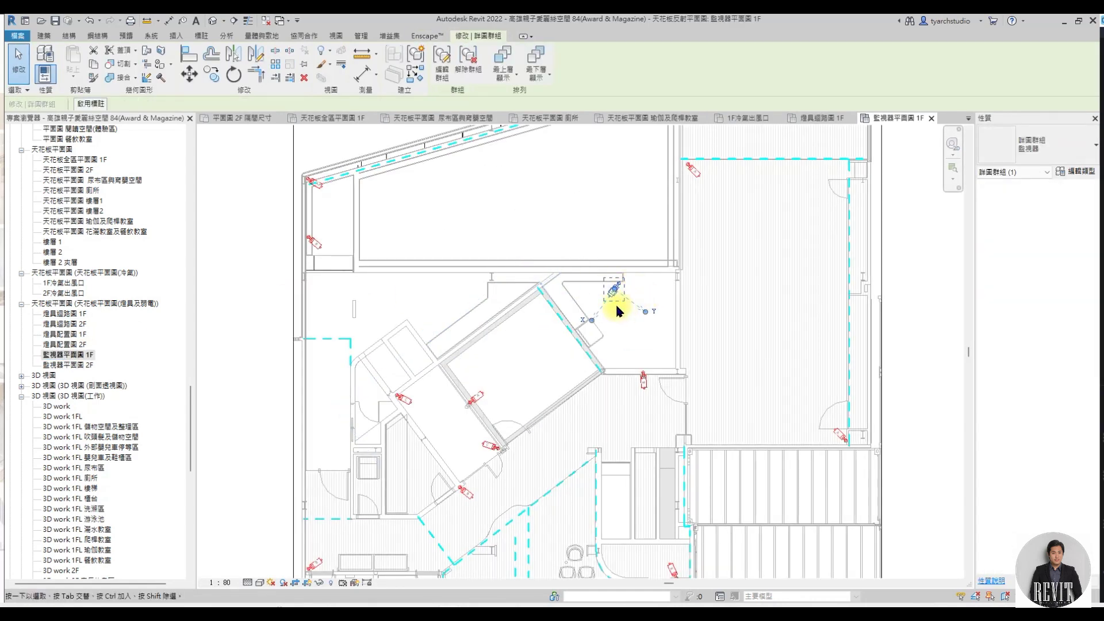
{"action": "key", "text": "Escape"}
{"action": "scroll", "coordinate": [603, 362], "scroll_direction": "down", "scroll_amount": 3}
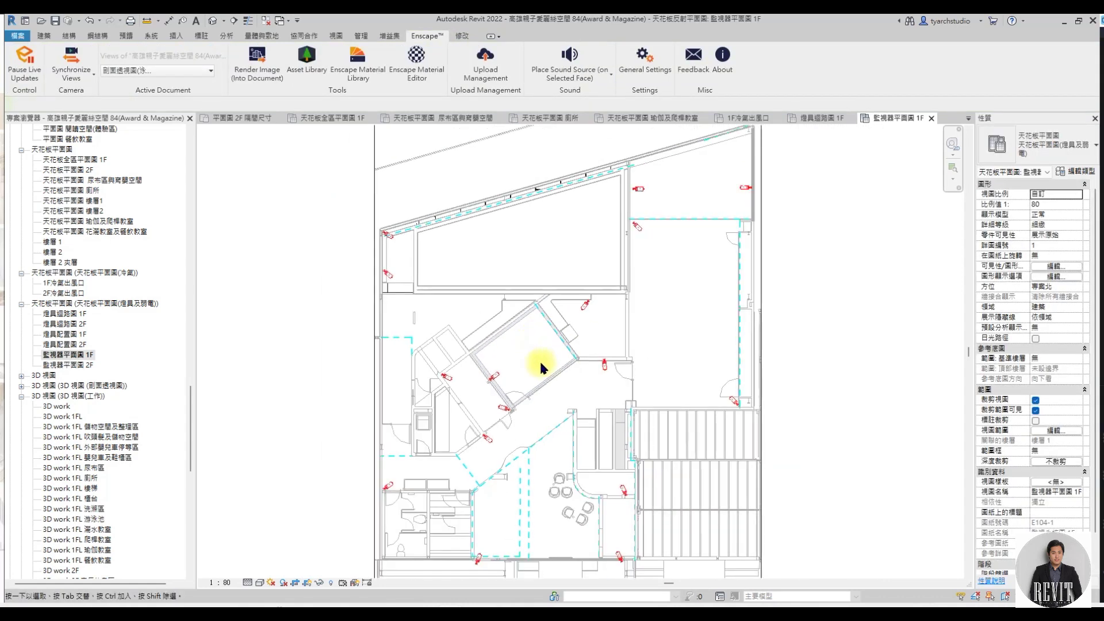
{"action": "scroll", "coordinate": [529, 403], "scroll_direction": "up", "scroll_amount": 1}
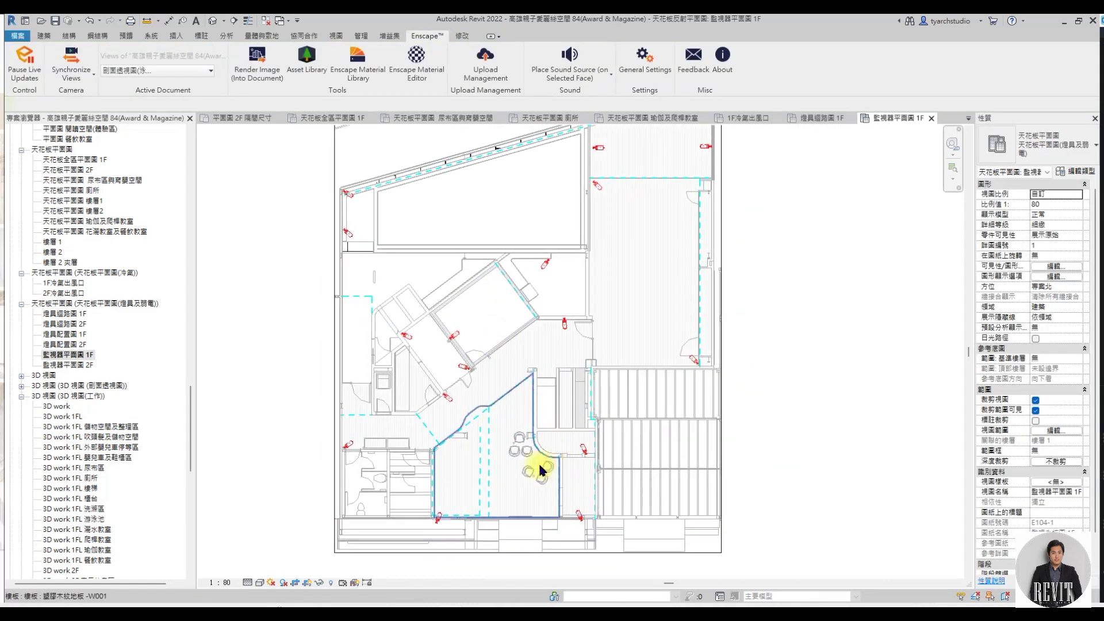
{"action": "scroll", "coordinate": [561, 449], "scroll_direction": "down", "scroll_amount": 1}
{"action": "scroll", "coordinate": [574, 443], "scroll_direction": "down", "scroll_amount": 1}
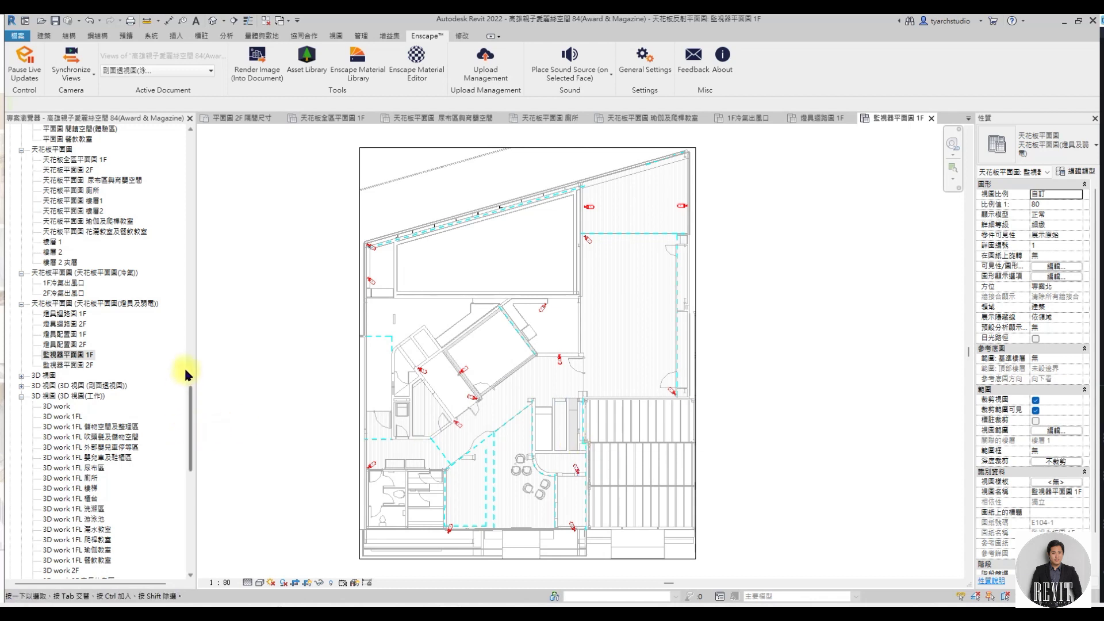
{"action": "scroll", "coordinate": [287, 332], "scroll_direction": "down", "scroll_amount": 1}
{"action": "scroll", "coordinate": [255, 415], "scroll_direction": "up", "scroll_amount": 1}
{"action": "scroll", "coordinate": [254, 415], "scroll_direction": "up", "scroll_amount": 1}
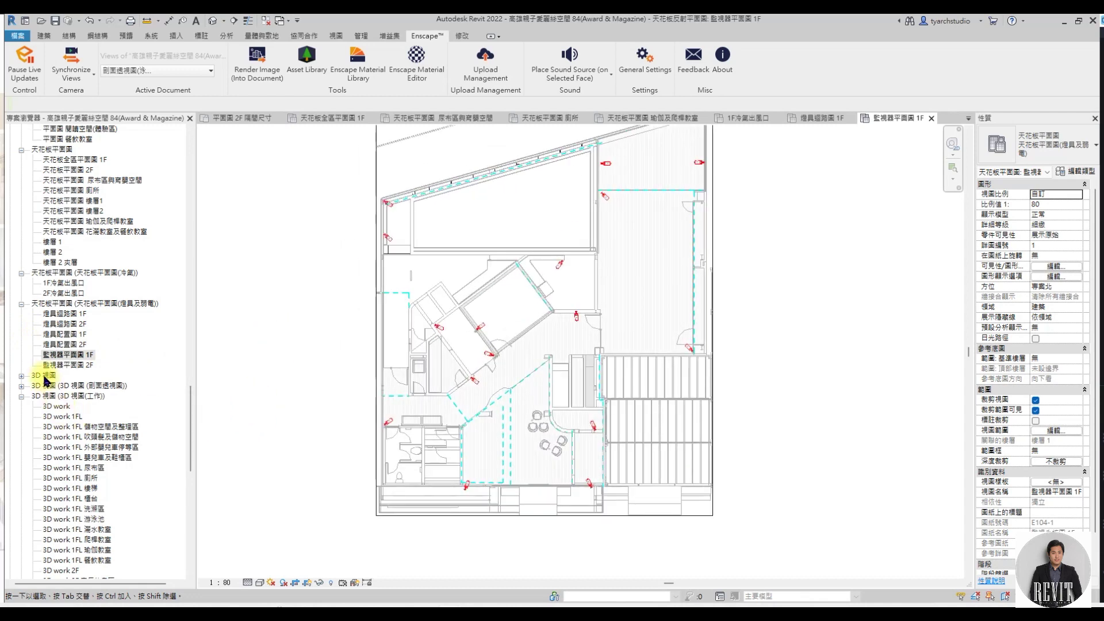
Browse the 3D 1F, 3D 外部造形框架1 and 3D 女廁 model views.
{"action": "double_click", "coordinate": [44, 377]}
{"action": "double_click", "coordinate": [52, 139]}
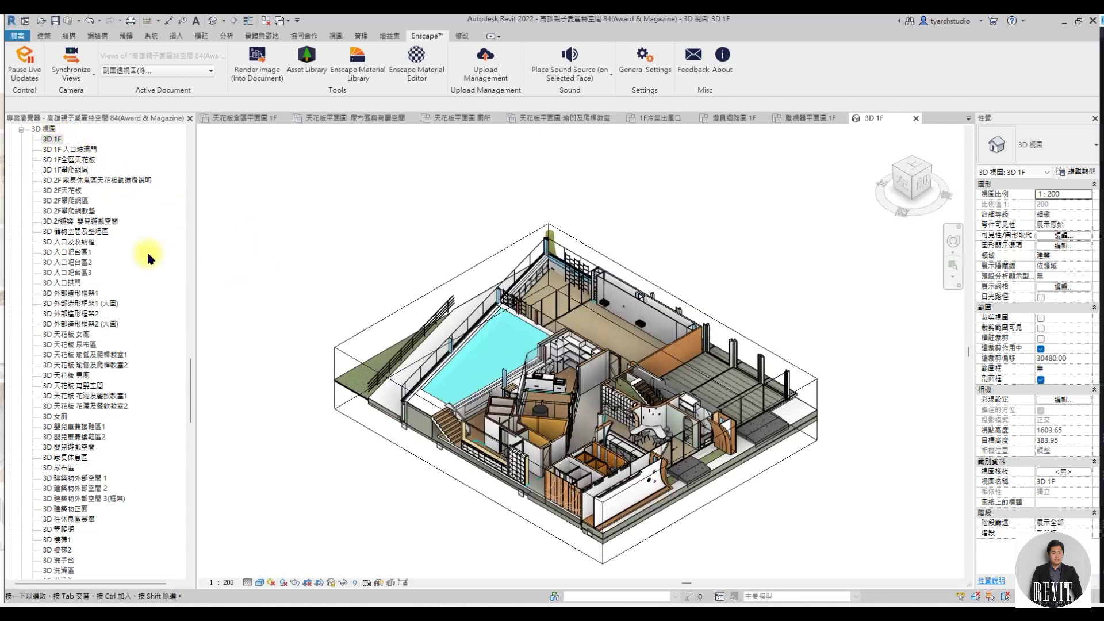
{"action": "double_click", "coordinate": [83, 293]}
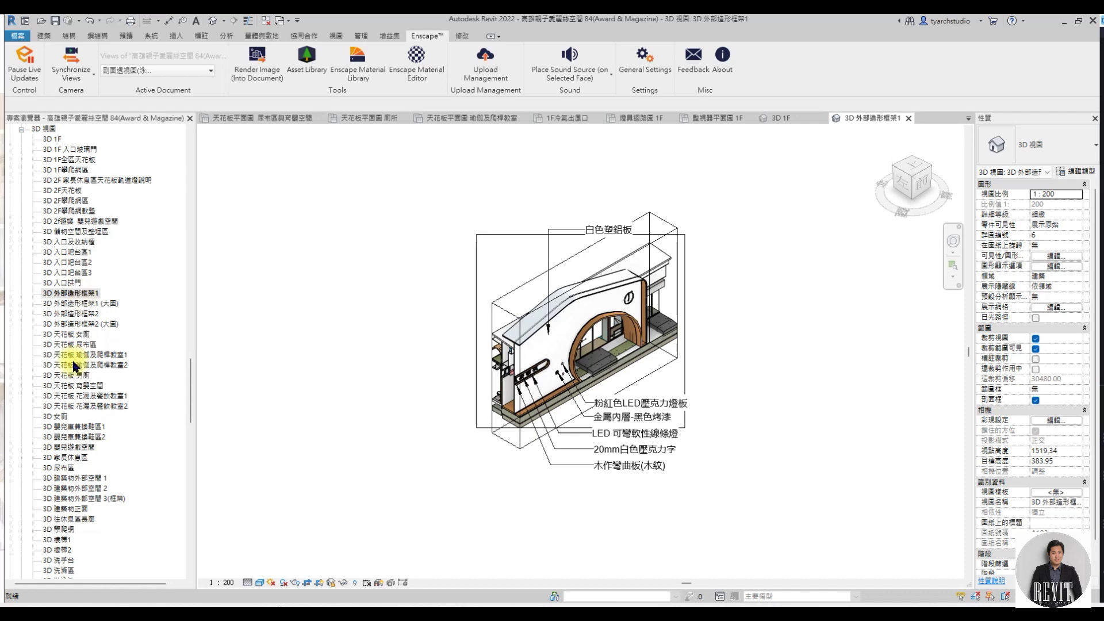
{"action": "scroll", "coordinate": [74, 365], "scroll_direction": "down", "scroll_amount": 1}
{"action": "scroll", "coordinate": [73, 366], "scroll_direction": "down", "scroll_amount": 2}
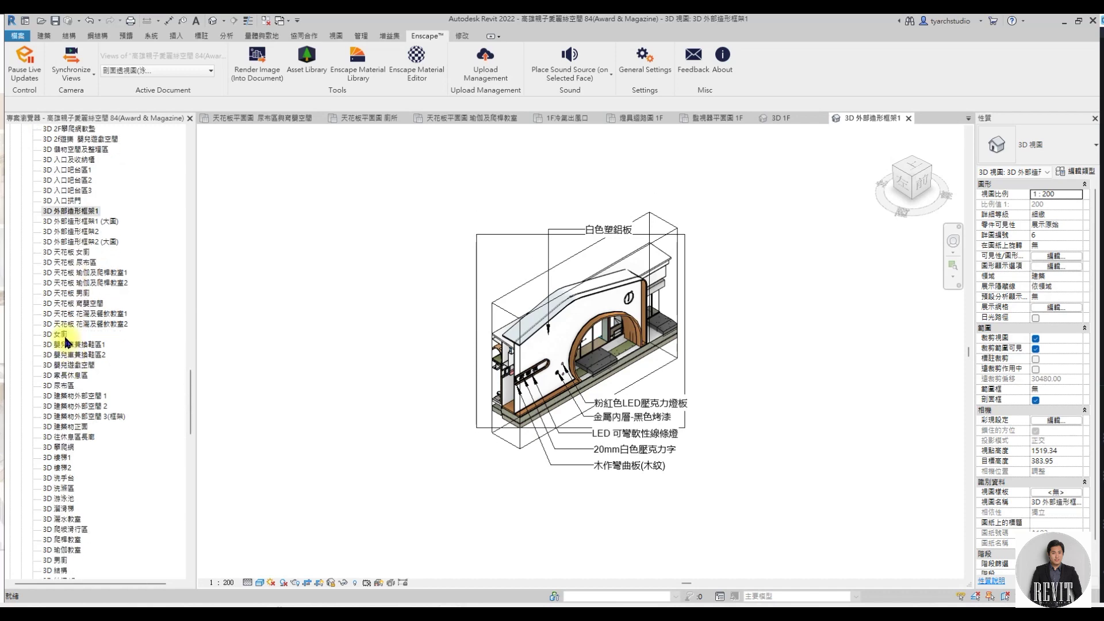
{"action": "double_click", "coordinate": [66, 338]}
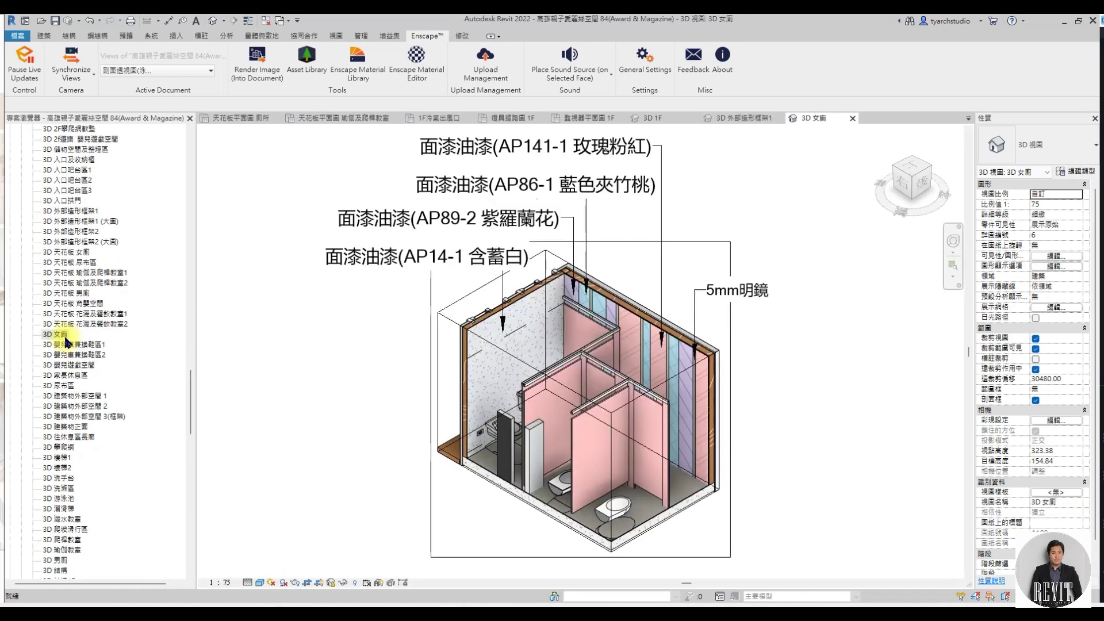
{"action": "scroll", "coordinate": [84, 391], "scroll_direction": "down", "scroll_amount": 1}
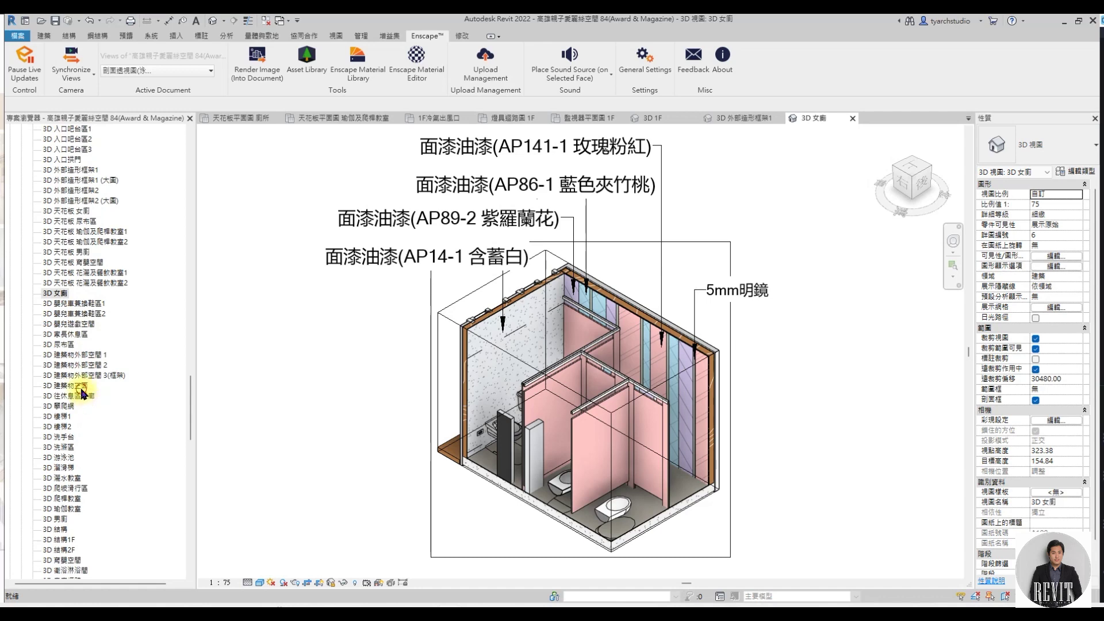
Show the 3D 建築物正面 facade view in the Realistic visual style.
{"action": "double_click", "coordinate": [82, 387]}
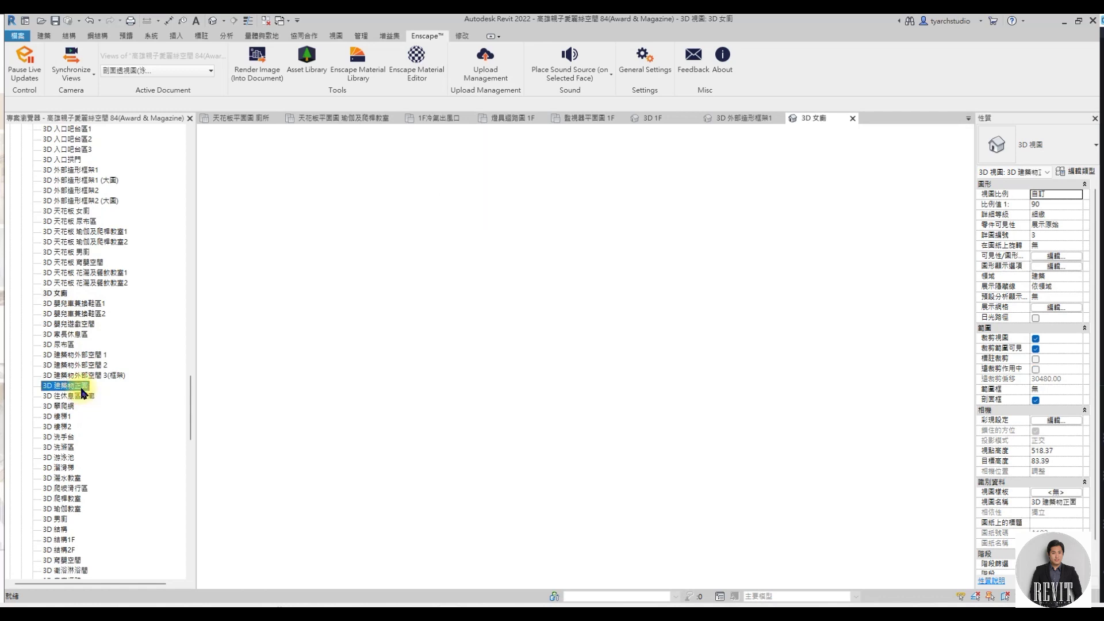
{"action": "right_click", "coordinate": [522, 351]}
{"action": "left_click", "coordinate": [563, 316]}
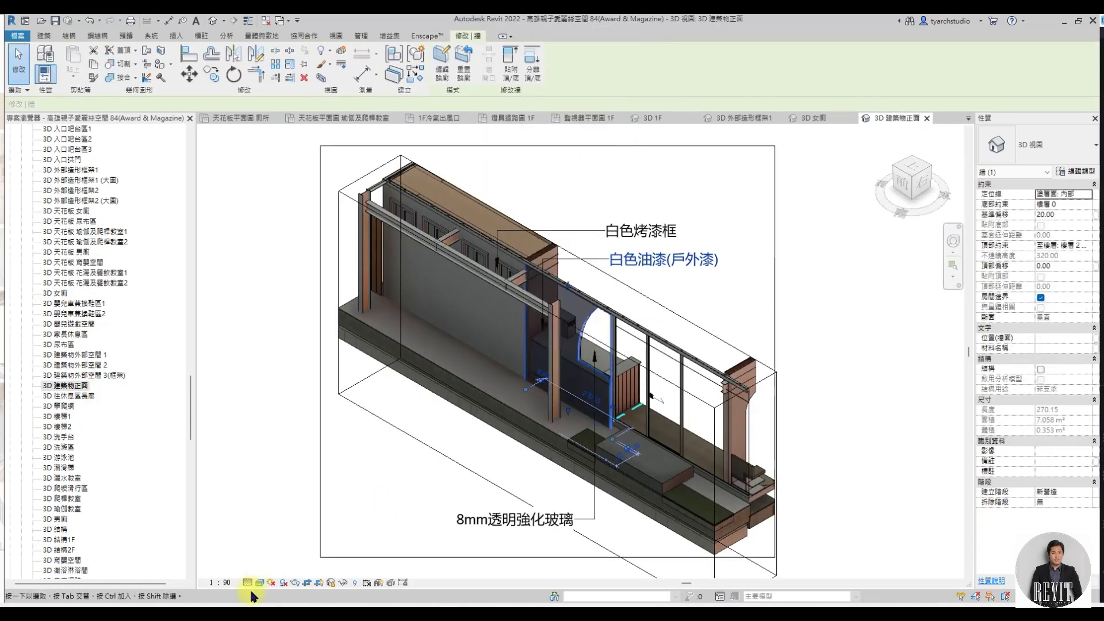
{"action": "left_click", "coordinate": [259, 582]}
{"action": "left_click", "coordinate": [275, 570]}
{"action": "left_click", "coordinate": [429, 421]}
{"action": "scroll", "coordinate": [127, 414], "scroll_direction": "down", "scroll_amount": 2}
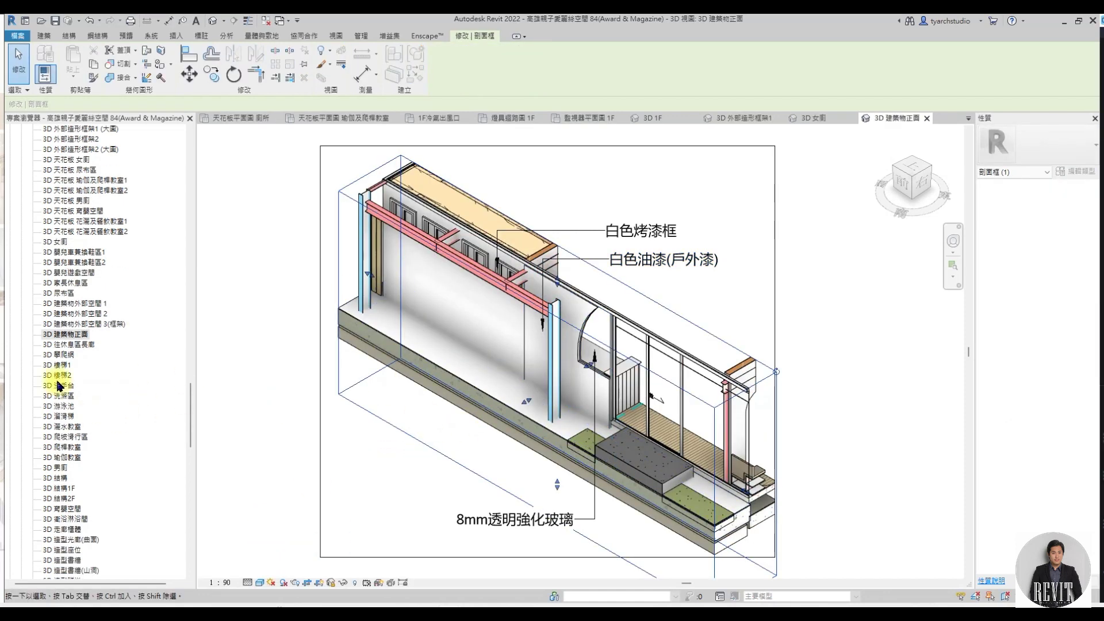
View 3D 樓梯1, then show 3D 洗手台 in Realistic shading.
{"action": "double_click", "coordinate": [61, 367]}
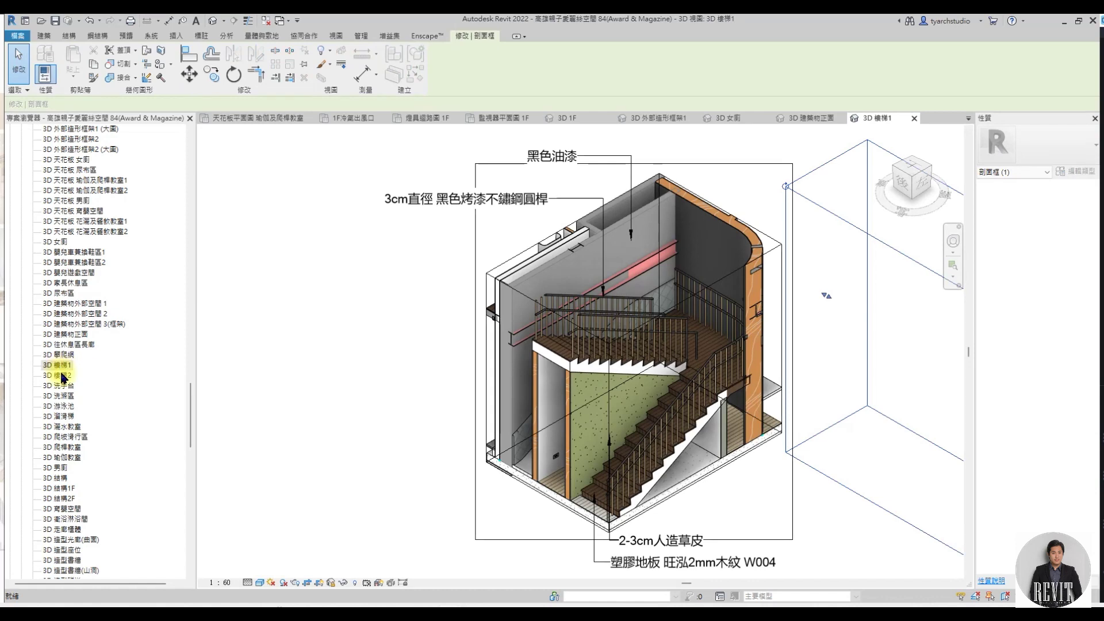
{"action": "double_click", "coordinate": [63, 386]}
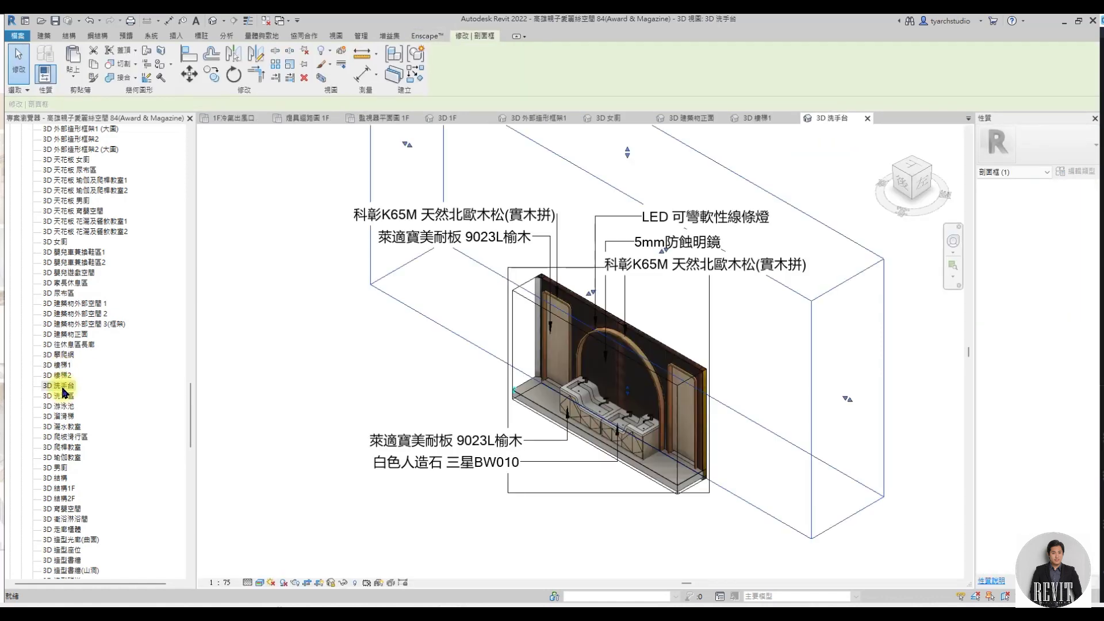
{"action": "left_click", "coordinate": [261, 582]}
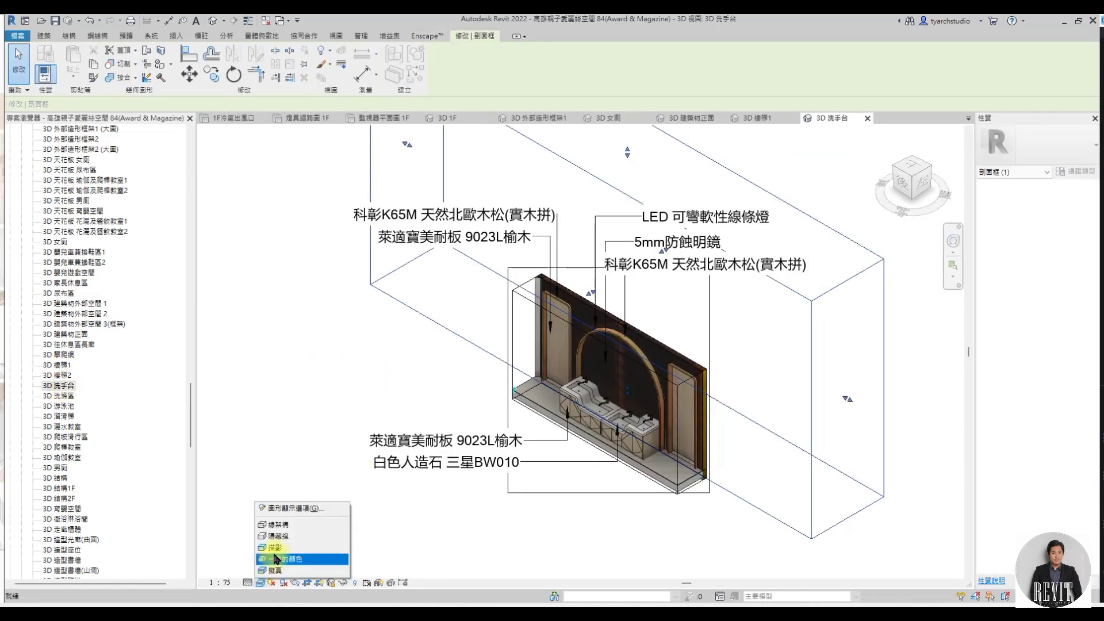
{"action": "left_click", "coordinate": [282, 563]}
{"action": "left_click", "coordinate": [326, 351]}
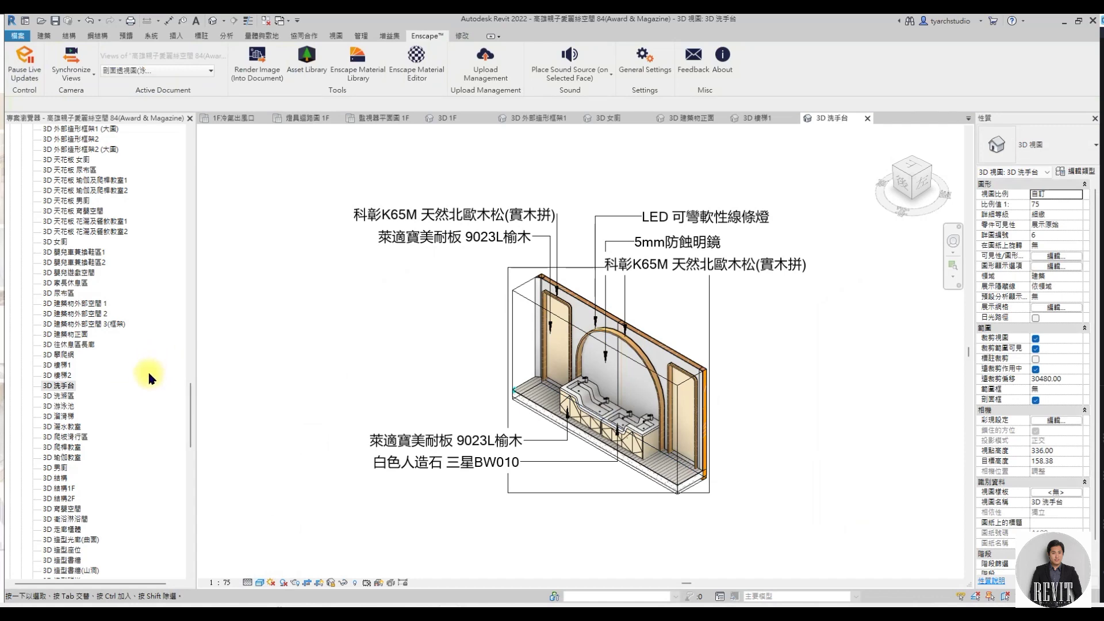
{"action": "left_click_drag", "start_coordinate": [192, 418], "coordinate": [189, 486]}
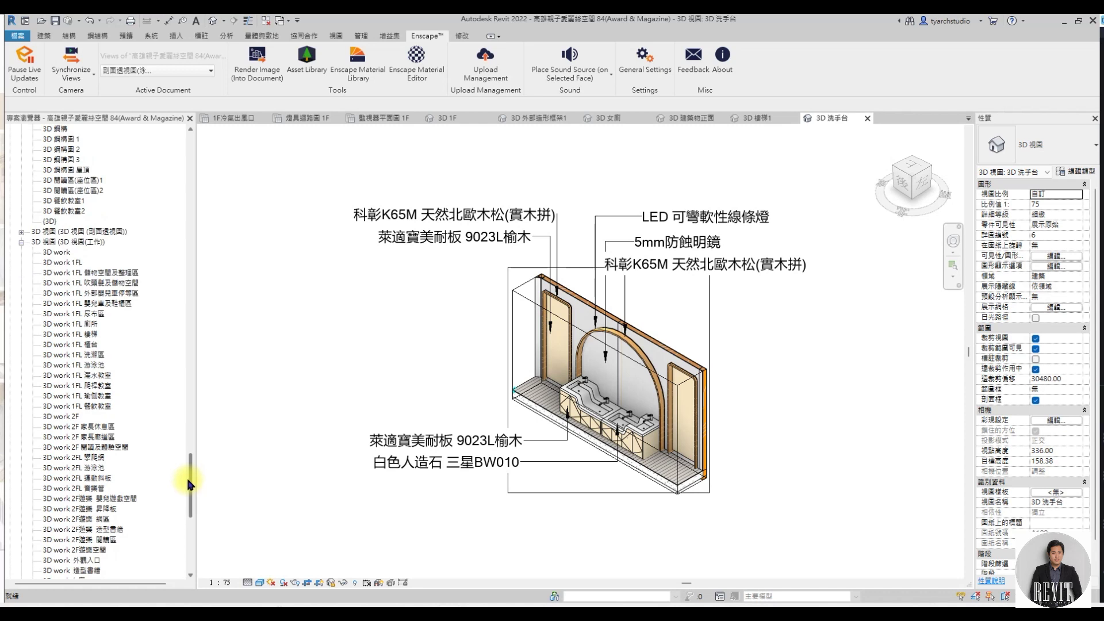
Orbit the 3D work playhouse view to an isometric angle and select its section box.
{"action": "double_click", "coordinate": [58, 253]}
{"action": "mouse_move", "coordinate": [636, 372]}
{"action": "middle_mouse_down", "text": "shift"}
{"action": "mouse_move", "coordinate": [752, 271]}
{"action": "mouse_move", "coordinate": [707, 278]}
{"action": "mouse_move", "coordinate": [500, 257]}
{"action": "middle_mouse_up", "text": "shift"}
{"action": "left_click", "coordinate": [506, 262]}
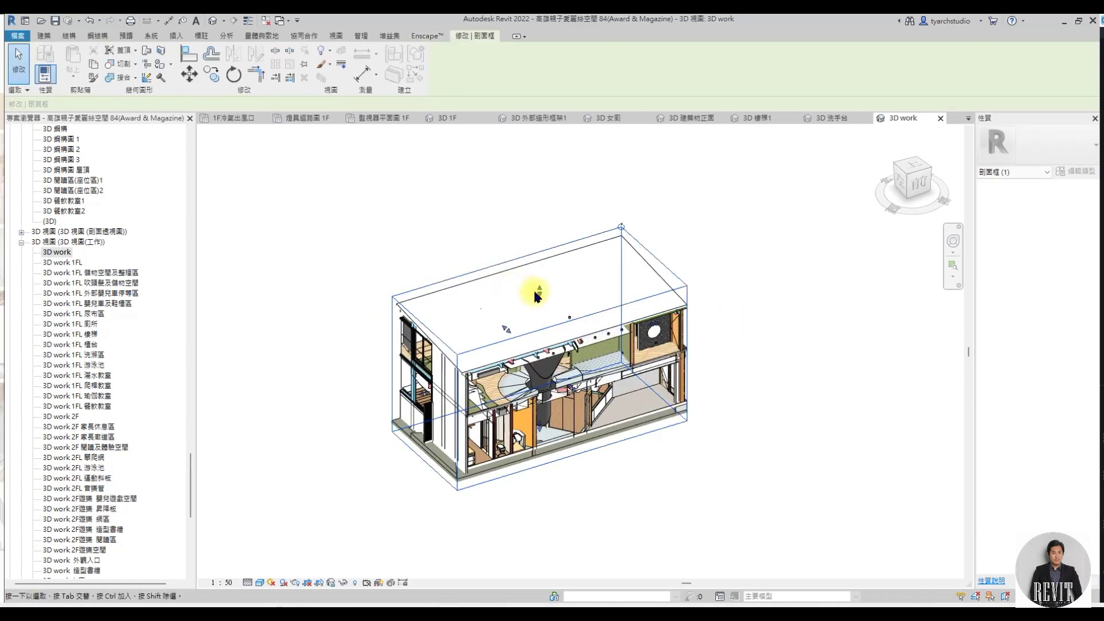
Lower the 3D work section box below the roof; delete the unwanted 3D work 複製 1 duplicate.
{"action": "left_click_drag", "start_coordinate": [539, 289], "coordinate": [476, 517]}
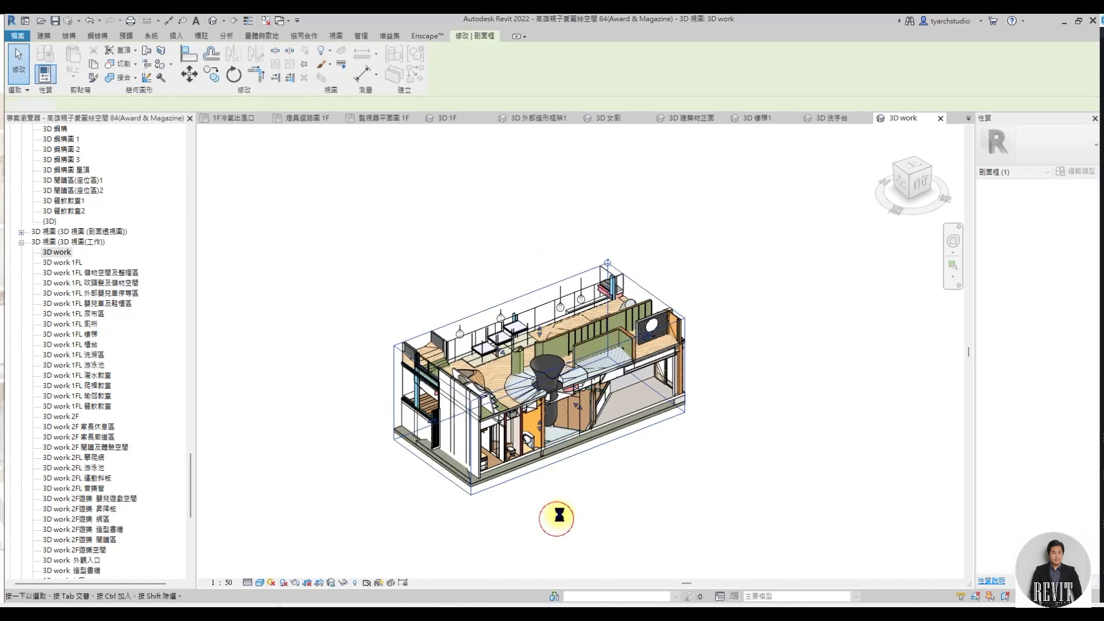
{"action": "left_click", "coordinate": [560, 509]}
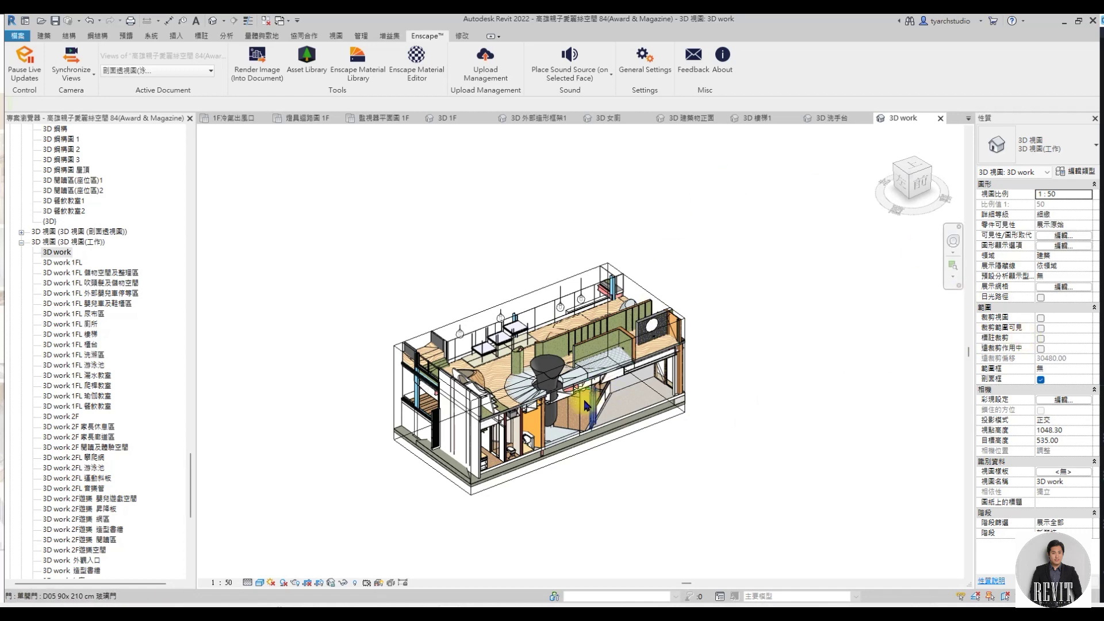
{"action": "right_click", "coordinate": [60, 253]}
{"action": "mouse_move", "coordinate": [101, 362]}
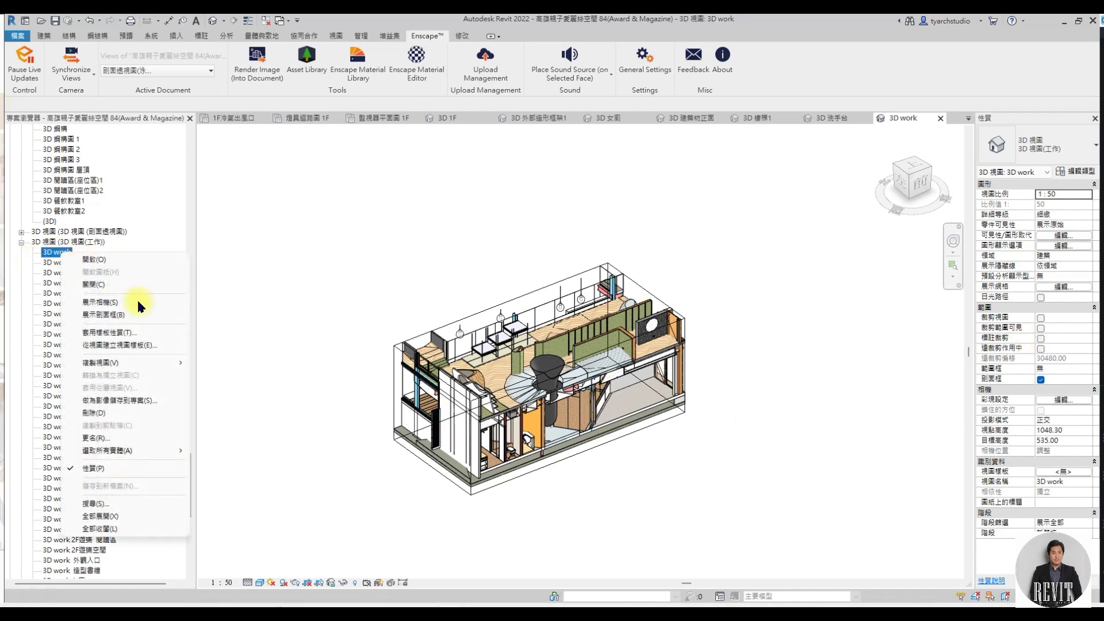
{"action": "left_click", "coordinate": [262, 376]}
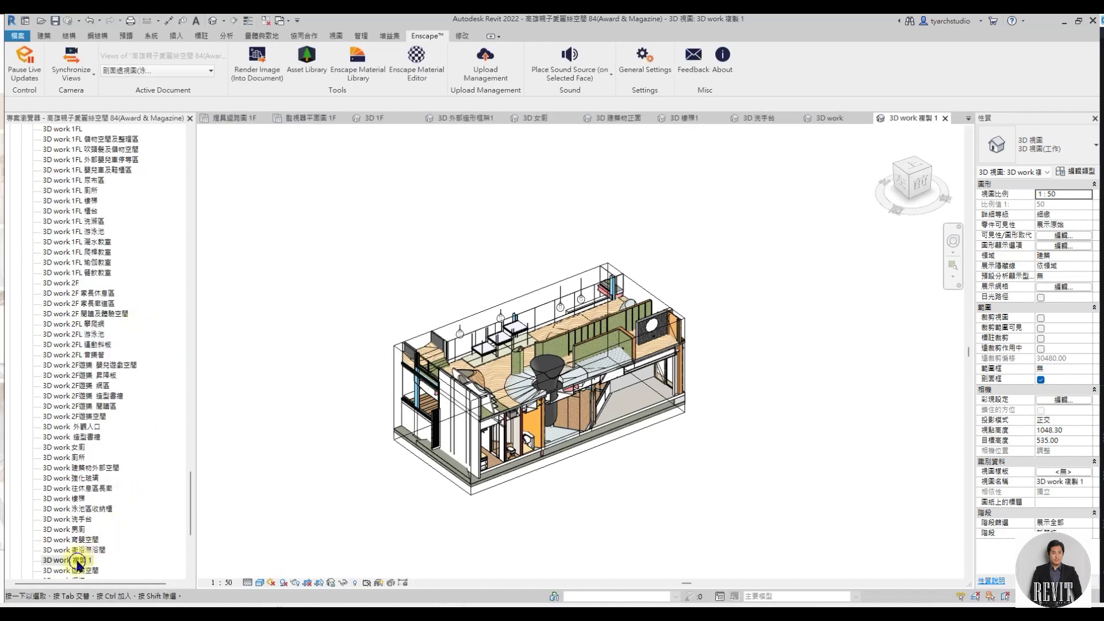
{"action": "right_click", "coordinate": [81, 560]}
{"action": "left_click", "coordinate": [117, 439]}
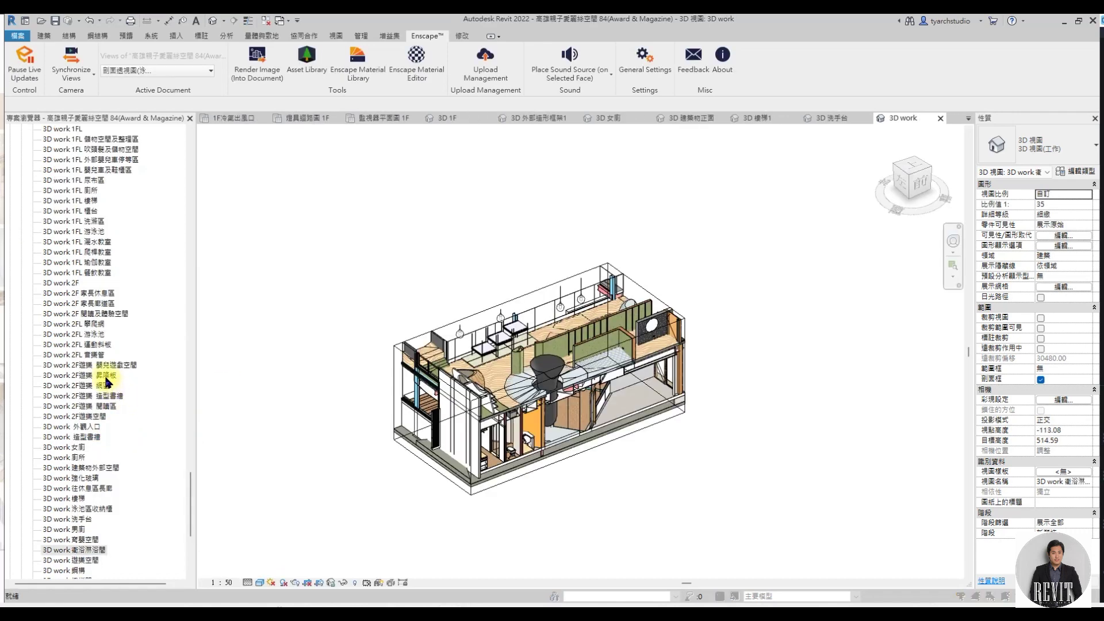
Crop the 3D work section box from the front-left and right around the climbing net.
{"action": "scroll", "coordinate": [104, 374], "scroll_direction": "up", "scroll_amount": 6}
{"action": "left_click", "coordinate": [67, 337]}
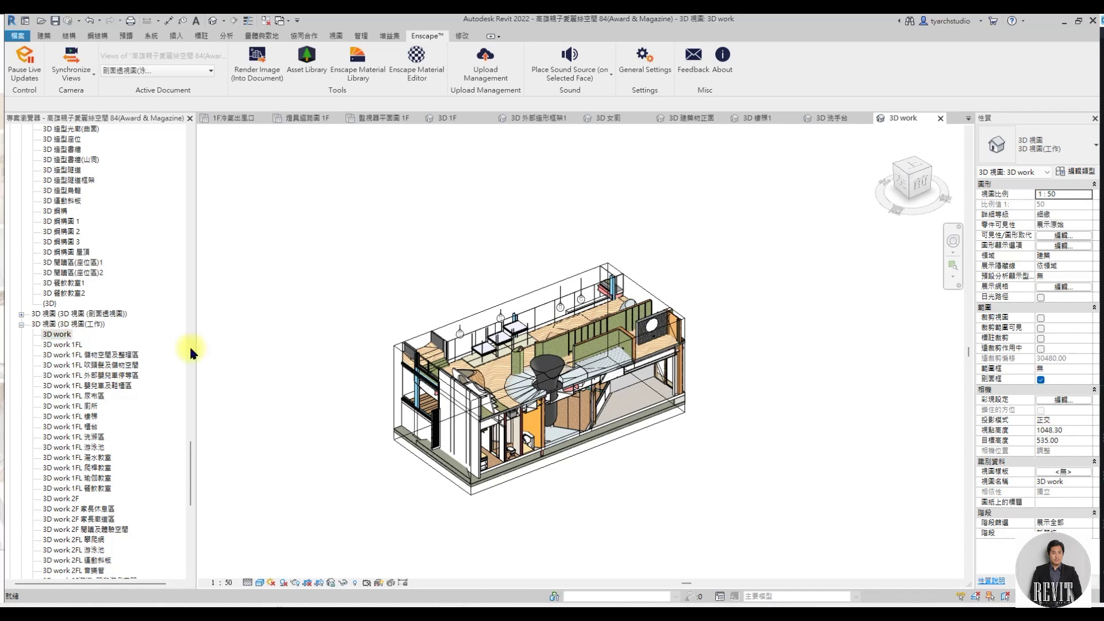
{"action": "left_click", "coordinate": [540, 283]}
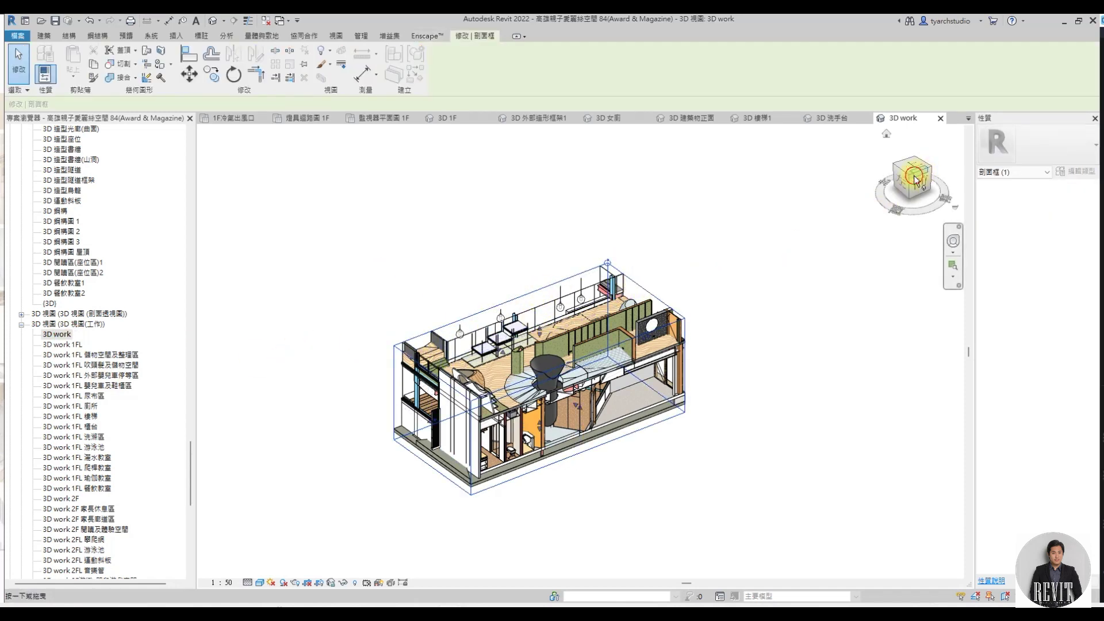
{"action": "left_click", "coordinate": [915, 179]}
{"action": "middle_click_drag", "start_coordinate": [488, 331], "coordinate": [446, 415], "text": "shift"}
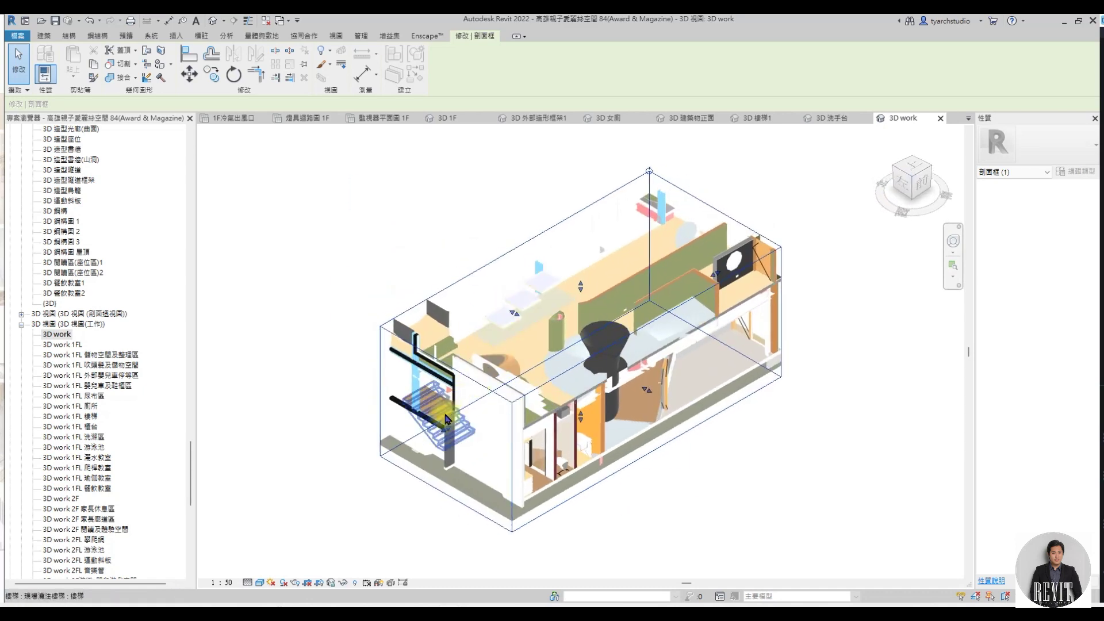
{"action": "left_click_drag", "start_coordinate": [446, 415], "coordinate": [540, 359]}
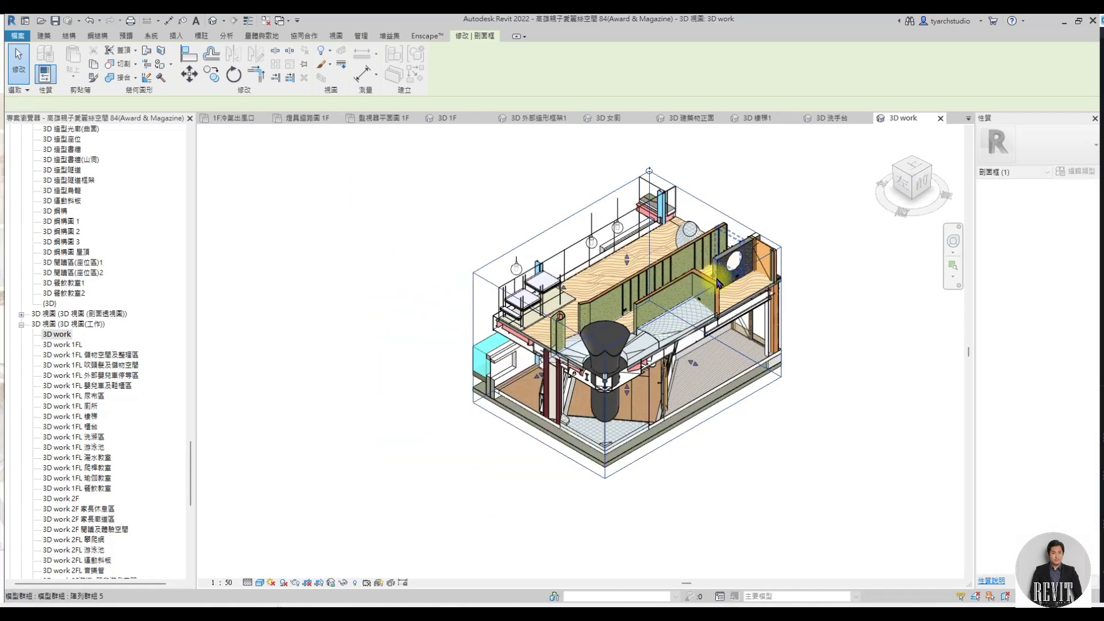
{"action": "left_click_drag", "start_coordinate": [717, 283], "coordinate": [610, 345]}
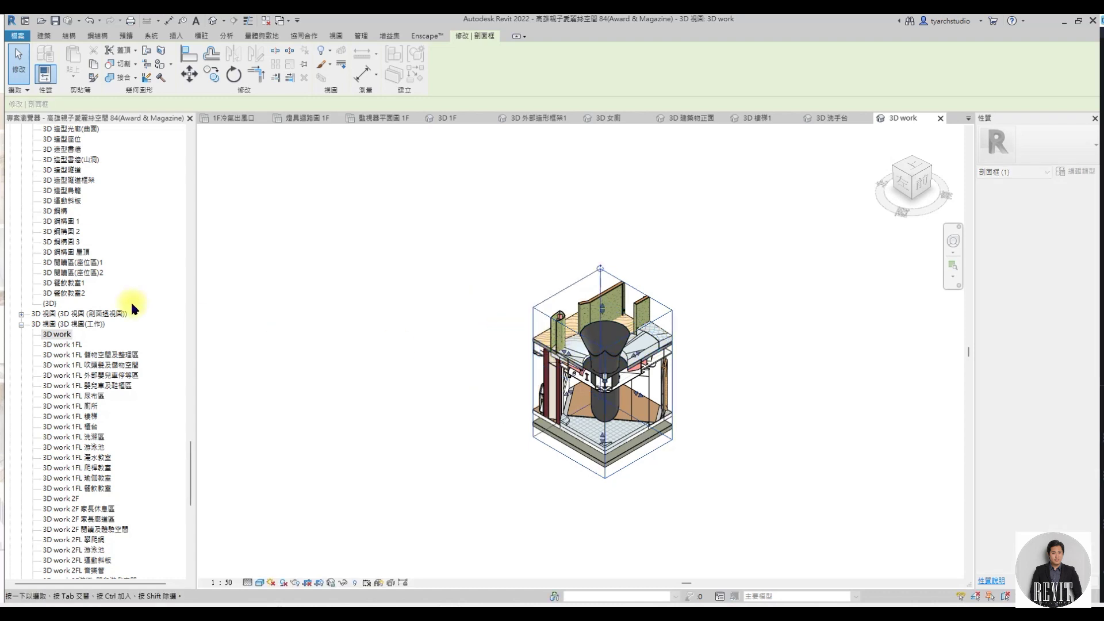
Duplicate the cropped 3D work view and rename the copy 3D work 爬網.
{"action": "right_click", "coordinate": [63, 334]}
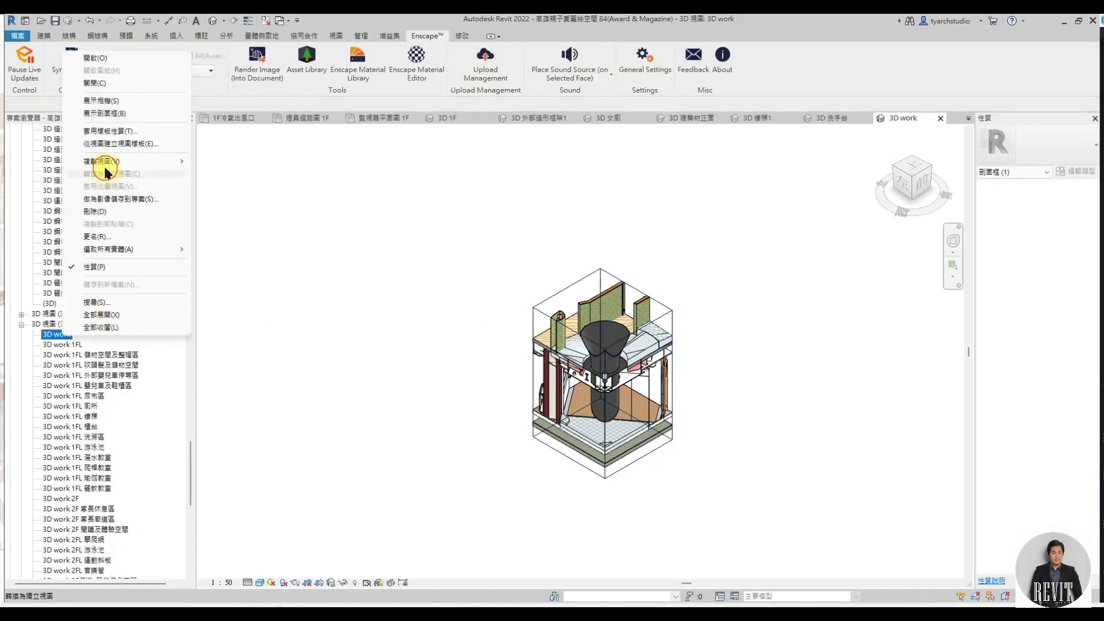
{"action": "mouse_move", "coordinate": [99, 161]}
{"action": "left_click", "coordinate": [197, 156]}
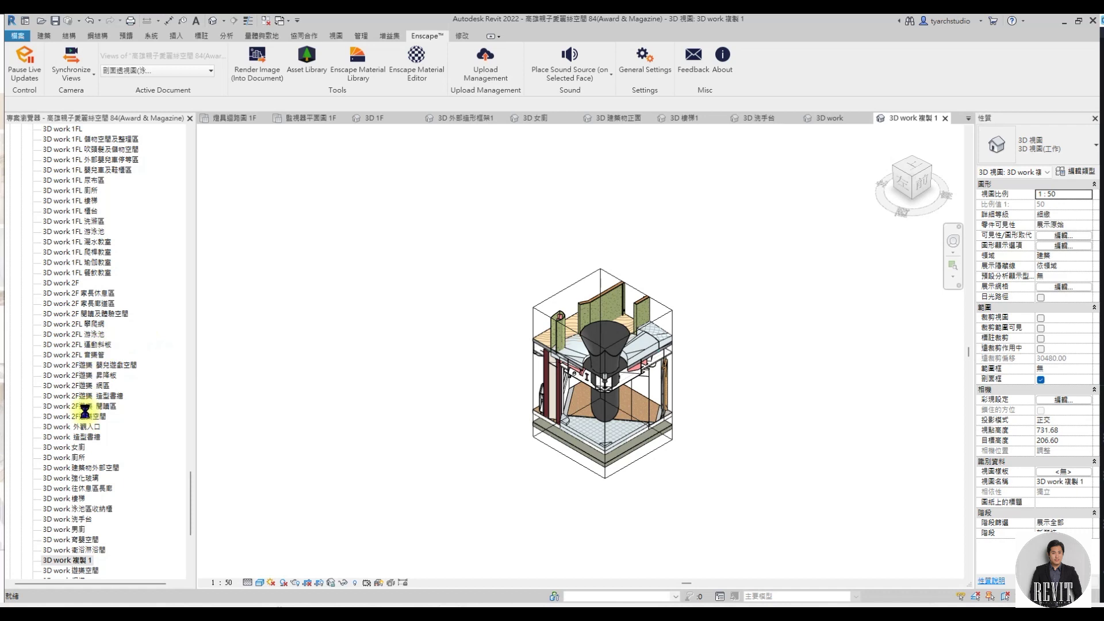
{"action": "right_click", "coordinate": [74, 561]}
{"action": "left_click", "coordinate": [112, 458]}
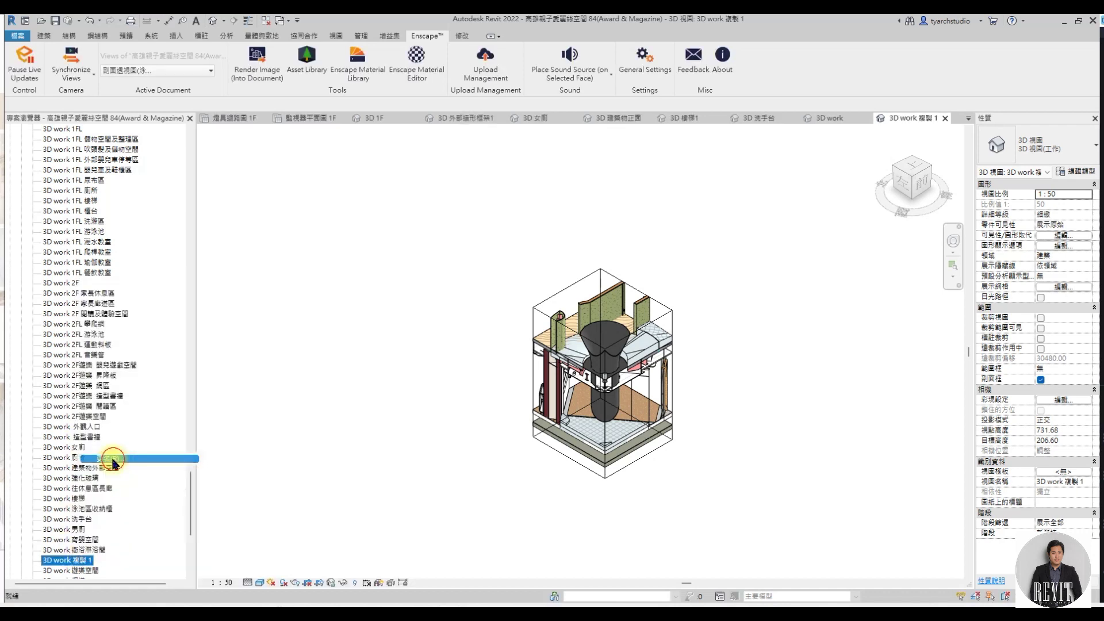
{"action": "type", "text": "q8"}
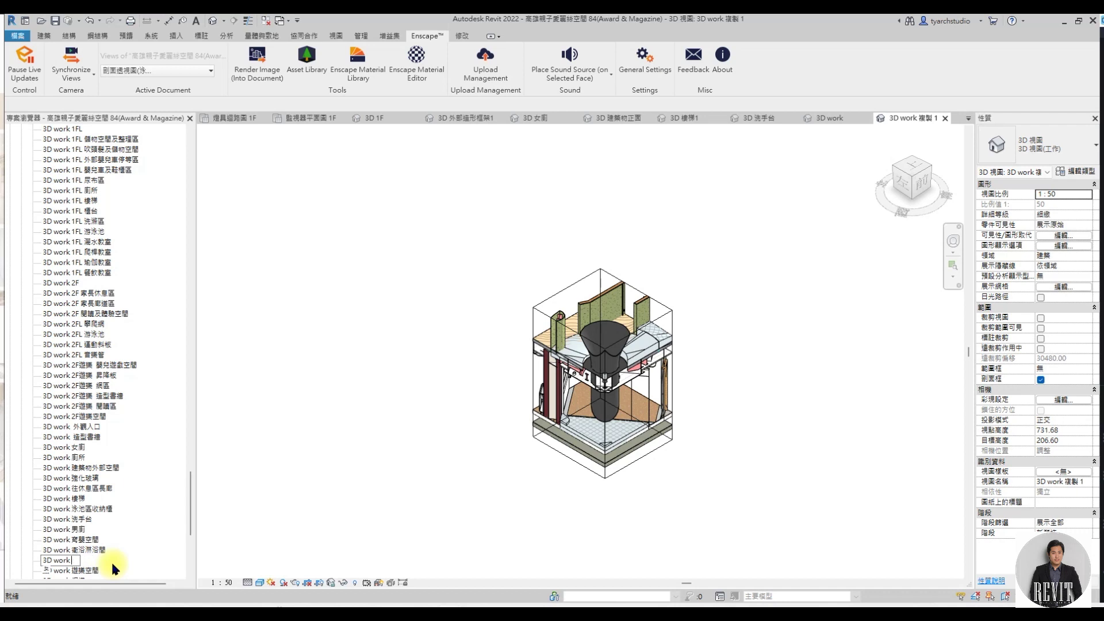
{"action": "key", "text": "Down"}
{"action": "key", "text": "Return"}
{"action": "key", "text": "Return"}
{"action": "key", "text": "Return"}
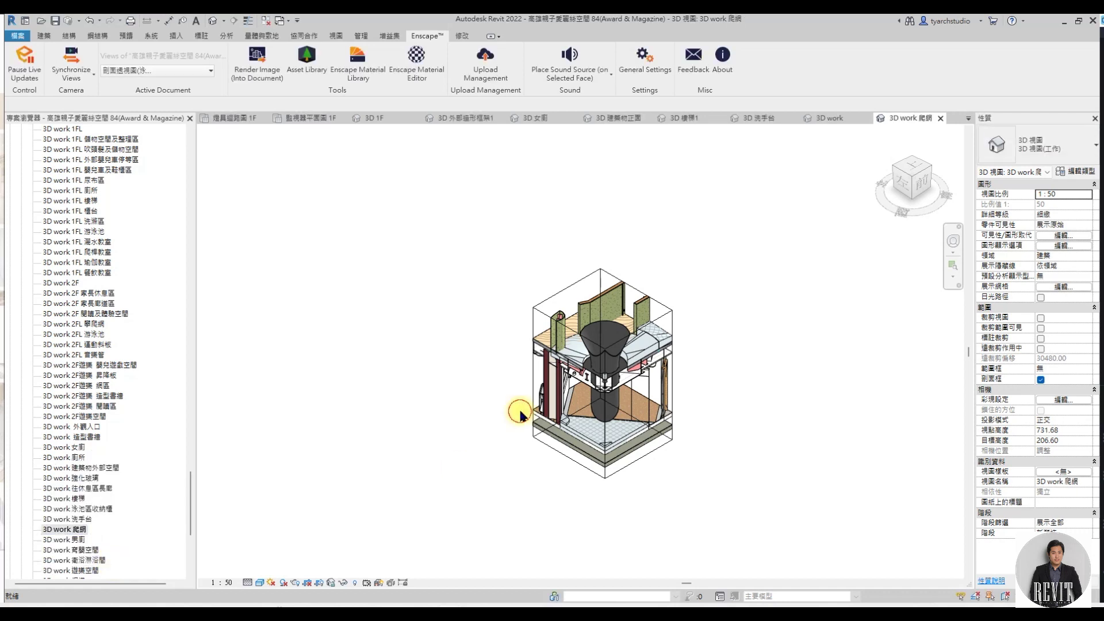
Compare the original 3D work section box with the new 3D work 爬網 view.
{"action": "scroll", "coordinate": [688, 374], "scroll_direction": "up", "scroll_amount": 2}
{"action": "scroll", "coordinate": [691, 385], "scroll_direction": "up", "scroll_amount": 2}
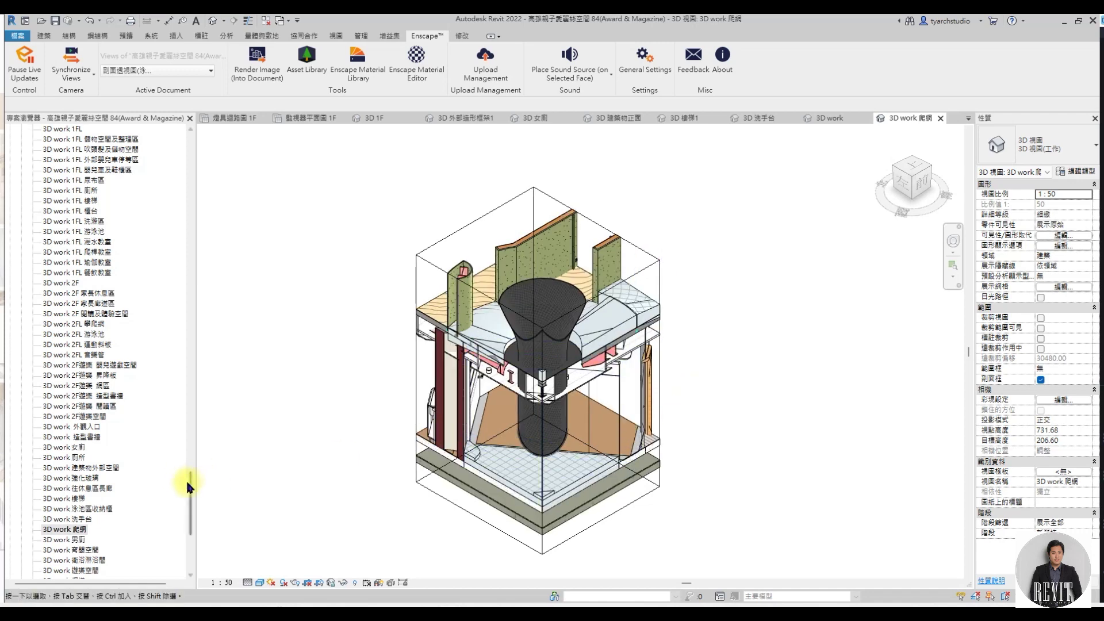
{"action": "left_click_drag", "start_coordinate": [189, 482], "coordinate": [186, 426]}
{"action": "double_click", "coordinate": [56, 519]}
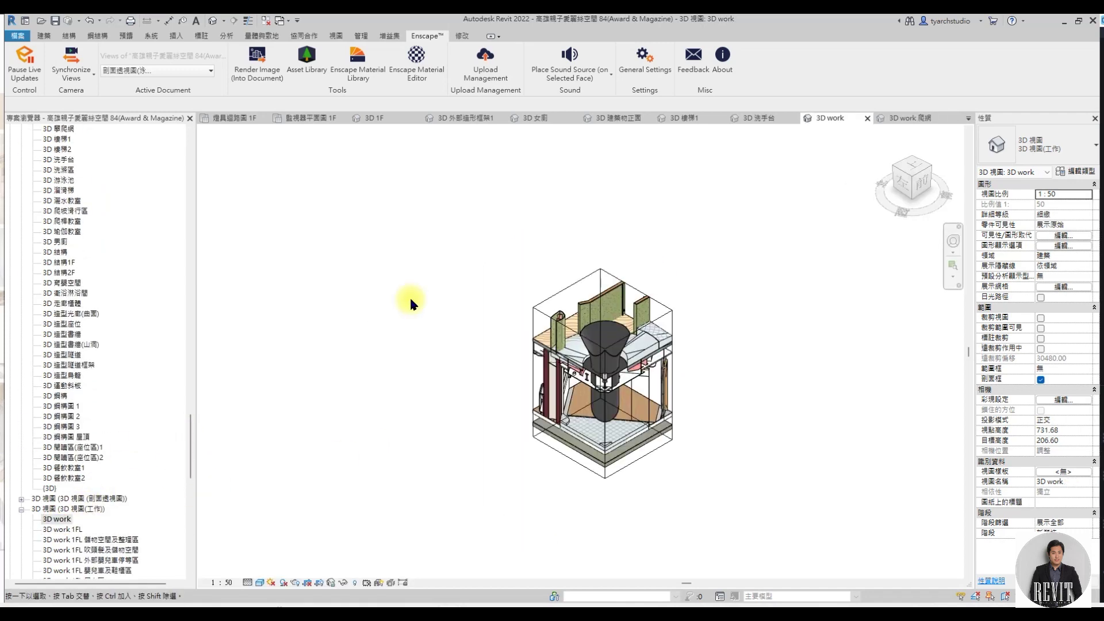
{"action": "left_click", "coordinate": [571, 300]}
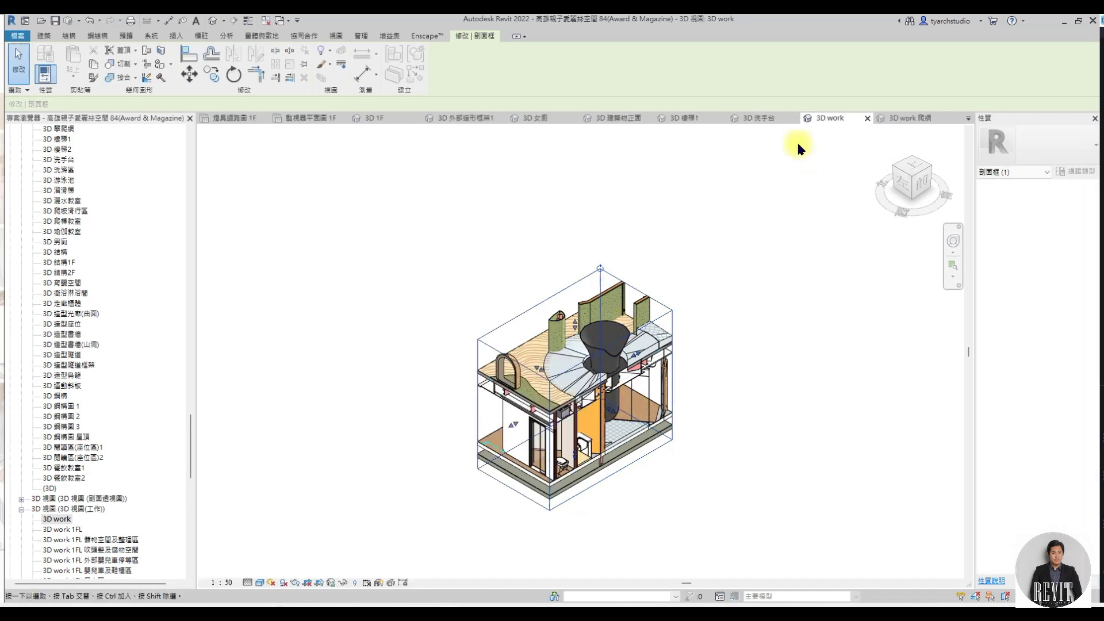
{"action": "left_click", "coordinate": [927, 119]}
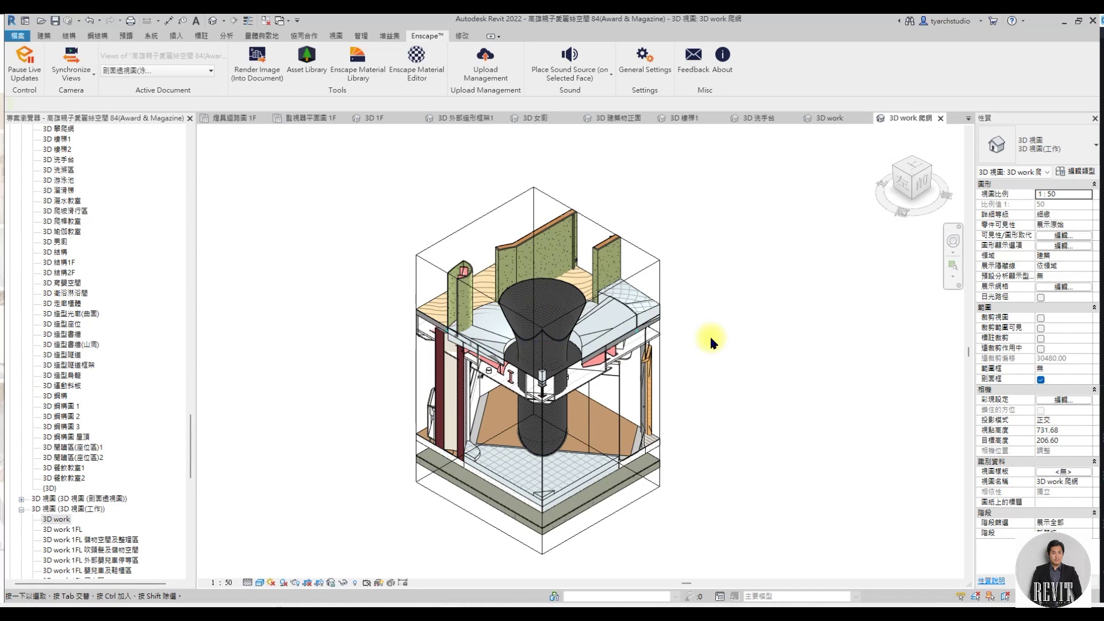
{"action": "key", "text": "XF86AudioLowerVolume"}
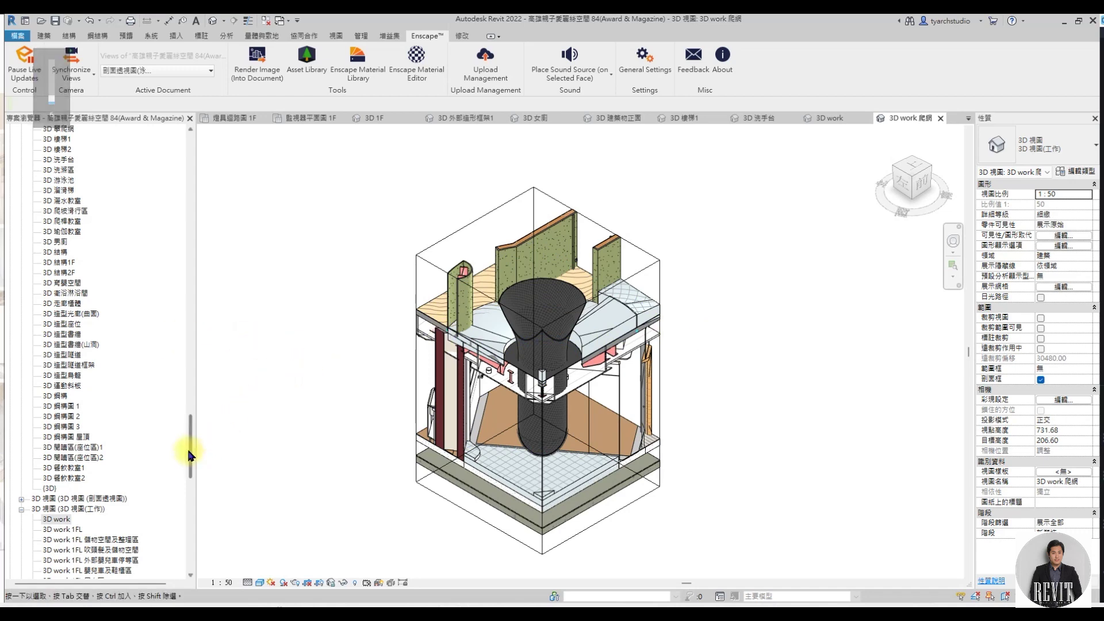
{"action": "left_click_drag", "start_coordinate": [188, 447], "coordinate": [186, 481]}
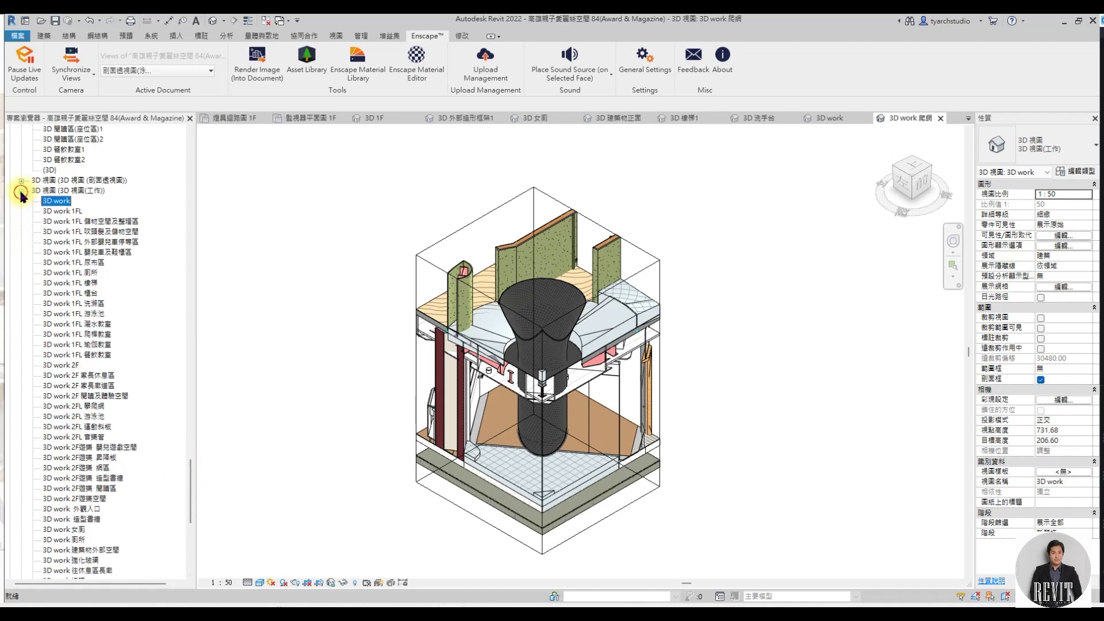
View the 剖面透視圖(休息區) section perspective, ending on 剖面透視圖(泳池).
{"action": "left_click", "coordinate": [21, 191]}
{"action": "left_click", "coordinate": [21, 334]}
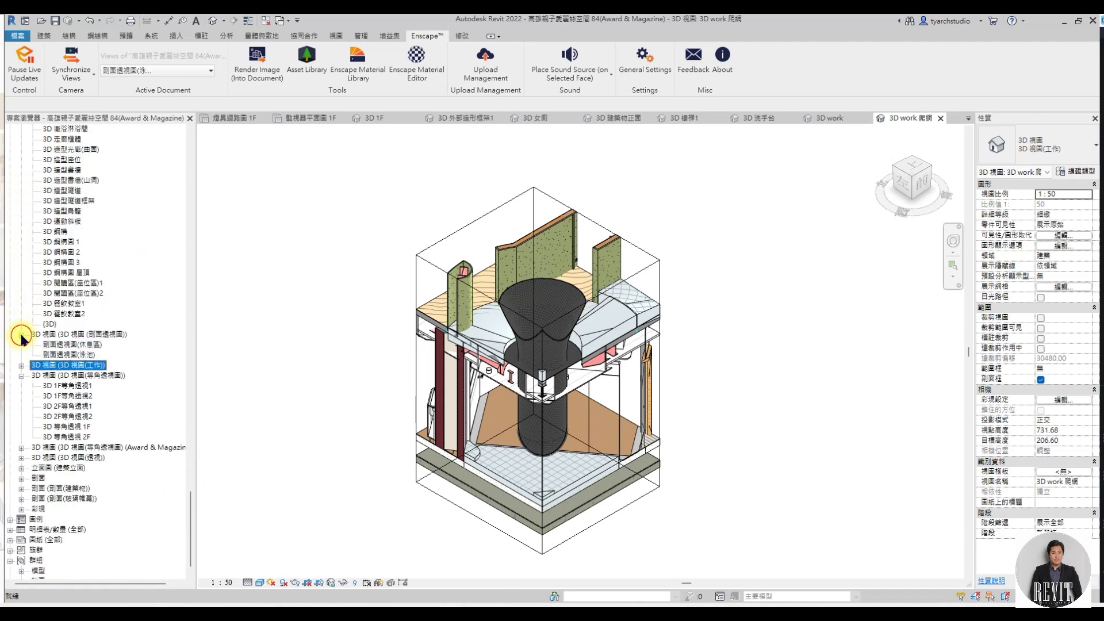
{"action": "double_click", "coordinate": [72, 354]}
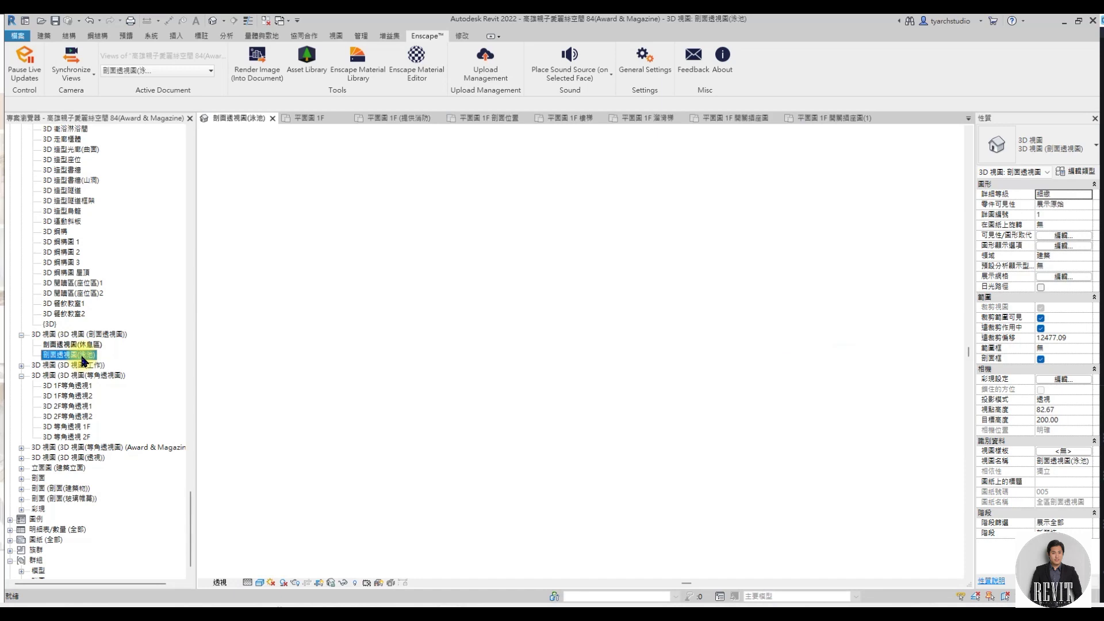
{"action": "double_click", "coordinate": [86, 345]}
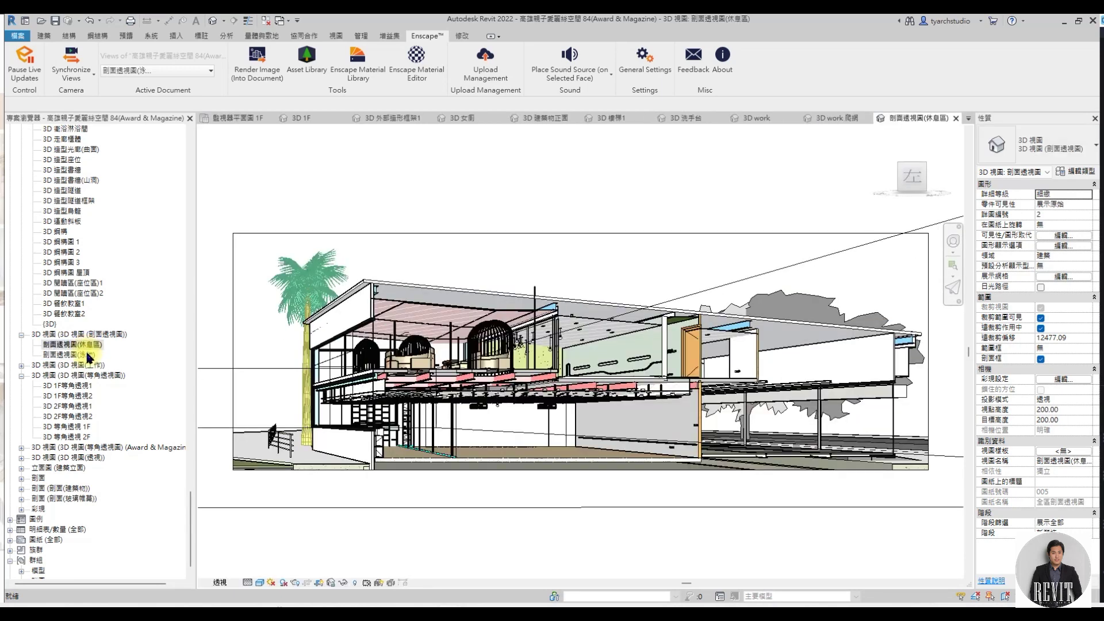
{"action": "double_click", "coordinate": [87, 354]}
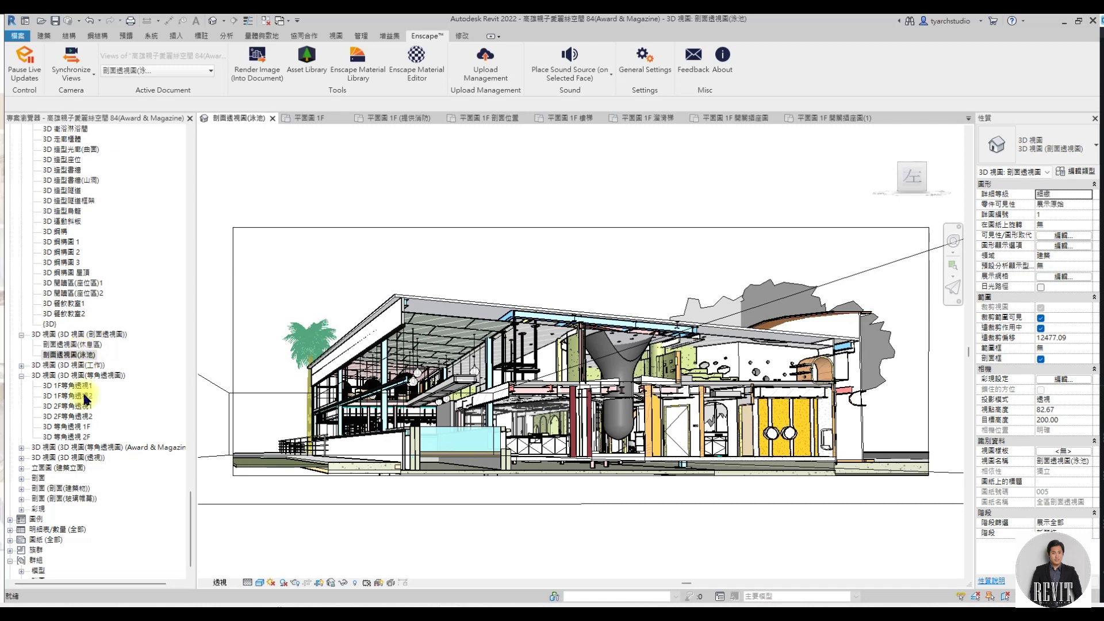
Expand the 剖面 section list and open 確認建物剖面(左).
{"action": "scroll", "coordinate": [86, 399], "scroll_direction": "down", "scroll_amount": 1}
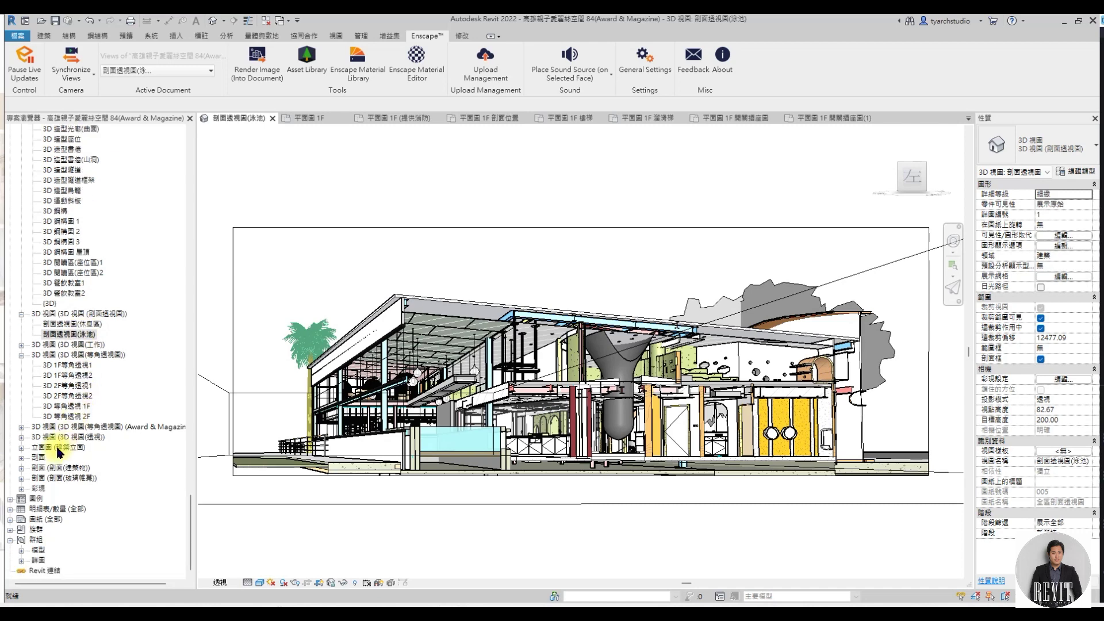
{"action": "left_click", "coordinate": [21, 457]}
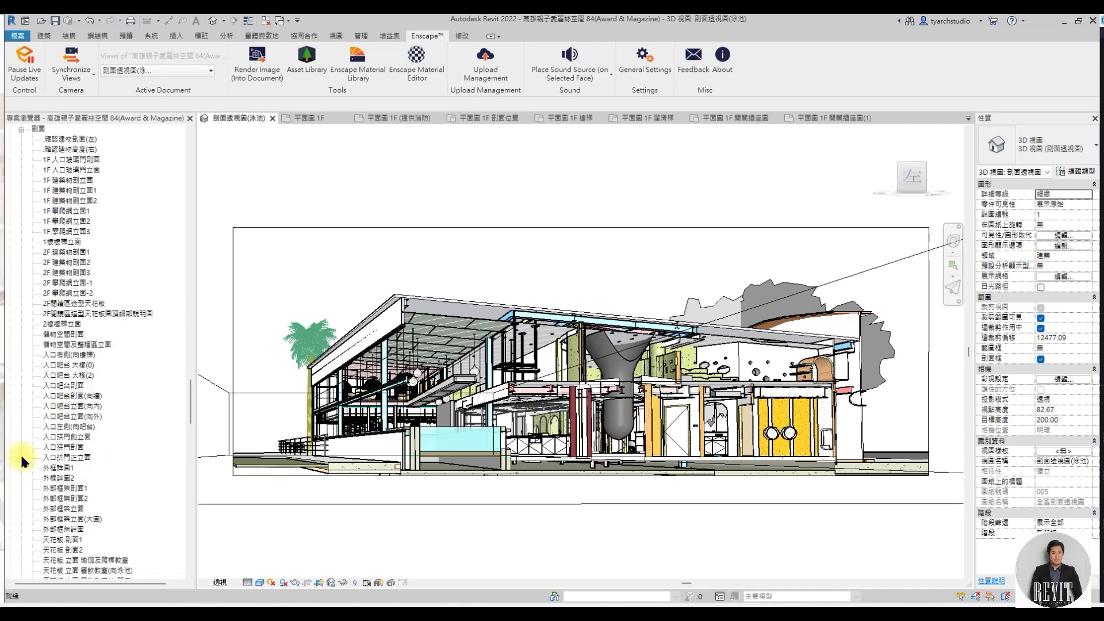
{"action": "double_click", "coordinate": [69, 139]}
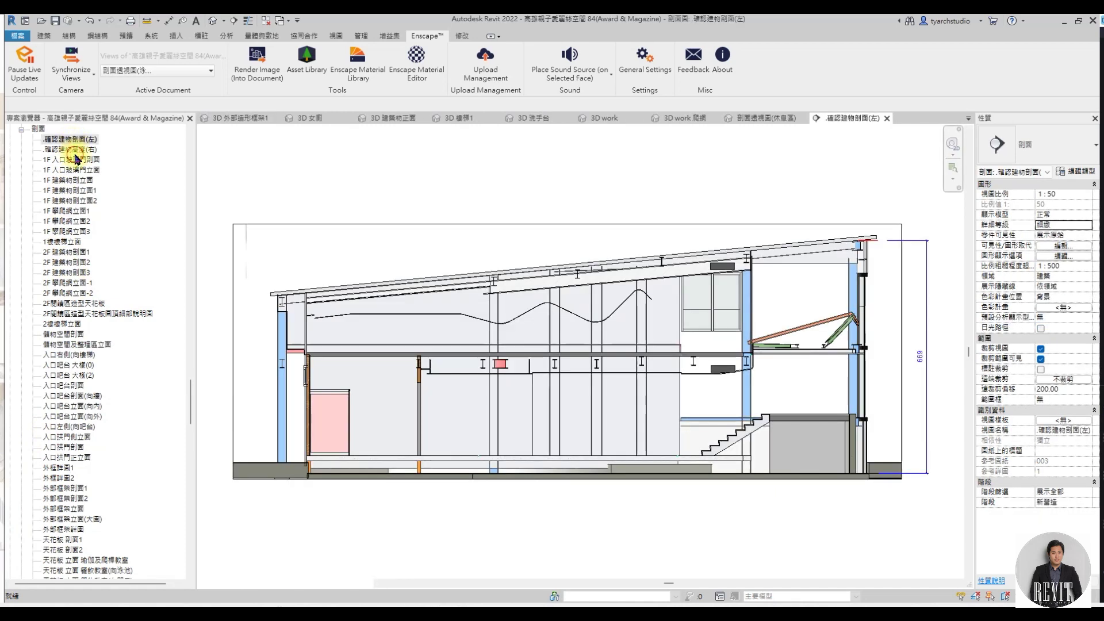
Review 確認建物高度(右), 1F 入口玻璃門剖面, 1樓樓梯立面, 2F 建築物剖面3 and the 2F reading-area ceiling detail.
{"action": "double_click", "coordinate": [75, 151]}
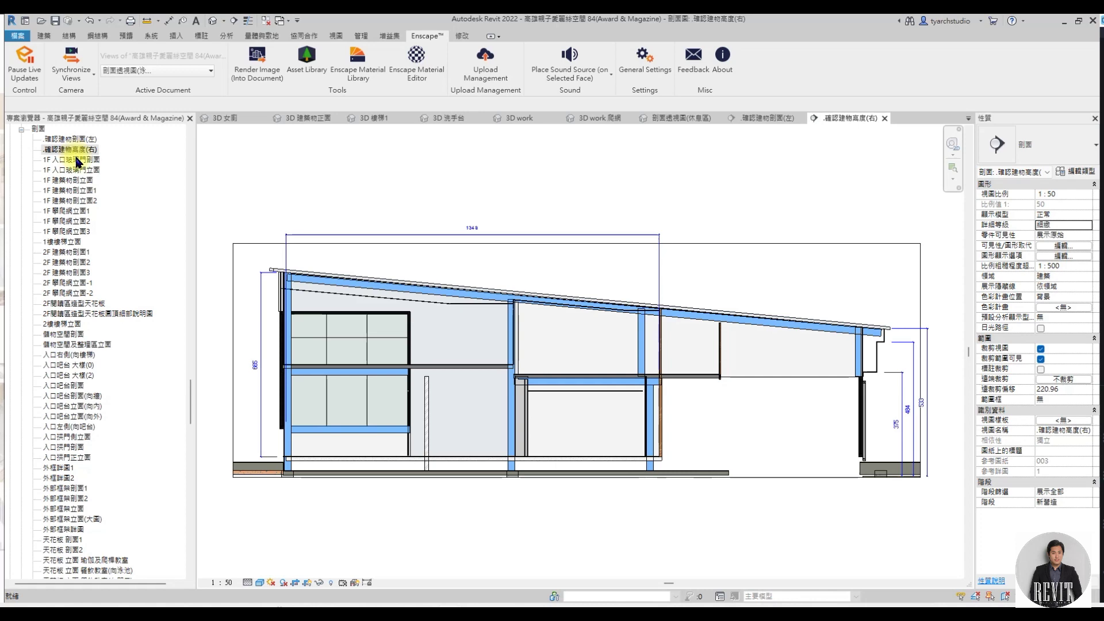
{"action": "double_click", "coordinate": [78, 160]}
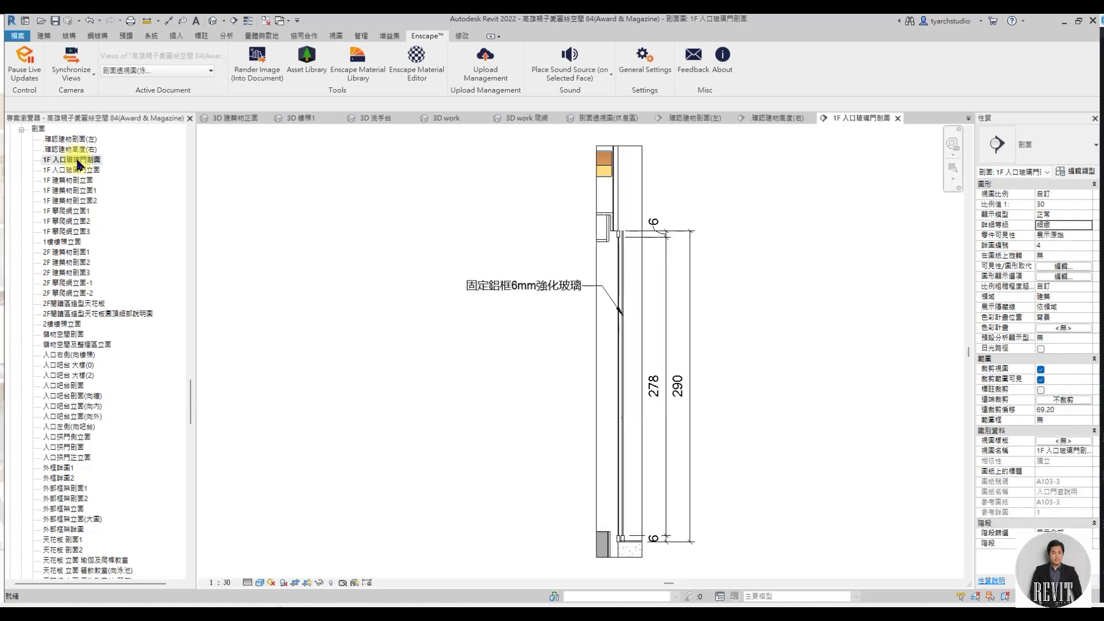
{"action": "double_click", "coordinate": [68, 242]}
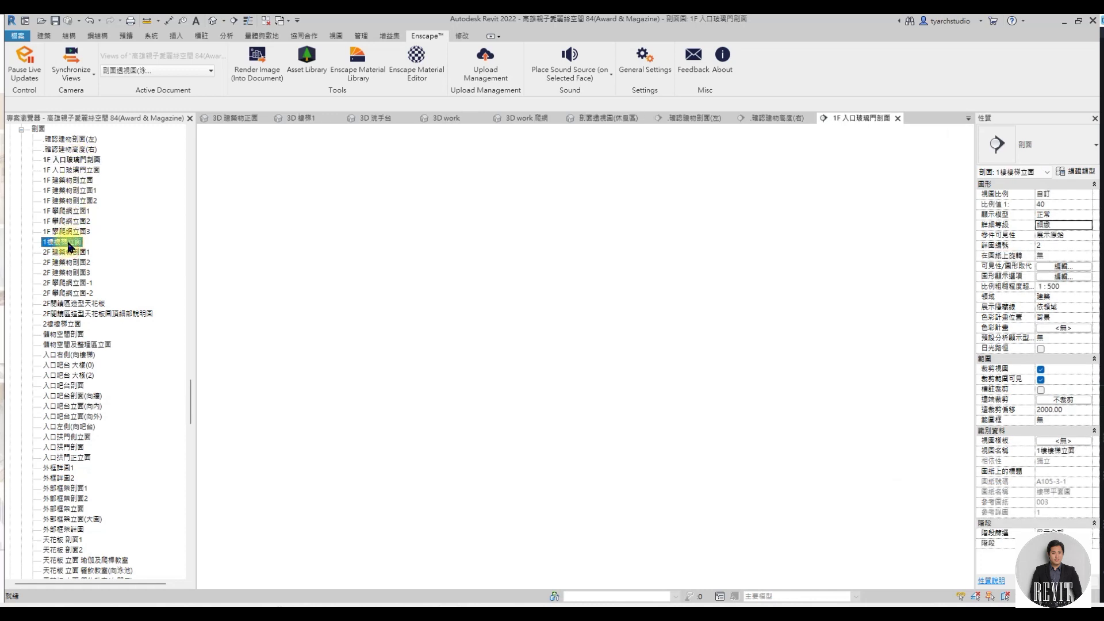
{"action": "left_click", "coordinate": [74, 274]}
{"action": "double_click", "coordinate": [74, 274]}
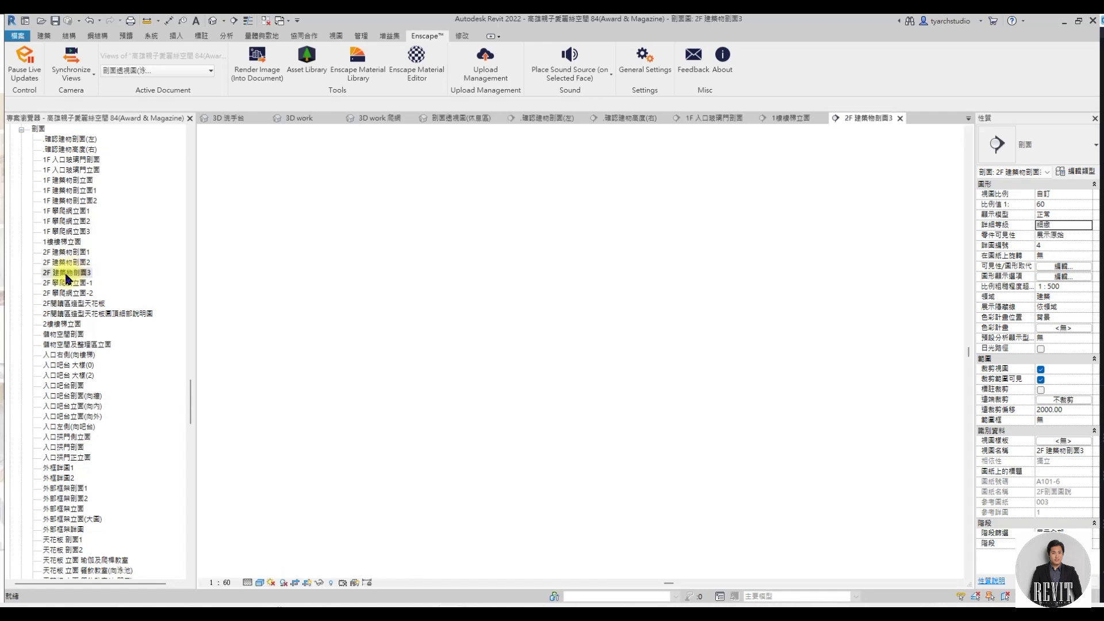
{"action": "double_click", "coordinate": [69, 314]}
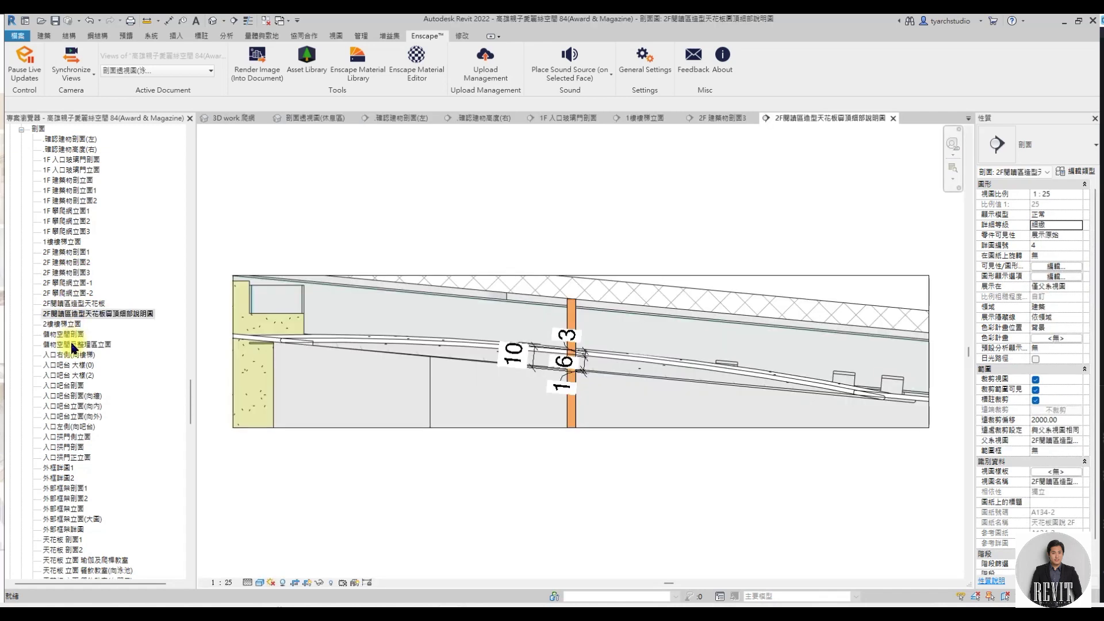
Review the 女廁立面, 家長休息室立面(向入口) and 家長休息區 廊道剖立面 views.
{"action": "scroll", "coordinate": [72, 338], "scroll_direction": "down", "scroll_amount": 5}
{"action": "scroll", "coordinate": [74, 348], "scroll_direction": "down", "scroll_amount": 5}
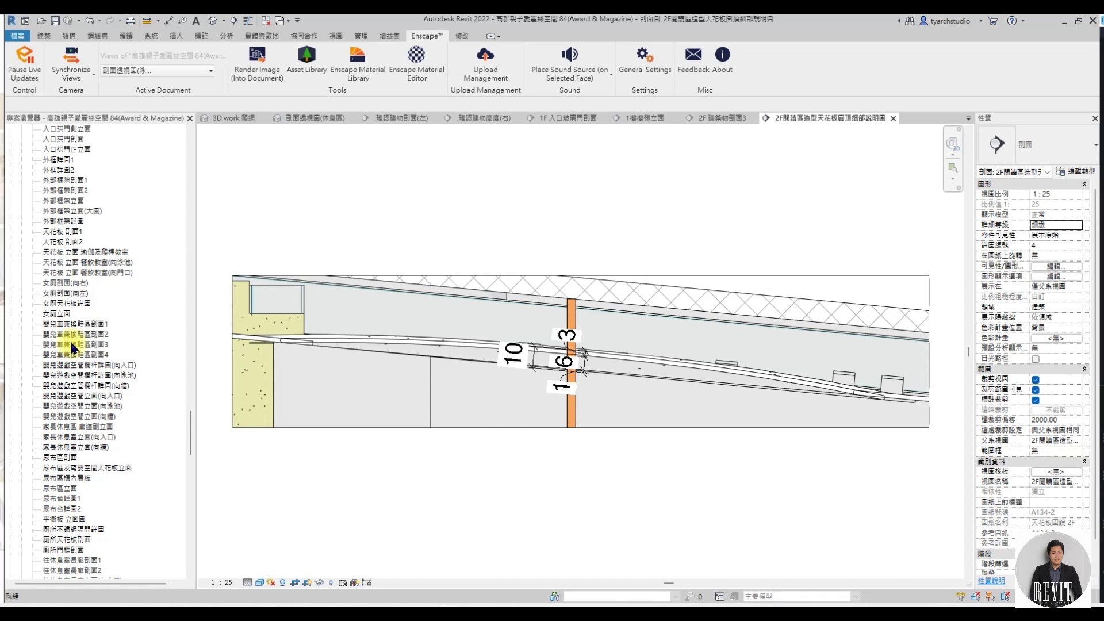
{"action": "double_click", "coordinate": [62, 313]}
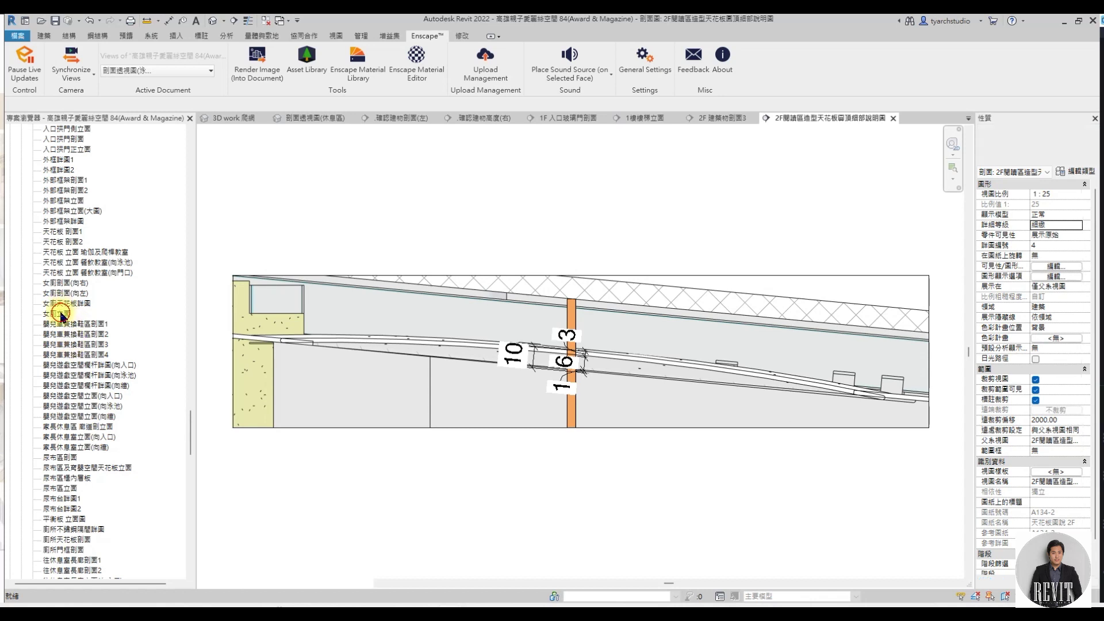
{"action": "scroll", "coordinate": [381, 385], "scroll_direction": "down", "scroll_amount": 2}
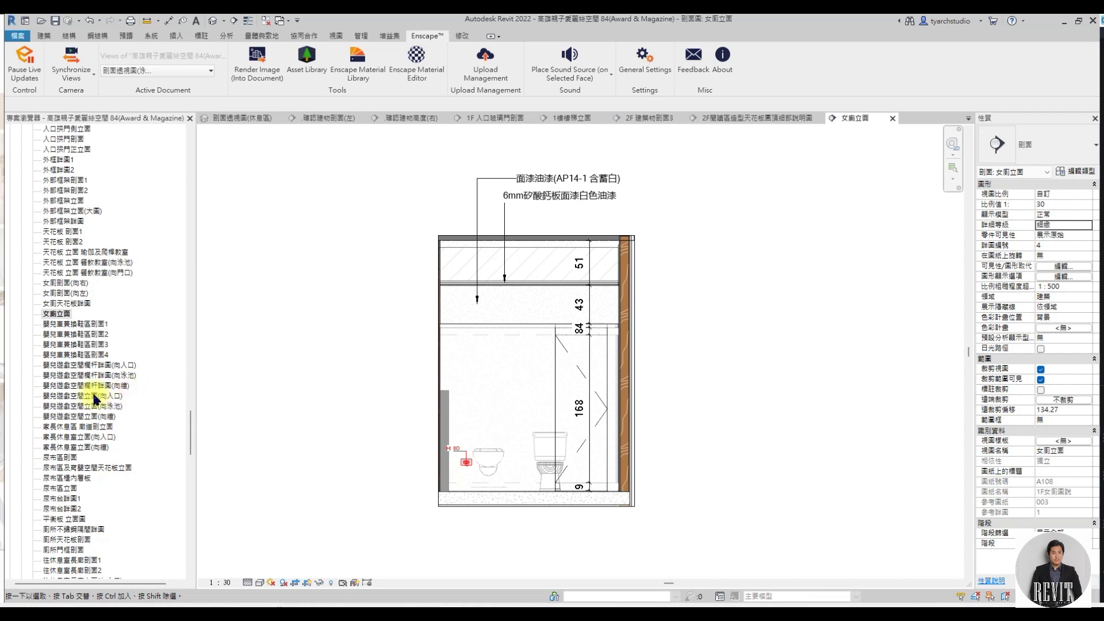
{"action": "double_click", "coordinate": [97, 436]}
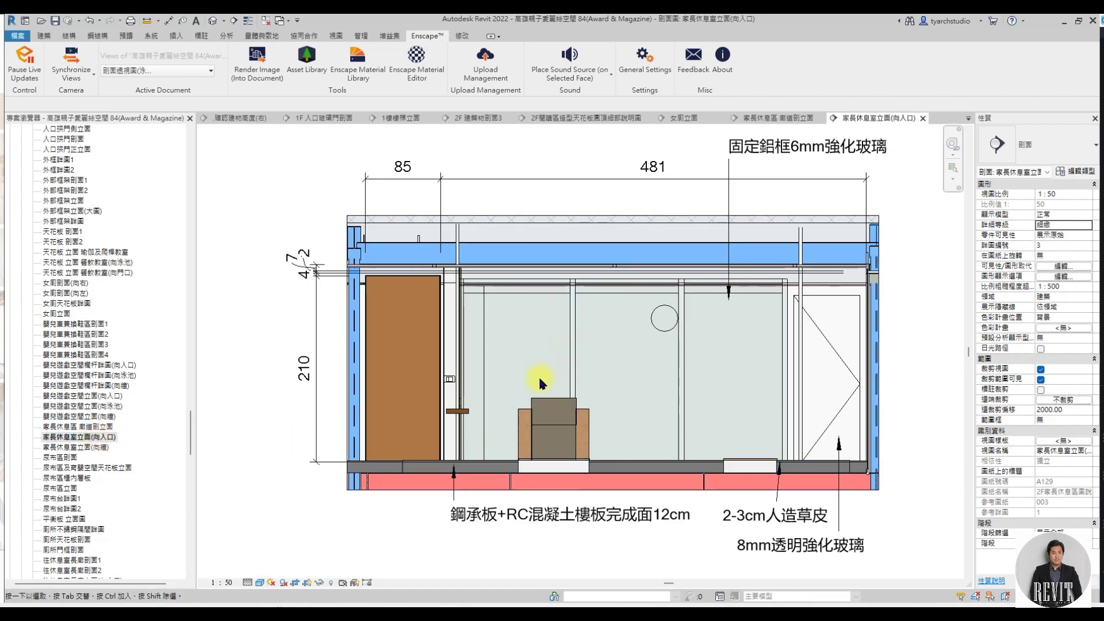
{"action": "double_click", "coordinate": [80, 426]}
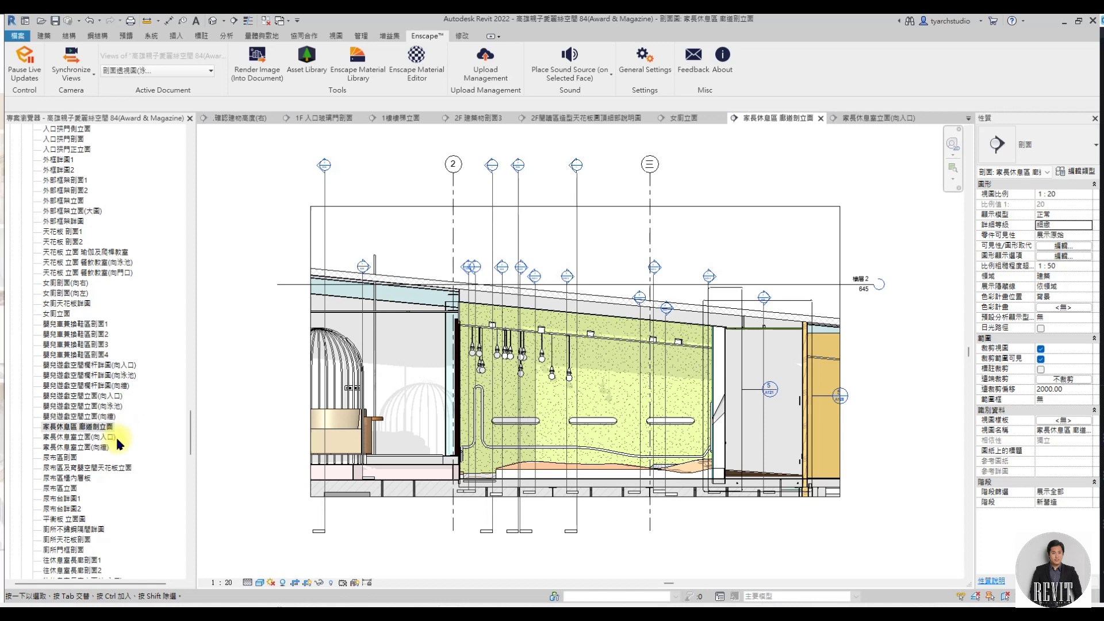
Review 運動斜板立面1, (向入口) and (向泳池), ending on 閱讀空間圓洞開孔位置1.
{"action": "scroll", "coordinate": [116, 436], "scroll_direction": "down", "scroll_amount": 3}
{"action": "scroll", "coordinate": [116, 436], "scroll_direction": "down", "scroll_amount": 3}
{"action": "scroll", "coordinate": [115, 436], "scroll_direction": "down", "scroll_amount": 3}
{"action": "scroll", "coordinate": [115, 436], "scroll_direction": "down", "scroll_amount": 2}
{"action": "scroll", "coordinate": [116, 436], "scroll_direction": "down", "scroll_amount": 3}
{"action": "scroll", "coordinate": [116, 436], "scroll_direction": "down", "scroll_amount": 3}
{"action": "scroll", "coordinate": [116, 436], "scroll_direction": "down", "scroll_amount": 3}
{"action": "scroll", "coordinate": [116, 436], "scroll_direction": "down", "scroll_amount": 3}
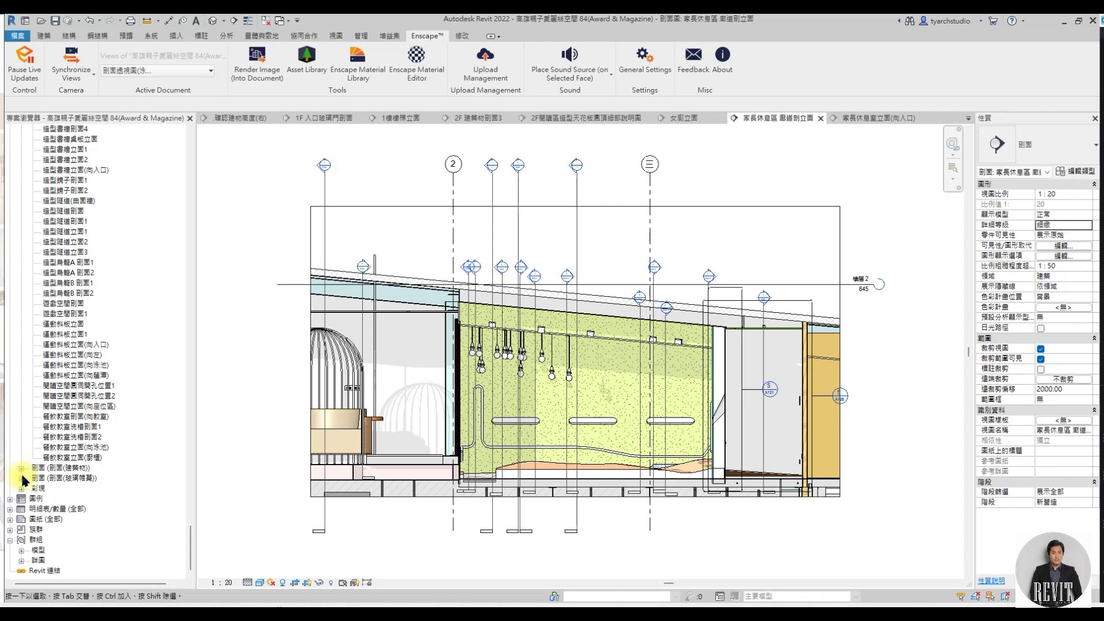
{"action": "double_click", "coordinate": [74, 338]}
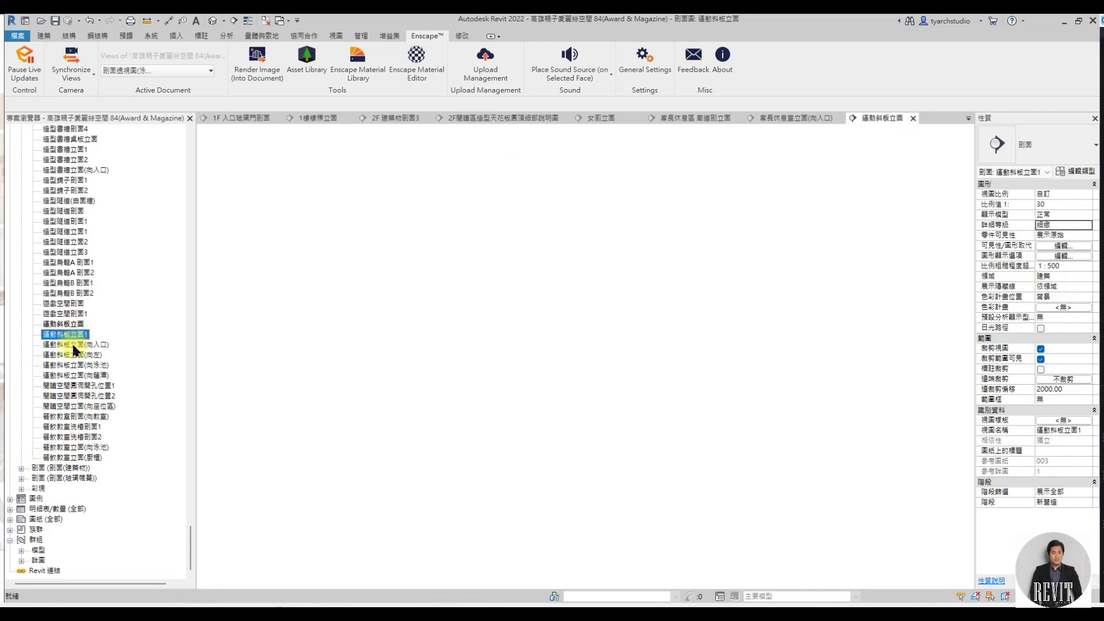
{"action": "double_click", "coordinate": [73, 345]}
{"action": "left_click", "coordinate": [75, 366]}
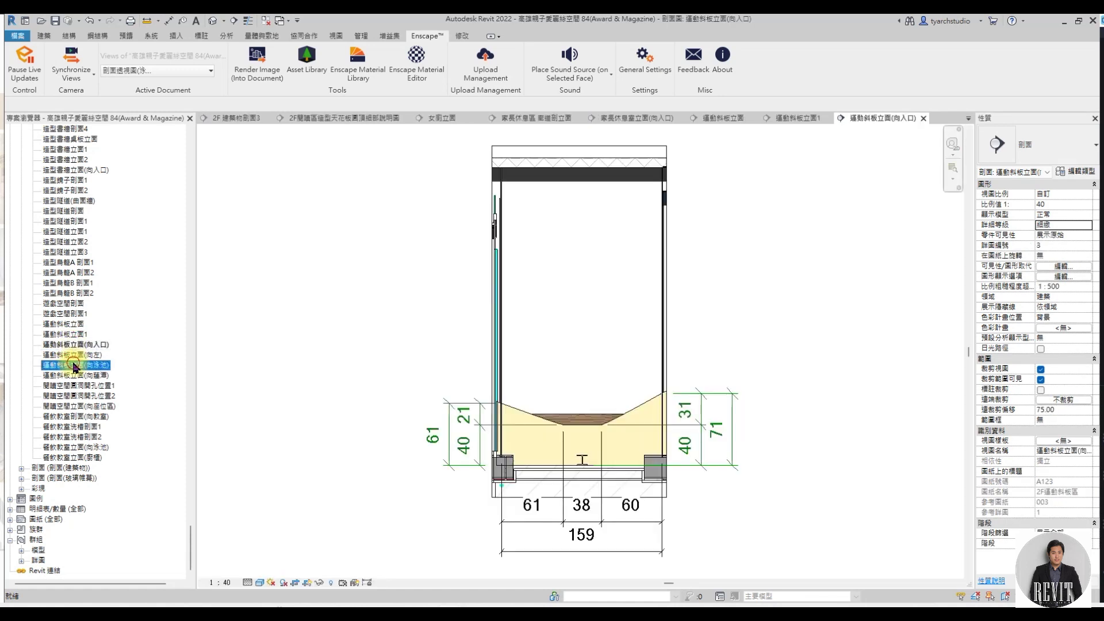
{"action": "double_click", "coordinate": [74, 365]}
{"action": "double_click", "coordinate": [76, 385]}
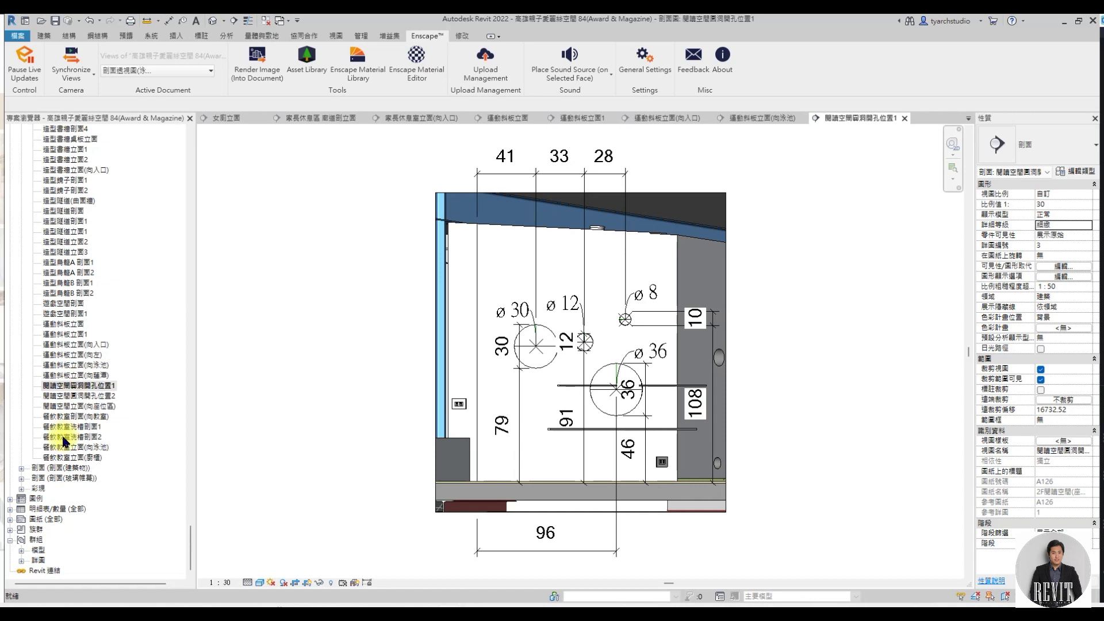
{"action": "left_click", "coordinate": [11, 520]}
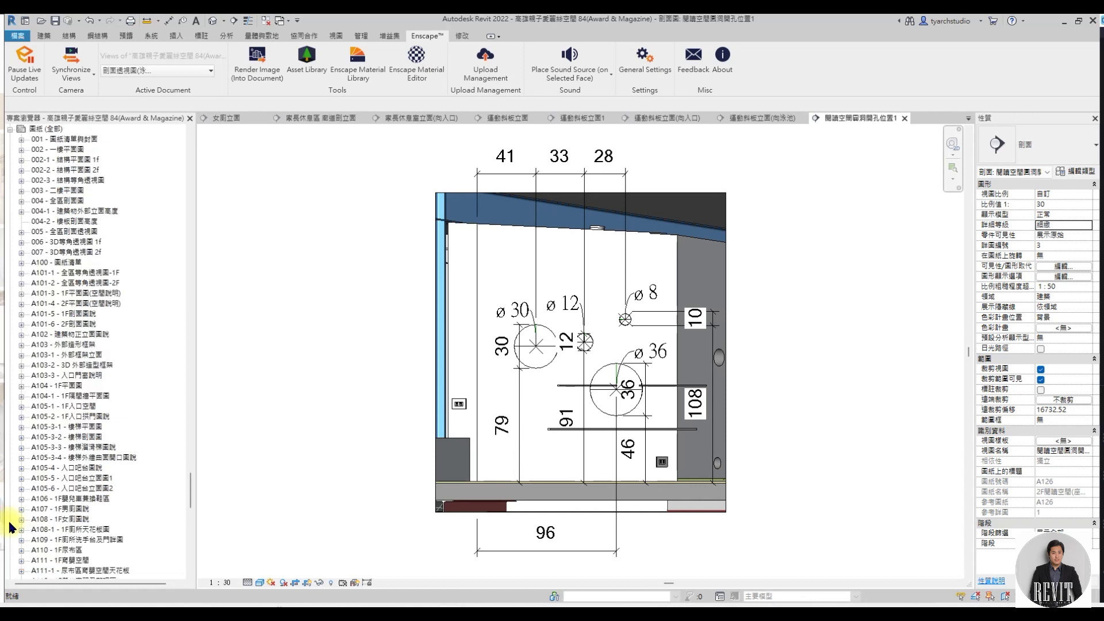
Open sheet 001, then the A100 drawing-list sheet.
{"action": "scroll", "coordinate": [85, 322], "scroll_direction": "up", "scroll_amount": 2}
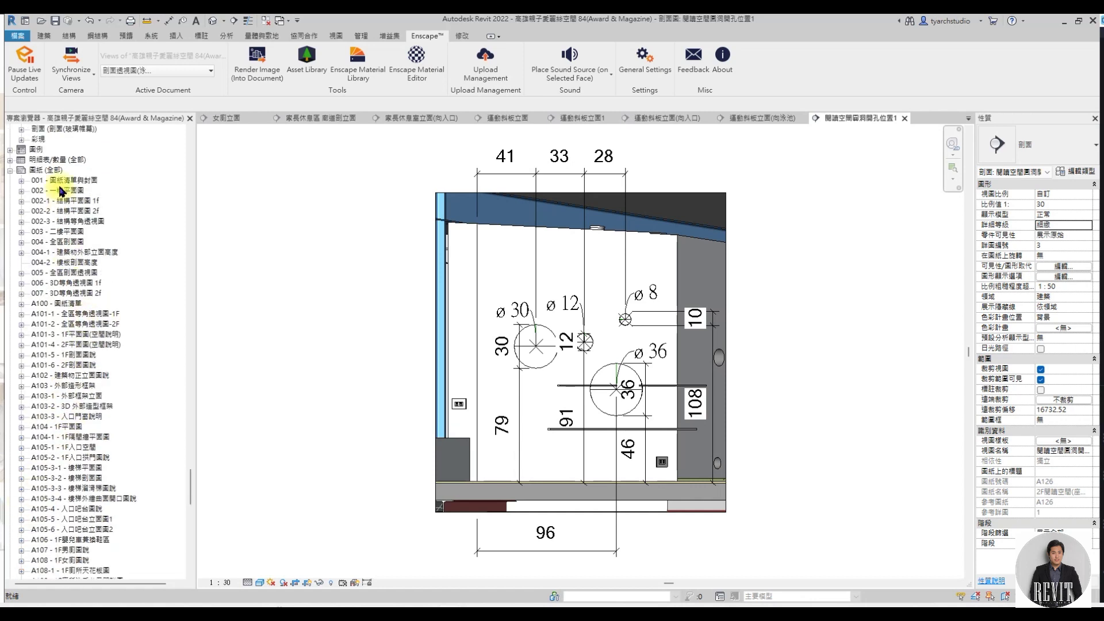
{"action": "left_click", "coordinate": [64, 182]}
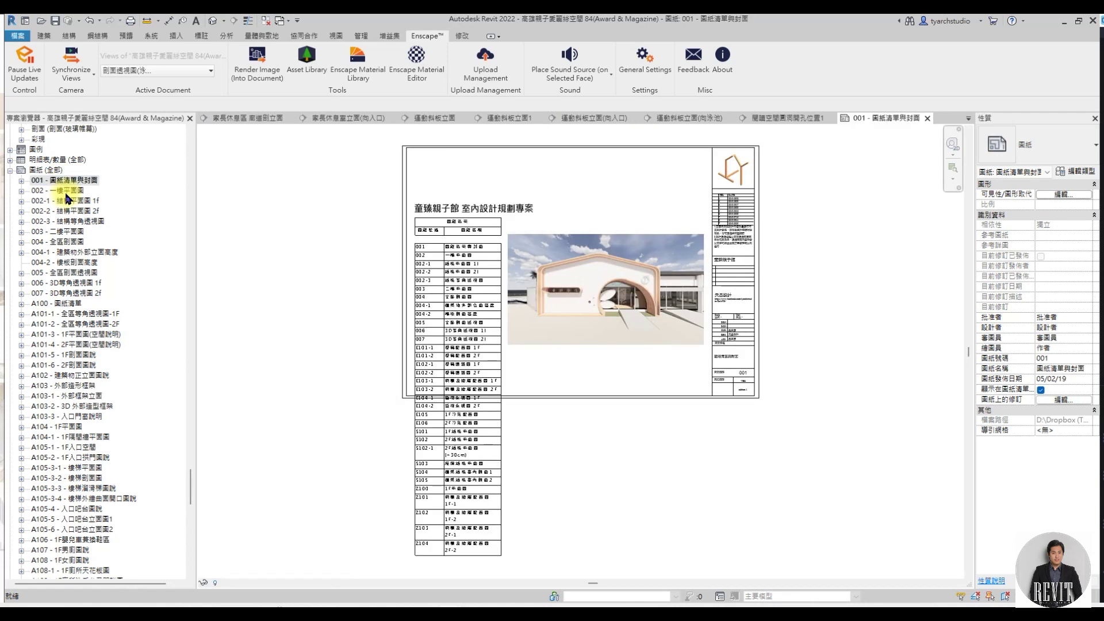
{"action": "left_click", "coordinate": [69, 304]}
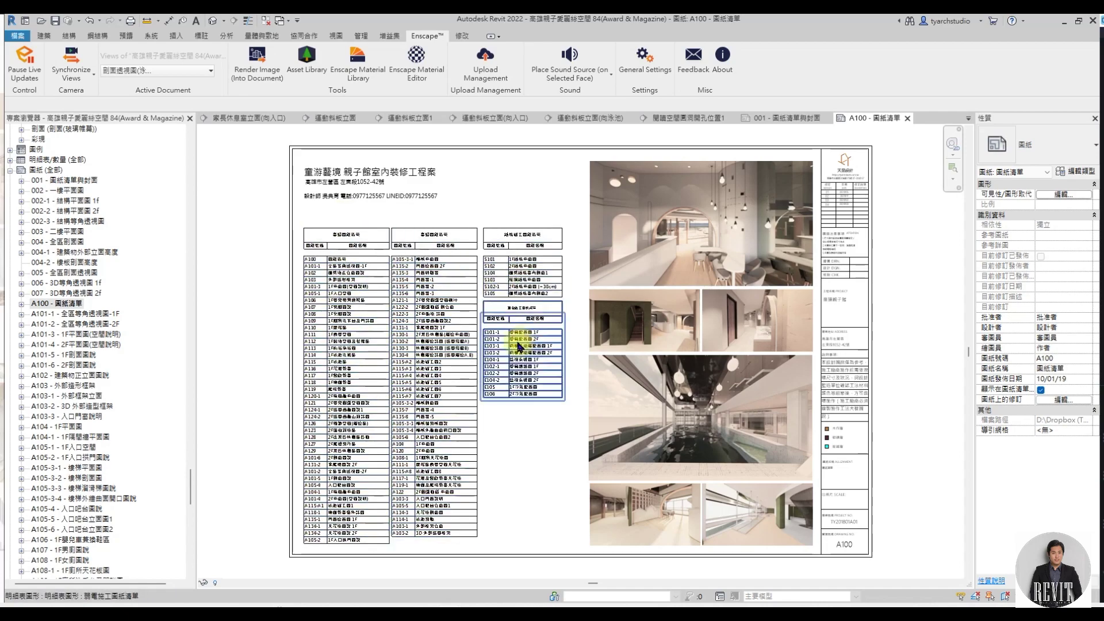
Zoom into the A100 drawing-list schedules and pan down to their lower rows.
{"action": "scroll", "coordinate": [305, 303], "scroll_direction": "up", "scroll_amount": 2}
{"action": "scroll", "coordinate": [306, 303], "scroll_direction": "up", "scroll_amount": 3}
{"action": "scroll", "coordinate": [394, 352], "scroll_direction": "up", "scroll_amount": 1}
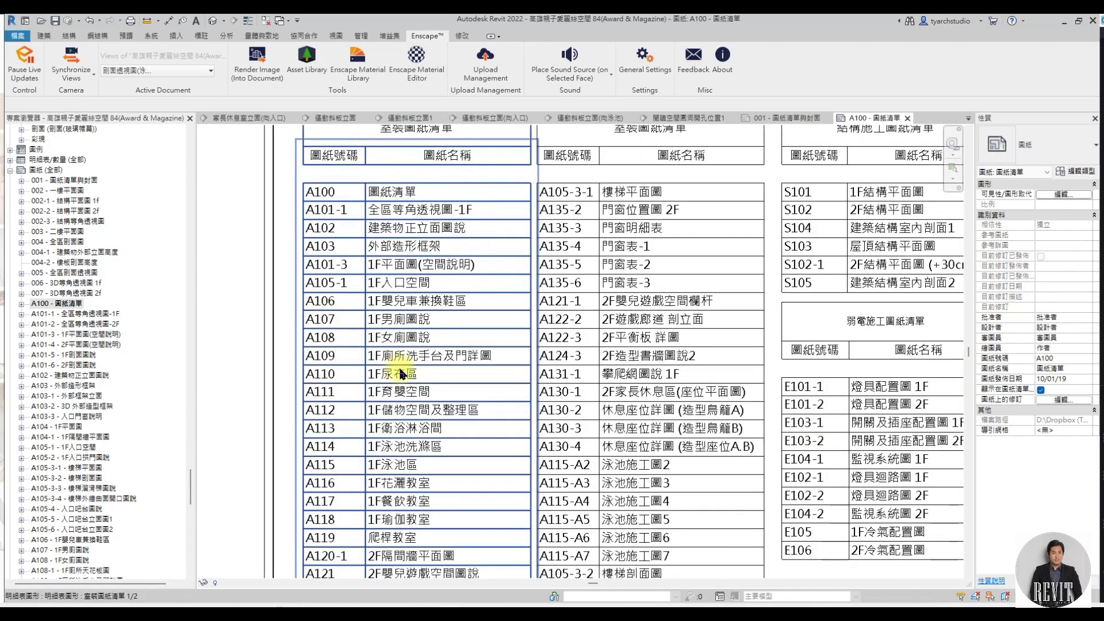
{"action": "scroll", "coordinate": [439, 353], "scroll_direction": "up", "scroll_amount": 1}
{"action": "scroll", "coordinate": [427, 333], "scroll_direction": "up", "scroll_amount": 2}
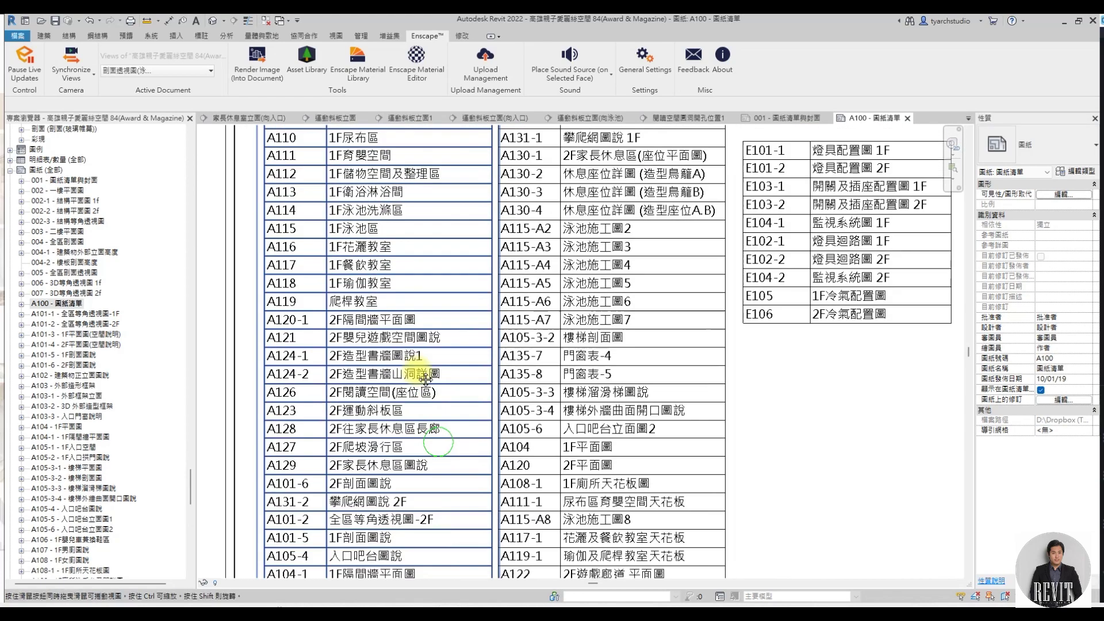
{"action": "middle_click_drag", "start_coordinate": [440, 445], "coordinate": [416, 366]}
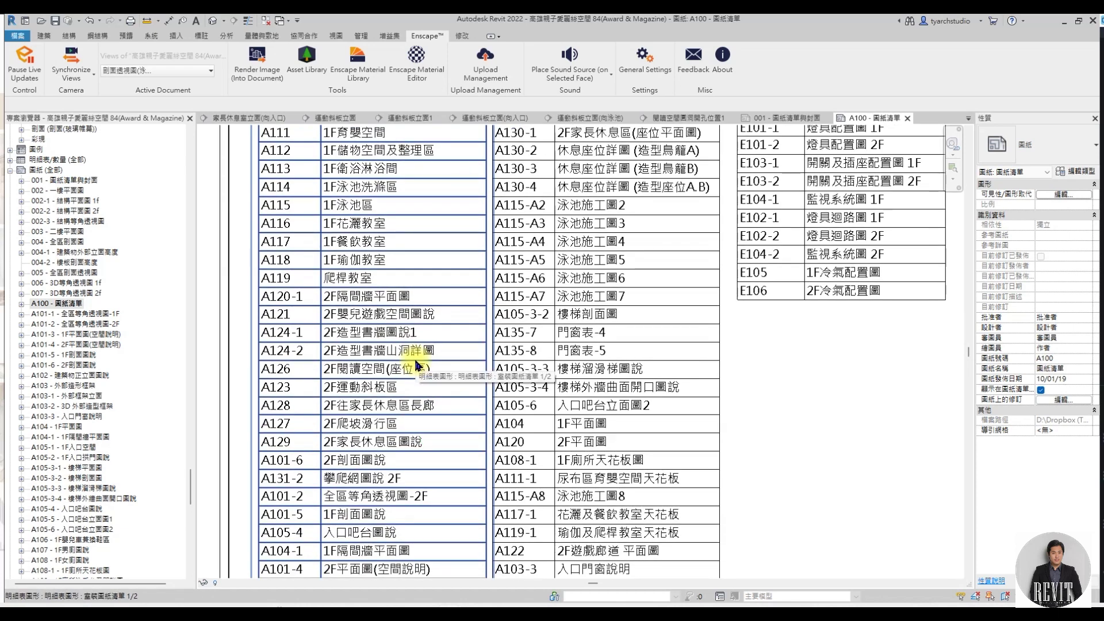
{"action": "scroll", "coordinate": [592, 374], "scroll_direction": "down", "scroll_amount": 1}
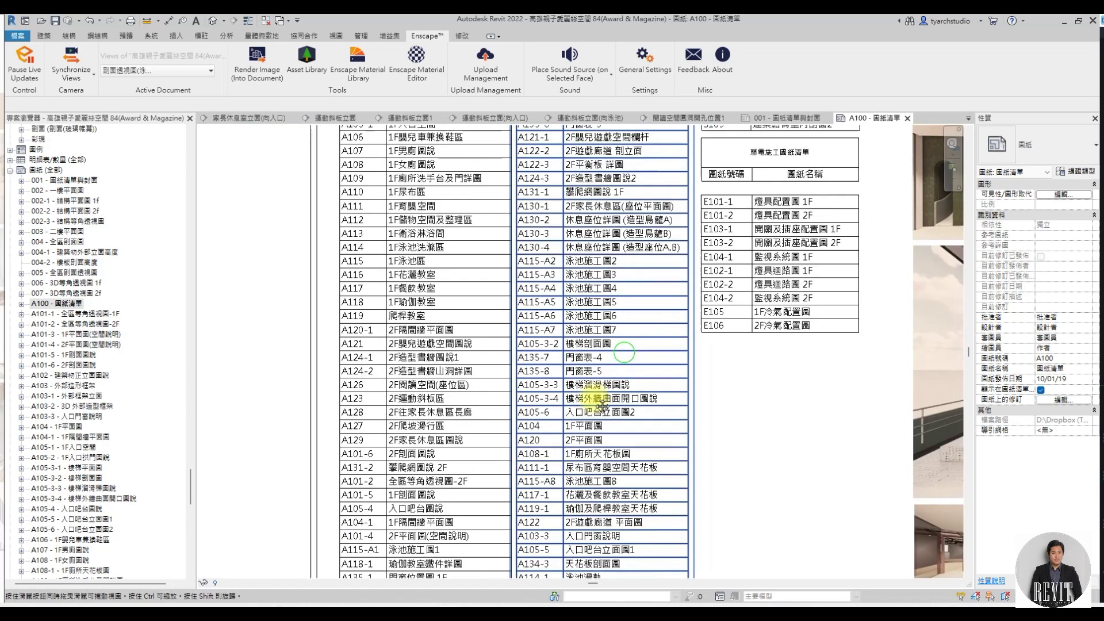
{"action": "scroll", "coordinate": [579, 415], "scroll_direction": "down", "scroll_amount": 1}
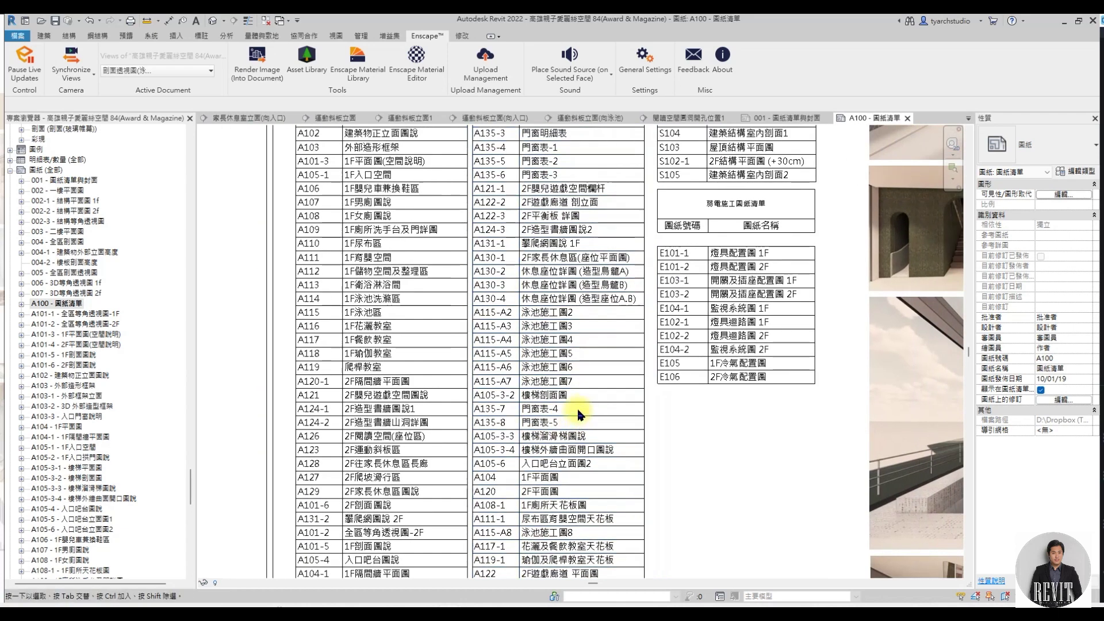
{"action": "left_click", "coordinate": [94, 315]}
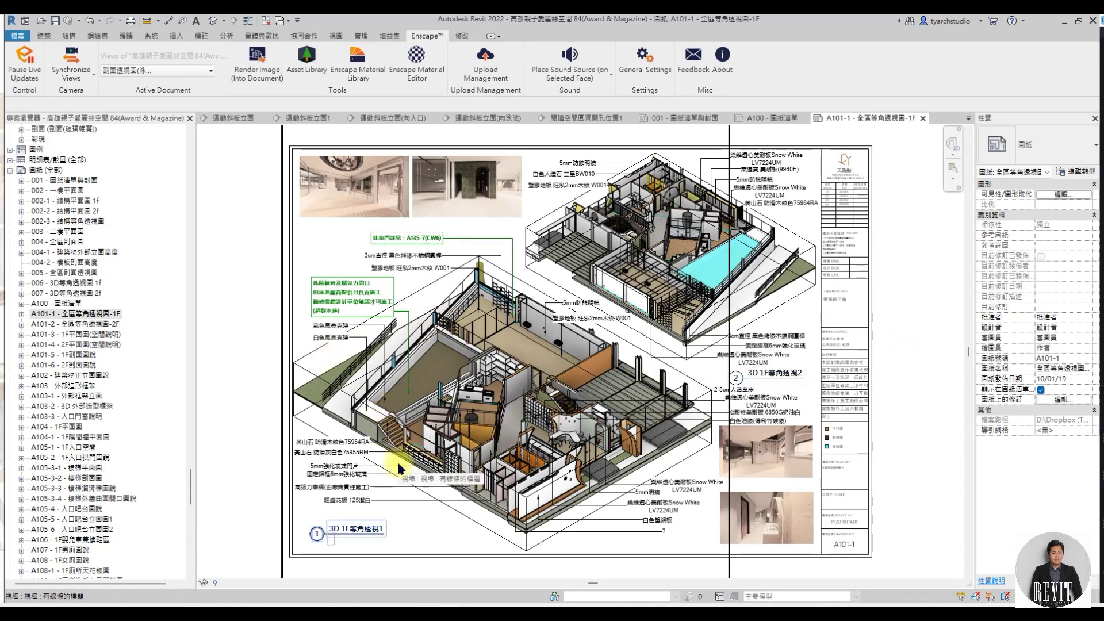
Zoom out over A101-1's two 3D 1F isometric views, then open sheet A103 外部造形框架.
{"action": "scroll", "coordinate": [397, 460], "scroll_direction": "up", "scroll_amount": 3}
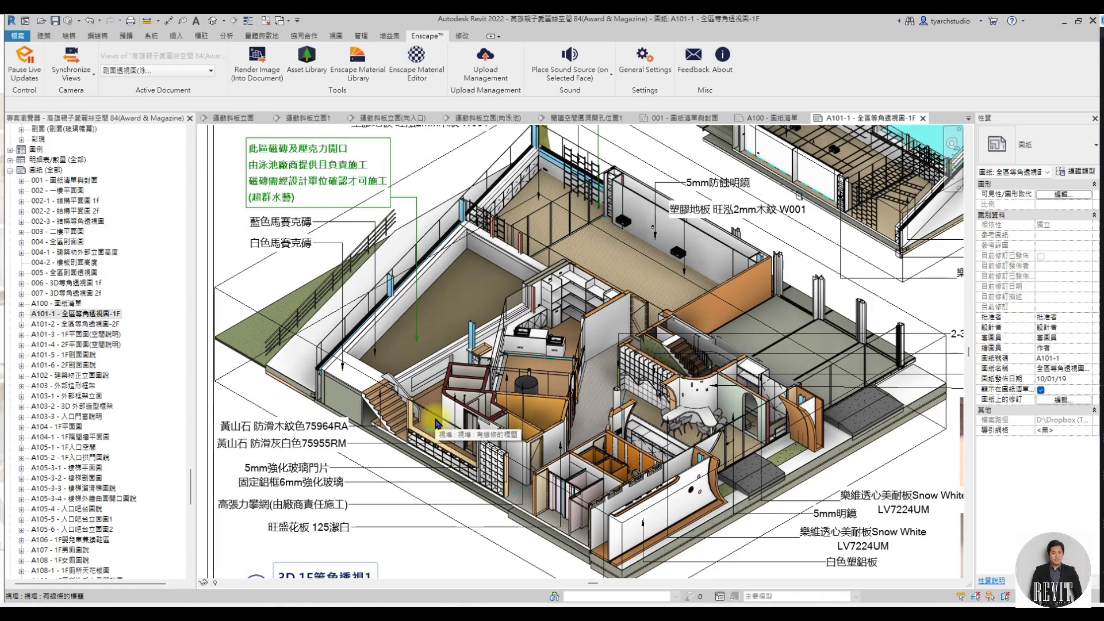
{"action": "scroll", "coordinate": [437, 424], "scroll_direction": "down", "scroll_amount": 3}
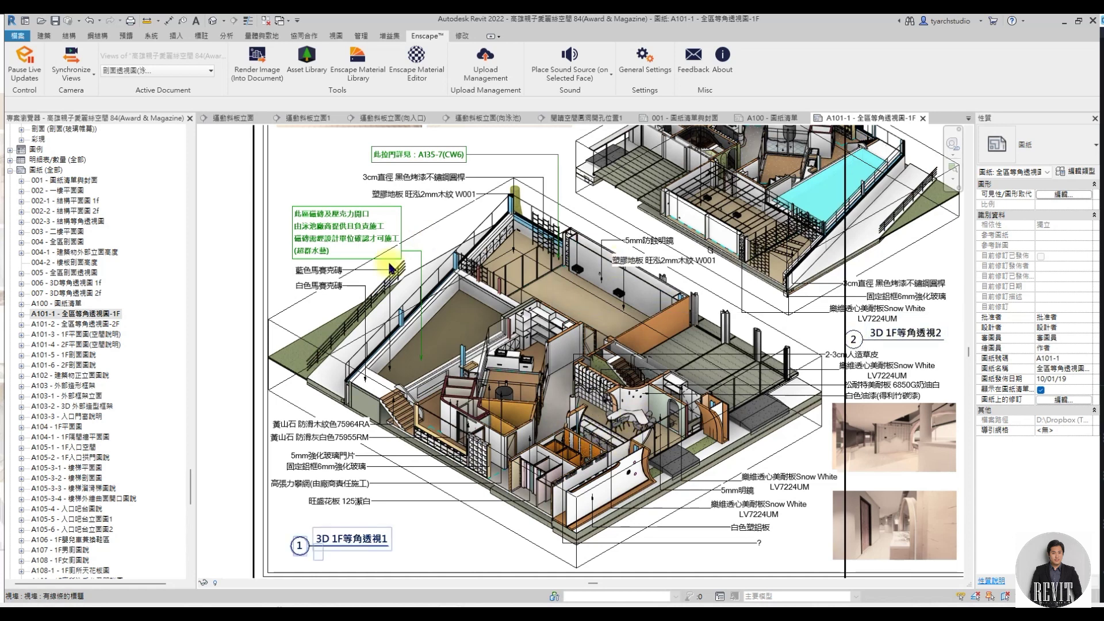
{"action": "scroll", "coordinate": [454, 386], "scroll_direction": "down", "scroll_amount": 2}
{"action": "scroll", "coordinate": [402, 377], "scroll_direction": "down", "scroll_amount": 2}
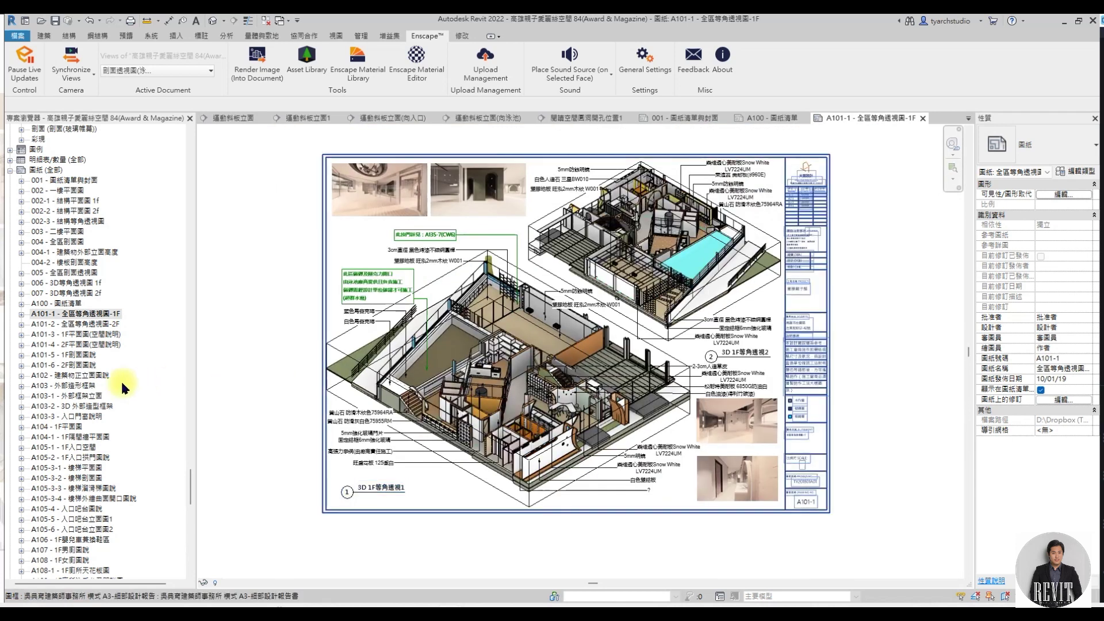
{"action": "scroll", "coordinate": [78, 388], "scroll_direction": "down", "scroll_amount": 2}
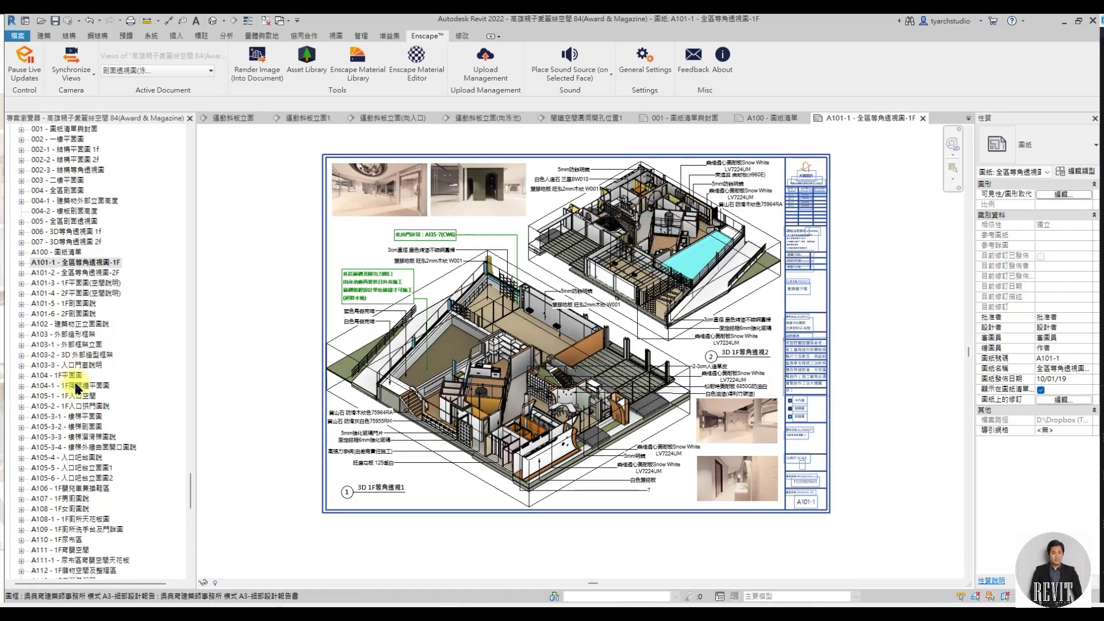
{"action": "left_click", "coordinate": [73, 335]}
{"action": "double_click", "coordinate": [73, 336]}
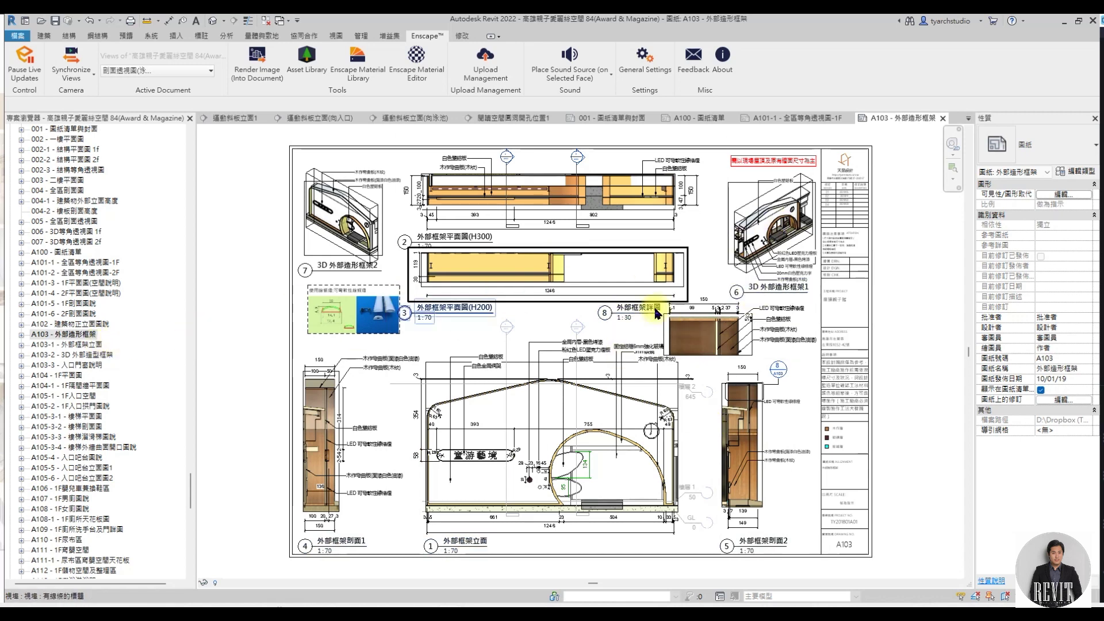
Open sheet A103-1 外部框架立面 and zoom around its frame elevation.
{"action": "double_click", "coordinate": [91, 345]}
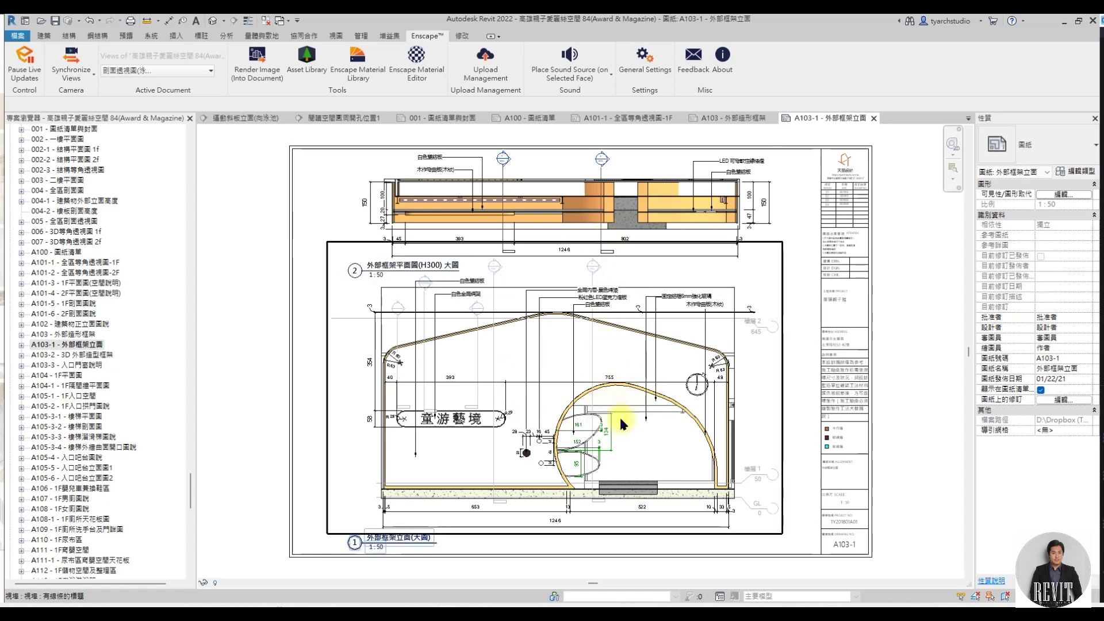
{"action": "scroll", "coordinate": [551, 466], "scroll_direction": "up", "scroll_amount": 4}
{"action": "scroll", "coordinate": [538, 457], "scroll_direction": "down", "scroll_amount": 2}
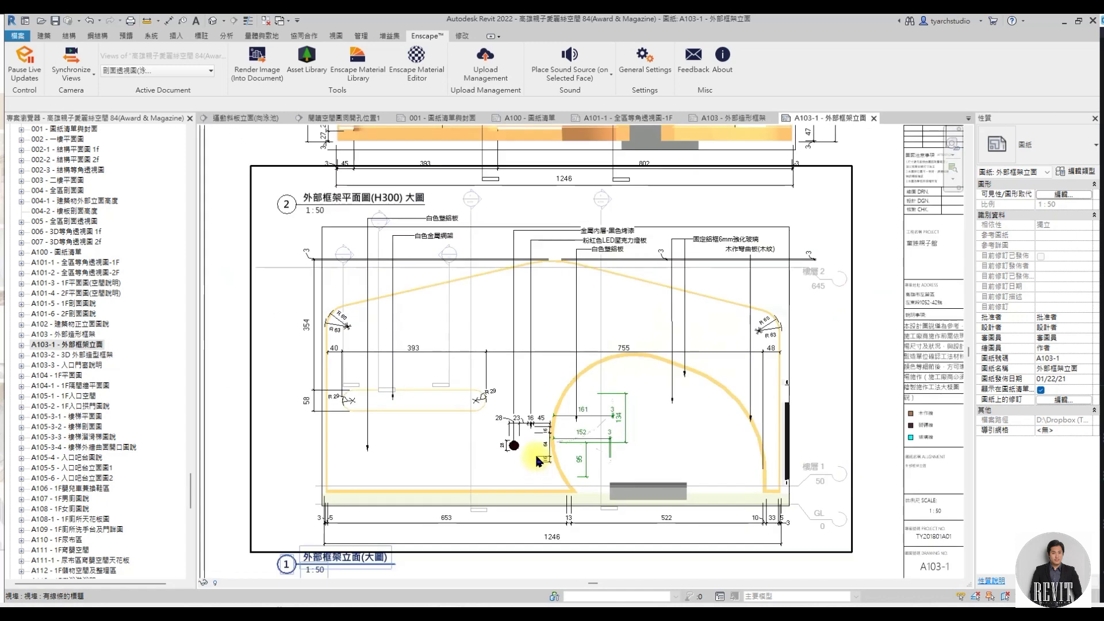
{"action": "scroll", "coordinate": [363, 214], "scroll_direction": "up", "scroll_amount": 2}
{"action": "scroll", "coordinate": [402, 270], "scroll_direction": "down", "scroll_amount": 2}
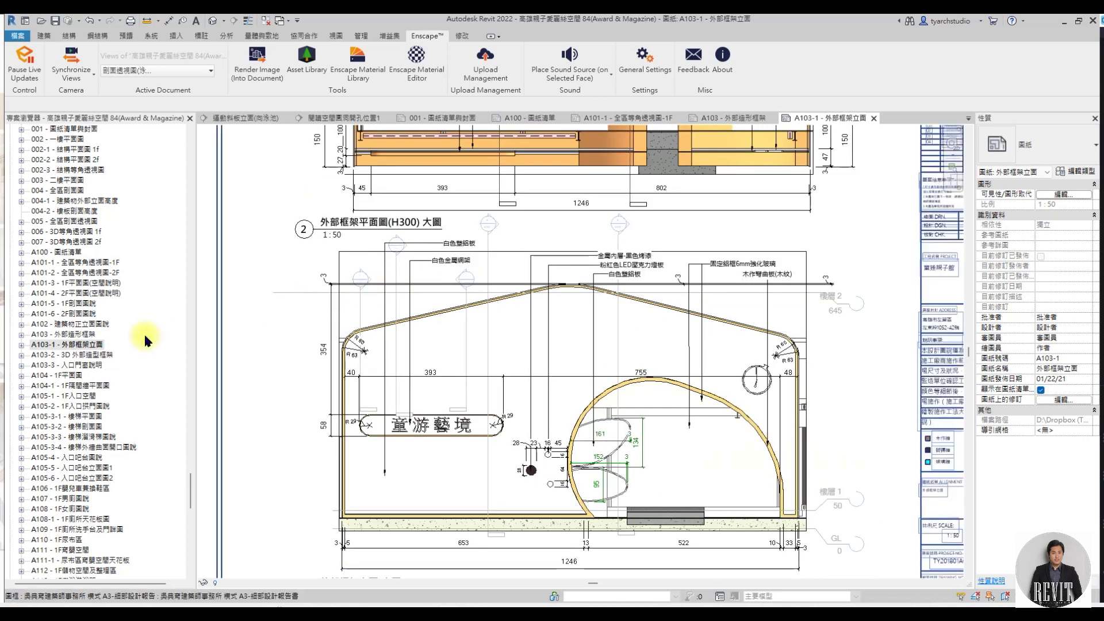
Find sheet A109 1F廁所洗手台及門詳圖 in the Project Browser and open it.
{"action": "scroll", "coordinate": [104, 353], "scroll_direction": "down", "scroll_amount": 2}
{"action": "scroll", "coordinate": [92, 356], "scroll_direction": "down", "scroll_amount": 2}
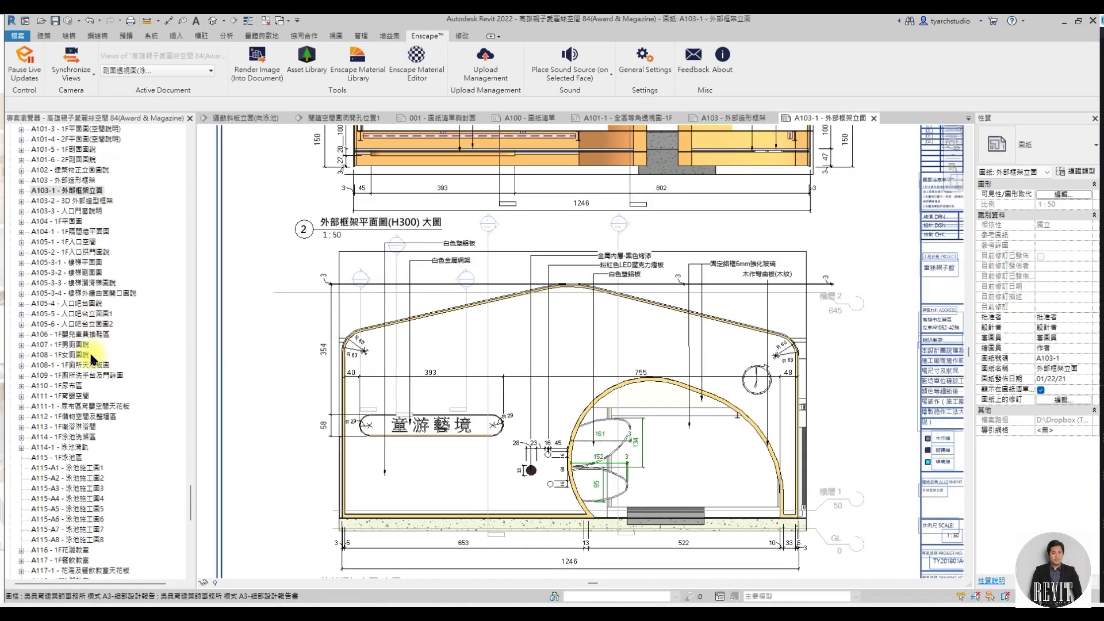
{"action": "scroll", "coordinate": [91, 358], "scroll_direction": "down", "scroll_amount": 1}
{"action": "left_click", "coordinate": [90, 366]}
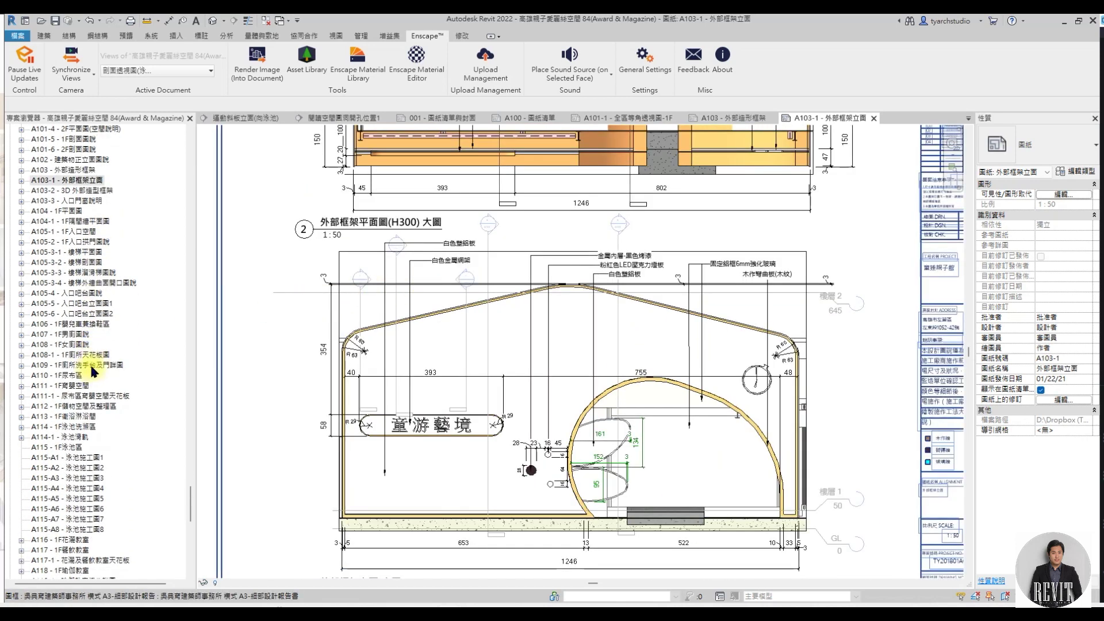
{"action": "double_click", "coordinate": [92, 370]}
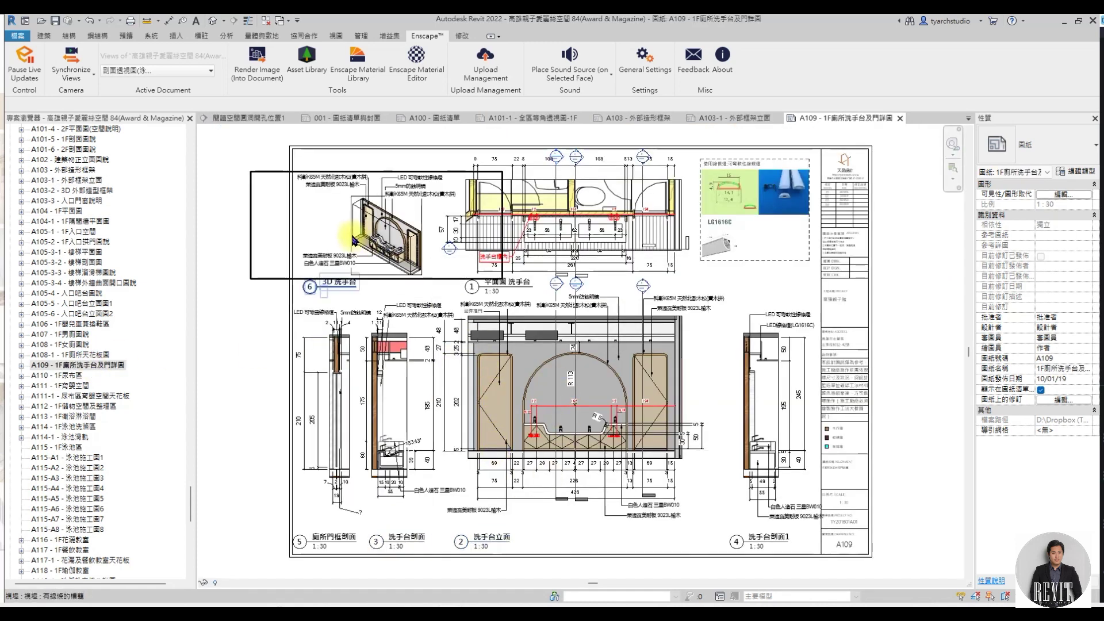
Zoom in and out over A109's washbasin plan, elevation and section viewports.
{"action": "scroll", "coordinate": [351, 234], "scroll_direction": "up", "scroll_amount": 4}
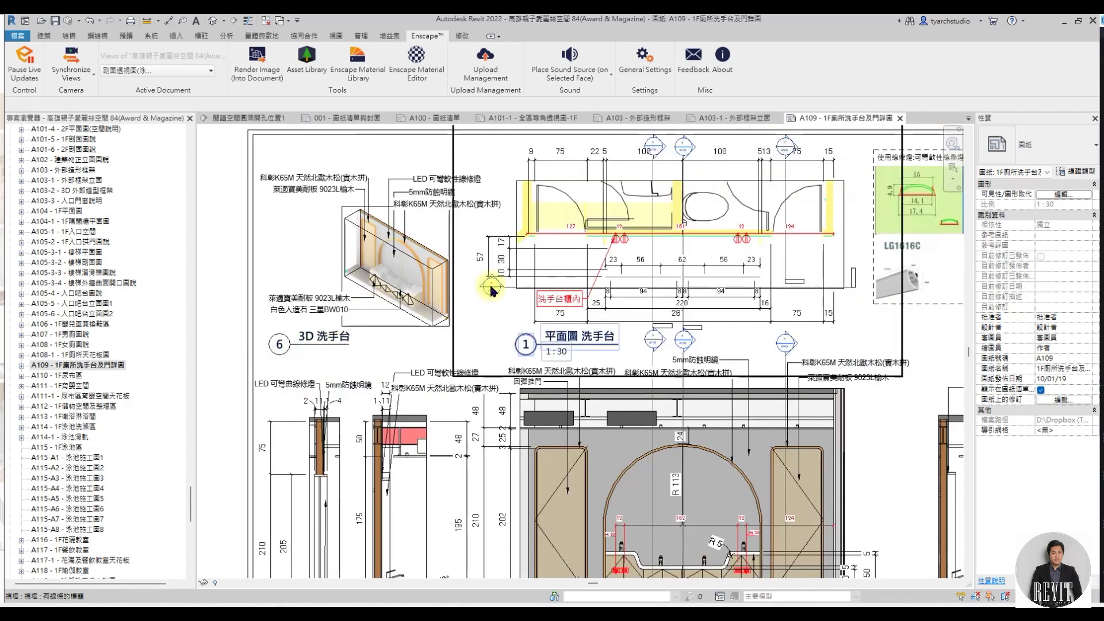
{"action": "scroll", "coordinate": [345, 288], "scroll_direction": "down", "scroll_amount": 2}
{"action": "scroll", "coordinate": [695, 332], "scroll_direction": "down", "scroll_amount": 2}
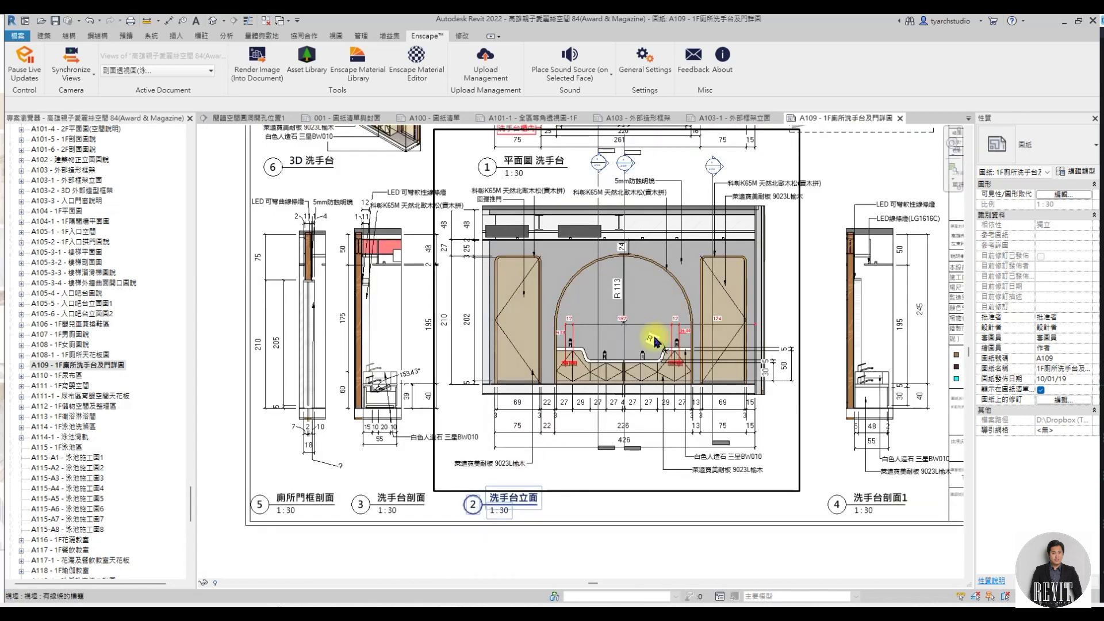
{"action": "scroll", "coordinate": [285, 316], "scroll_direction": "up", "scroll_amount": 4}
{"action": "scroll", "coordinate": [279, 321], "scroll_direction": "down", "scroll_amount": 3}
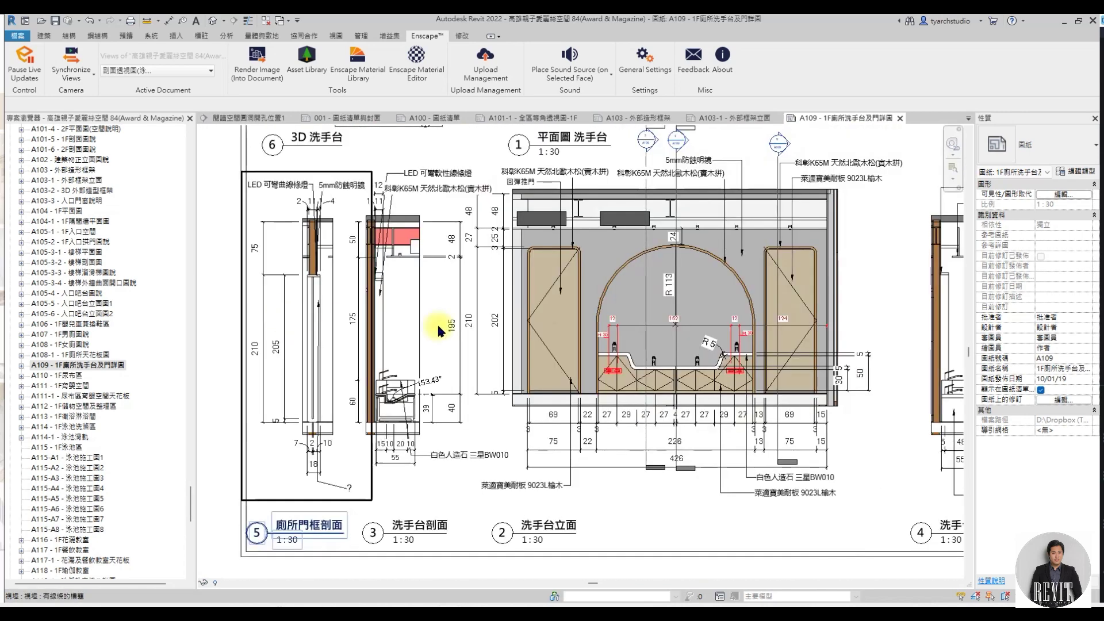
{"action": "scroll", "coordinate": [437, 322], "scroll_direction": "down", "scroll_amount": 1}
{"action": "scroll", "coordinate": [797, 411], "scroll_direction": "up", "scroll_amount": 4}
{"action": "scroll", "coordinate": [793, 414], "scroll_direction": "down", "scroll_amount": 1}
{"action": "scroll", "coordinate": [765, 397], "scroll_direction": "down", "scroll_amount": 3}
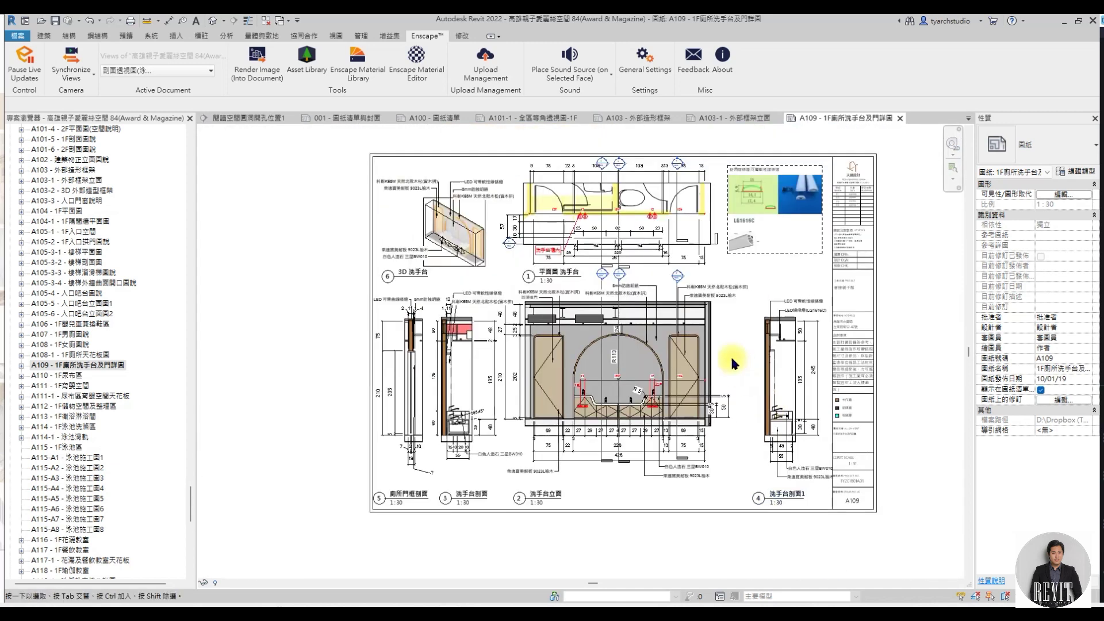
{"action": "scroll", "coordinate": [578, 399], "scroll_direction": "up", "scroll_amount": 1}
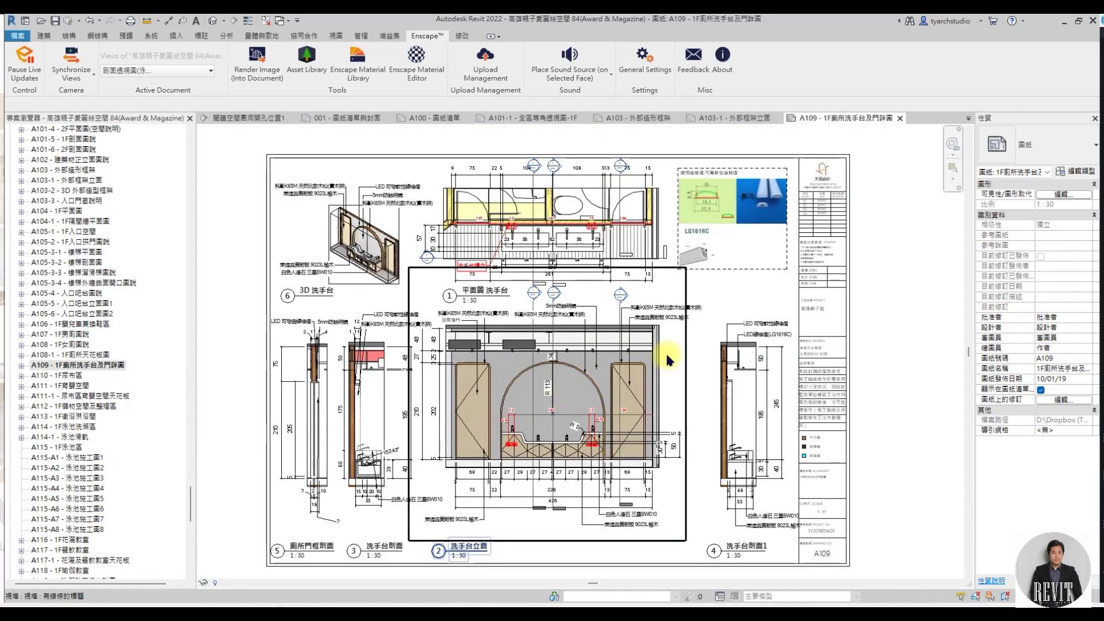
Open sheet A115-A3 泳池施工圖3 with the pool machine-room plan.
{"action": "scroll", "coordinate": [108, 333], "scroll_direction": "down", "scroll_amount": 4}
{"action": "scroll", "coordinate": [110, 337], "scroll_direction": "down", "scroll_amount": 4}
{"action": "scroll", "coordinate": [111, 340], "scroll_direction": "down", "scroll_amount": 3}
{"action": "scroll", "coordinate": [110, 322], "scroll_direction": "up", "scroll_amount": 3}
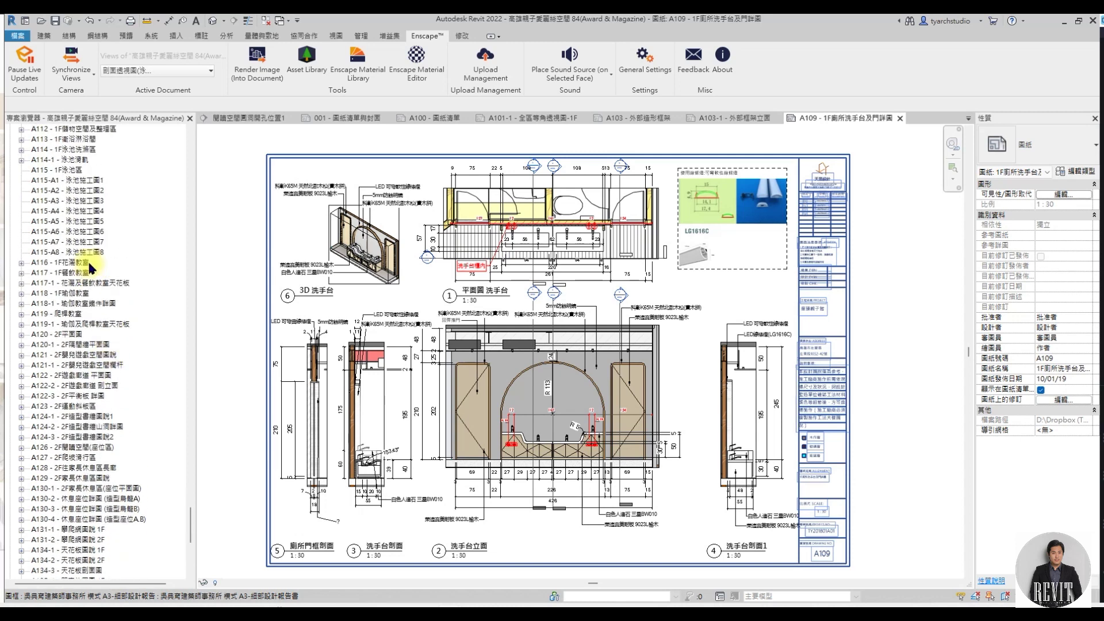
{"action": "double_click", "coordinate": [95, 200]}
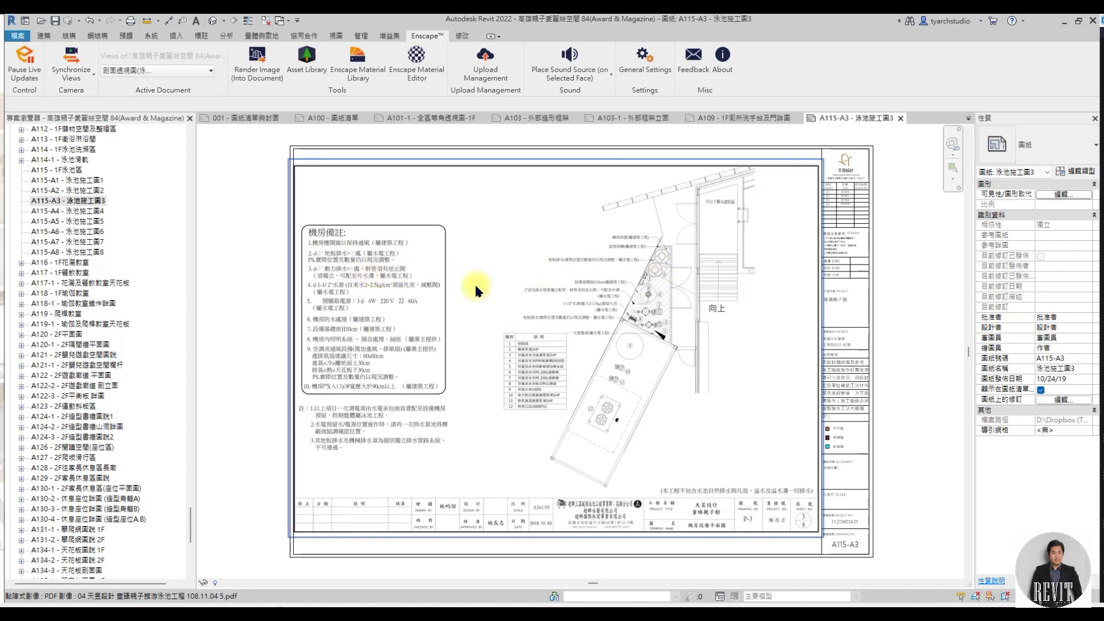
Open the A135-4 門窗表-1 door-elevation sheet.
{"action": "scroll", "coordinate": [108, 327], "scroll_direction": "down", "scroll_amount": 1}
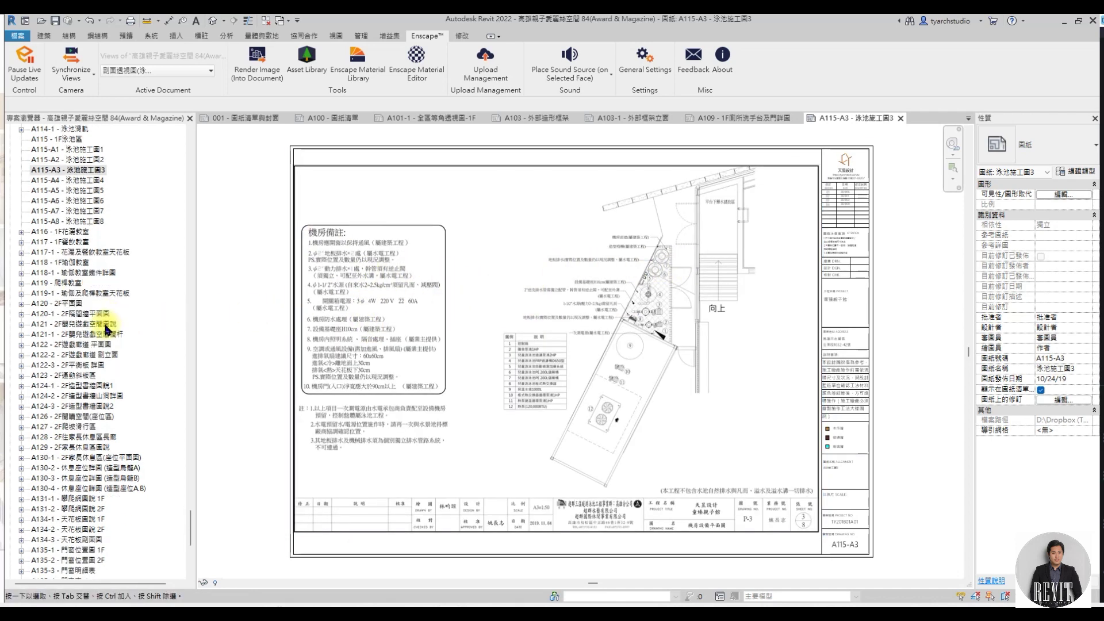
{"action": "scroll", "coordinate": [105, 327], "scroll_direction": "down", "scroll_amount": 4}
{"action": "scroll", "coordinate": [105, 327], "scroll_direction": "down", "scroll_amount": 4}
{"action": "scroll", "coordinate": [105, 326], "scroll_direction": "down", "scroll_amount": 2}
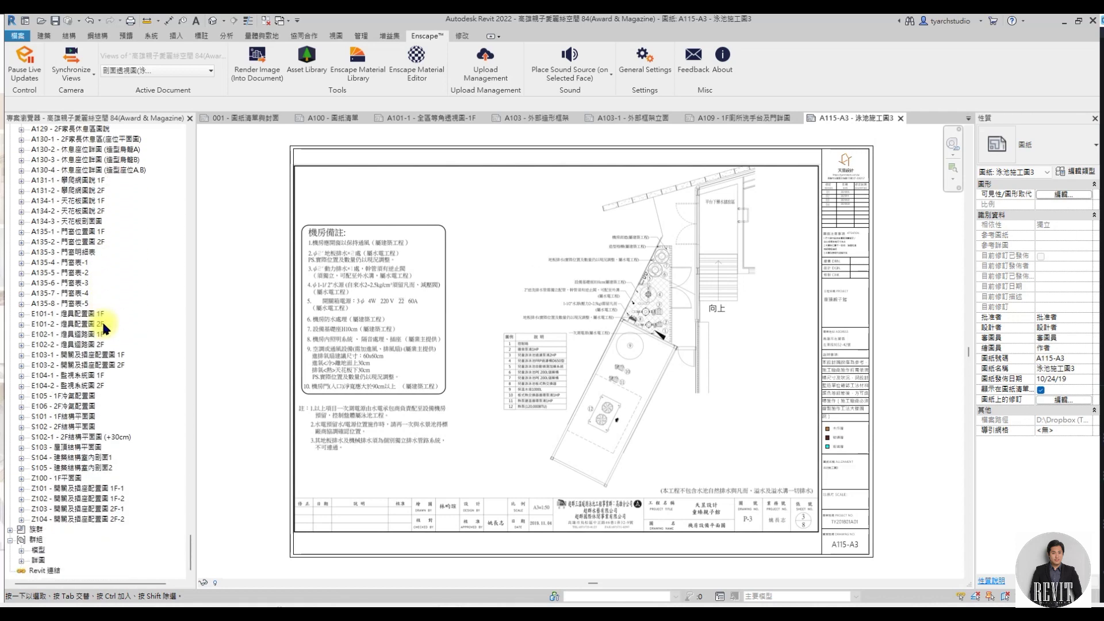
{"action": "double_click", "coordinate": [73, 263]}
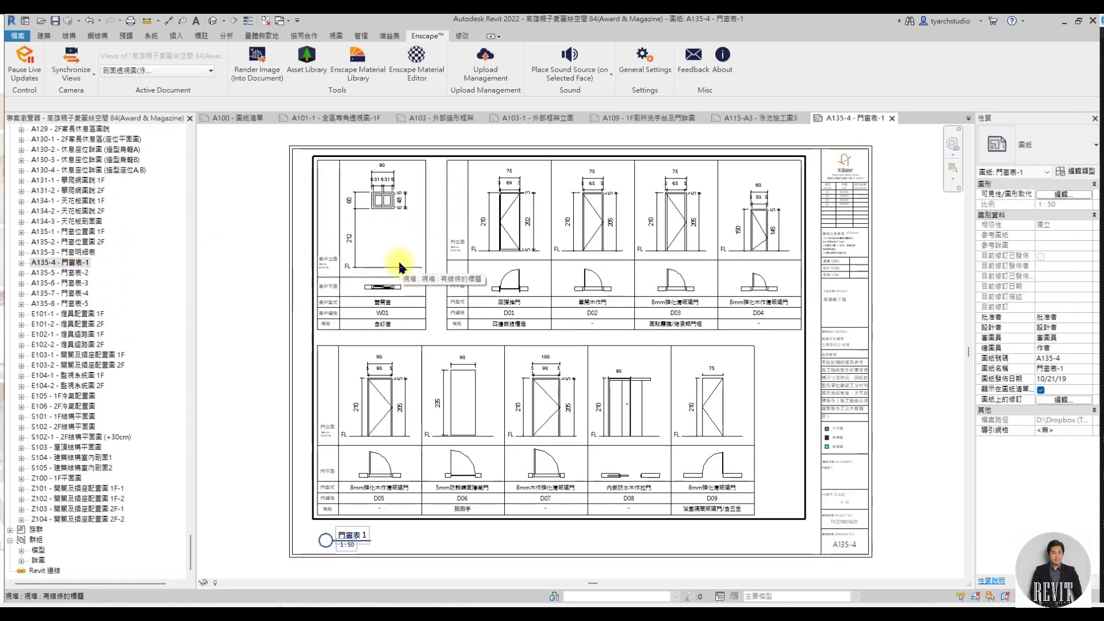
Select legend door D01 and view its Type list, leaving it unchanged.
{"action": "scroll", "coordinate": [464, 211], "scroll_direction": "up", "scroll_amount": 3}
{"action": "left_click", "coordinate": [554, 252]}
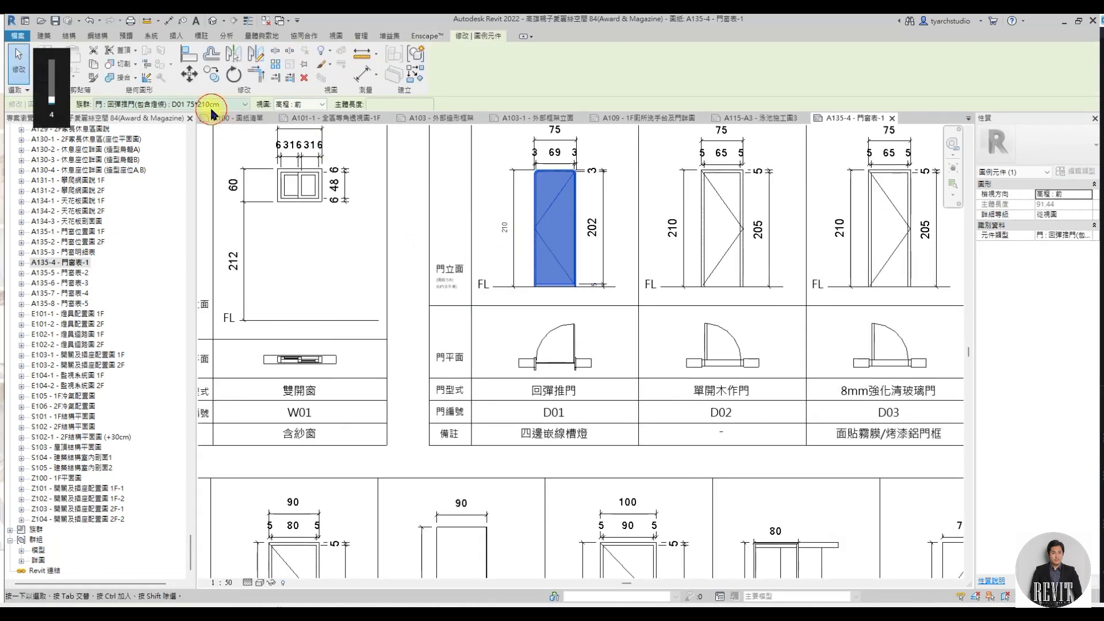
{"action": "left_click", "coordinate": [213, 105]}
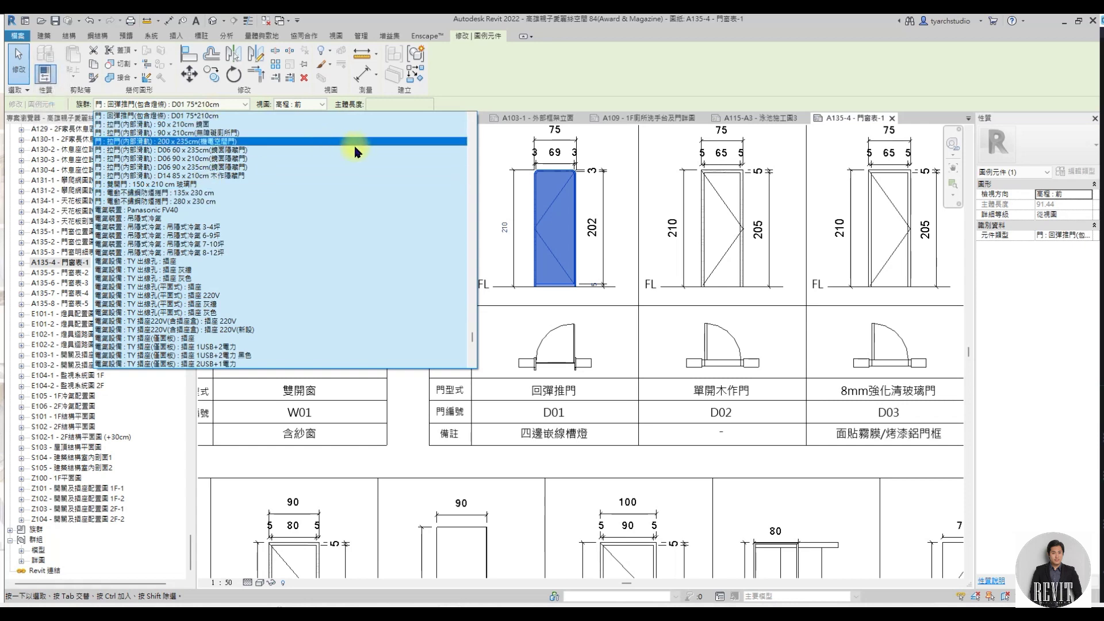
{"action": "left_click", "coordinate": [490, 139]}
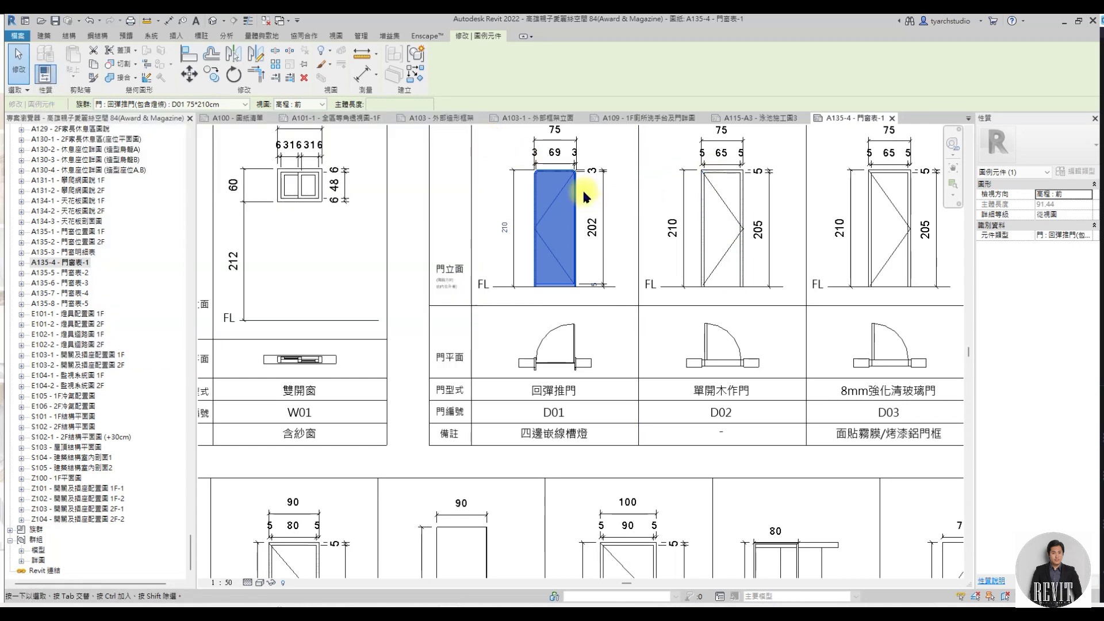
Open the A135-3 門窗明細表 door and window schedule sheet.
{"action": "scroll", "coordinate": [516, 198], "scroll_direction": "down", "scroll_amount": 2}
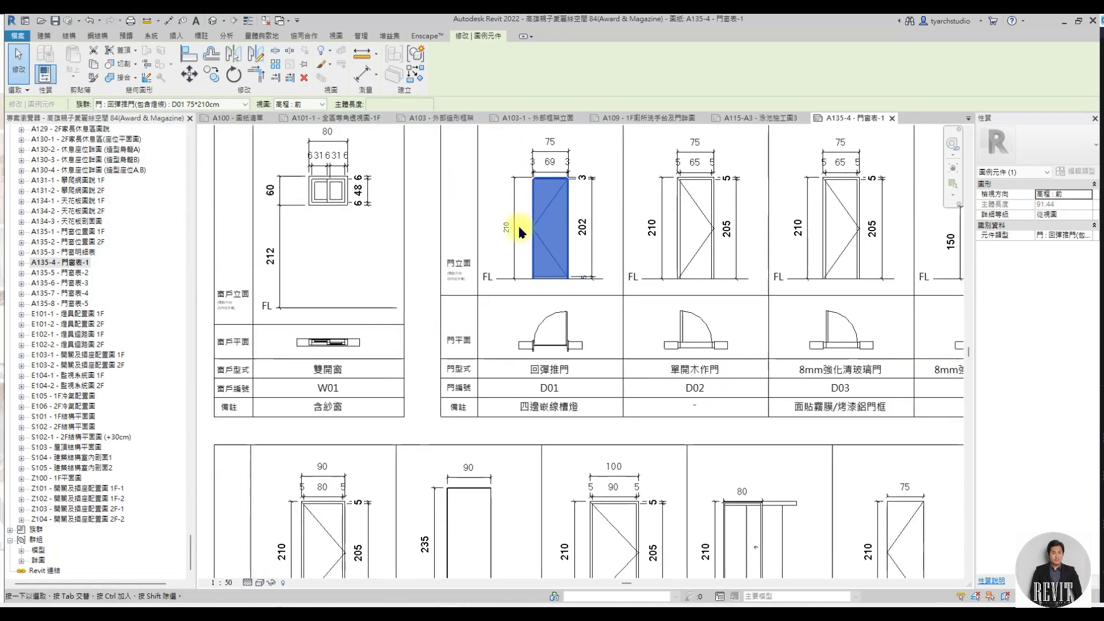
{"action": "scroll", "coordinate": [518, 225], "scroll_direction": "down", "scroll_amount": 1}
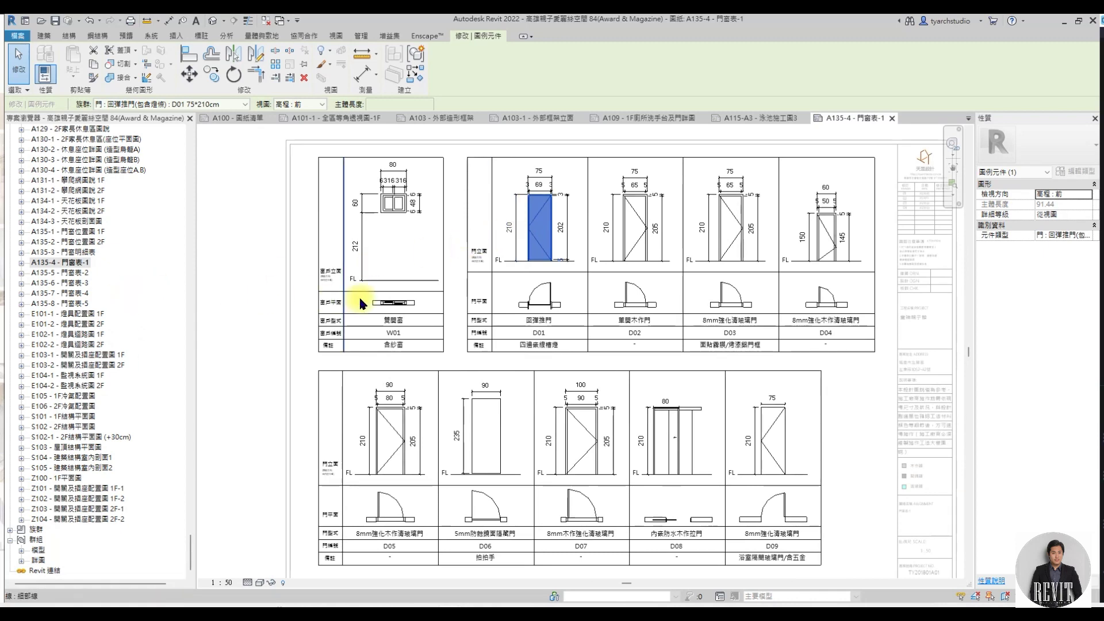
{"action": "scroll", "coordinate": [369, 298], "scroll_direction": "down", "scroll_amount": 1}
{"action": "double_click", "coordinate": [63, 251]}
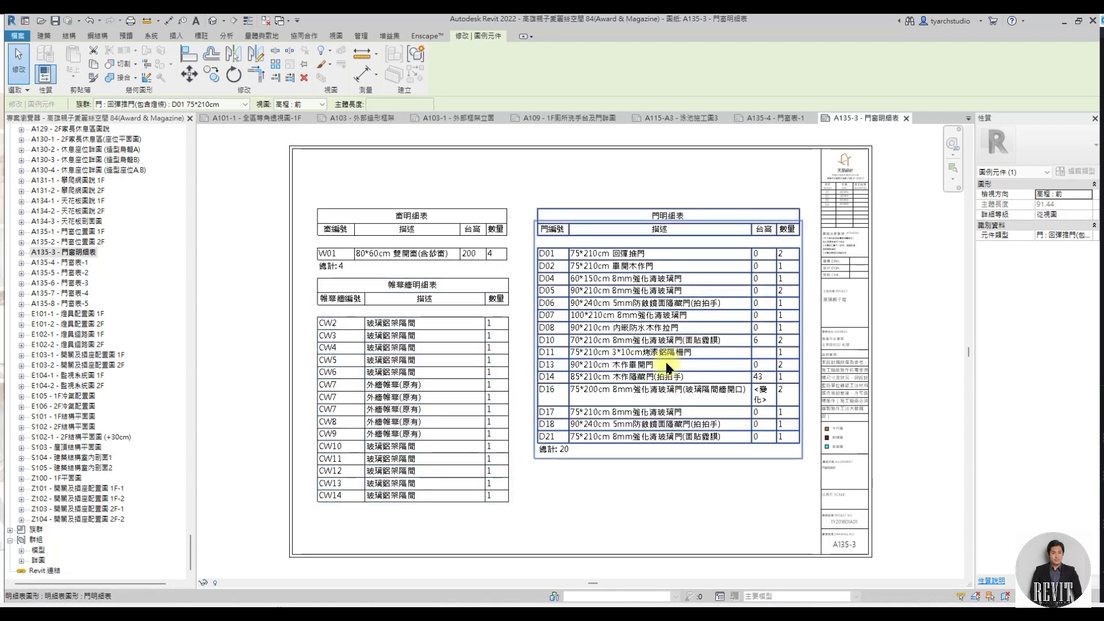
Select sheet S101 1F結構平面圖 and zoom over its plan and 3D steel view.
{"action": "left_click", "coordinate": [84, 418]}
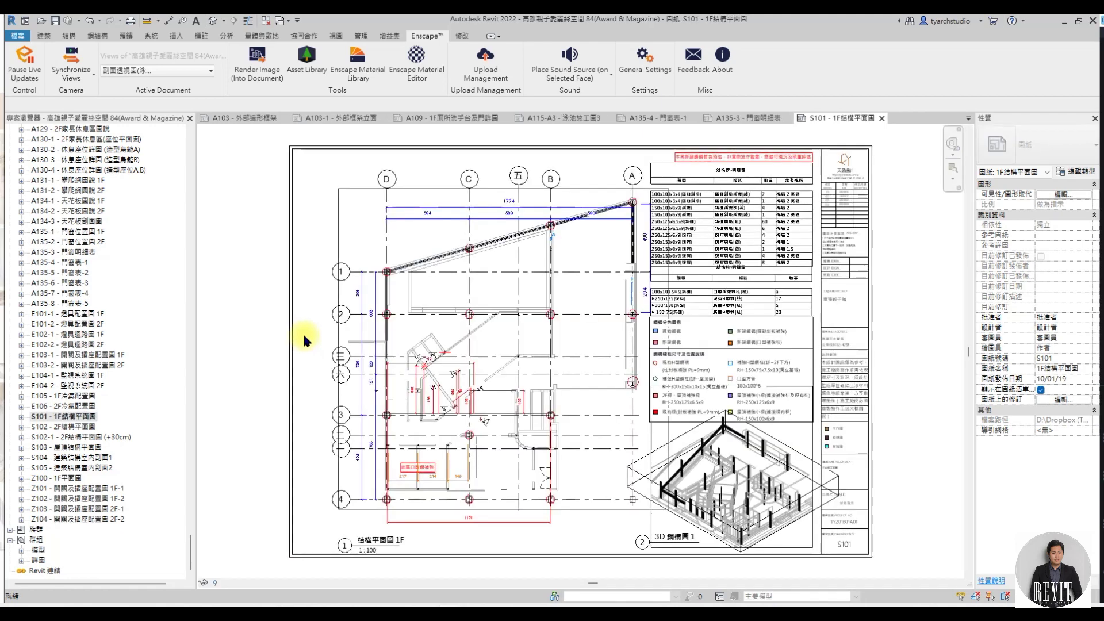
{"action": "scroll", "coordinate": [739, 495], "scroll_direction": "up", "scroll_amount": 1}
{"action": "scroll", "coordinate": [736, 511], "scroll_direction": "up", "scroll_amount": 1}
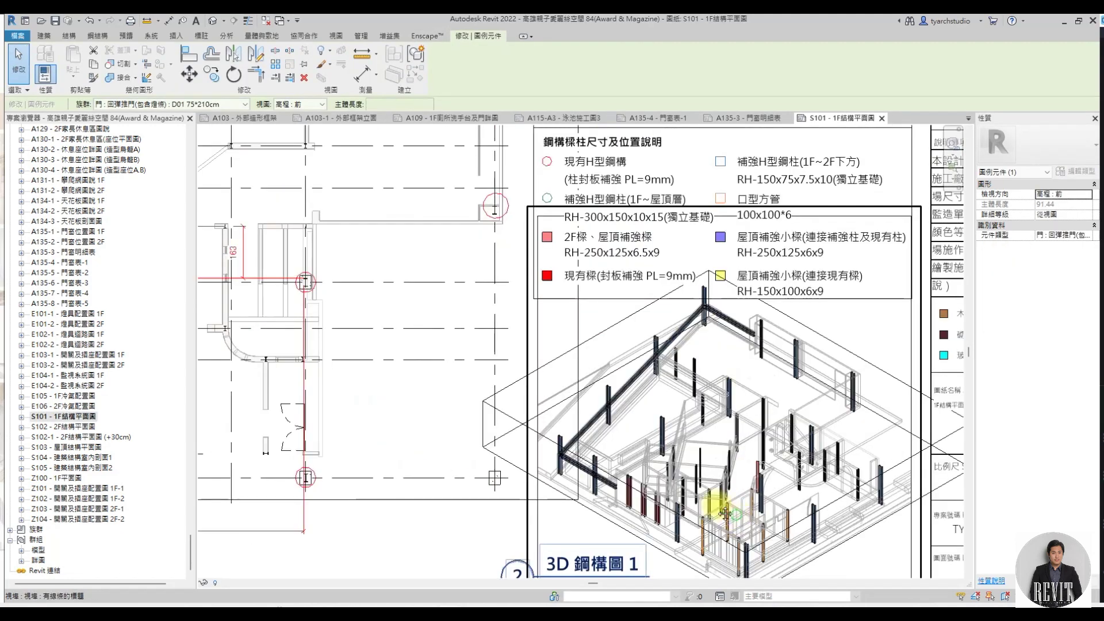
{"action": "scroll", "coordinate": [719, 520], "scroll_direction": "up", "scroll_amount": 2}
{"action": "scroll", "coordinate": [531, 428], "scroll_direction": "up", "scroll_amount": 2}
{"action": "scroll", "coordinate": [468, 276], "scroll_direction": "down", "scroll_amount": 1}
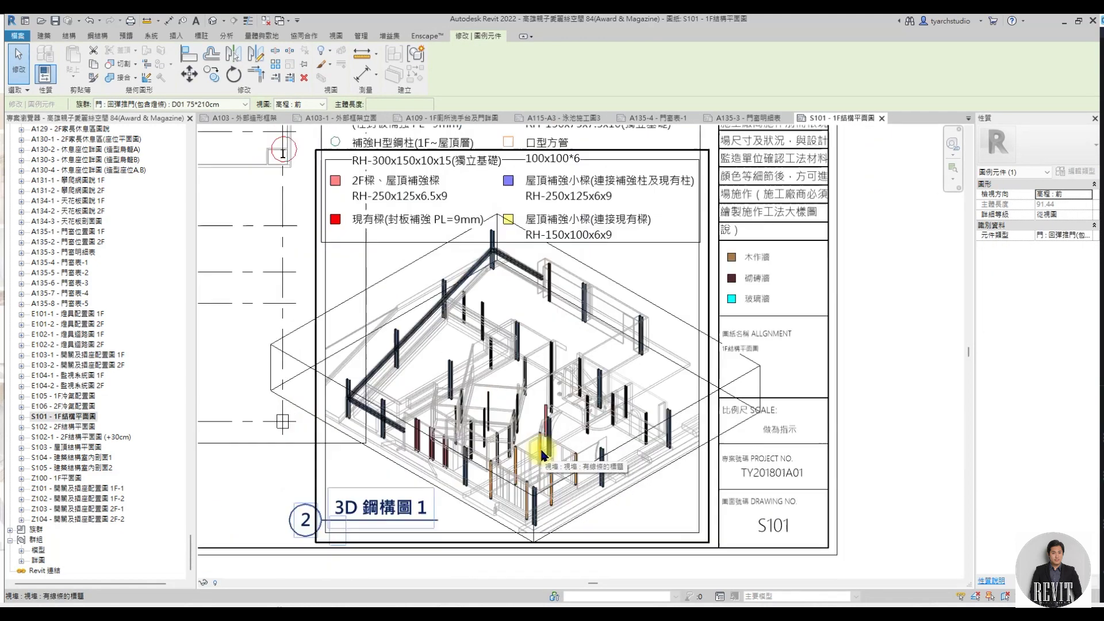
{"action": "scroll", "coordinate": [513, 313], "scroll_direction": "down", "scroll_amount": 1}
{"action": "scroll", "coordinate": [518, 334], "scroll_direction": "down", "scroll_amount": 1}
{"action": "scroll", "coordinate": [382, 352], "scroll_direction": "down", "scroll_amount": 1}
{"action": "scroll", "coordinate": [606, 461], "scroll_direction": "down", "scroll_amount": 1}
Open sheet S102 2F結構平面圖 from the Sheets list.
{"action": "scroll", "coordinate": [665, 211], "scroll_direction": "up", "scroll_amount": 1}
{"action": "scroll", "coordinate": [698, 222], "scroll_direction": "up", "scroll_amount": 1}
{"action": "scroll", "coordinate": [704, 230], "scroll_direction": "up", "scroll_amount": 1}
{"action": "scroll", "coordinate": [703, 230], "scroll_direction": "down", "scroll_amount": 2}
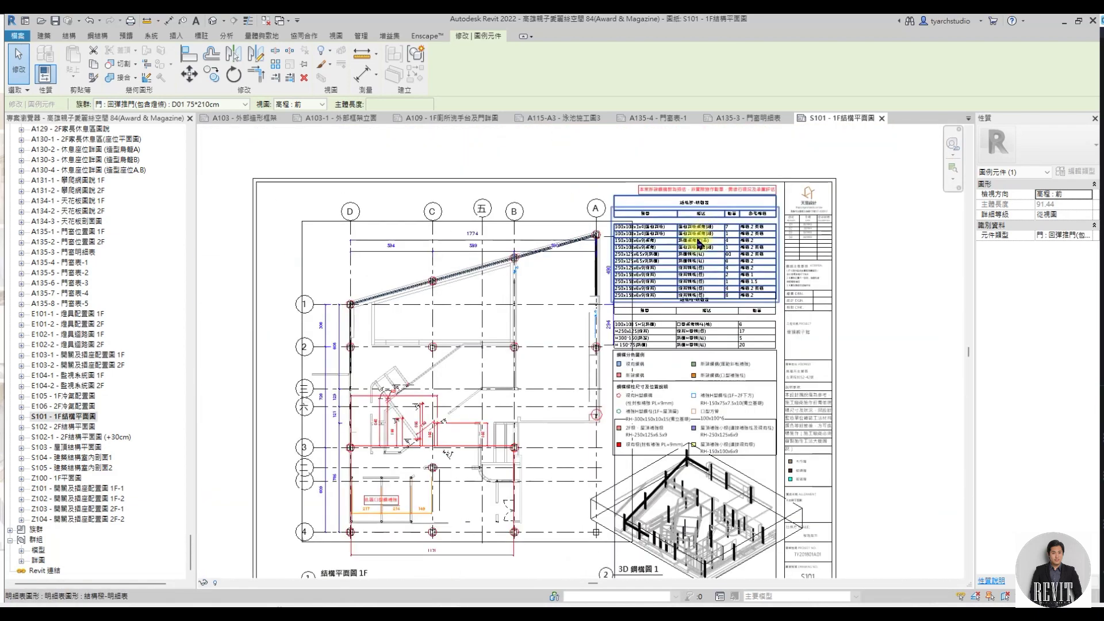
{"action": "scroll", "coordinate": [599, 374], "scroll_direction": "down", "scroll_amount": 1}
{"action": "left_click", "coordinate": [77, 428]}
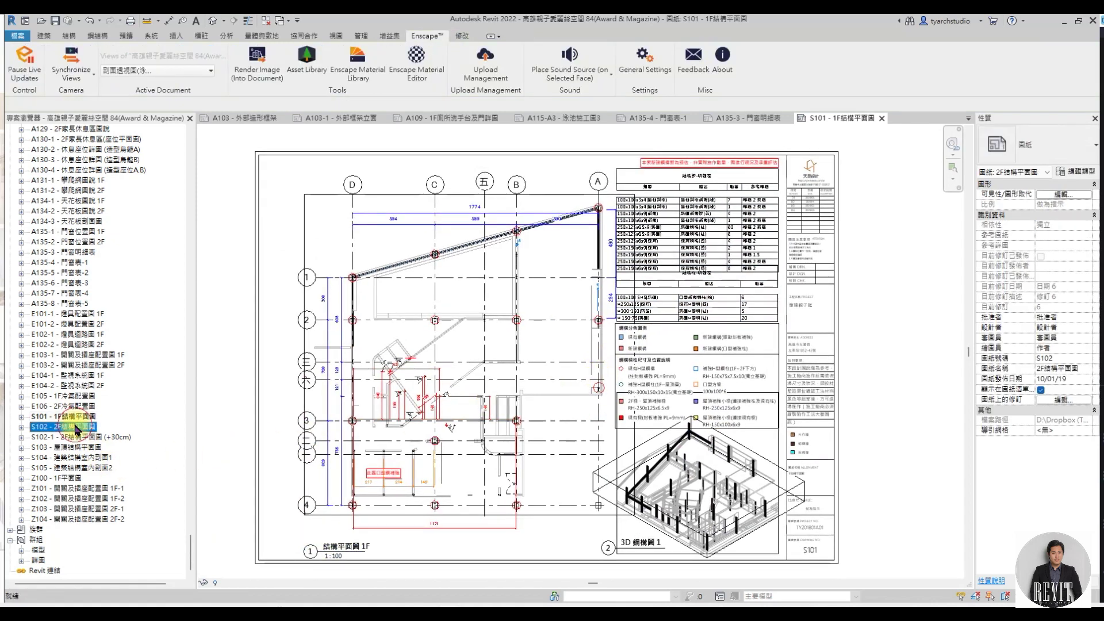
{"action": "double_click", "coordinate": [76, 427]}
Zoom into the S102 2F structural plan and its steel legend.
{"action": "left_click", "coordinate": [467, 378]}
{"action": "scroll", "coordinate": [381, 389], "scroll_direction": "up", "scroll_amount": 3}
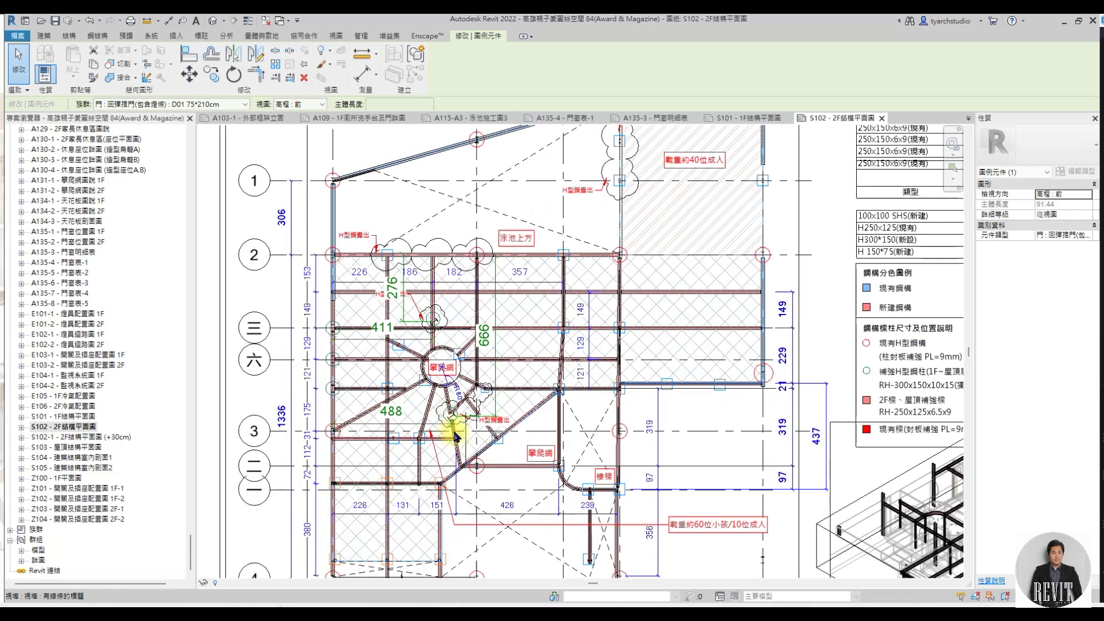
{"action": "scroll", "coordinate": [459, 390], "scroll_direction": "up", "scroll_amount": 1}
{"action": "scroll", "coordinate": [460, 390], "scroll_direction": "down", "scroll_amount": 1}
{"action": "scroll", "coordinate": [690, 426], "scroll_direction": "down", "scroll_amount": 2}
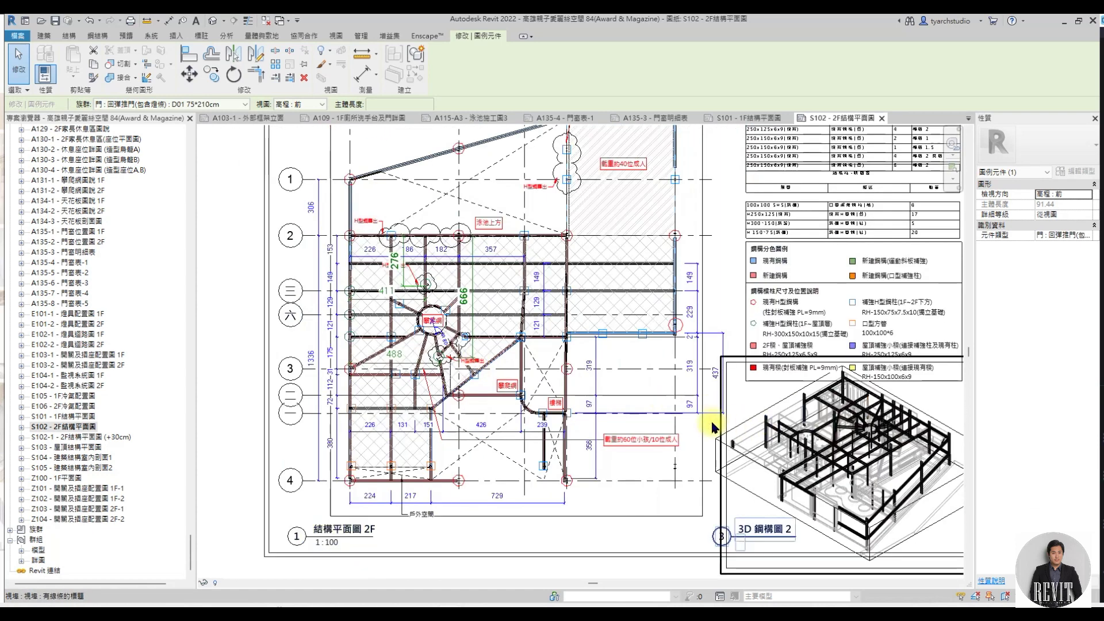
{"action": "scroll", "coordinate": [623, 431], "scroll_direction": "down", "scroll_amount": 1}
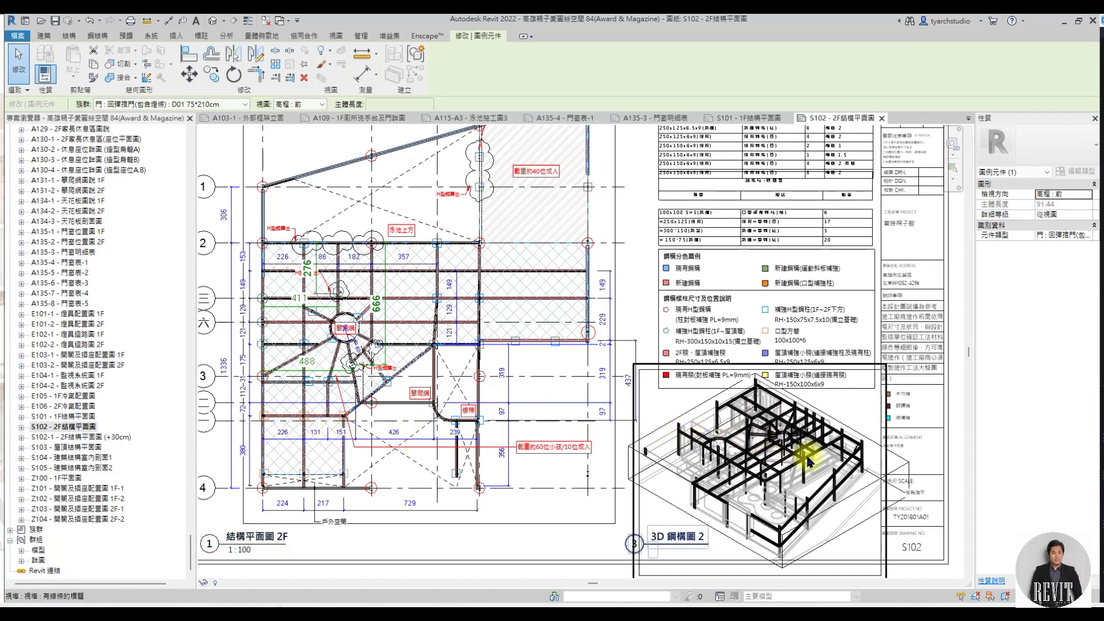
Inspect the colour-coded 3D 鋼構圖 2 steel frame close up, then open sheet S104.
{"action": "scroll", "coordinate": [692, 456], "scroll_direction": "right", "scroll_amount": 3, "text": "shift"}
{"action": "scroll", "coordinate": [692, 456], "scroll_direction": "up", "scroll_amount": 2}
{"action": "scroll", "coordinate": [661, 459], "scroll_direction": "up", "scroll_amount": 2}
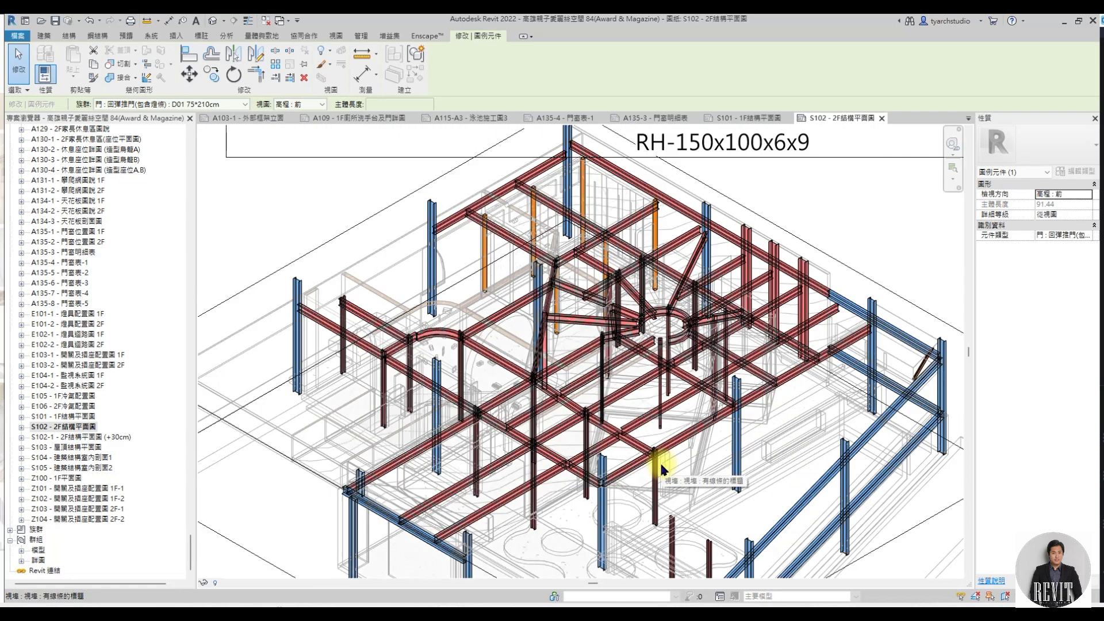
{"action": "scroll", "coordinate": [660, 461], "scroll_direction": "up", "scroll_amount": 1}
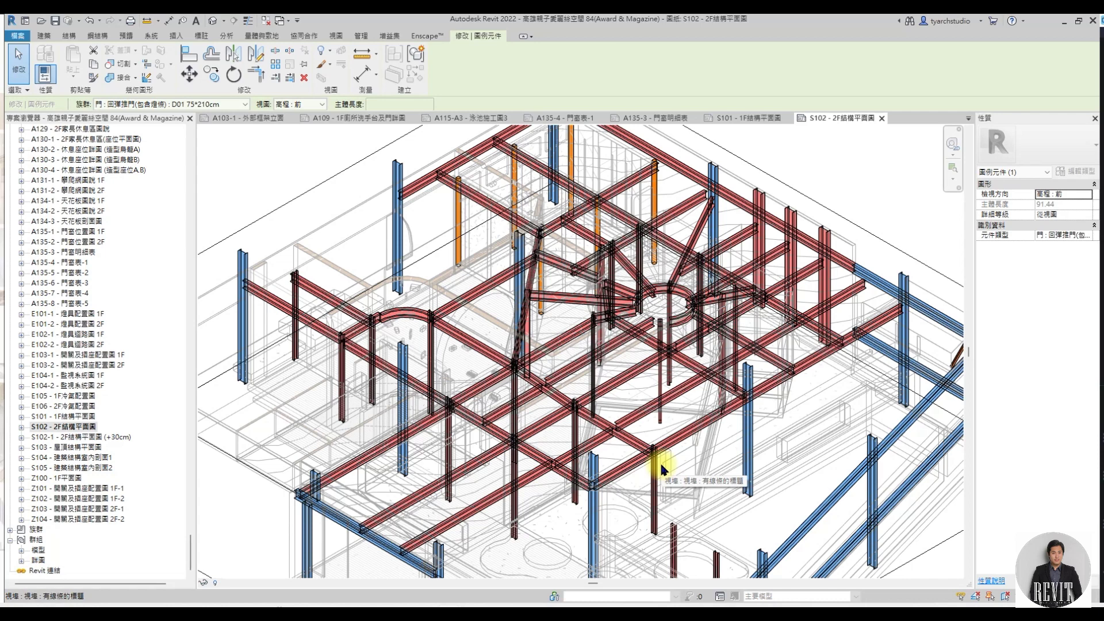
{"action": "scroll", "coordinate": [659, 461], "scroll_direction": "down", "scroll_amount": 3}
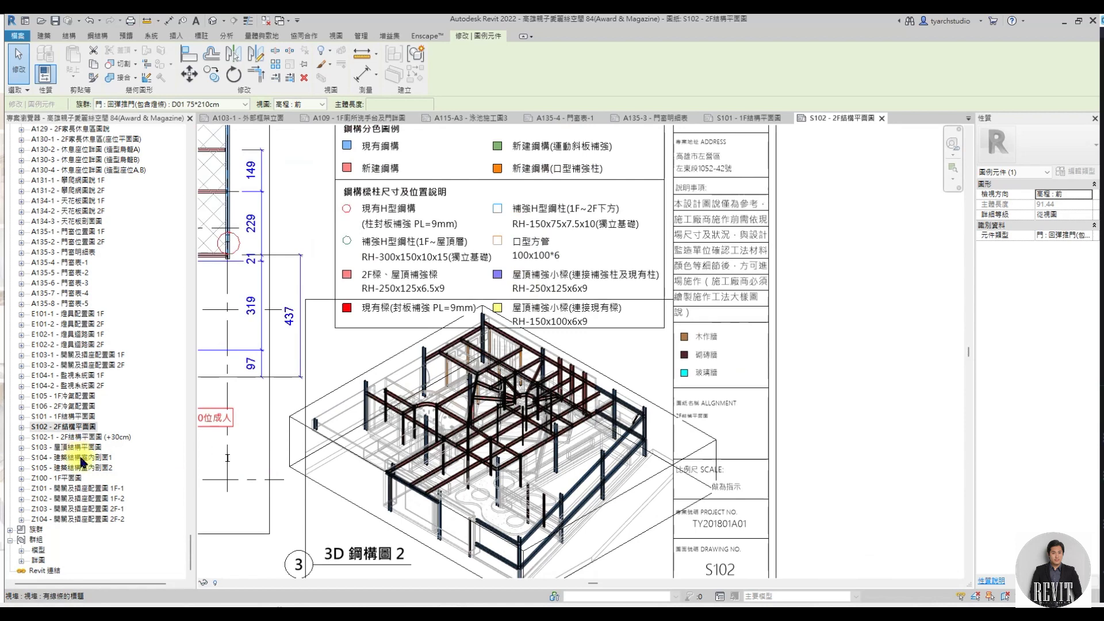
{"action": "left_click", "coordinate": [87, 459]}
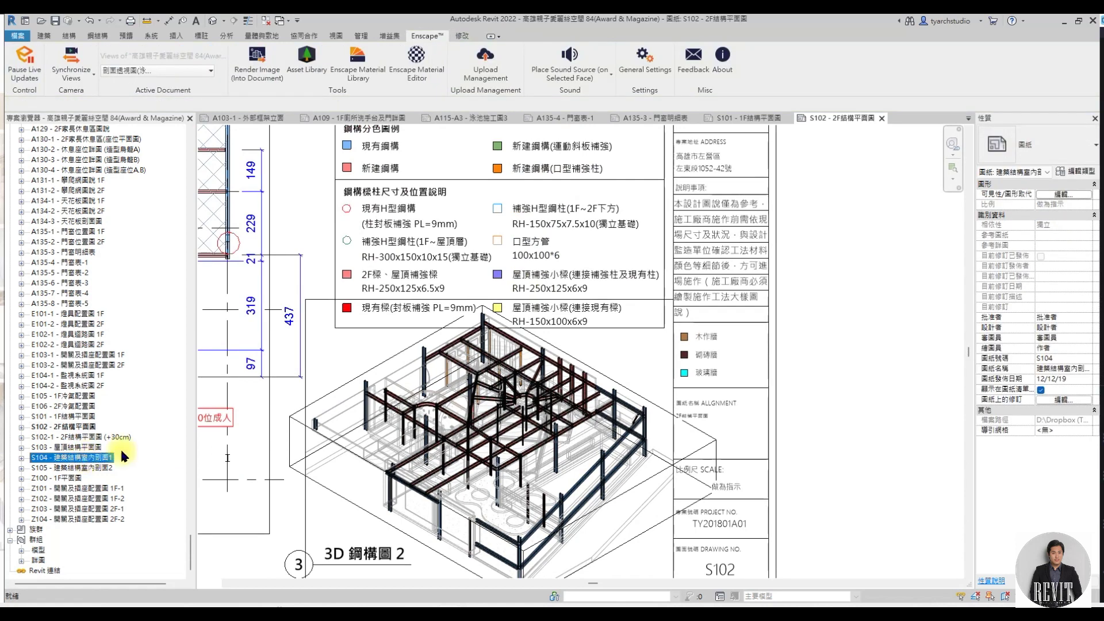
{"action": "double_click", "coordinate": [122, 456]}
Select S104's lower and +30cm section viewports, then open sheet Z101 開關及插座配置圖 1F-1.
{"action": "left_click", "coordinate": [412, 437]}
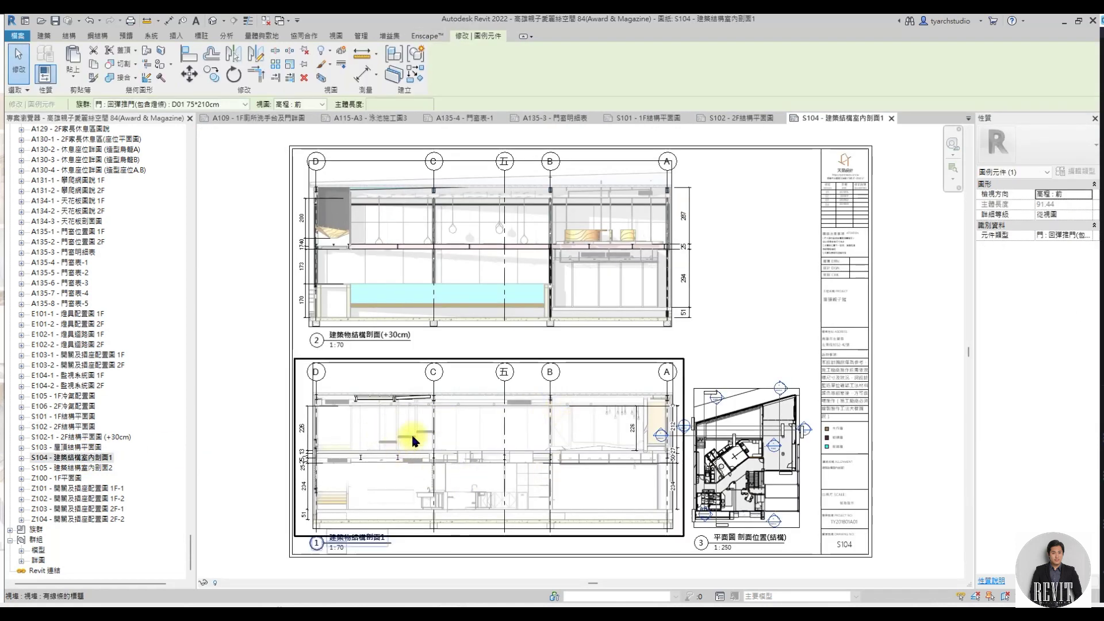
{"action": "left_click", "coordinate": [629, 211]}
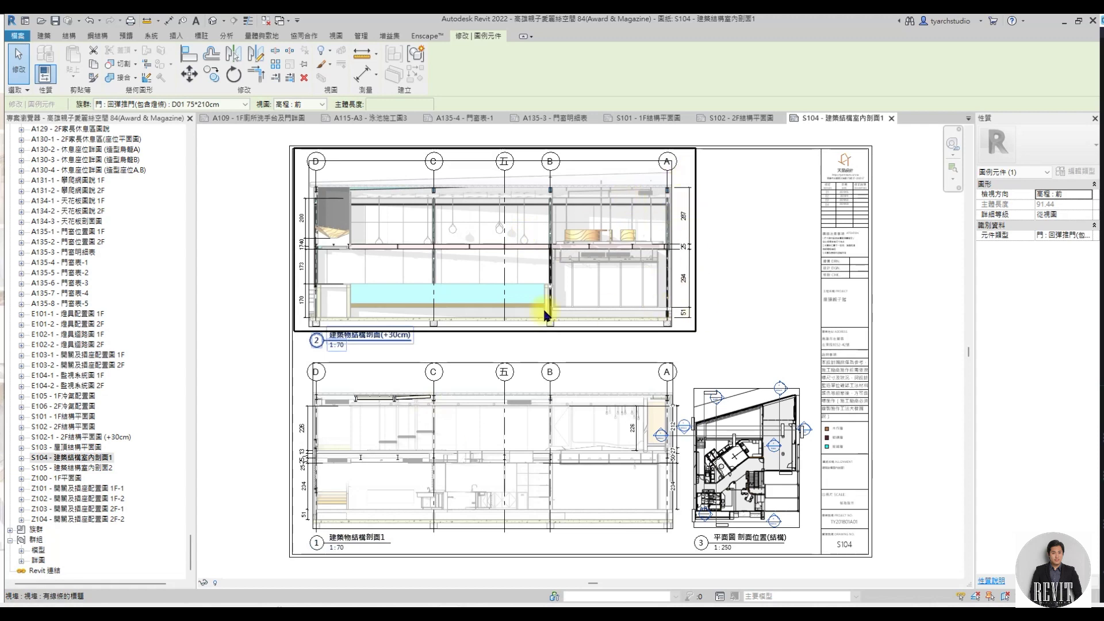
{"action": "double_click", "coordinate": [90, 489]}
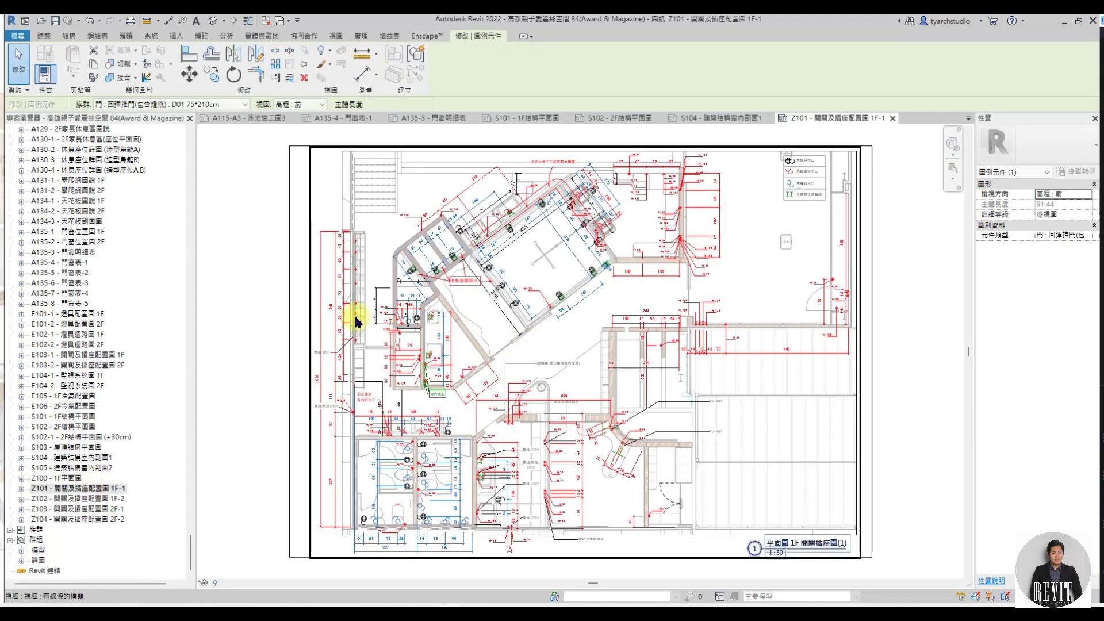
Zoom into the Z101 outlet layout and select an H: 110 height tag.
{"action": "scroll", "coordinate": [347, 259], "scroll_direction": "up", "scroll_amount": 3}
{"action": "scroll", "coordinate": [340, 259], "scroll_direction": "up", "scroll_amount": 2}
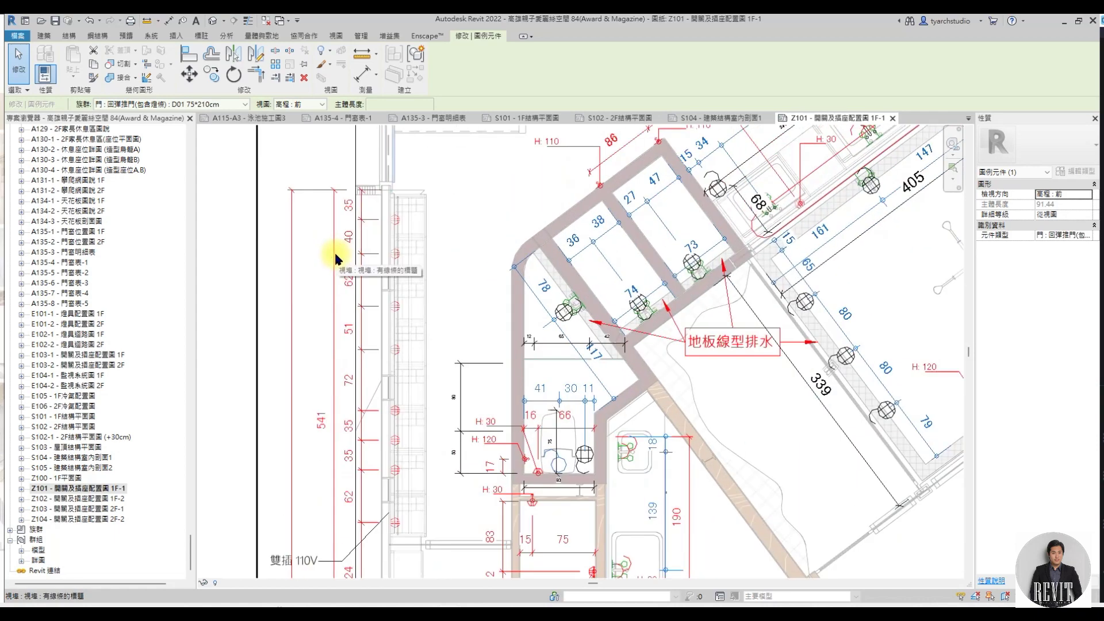
{"action": "scroll", "coordinate": [506, 352], "scroll_direction": "up", "scroll_amount": 2}
{"action": "scroll", "coordinate": [523, 210], "scroll_direction": "up", "scroll_amount": 2}
{"action": "scroll", "coordinate": [561, 263], "scroll_direction": "up", "scroll_amount": 1}
{"action": "scroll", "coordinate": [561, 264], "scroll_direction": "down", "scroll_amount": 2}
{"action": "scroll", "coordinate": [646, 291], "scroll_direction": "down", "scroll_amount": 2}
{"action": "scroll", "coordinate": [661, 278], "scroll_direction": "down", "scroll_amount": 1}
{"action": "scroll", "coordinate": [564, 240], "scroll_direction": "up", "scroll_amount": 2}
{"action": "left_click", "coordinate": [516, 204]}
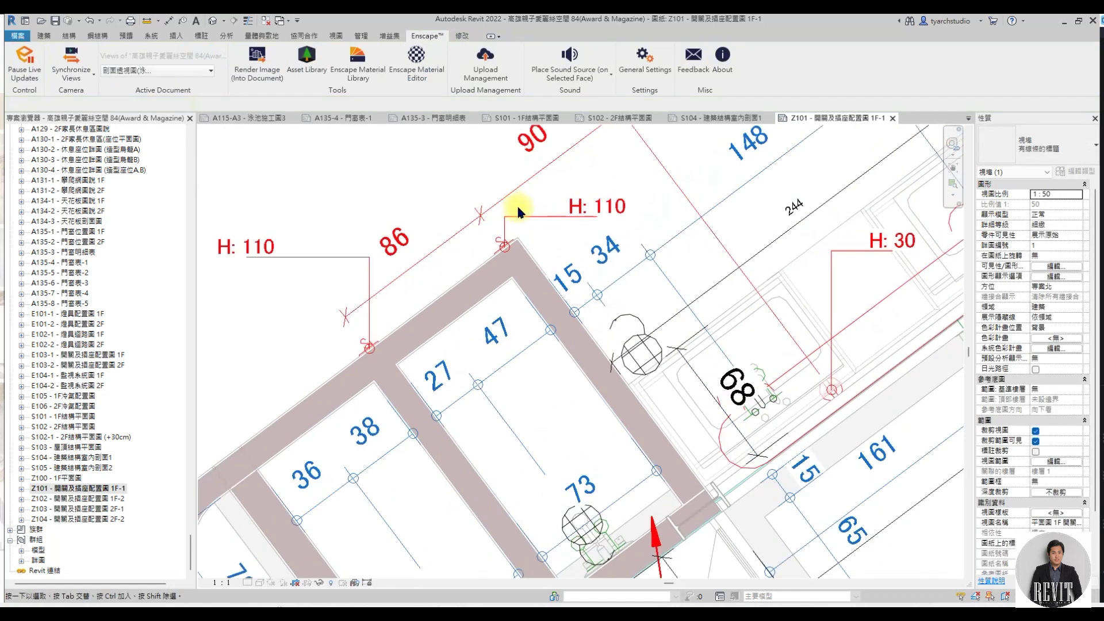
{"action": "scroll", "coordinate": [519, 227], "scroll_direction": "up", "scroll_amount": 2}
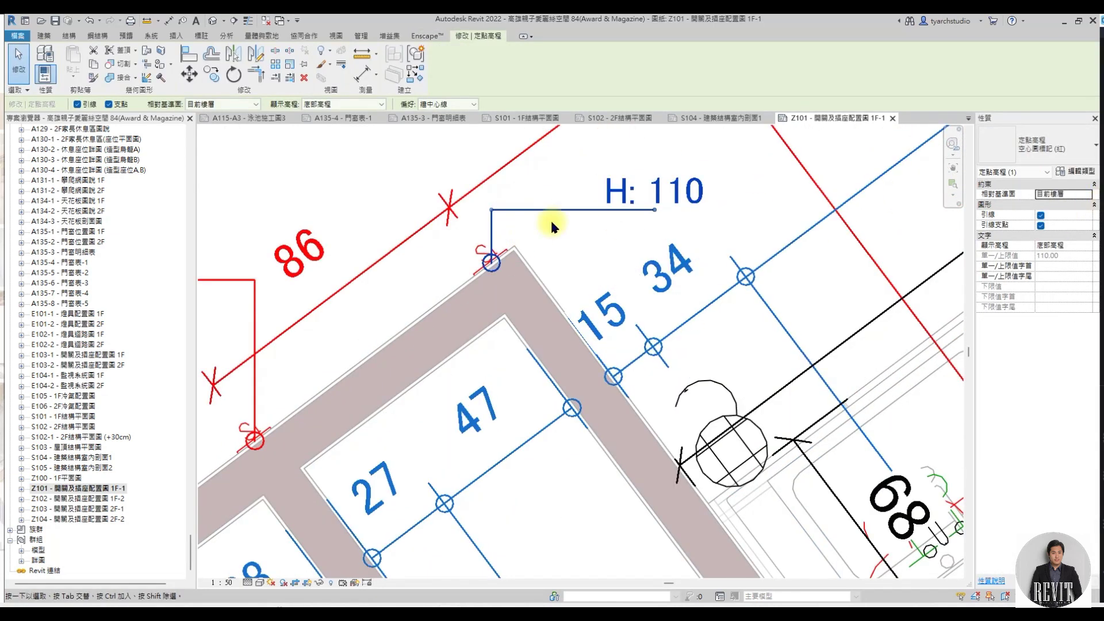
{"action": "scroll", "coordinate": [493, 239], "scroll_direction": "up", "scroll_amount": 2}
{"action": "scroll", "coordinate": [584, 229], "scroll_direction": "down", "scroll_amount": 2}
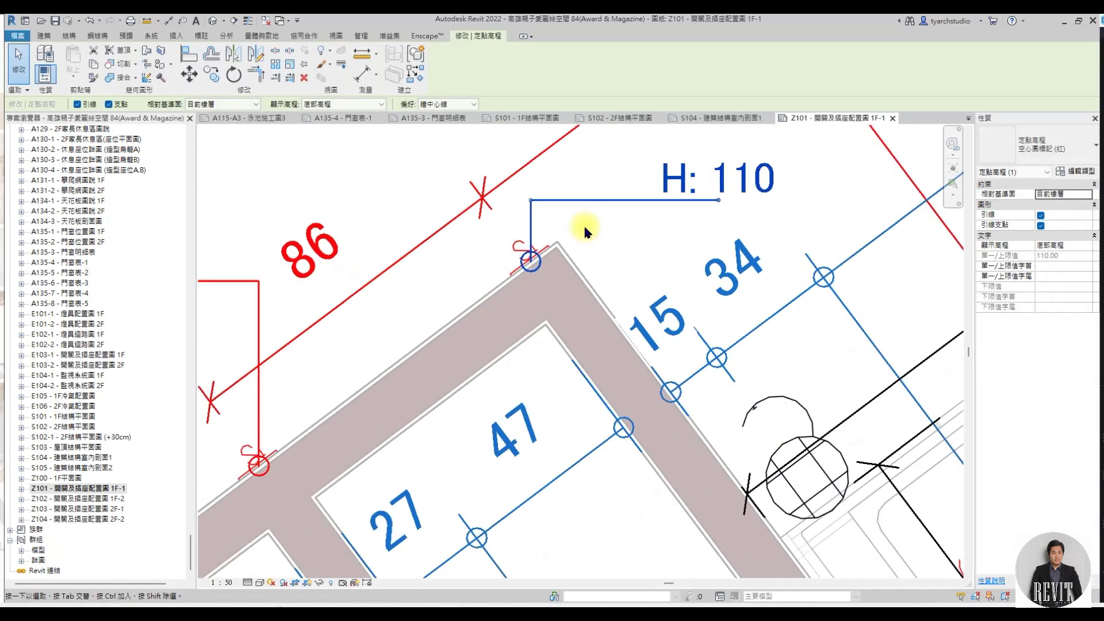
{"action": "scroll", "coordinate": [549, 229], "scroll_direction": "up", "scroll_amount": 2}
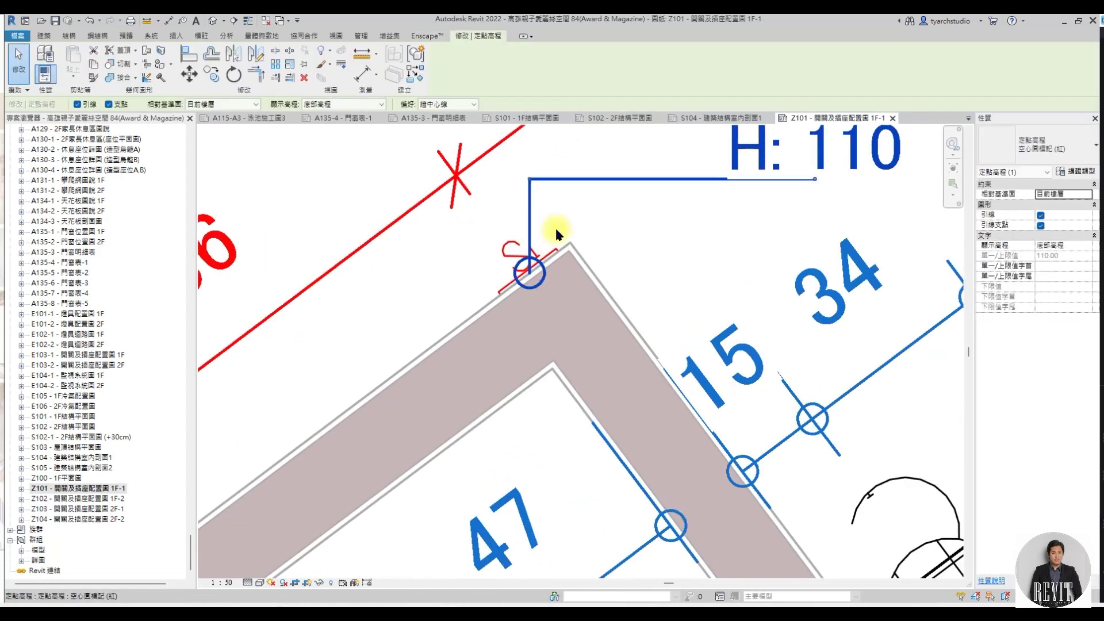
{"action": "left_click", "coordinate": [1077, 244]}
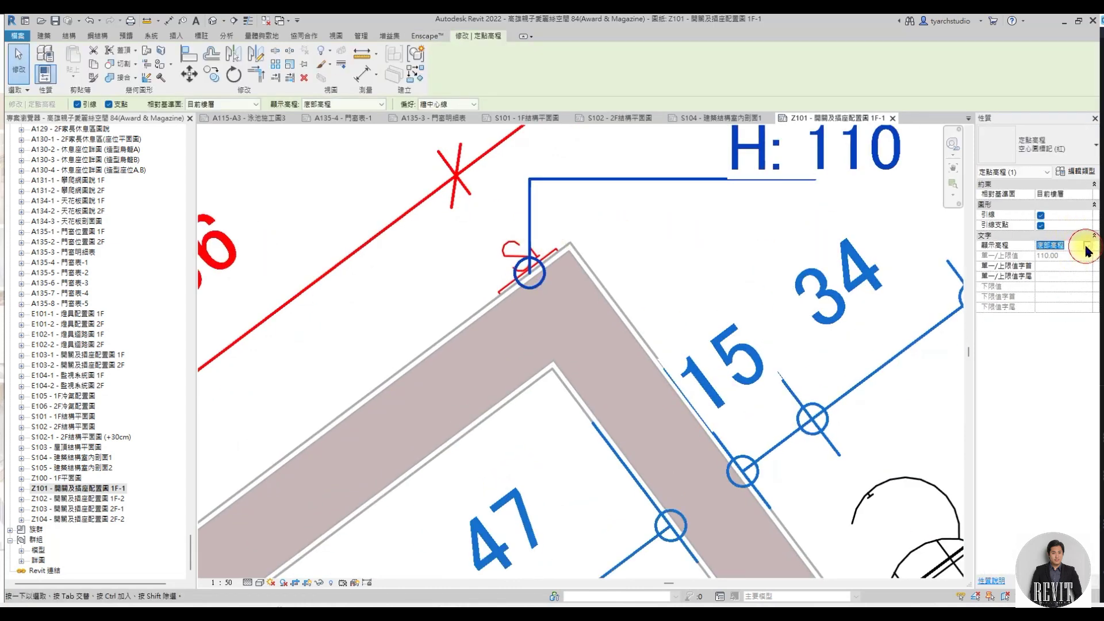
{"action": "left_click", "coordinate": [1071, 264]}
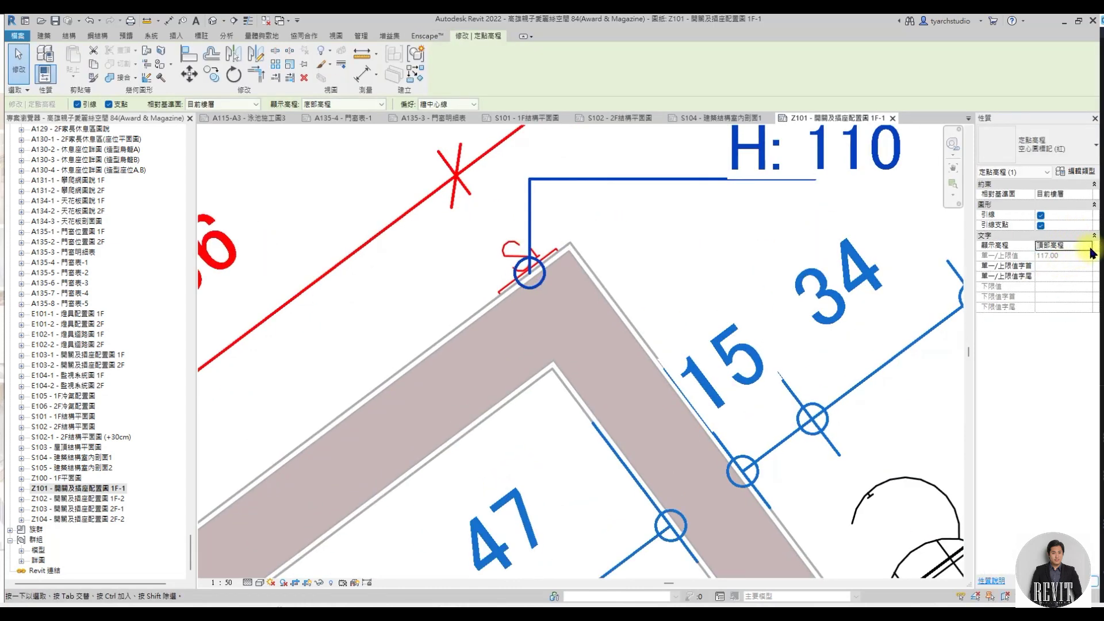
{"action": "scroll", "coordinate": [677, 253], "scroll_direction": "down", "scroll_amount": 1}
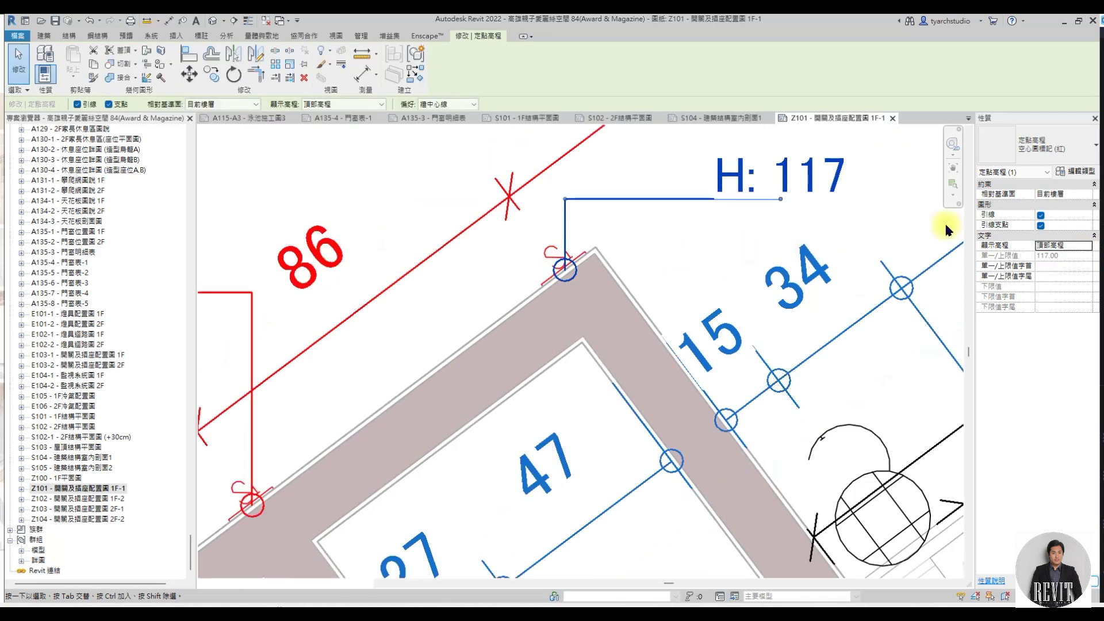
{"action": "middle_click_drag", "start_coordinate": [810, 178], "coordinate": [739, 210]}
{"action": "left_click", "coordinate": [1086, 249]}
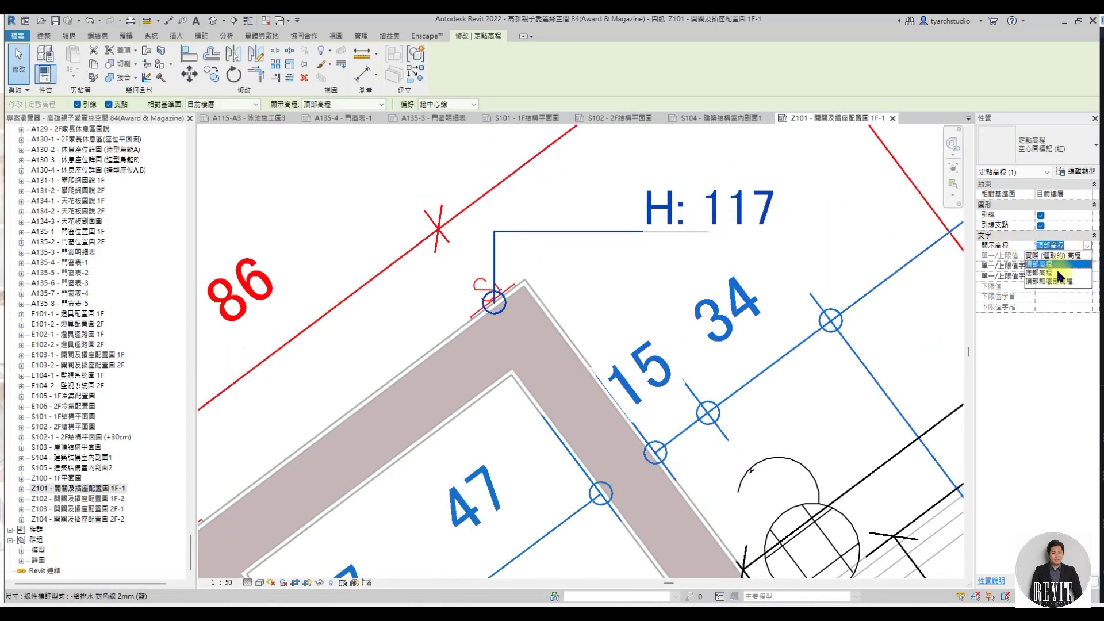
{"action": "left_click", "coordinate": [1057, 273]}
{"action": "left_click", "coordinate": [668, 249]}
{"action": "scroll", "coordinate": [668, 250], "scroll_direction": "down", "scroll_amount": 3}
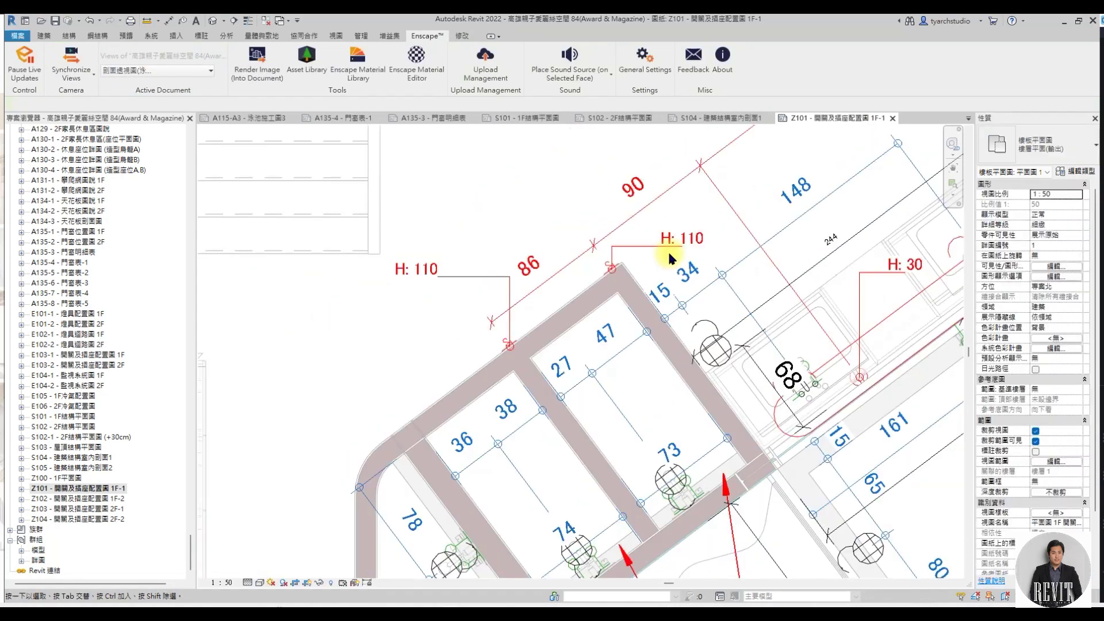
{"action": "scroll", "coordinate": [636, 274], "scroll_direction": "down", "scroll_amount": 1}
{"action": "scroll", "coordinate": [637, 273], "scroll_direction": "down", "scroll_amount": 3}
{"action": "scroll", "coordinate": [636, 305], "scroll_direction": "down", "scroll_amount": 2}
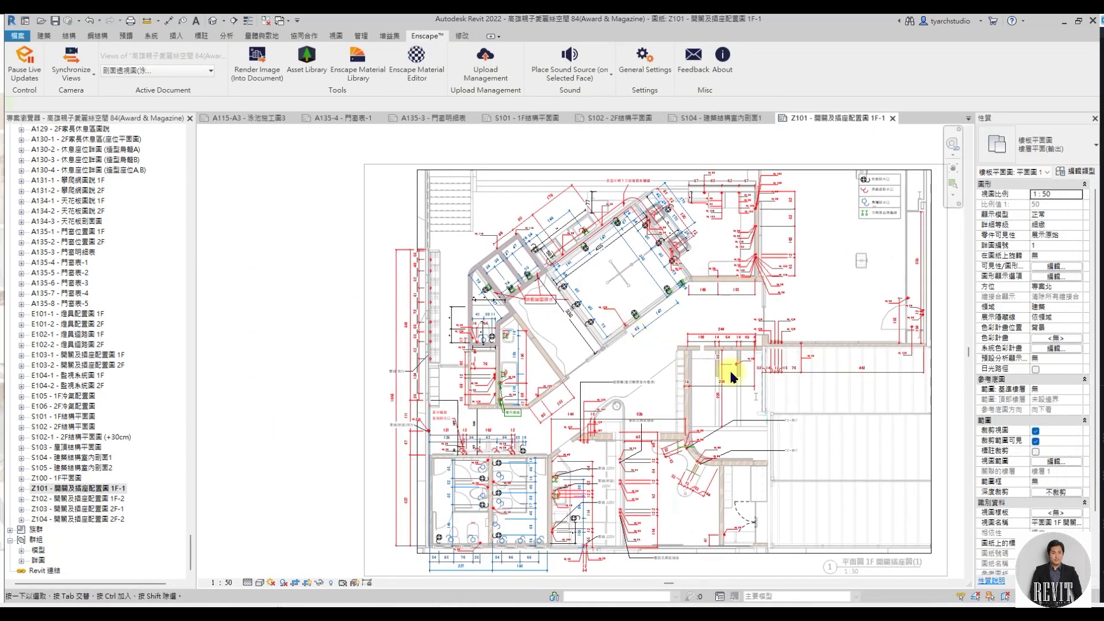
{"action": "scroll", "coordinate": [723, 244], "scroll_direction": "up", "scroll_amount": 4}
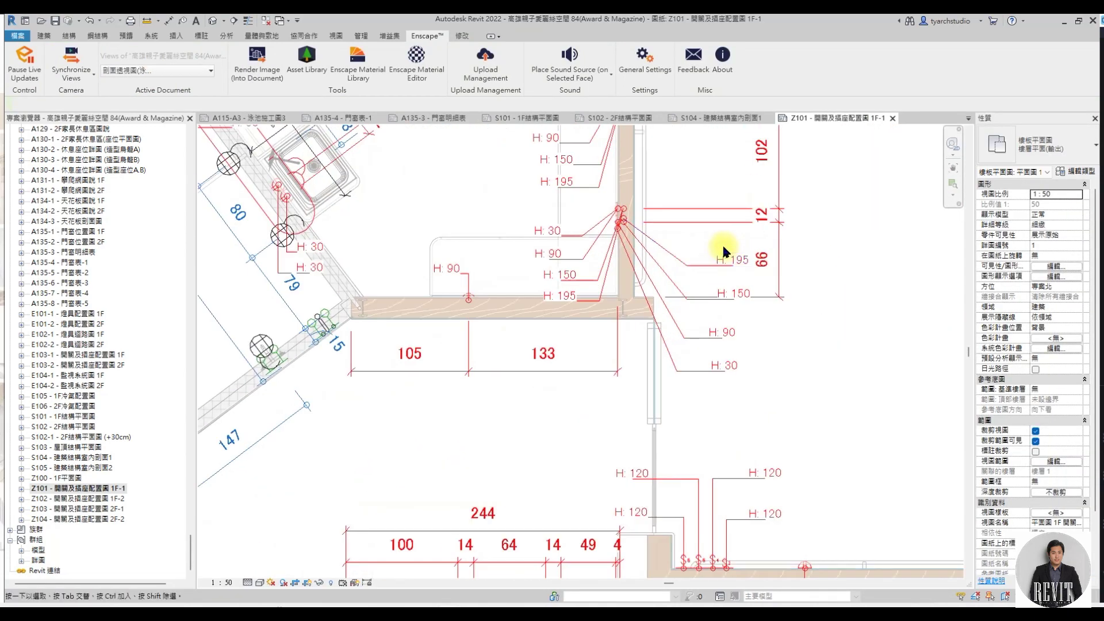
{"action": "scroll", "coordinate": [702, 265], "scroll_direction": "down", "scroll_amount": 2}
{"action": "scroll", "coordinate": [655, 293], "scroll_direction": "down", "scroll_amount": 2}
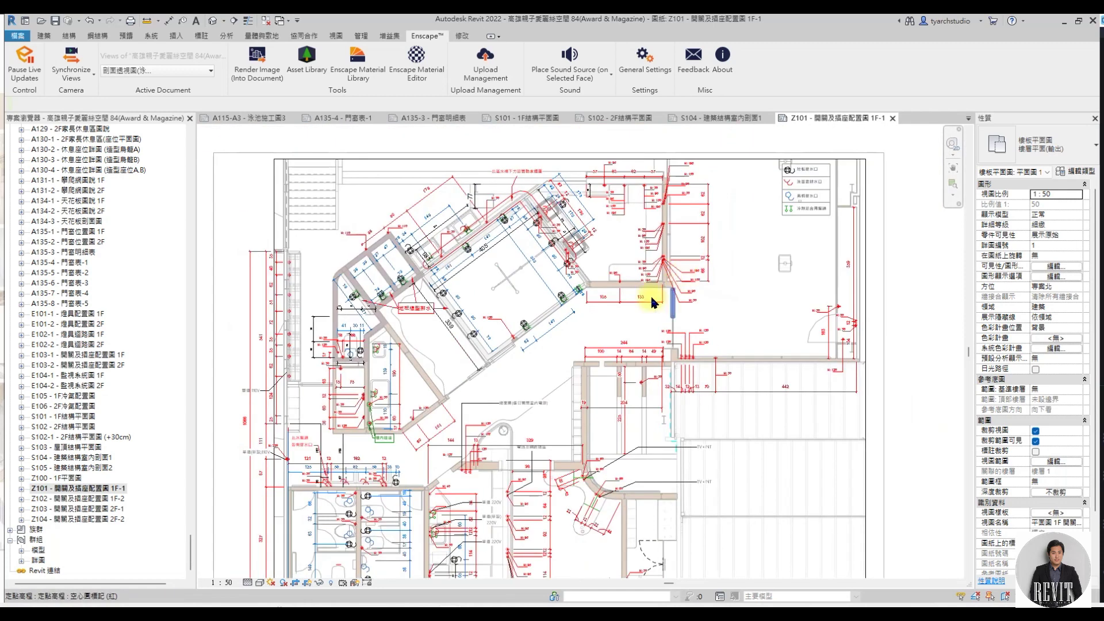
{"action": "scroll", "coordinate": [665, 274], "scroll_direction": "up", "scroll_amount": 1}
{"action": "scroll", "coordinate": [663, 268], "scroll_direction": "down", "scroll_amount": 1}
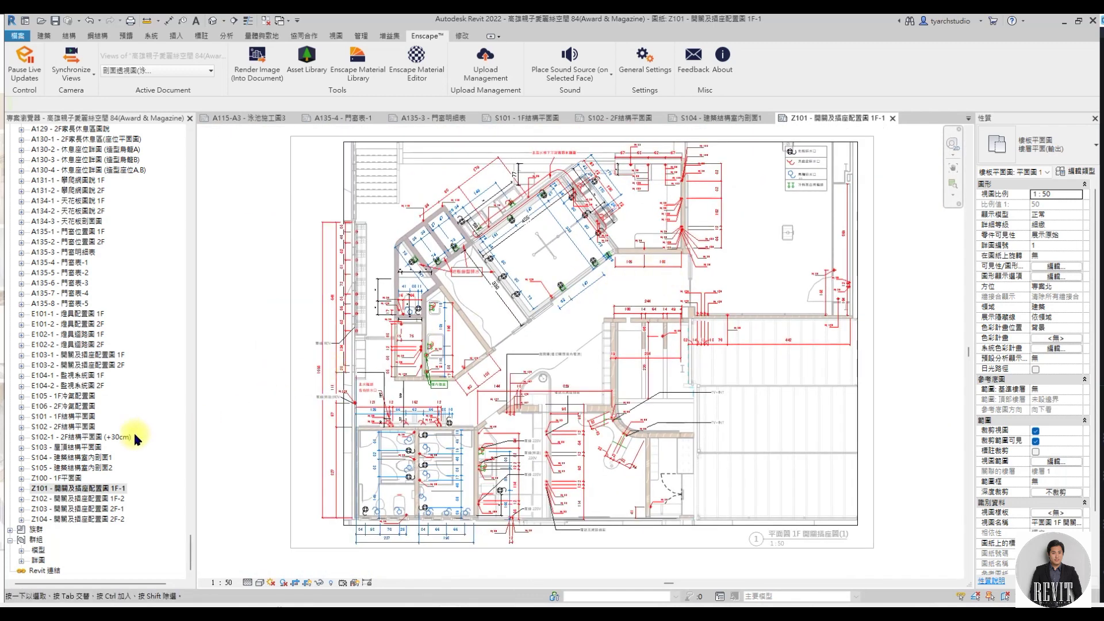
{"action": "scroll", "coordinate": [123, 438], "scroll_direction": "up", "scroll_amount": 10}
{"action": "scroll", "coordinate": [98, 438], "scroll_direction": "up", "scroll_amount": 10}
{"action": "scroll", "coordinate": [98, 429], "scroll_direction": "up", "scroll_amount": 5}
{"action": "scroll", "coordinate": [100, 417], "scroll_direction": "up", "scroll_amount": 5}
{"action": "scroll", "coordinate": [101, 413], "scroll_direction": "up", "scroll_amount": 5}
{"action": "scroll", "coordinate": [103, 409], "scroll_direction": "up", "scroll_amount": 5}
{"action": "scroll", "coordinate": [105, 409], "scroll_direction": "up", "scroll_amount": 5}
{"action": "scroll", "coordinate": [105, 409], "scroll_direction": "up", "scroll_amount": 5}
{"action": "scroll", "coordinate": [105, 409], "scroll_direction": "up", "scroll_amount": 5}
{"action": "scroll", "coordinate": [105, 408], "scroll_direction": "up", "scroll_amount": 5}
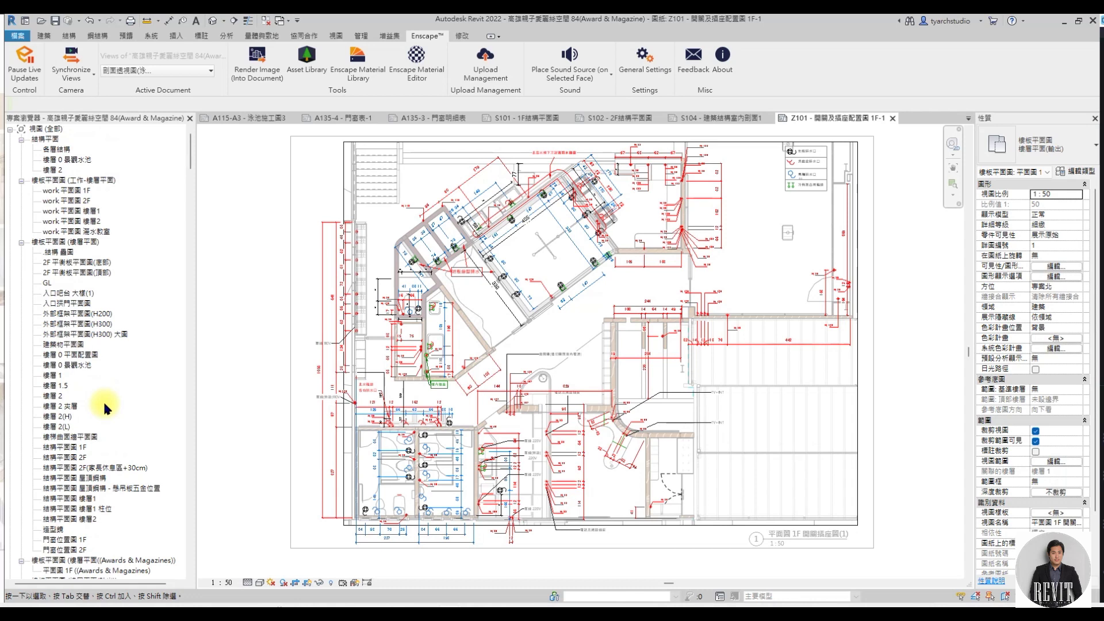
Collapse the floor plan groups and open 平面圖 1F (Awards & Magazines).
{"action": "left_click", "coordinate": [21, 241]}
{"action": "left_click", "coordinate": [21, 180]}
{"action": "left_click", "coordinate": [123, 211]}
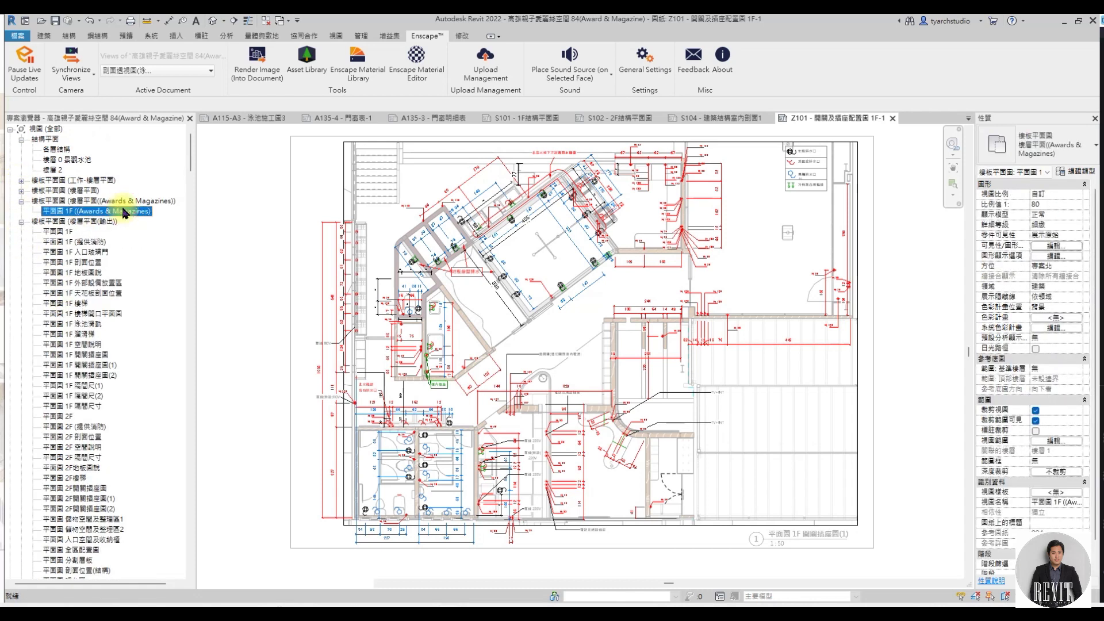
{"action": "double_click", "coordinate": [124, 211]}
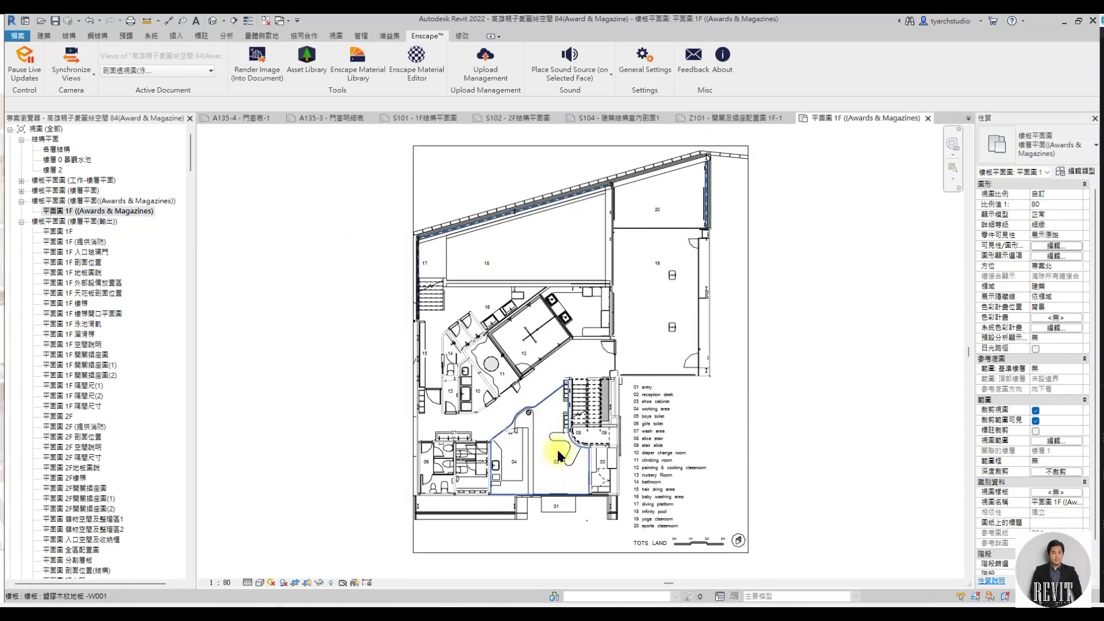
Bring up the plan's Visibility/Graphics overrides and move the window aside.
{"action": "scroll", "coordinate": [506, 423], "scroll_direction": "down", "scroll_amount": 3}
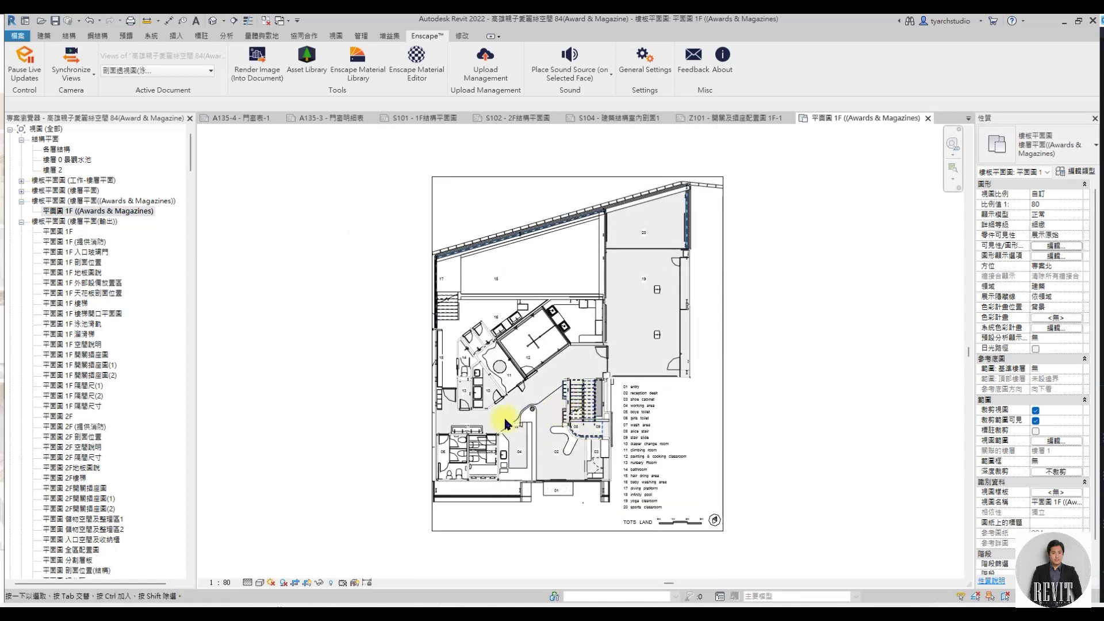
{"action": "scroll", "coordinate": [506, 424], "scroll_direction": "up", "scroll_amount": 1}
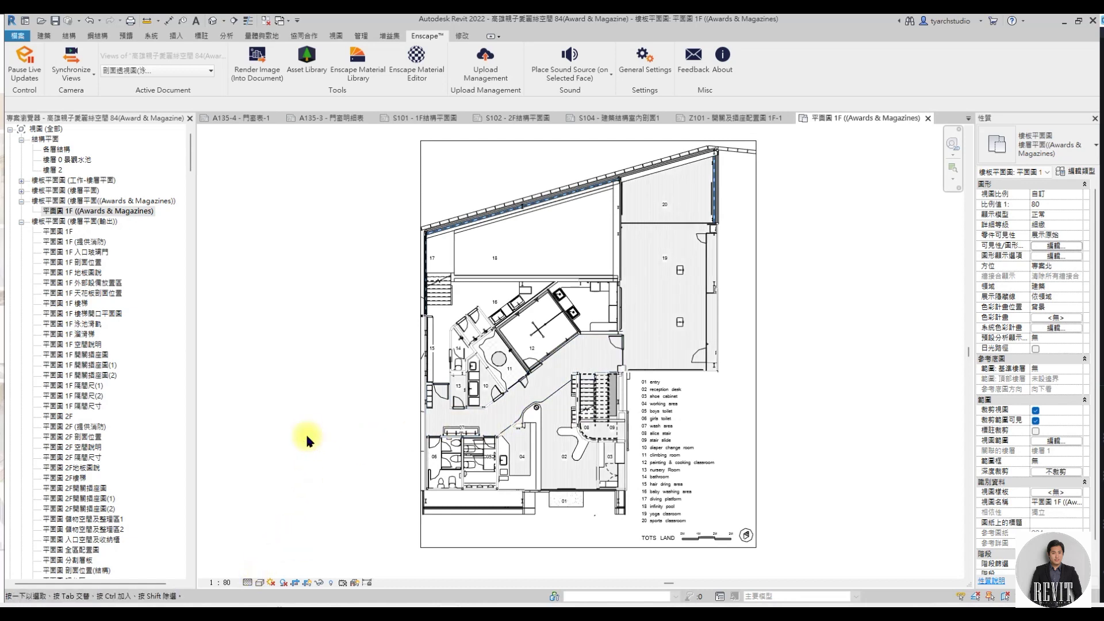
{"action": "key", "text": "v"}
{"action": "key", "text": "v"}
{"action": "mouse_move", "coordinate": [715, 131]}
{"action": "left_mouse_down"}
{"action": "mouse_move", "coordinate": [291, 161]}
{"action": "mouse_move", "coordinate": [648, 146]}
{"action": "mouse_move", "coordinate": [358, 165]}
{"action": "mouse_move", "coordinate": [237, 161]}
{"action": "left_mouse_up"}
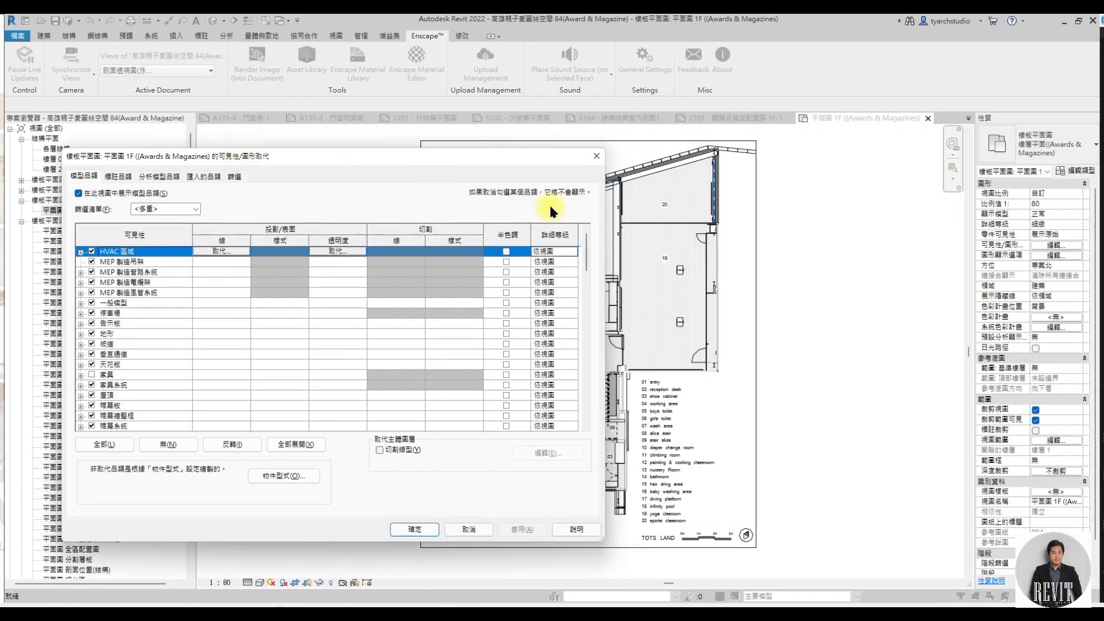
Select the Walls category in Visibility/Graphics, leaving its cut-line override unchanged.
{"action": "mouse_move", "coordinate": [404, 161]}
{"action": "left_mouse_down"}
{"action": "mouse_move", "coordinate": [1029, 147]}
{"action": "mouse_move", "coordinate": [988, 146]}
{"action": "left_mouse_up"}
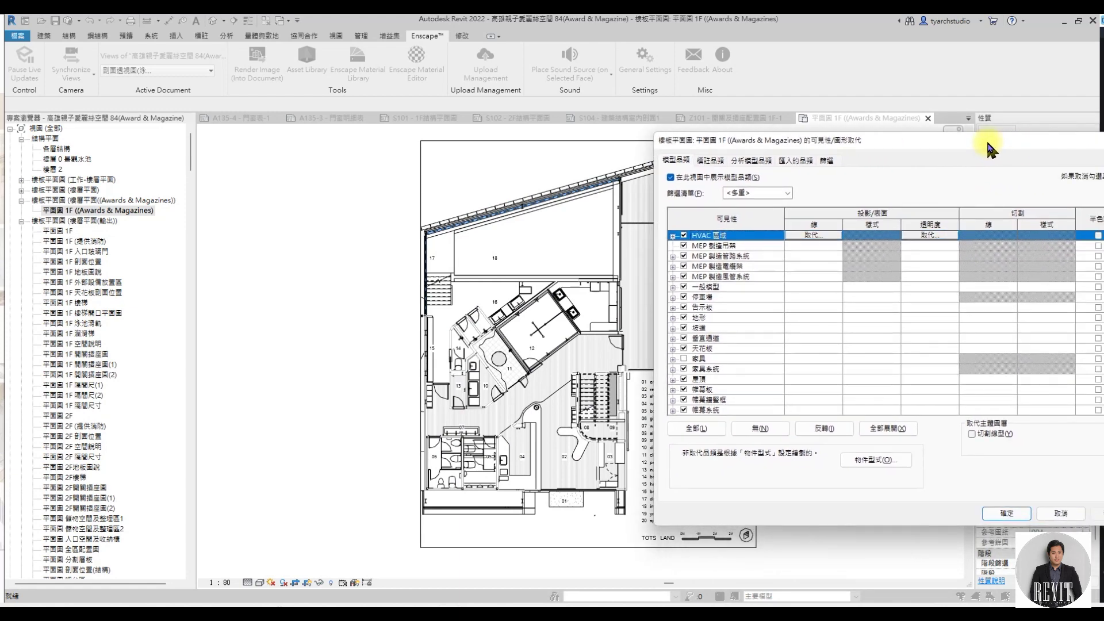
{"action": "scroll", "coordinate": [791, 295], "scroll_direction": "down", "scroll_amount": 3}
{"action": "scroll", "coordinate": [725, 345], "scroll_direction": "down", "scroll_amount": 2}
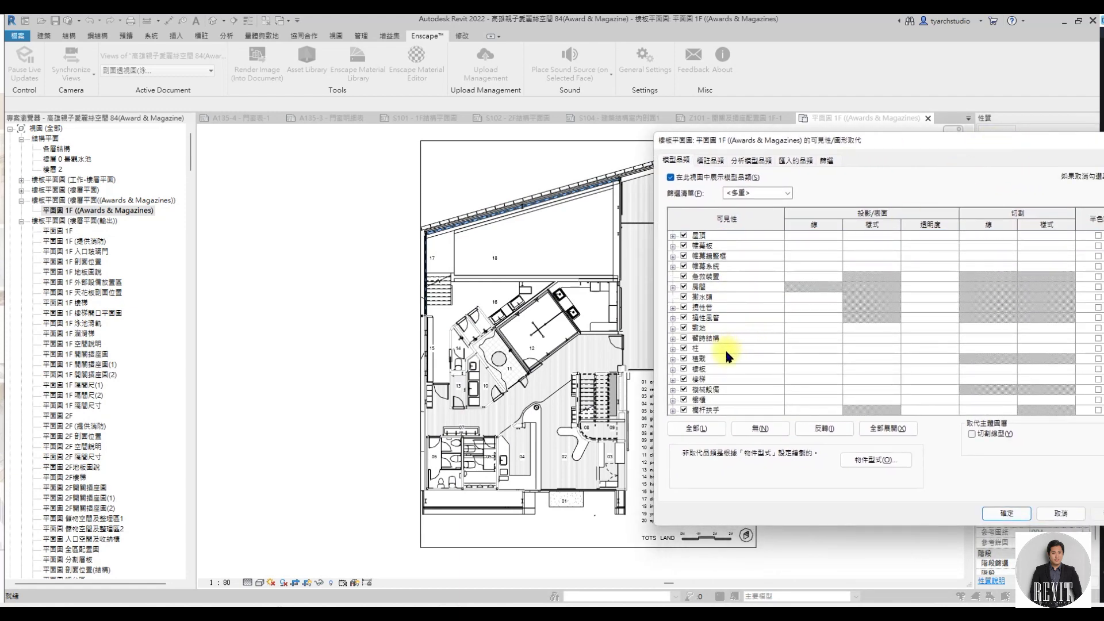
{"action": "scroll", "coordinate": [719, 396], "scroll_direction": "down", "scroll_amount": 1}
{"action": "scroll", "coordinate": [718, 395], "scroll_direction": "down", "scroll_amount": 2}
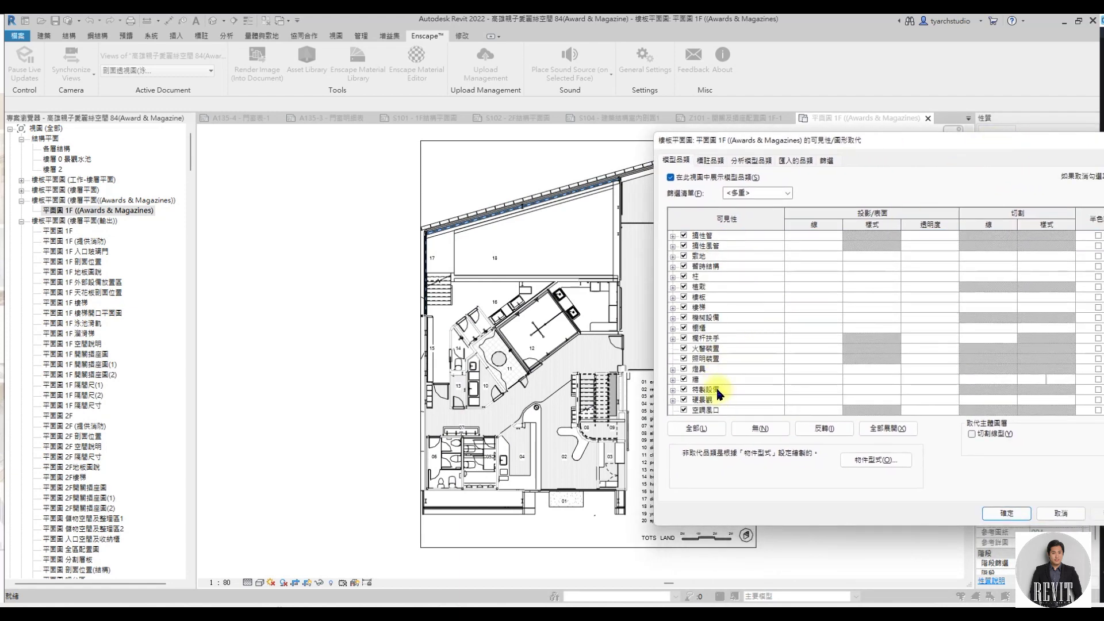
{"action": "left_click", "coordinate": [716, 379]}
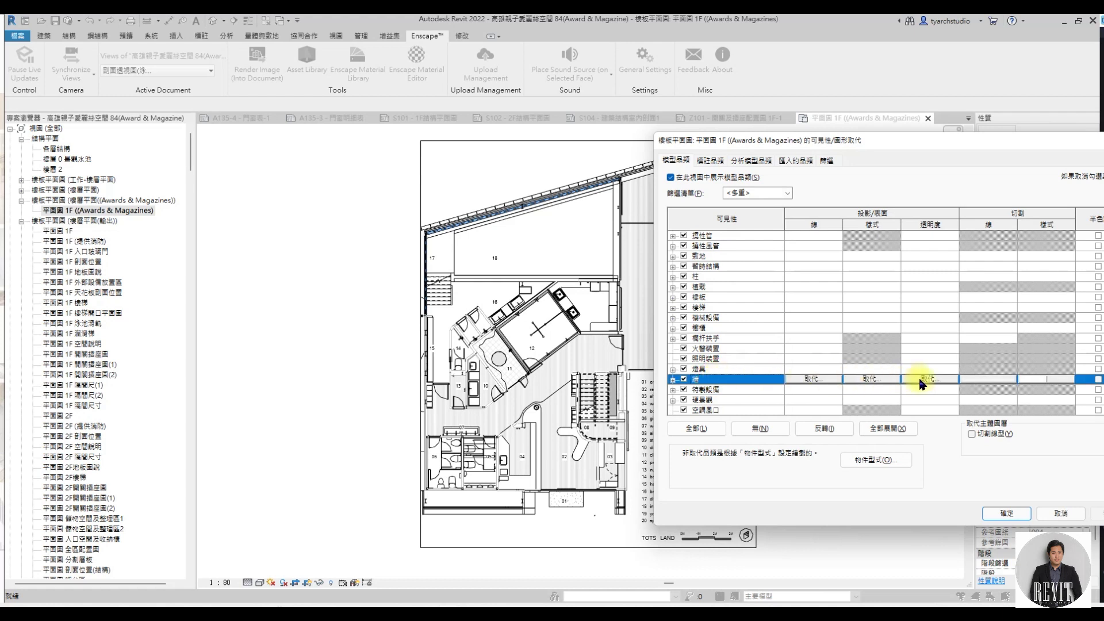
{"action": "left_click", "coordinate": [959, 379]}
{"action": "left_click", "coordinate": [971, 371]}
Override the Walls cut pattern with a black Solid fill foreground and apply.
{"action": "left_click", "coordinate": [1035, 381]}
{"action": "left_click", "coordinate": [923, 298]}
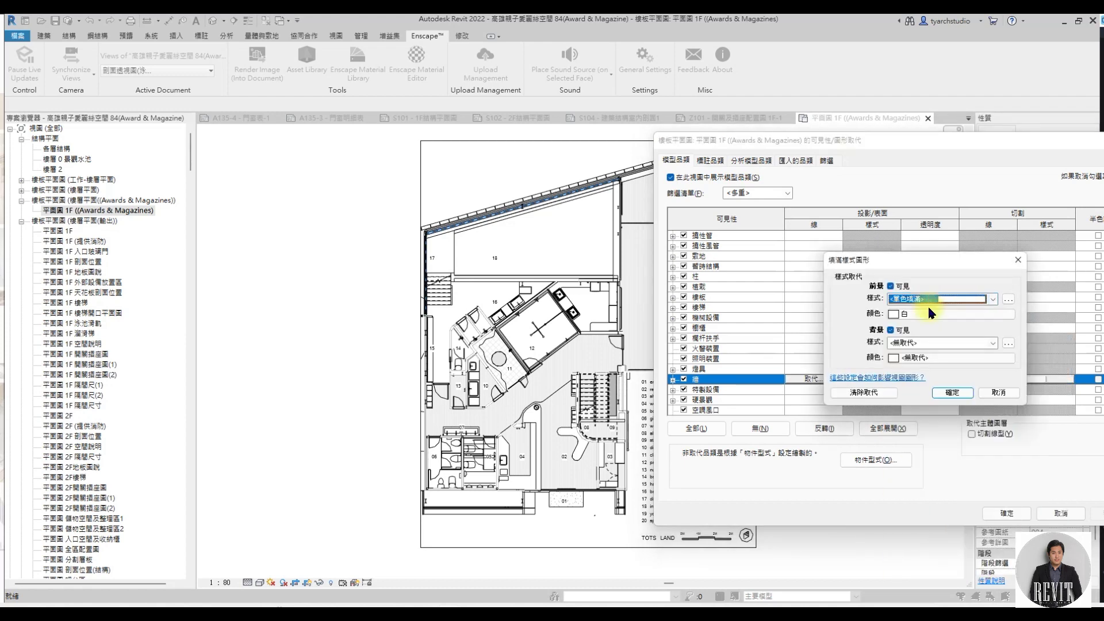
{"action": "left_click", "coordinate": [926, 314]}
{"action": "left_click", "coordinate": [807, 315]}
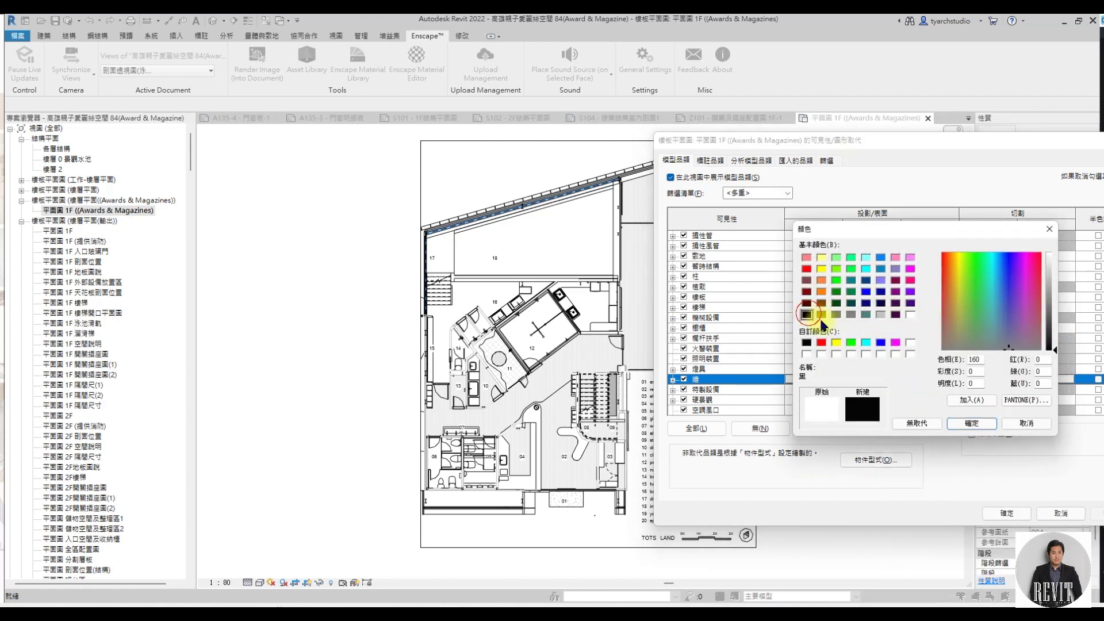
{"action": "left_click", "coordinate": [966, 423]}
{"action": "left_click", "coordinate": [953, 391]}
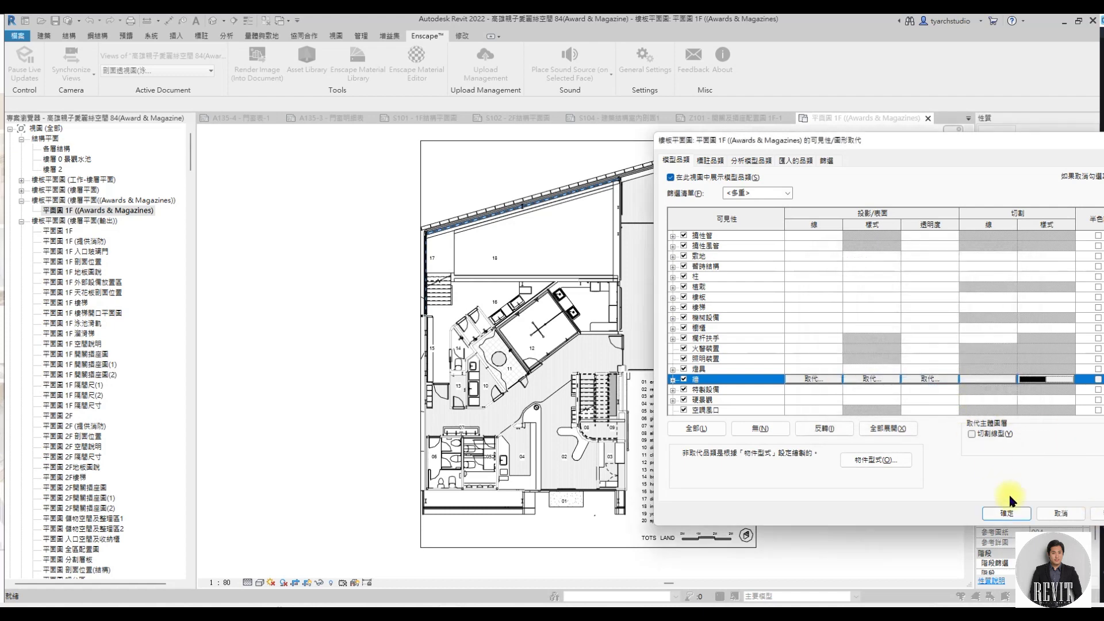
{"action": "left_click", "coordinate": [1005, 514]}
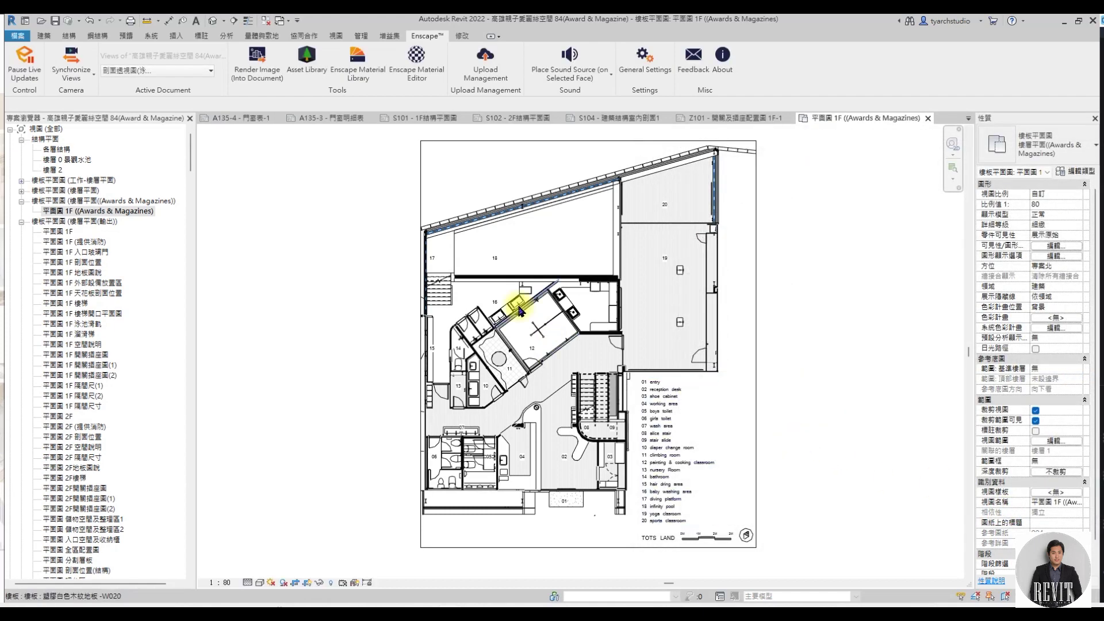
Zoom around the 1F plan to view the black-filled walls.
{"action": "scroll", "coordinate": [519, 312], "scroll_direction": "up", "scroll_amount": 3}
{"action": "scroll", "coordinate": [519, 311], "scroll_direction": "down", "scroll_amount": 2}
{"action": "scroll", "coordinate": [530, 416], "scroll_direction": "down", "scroll_amount": 1}
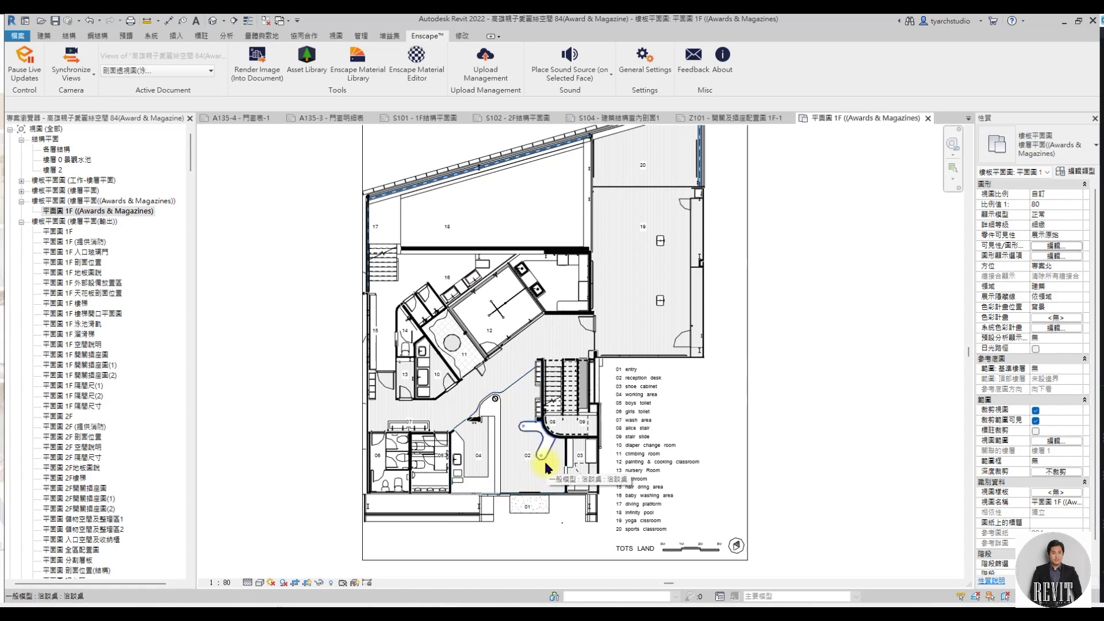
{"action": "scroll", "coordinate": [513, 323], "scroll_direction": "up", "scroll_amount": 1}
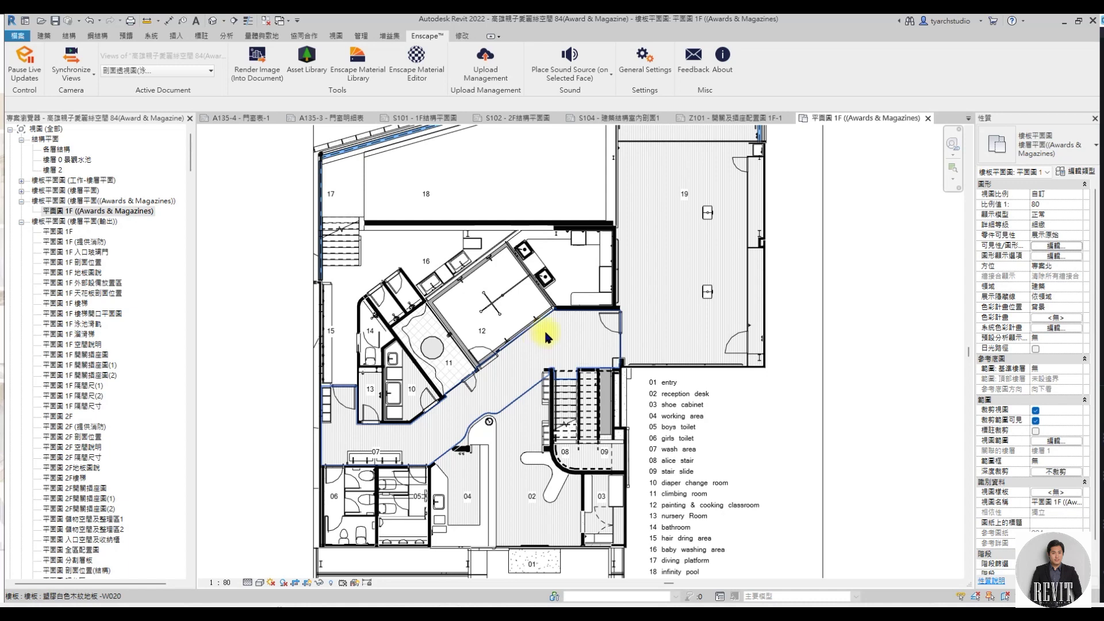
{"action": "scroll", "coordinate": [544, 329], "scroll_direction": "up", "scroll_amount": 2}
{"action": "scroll", "coordinate": [559, 296], "scroll_direction": "down", "scroll_amount": 3}
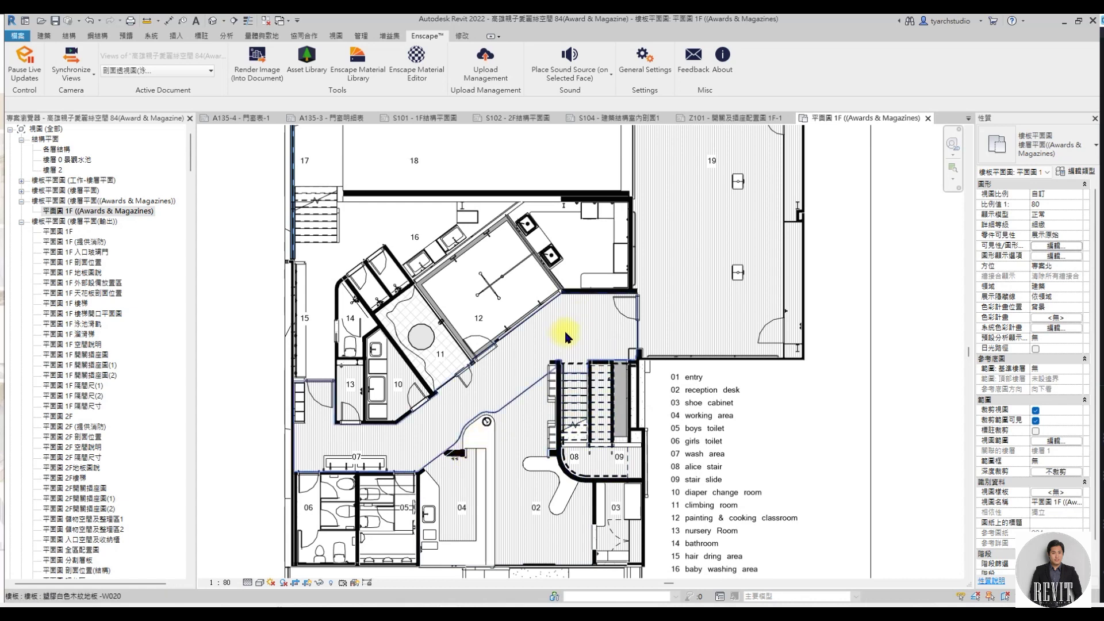
Tick Halftone for the Walls category in Visibility/Graphics (VG) and apply.
{"action": "key", "text": "v"}
{"action": "key", "text": "g"}
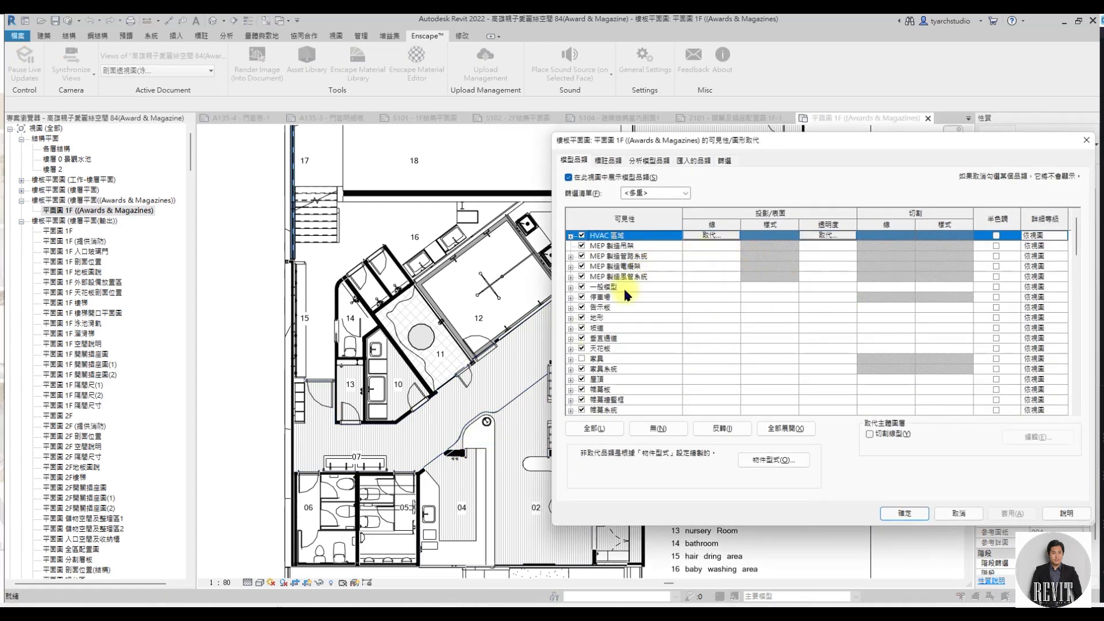
{"action": "scroll", "coordinate": [627, 323], "scroll_direction": "down", "scroll_amount": 1}
{"action": "scroll", "coordinate": [633, 334], "scroll_direction": "down", "scroll_amount": 2}
{"action": "scroll", "coordinate": [633, 336], "scroll_direction": "down", "scroll_amount": 1}
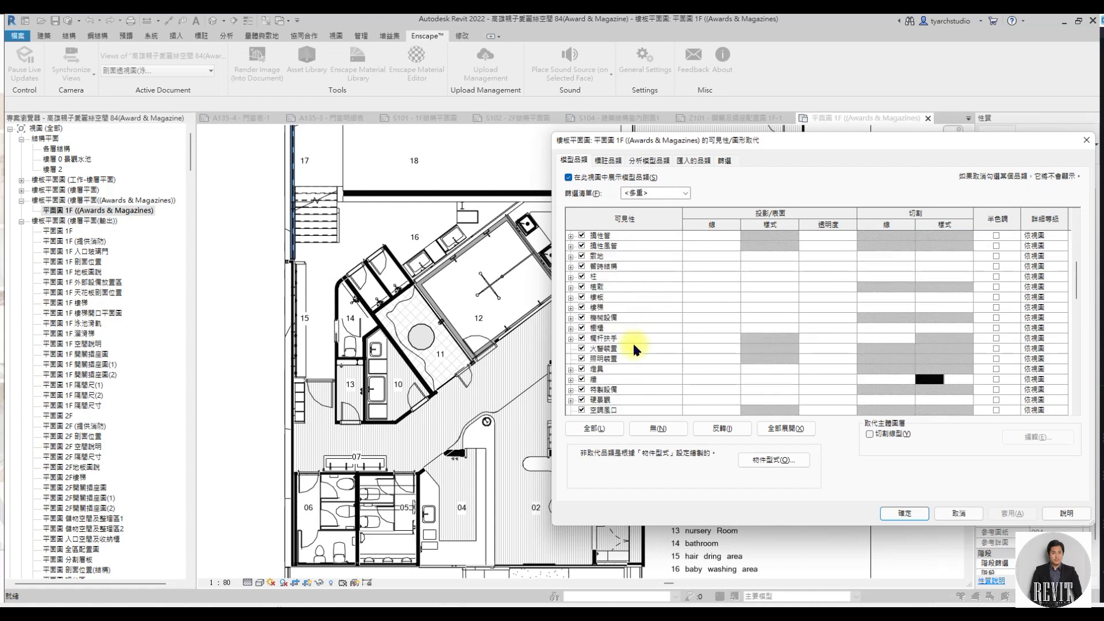
{"action": "left_click", "coordinate": [629, 378]}
{"action": "left_click", "coordinate": [996, 379]}
{"action": "left_click", "coordinate": [1013, 514]}
Close Visibility/Graphics, zoom and pan over the grey-walled plan, then reopen VG.
{"action": "left_click", "coordinate": [904, 513]}
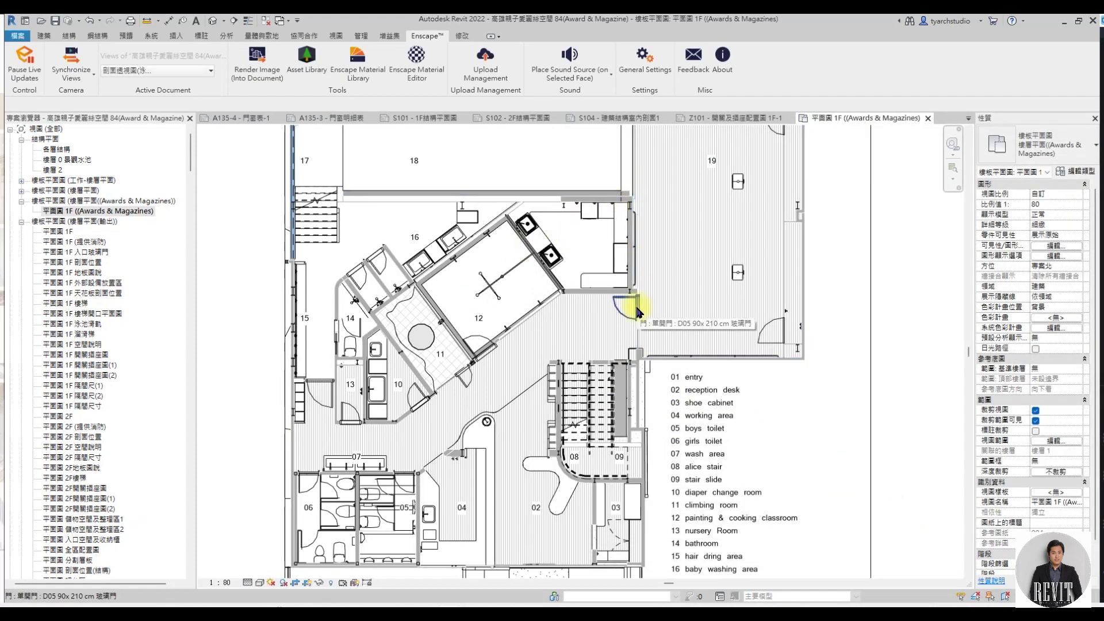
{"action": "scroll", "coordinate": [636, 310], "scroll_direction": "down", "scroll_amount": 1}
{"action": "scroll", "coordinate": [635, 308], "scroll_direction": "down", "scroll_amount": 2}
{"action": "scroll", "coordinate": [643, 409], "scroll_direction": "up", "scroll_amount": 4}
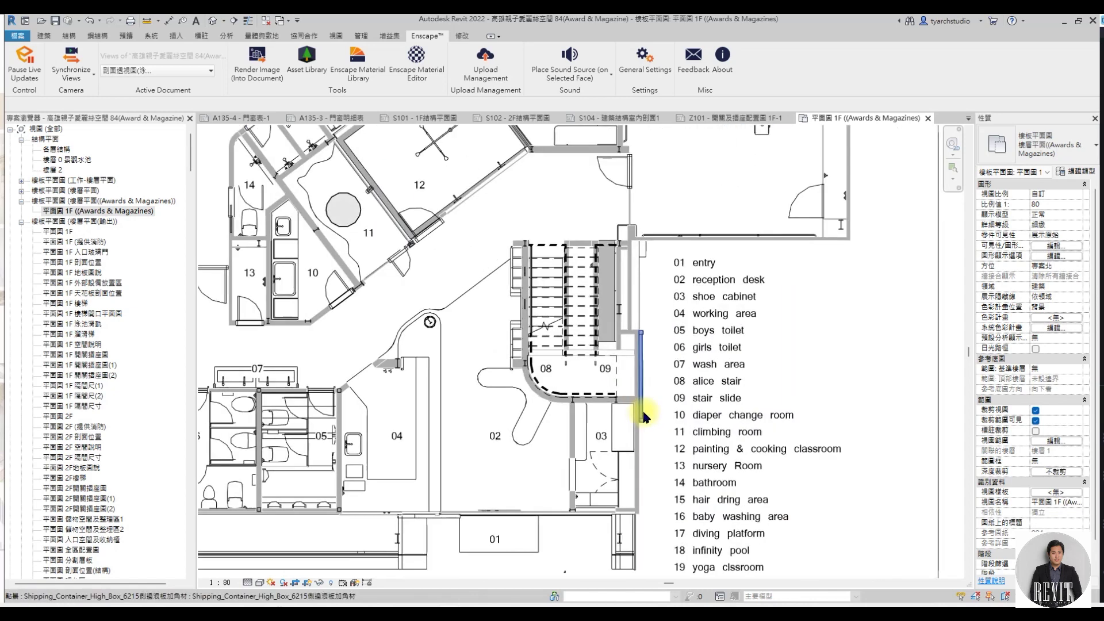
{"action": "scroll", "coordinate": [631, 427], "scroll_direction": "up", "scroll_amount": 2}
{"action": "scroll", "coordinate": [630, 426], "scroll_direction": "down", "scroll_amount": 2}
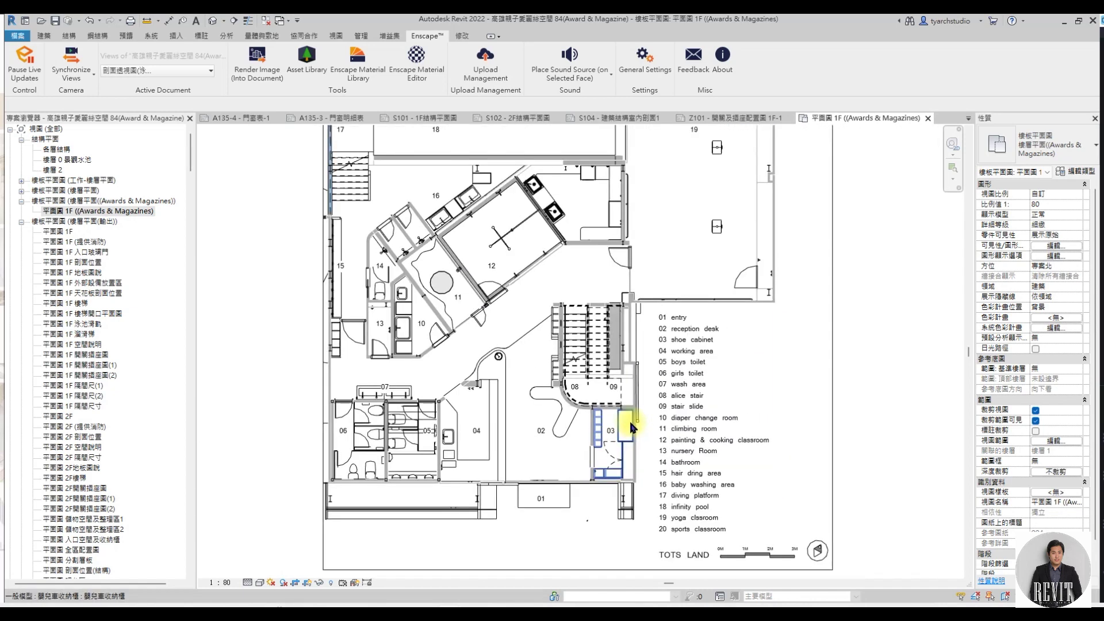
{"action": "middle_click_drag", "start_coordinate": [582, 424], "coordinate": [557, 449]}
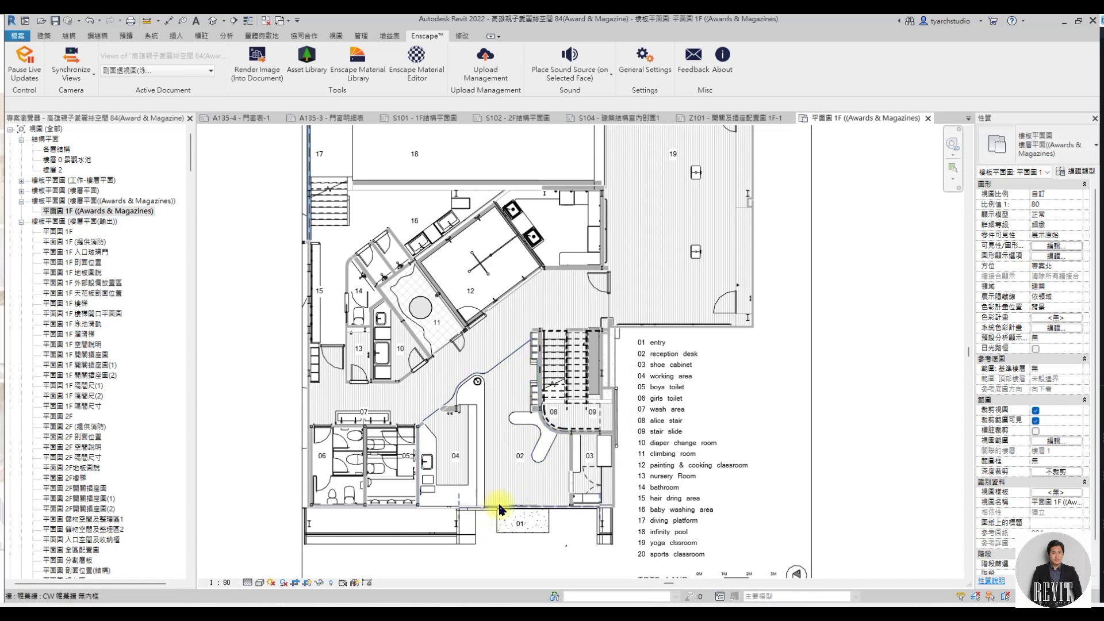
{"action": "key", "text": "v"}
{"action": "key", "text": "g"}
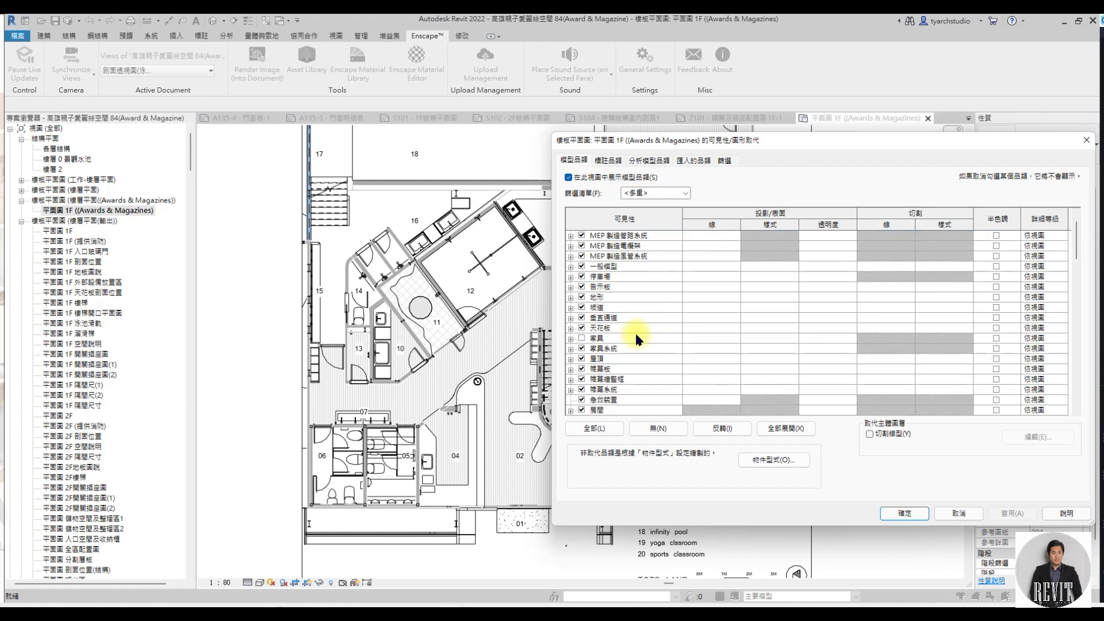
Override the Floors category cut lines to red in Visibility/Graphics and apply.
{"action": "scroll", "coordinate": [631, 350], "scroll_direction": "down", "scroll_amount": 1}
{"action": "scroll", "coordinate": [628, 368], "scroll_direction": "down", "scroll_amount": 2}
{"action": "scroll", "coordinate": [628, 368], "scroll_direction": "down", "scroll_amount": 1}
{"action": "scroll", "coordinate": [628, 368], "scroll_direction": "down", "scroll_amount": 1}
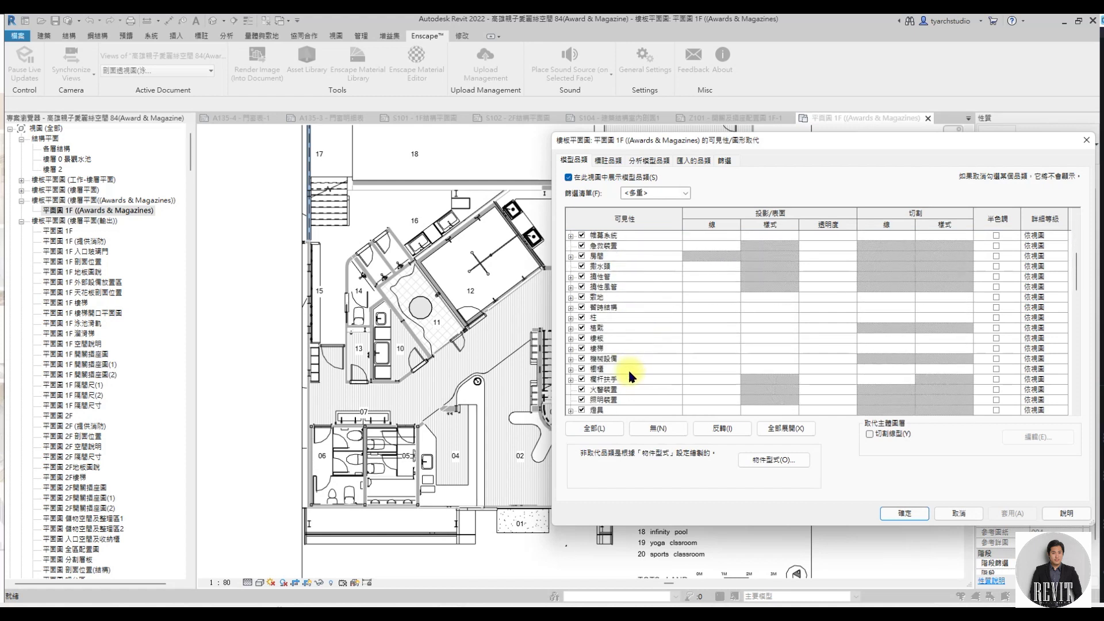
{"action": "left_click", "coordinate": [632, 338]}
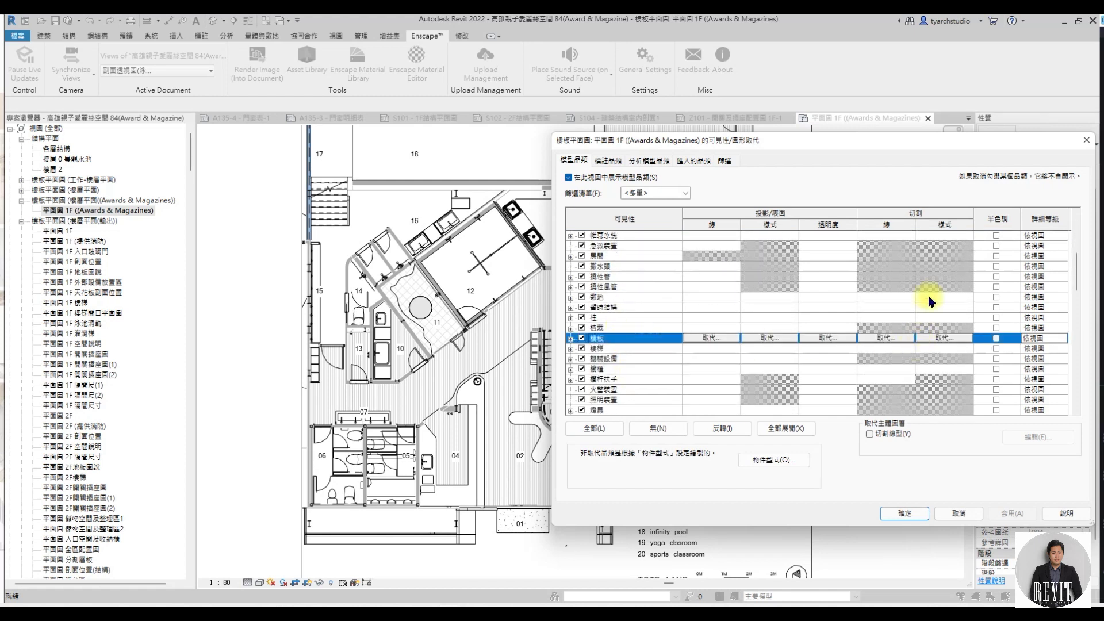
{"action": "left_click", "coordinate": [884, 339]}
{"action": "left_click", "coordinate": [826, 327]}
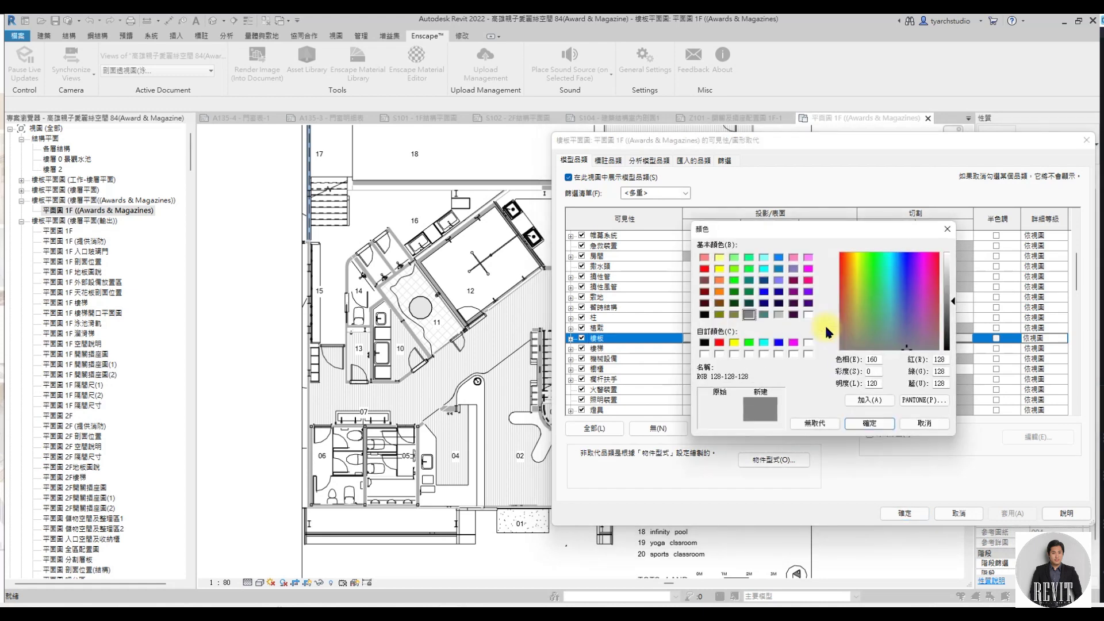
{"action": "left_click", "coordinate": [808, 280]}
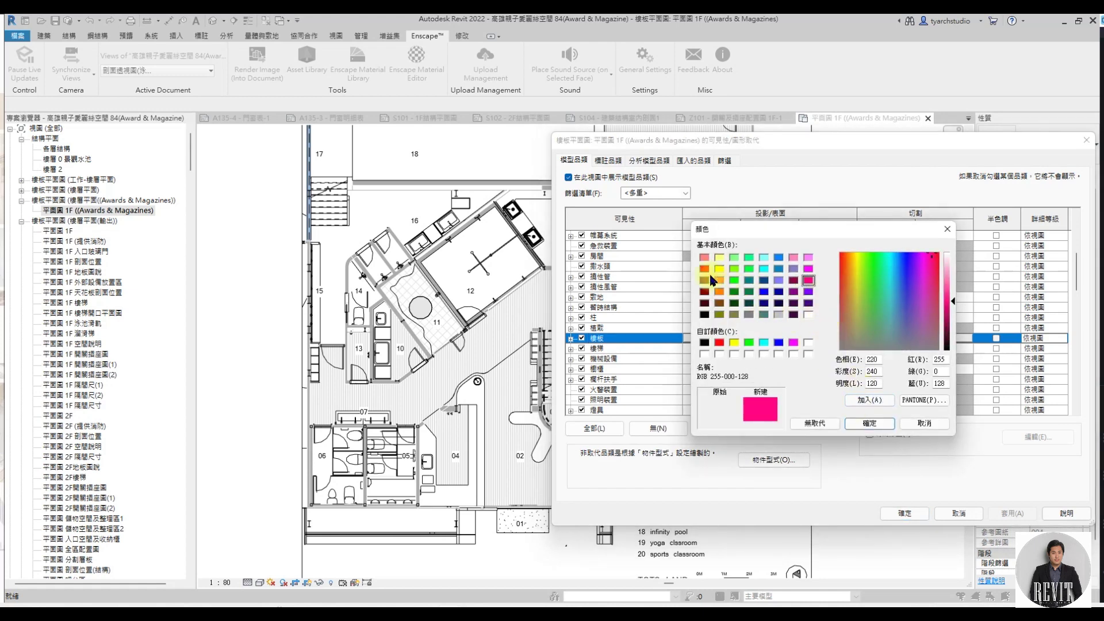
{"action": "left_click", "coordinate": [704, 269]}
{"action": "left_click", "coordinate": [852, 426]}
{"action": "left_click", "coordinate": [828, 346]}
{"action": "left_click", "coordinate": [852, 372]}
{"action": "left_click", "coordinate": [1011, 515]}
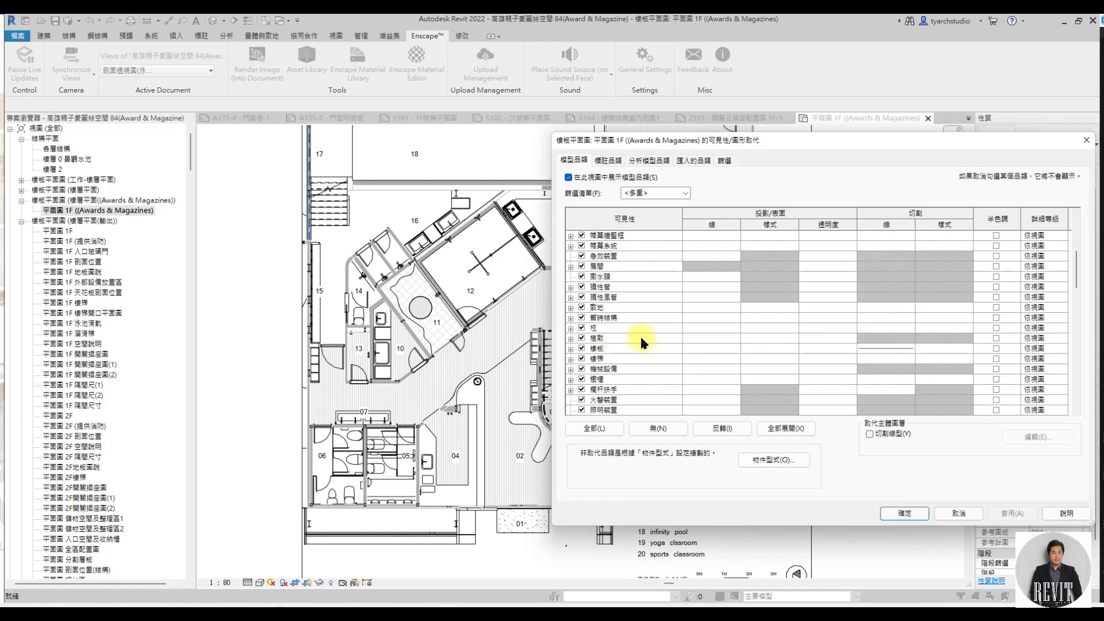
Override the Floors projection lines to red as well, apply, and close the dialog.
{"action": "left_click", "coordinate": [700, 349]}
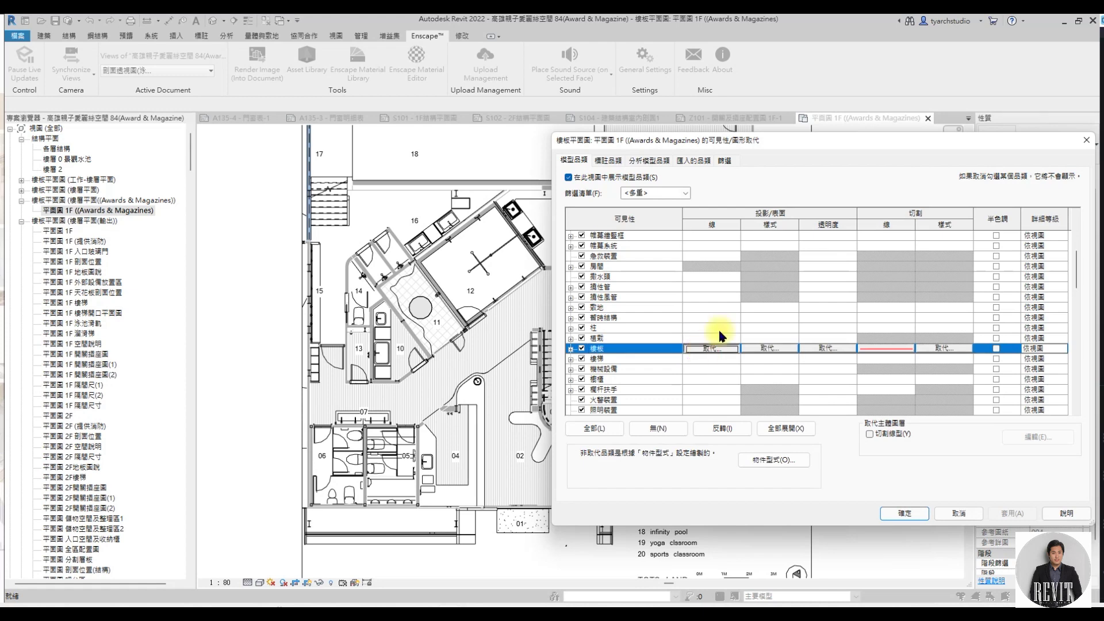
{"action": "left_click", "coordinate": [705, 349]}
{"action": "left_click", "coordinate": [832, 315]}
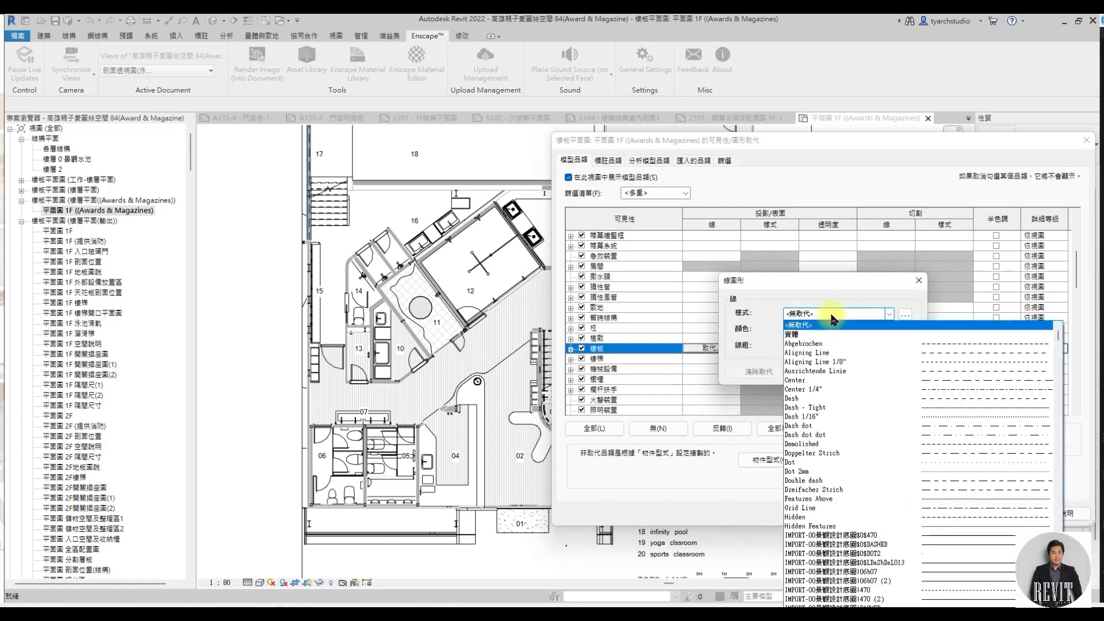
{"action": "left_click", "coordinate": [831, 328]}
{"action": "left_click", "coordinate": [705, 269]}
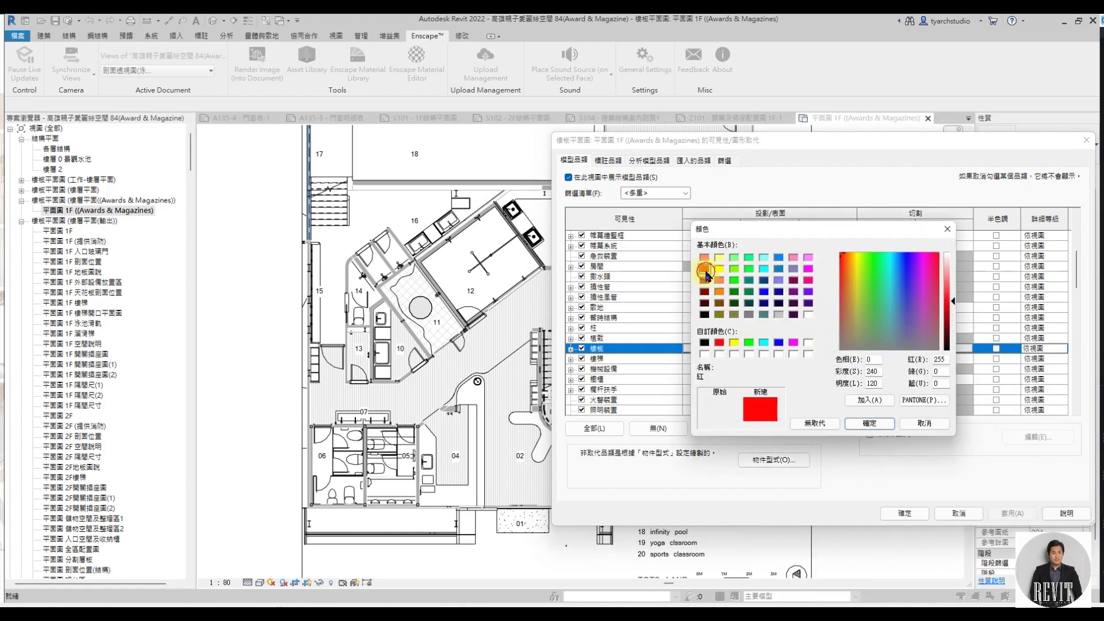
{"action": "left_click", "coordinate": [863, 424]}
{"action": "left_click", "coordinate": [855, 372]}
{"action": "left_click", "coordinate": [1012, 513]}
{"action": "left_click", "coordinate": [905, 514]}
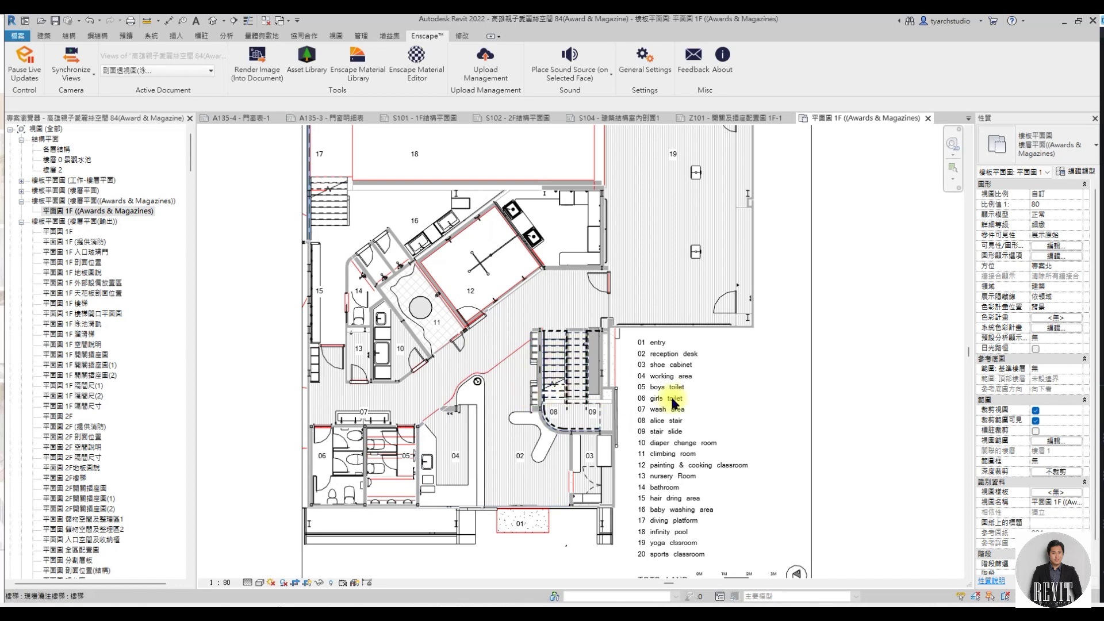
Zoom around the 1F Awards plan, then bring the running Enscape render to the front.
{"action": "scroll", "coordinate": [703, 397], "scroll_direction": "down", "scroll_amount": 2}
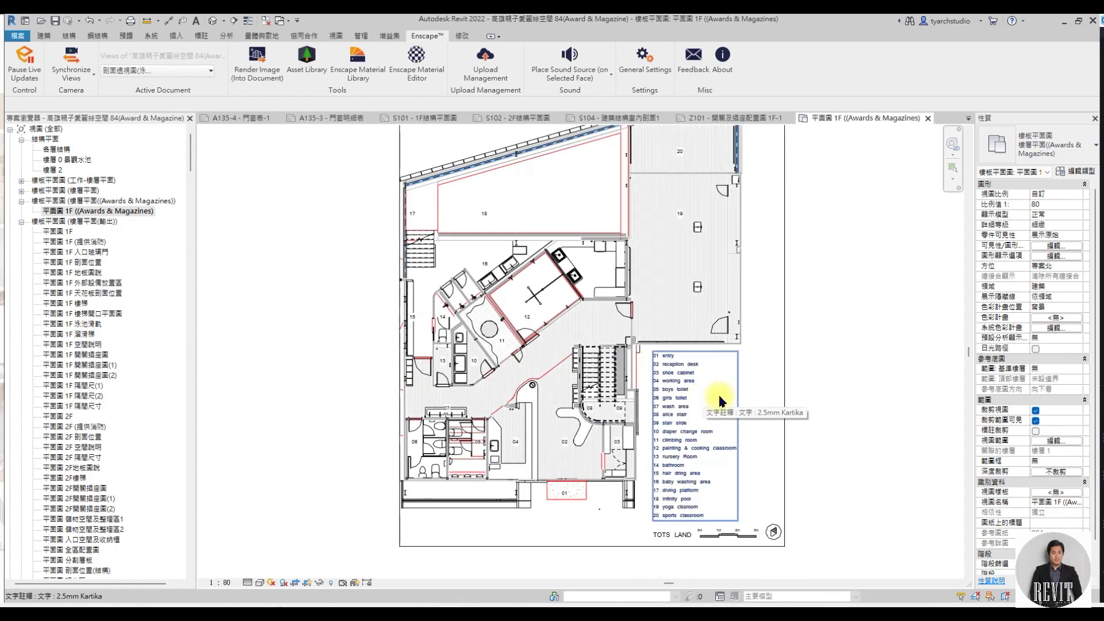
{"action": "middle_click", "coordinate": [838, 387]}
{"action": "middle_click", "coordinate": [838, 387]}
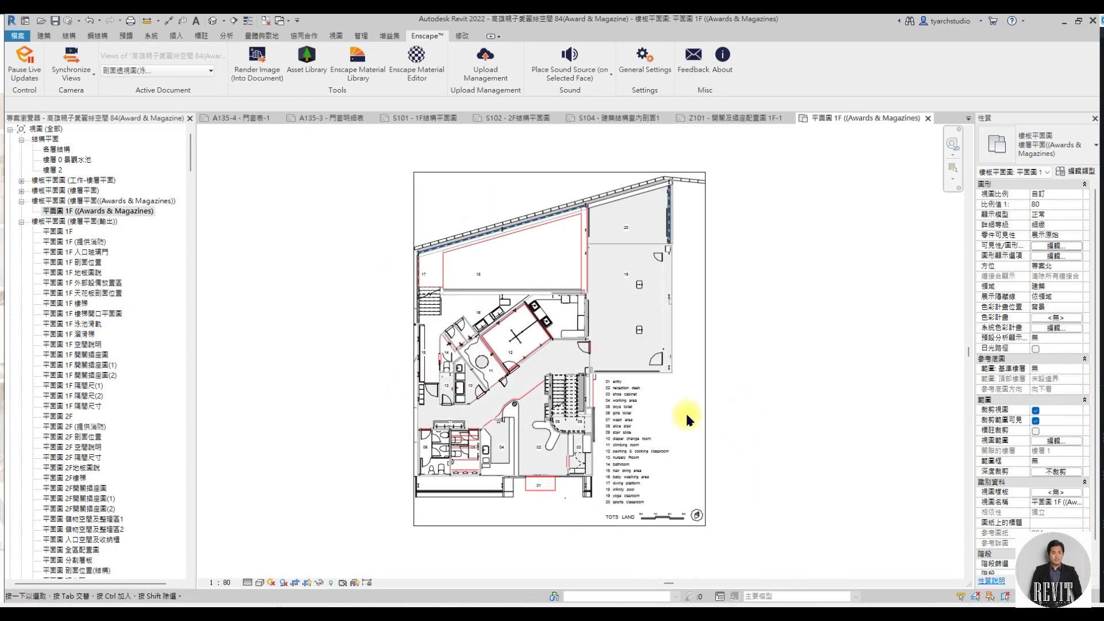
{"action": "scroll", "coordinate": [700, 418], "scroll_direction": "up", "scroll_amount": 3}
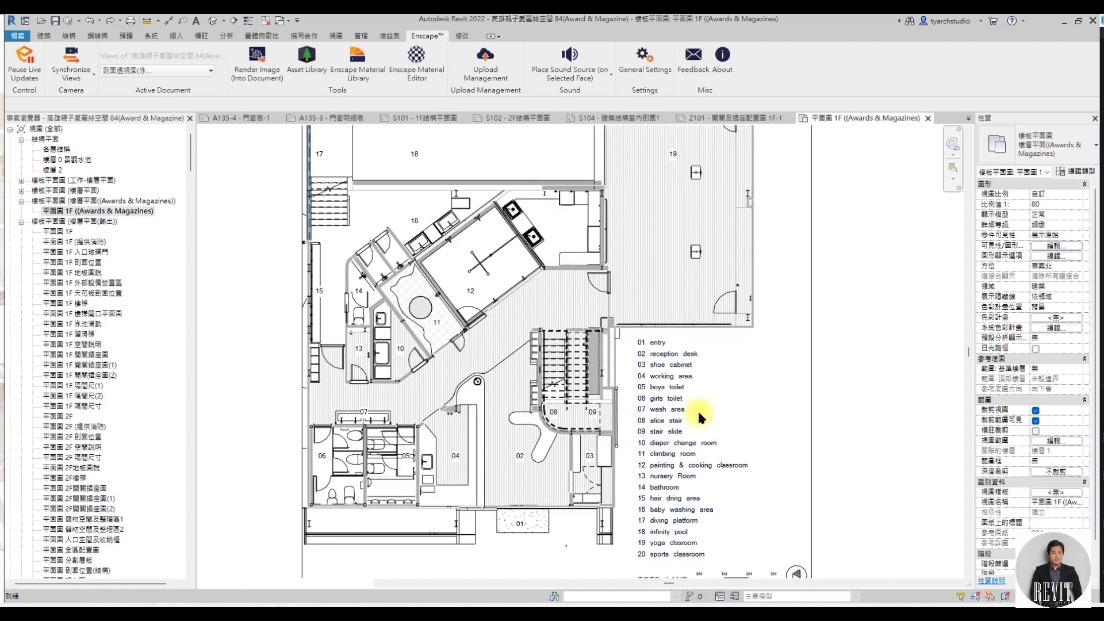
{"action": "scroll", "coordinate": [710, 412], "scroll_direction": "down", "scroll_amount": 1}
{"action": "scroll", "coordinate": [690, 397], "scroll_direction": "down", "scroll_amount": 1}
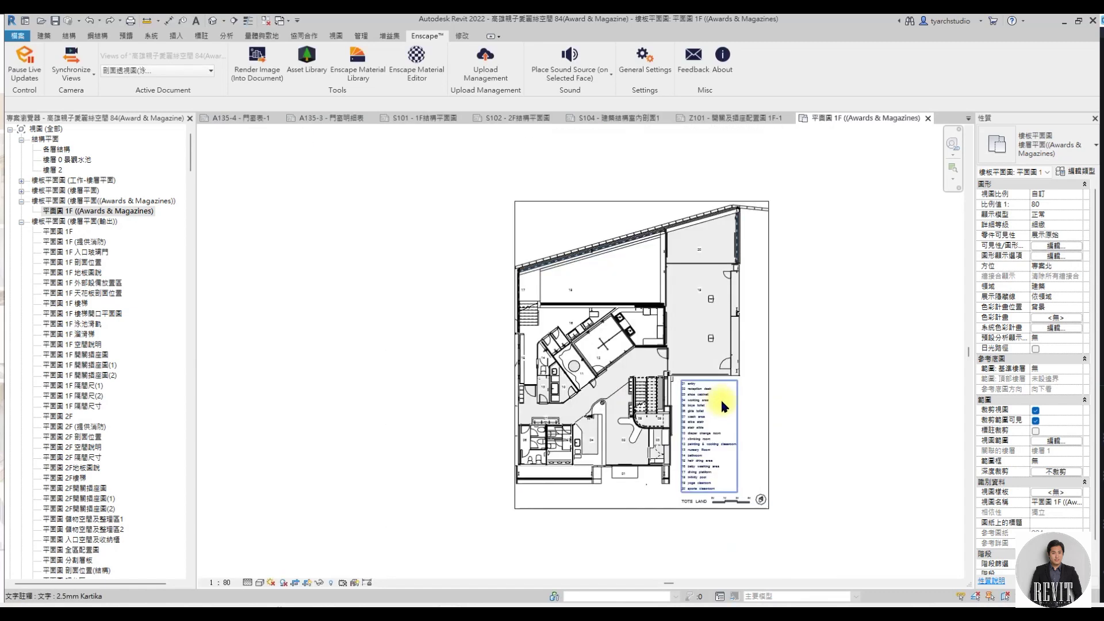
{"action": "scroll", "coordinate": [638, 398], "scroll_direction": "down", "scroll_amount": 1}
{"action": "scroll", "coordinate": [644, 388], "scroll_direction": "up", "scroll_amount": 2}
{"action": "scroll", "coordinate": [621, 380], "scroll_direction": "down", "scroll_amount": 1}
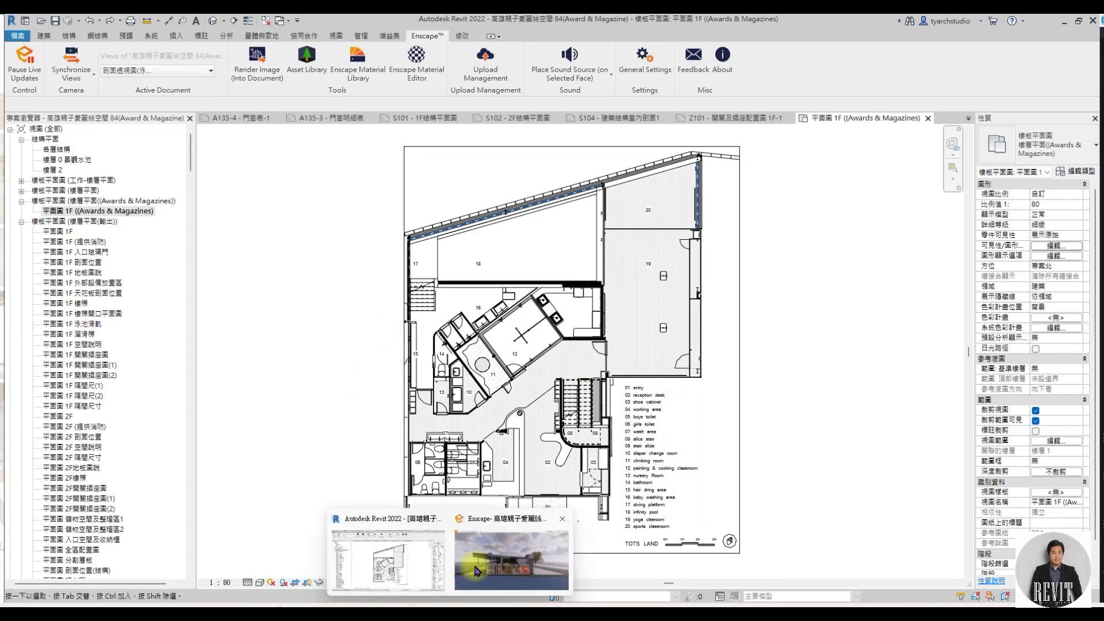
{"action": "mouse_move", "coordinate": [446, 602]}
{"action": "left_click", "coordinate": [475, 565]}
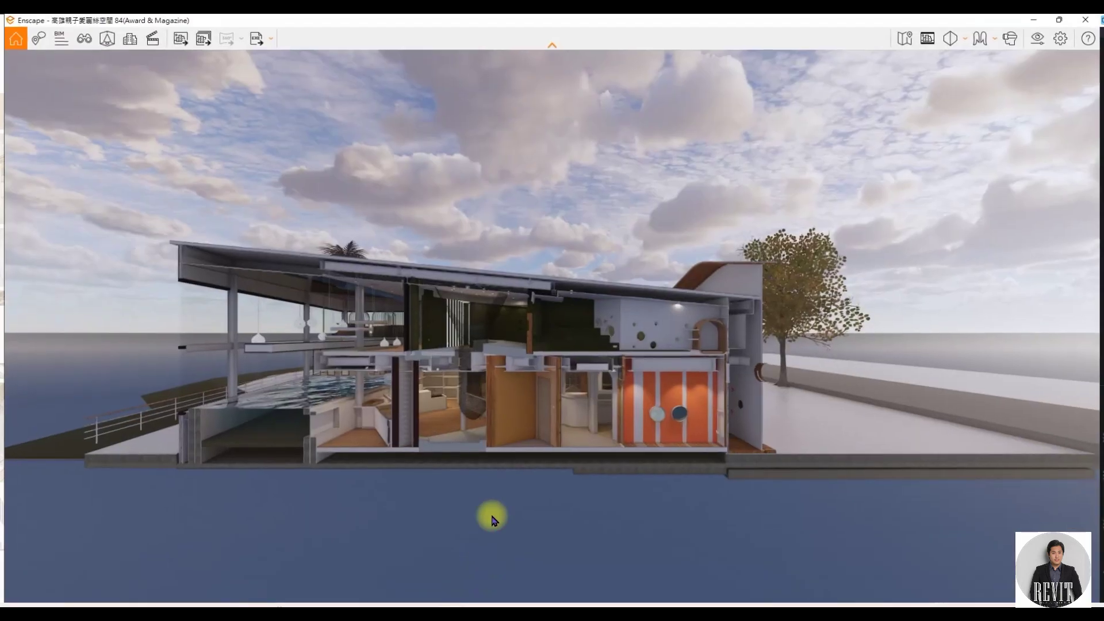
Load the saved Enscape view 透視 一樓 女生廁所, then switch back to Revit.
{"action": "left_click", "coordinate": [93, 42]}
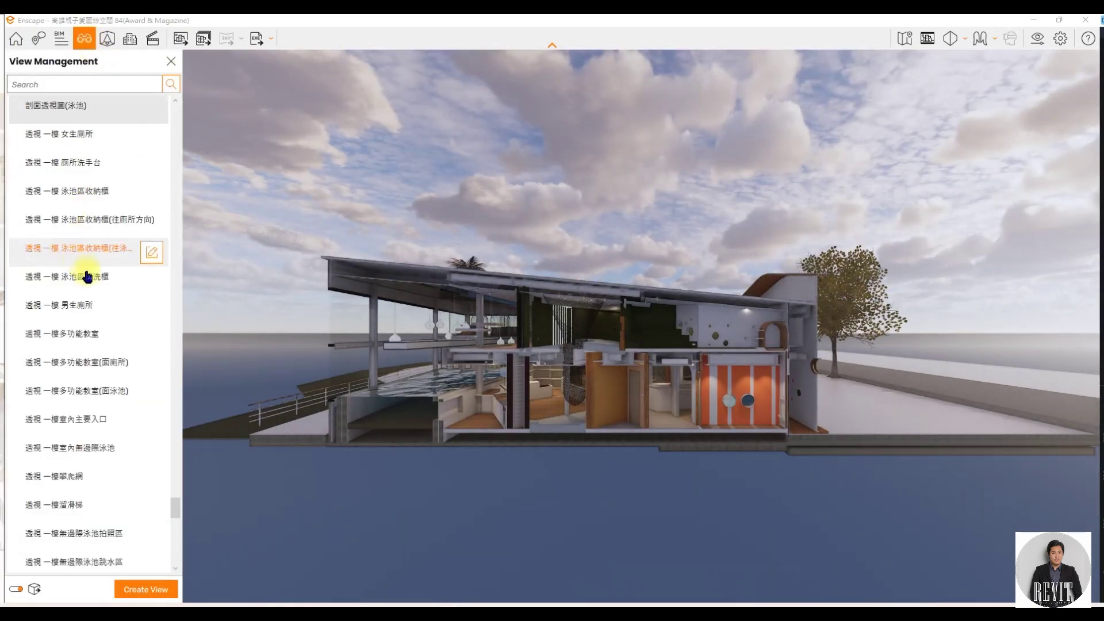
{"action": "left_click", "coordinate": [83, 137]}
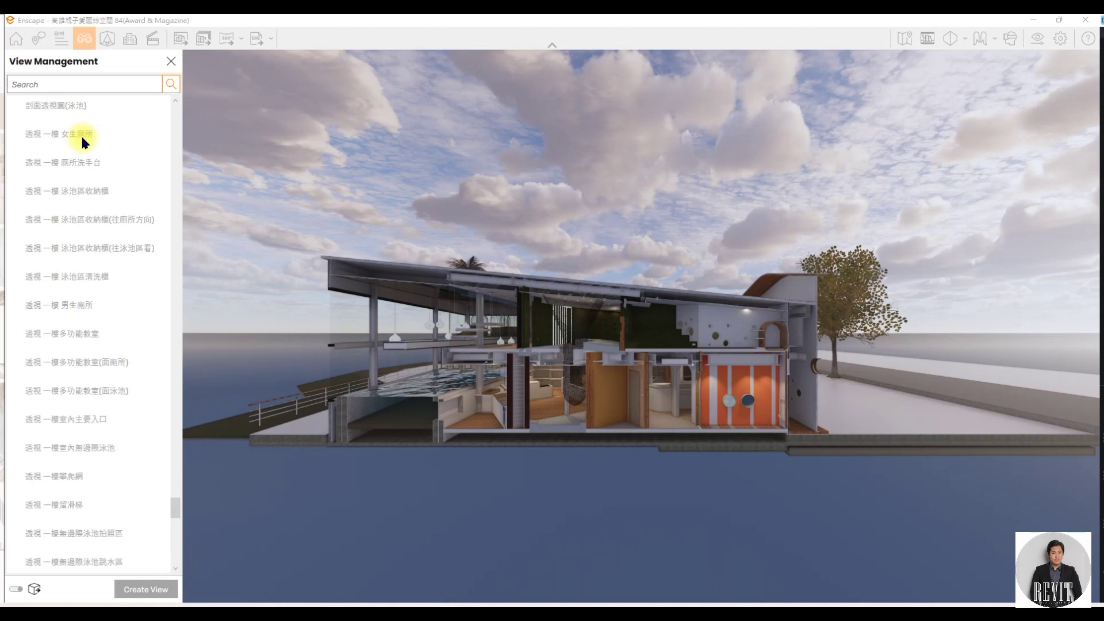
{"action": "key", "text": "alt+Tab"}
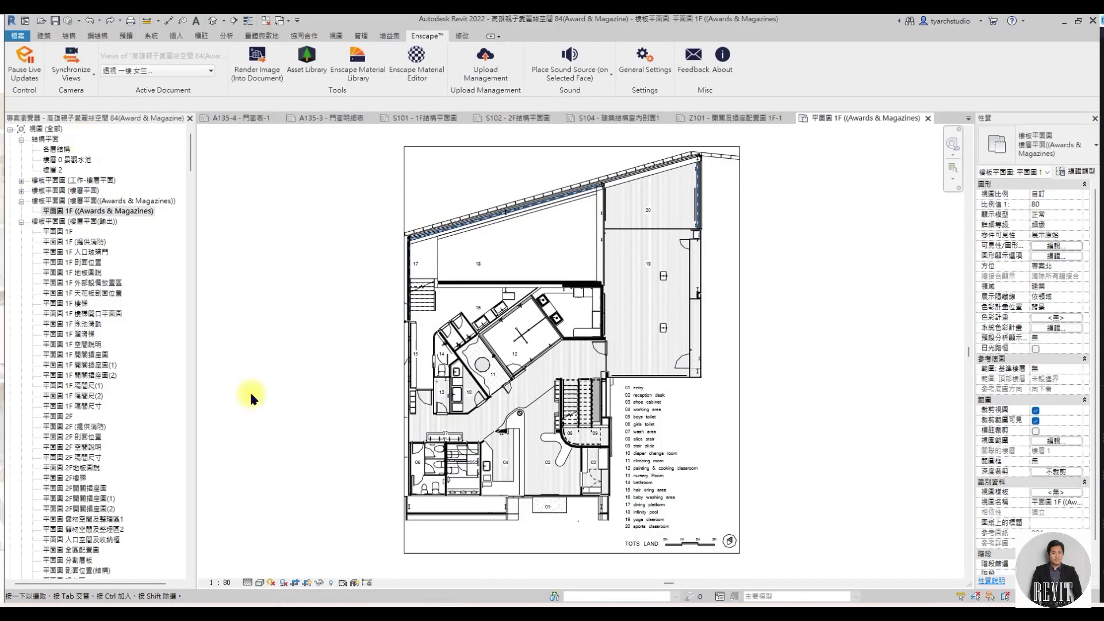
Bring the Enscape walkthrough window back to the front.
{"action": "left_click", "coordinate": [488, 565]}
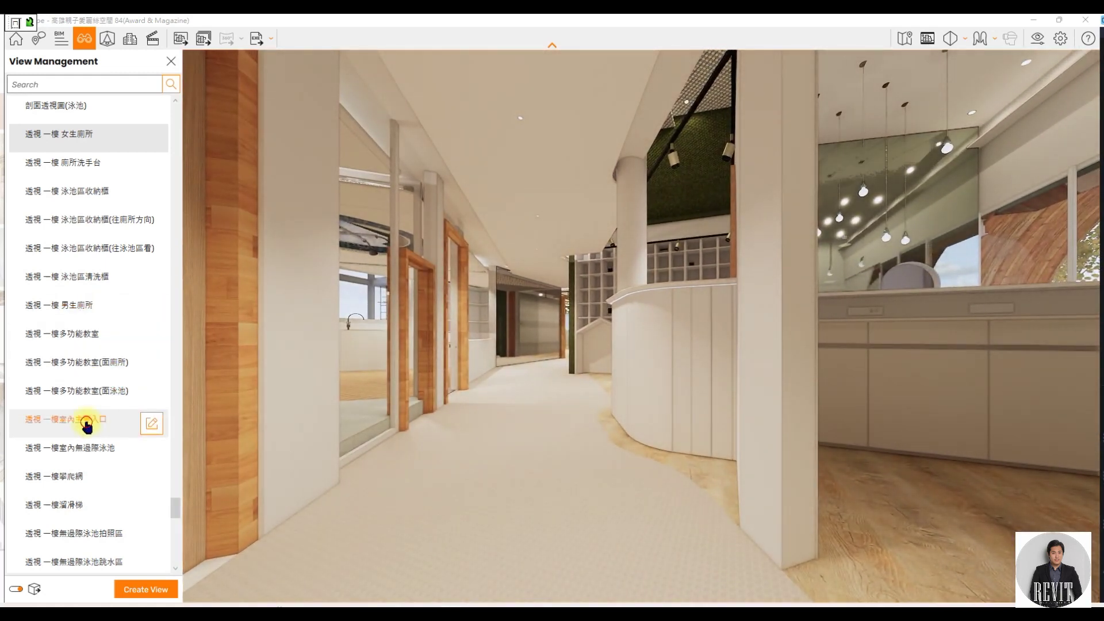
Visit the saved 1F views: main indoor entrance, indoor infinity pool and climbing net.
{"action": "left_click", "coordinate": [89, 419]}
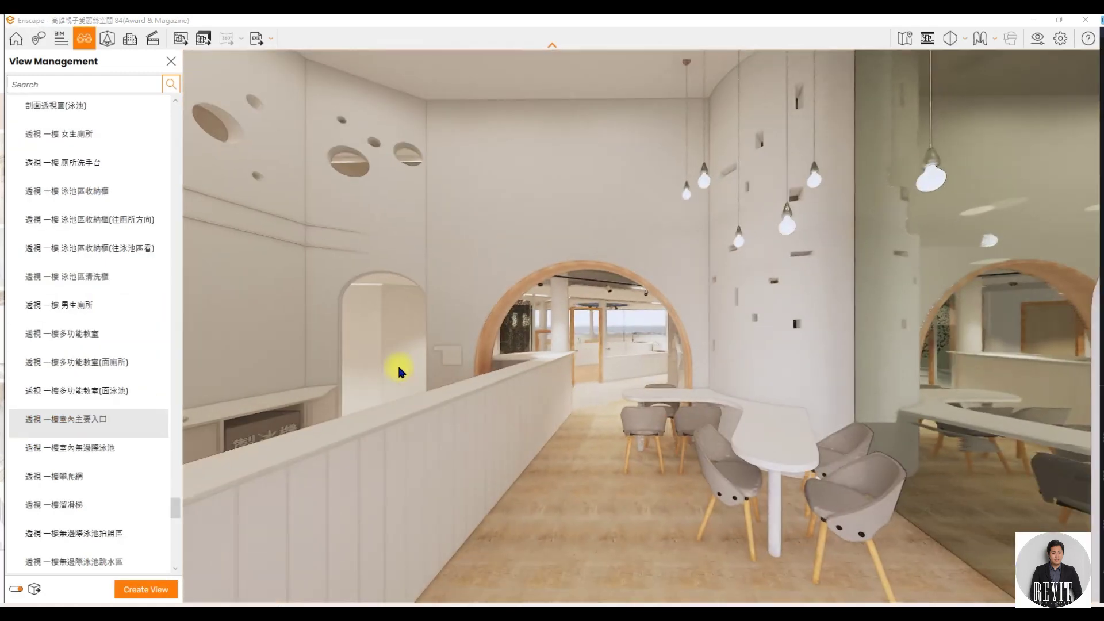
{"action": "left_click", "coordinate": [78, 454]}
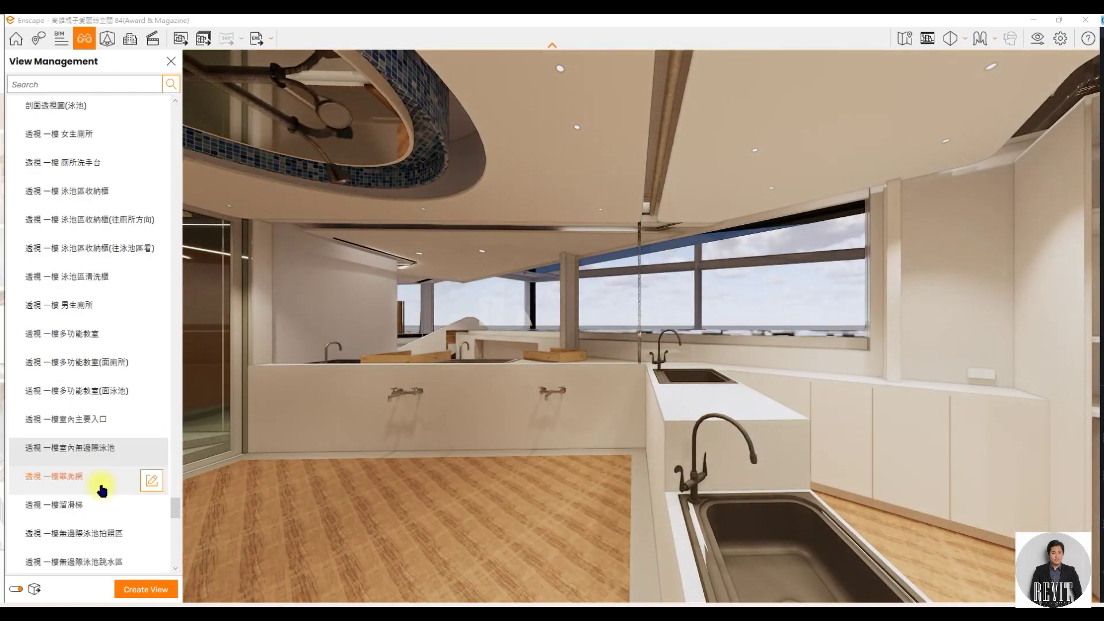
{"action": "left_click", "coordinate": [113, 476]}
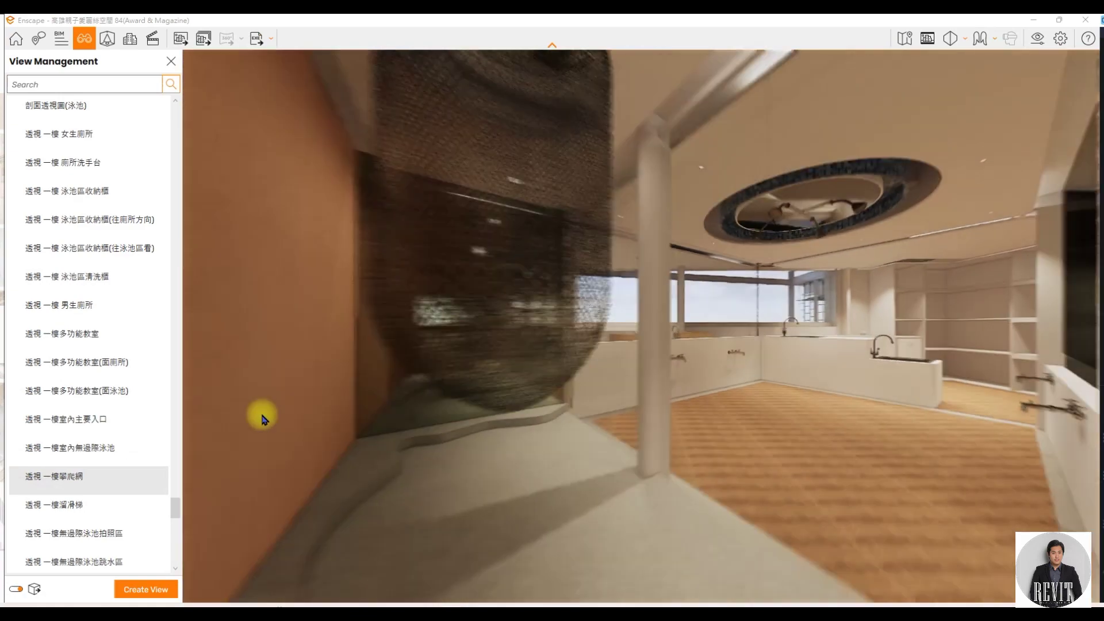
{"action": "scroll", "coordinate": [115, 458], "scroll_direction": "down", "scroll_amount": 4}
{"action": "scroll", "coordinate": [112, 458], "scroll_direction": "down", "scroll_amount": 3}
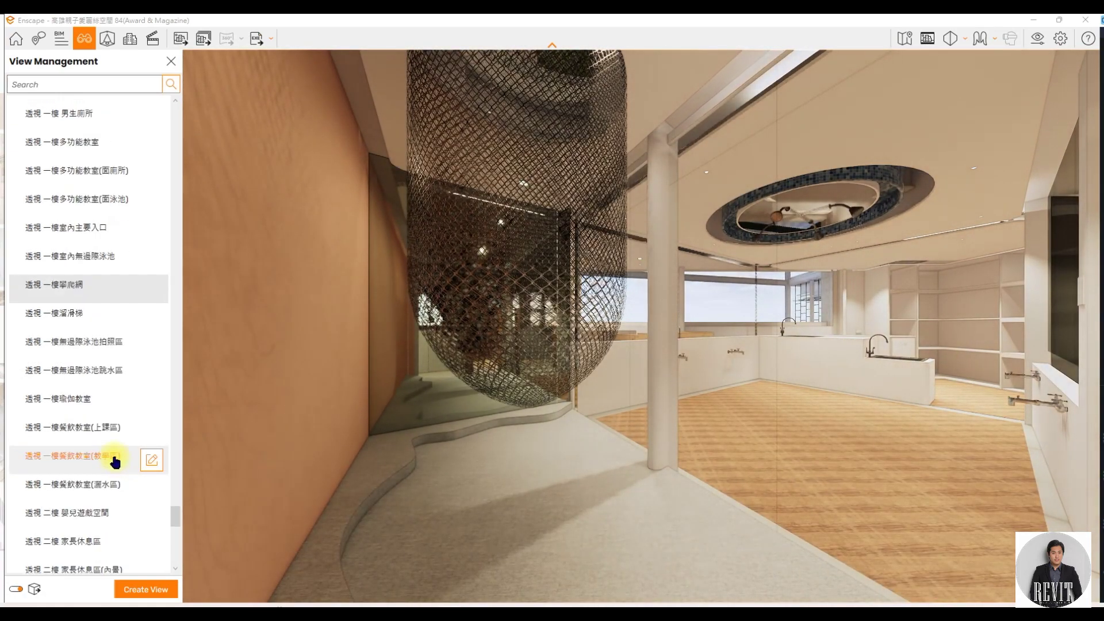
{"action": "scroll", "coordinate": [112, 459], "scroll_direction": "down", "scroll_amount": 4}
Visit the 2F baby play space, both parents' lounge views and the parents' crossing corridor.
{"action": "left_click", "coordinate": [101, 415]}
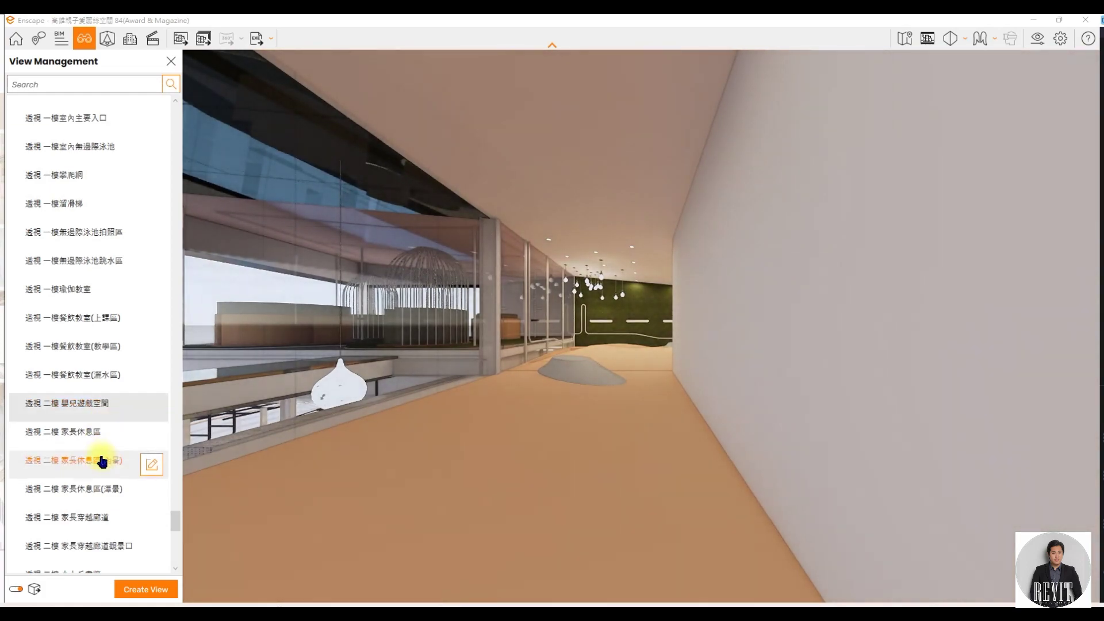
{"action": "left_click", "coordinate": [100, 456]}
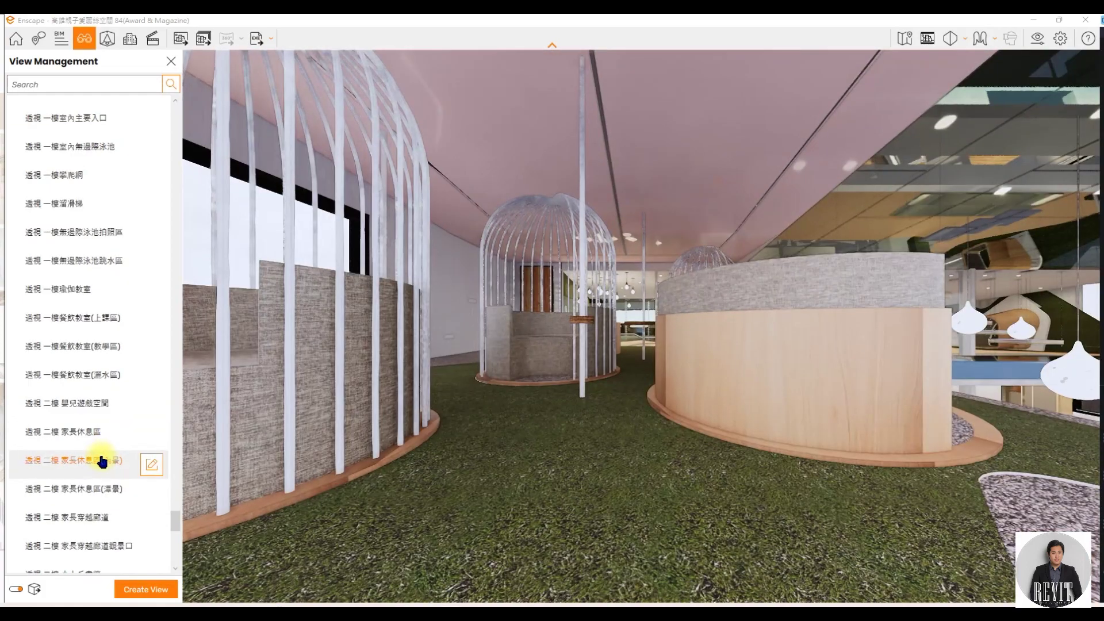
{"action": "left_click", "coordinate": [103, 490]}
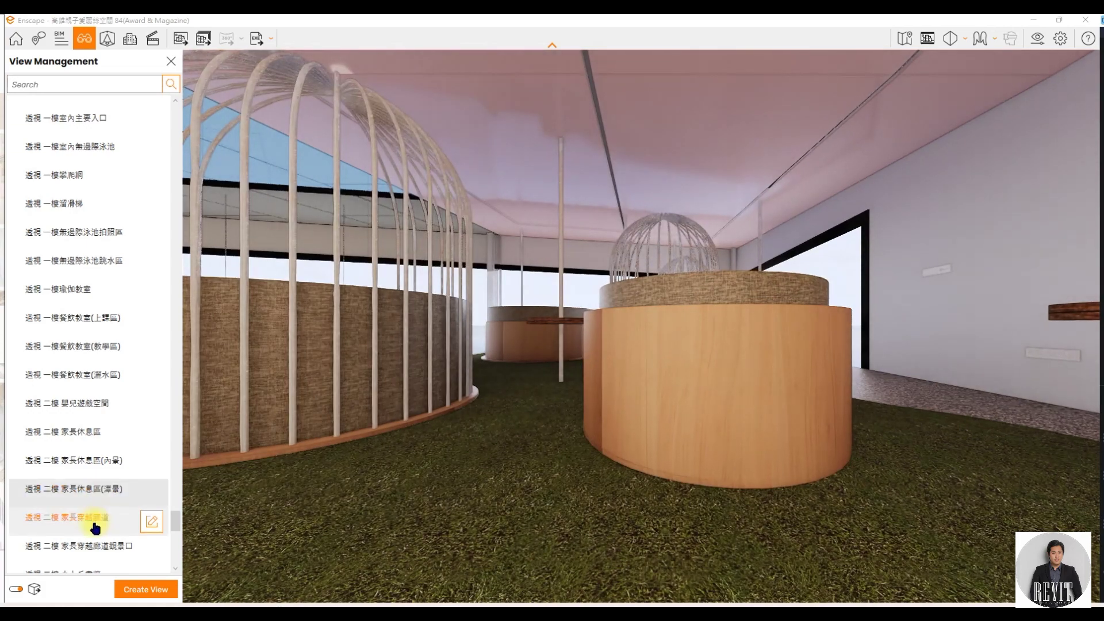
{"action": "left_click", "coordinate": [94, 523]}
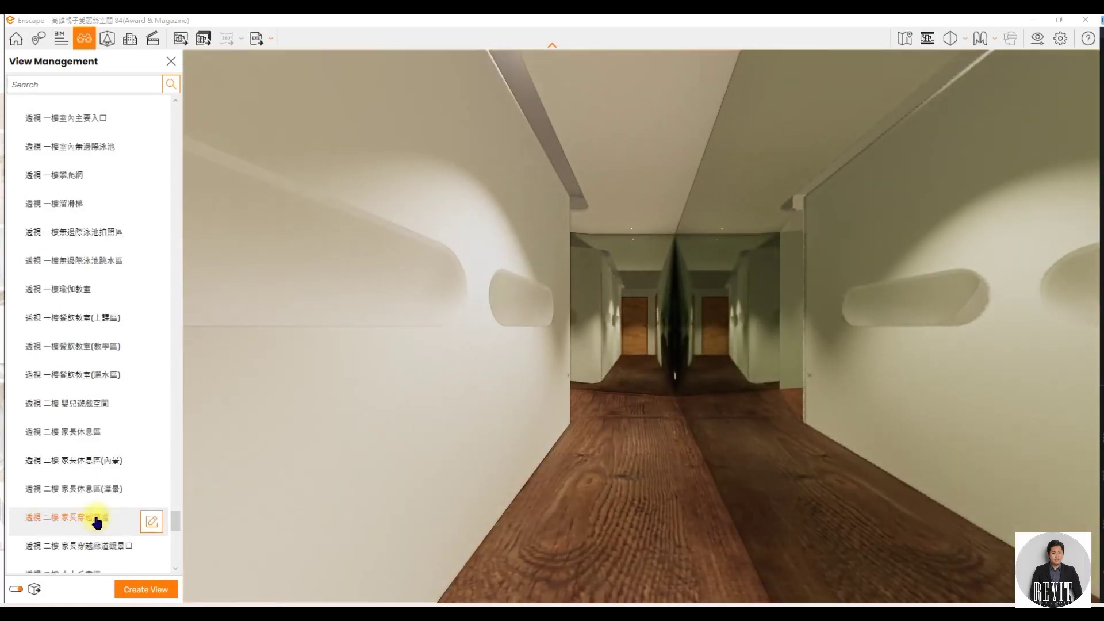
Look around the 2F little hill book wall view toward the glazed void, then close Enscape.
{"action": "scroll", "coordinate": [78, 531], "scroll_direction": "down", "scroll_amount": 2}
{"action": "left_click", "coordinate": [85, 473]}
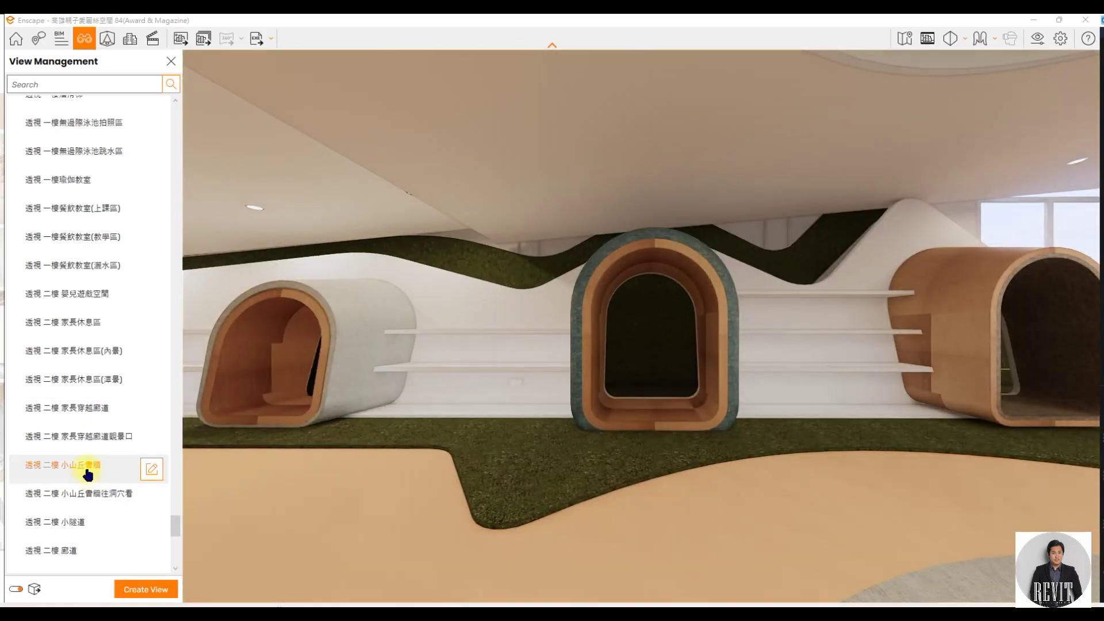
{"action": "mouse_move", "coordinate": [518, 489]}
{"action": "right_mouse_down"}
{"action": "mouse_move", "coordinate": [505, 495]}
{"action": "mouse_move", "coordinate": [510, 481]}
{"action": "mouse_move", "coordinate": [495, 466]}
{"action": "mouse_move", "coordinate": [500, 477]}
{"action": "right_mouse_up"}
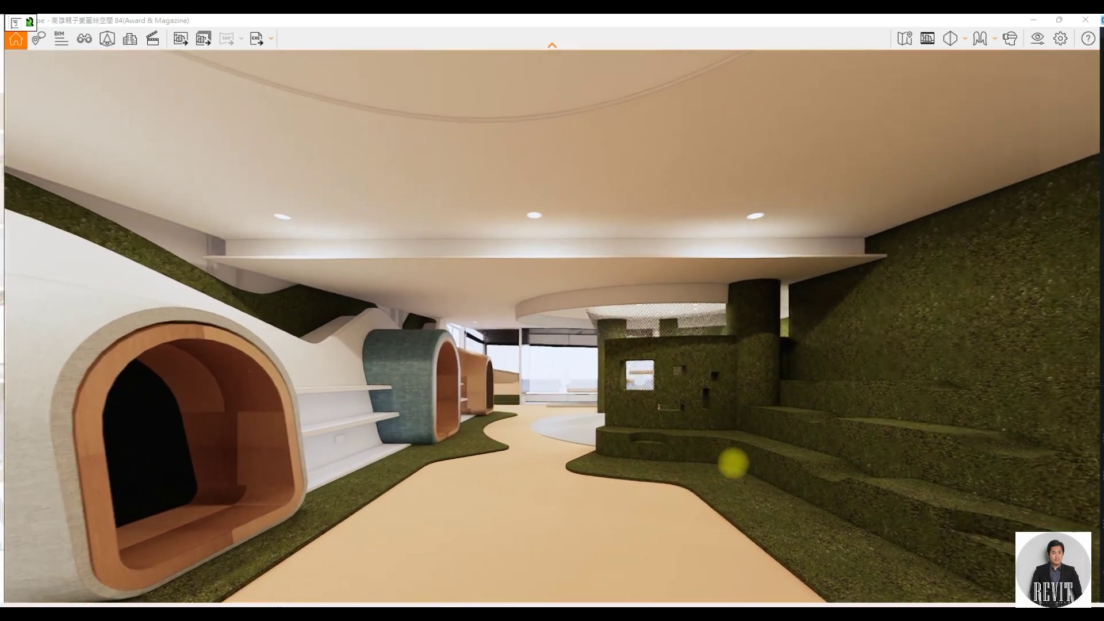
{"action": "right_click_drag", "start_coordinate": [732, 468], "coordinate": [580, 465]}
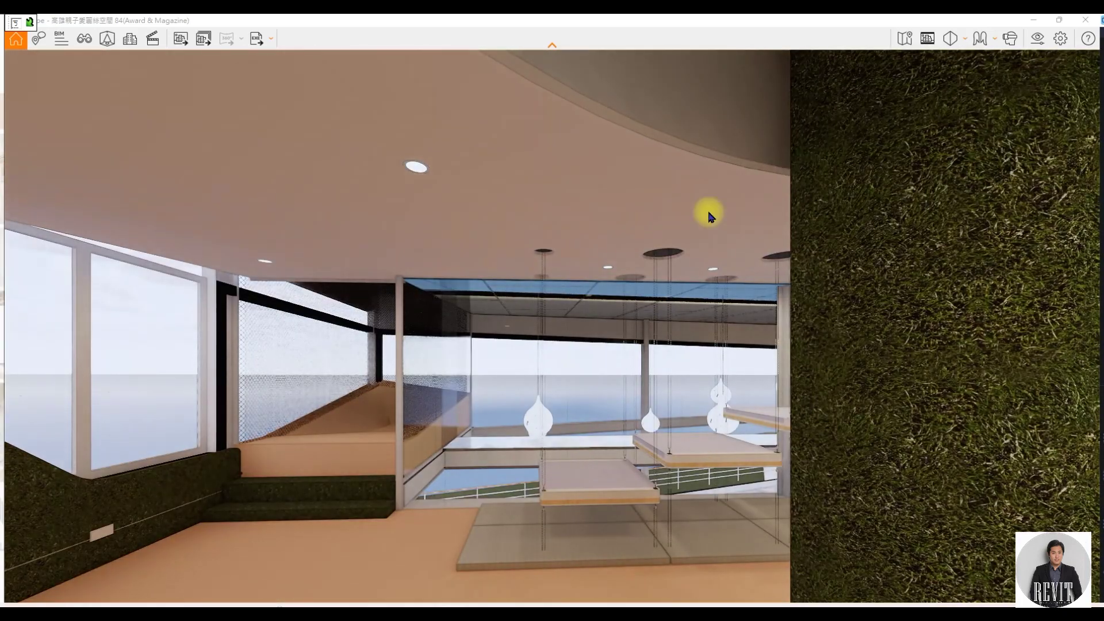
{"action": "left_click", "coordinate": [1087, 21]}
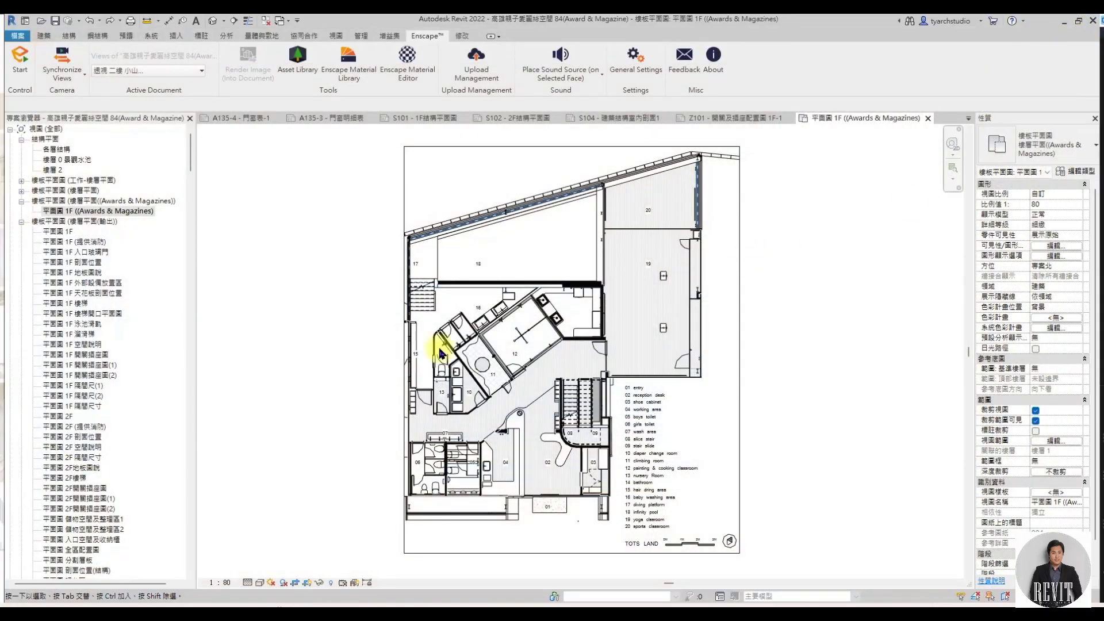
Open sheet A124-1 2F造型書牆圖說1 from the Sheets list in the Project Browser.
{"action": "scroll", "coordinate": [152, 411], "scroll_direction": "down", "scroll_amount": 5}
{"action": "scroll", "coordinate": [155, 414], "scroll_direction": "down", "scroll_amount": 5}
{"action": "scroll", "coordinate": [155, 414], "scroll_direction": "down", "scroll_amount": 5}
{"action": "scroll", "coordinate": [156, 417], "scroll_direction": "down", "scroll_amount": 5}
{"action": "scroll", "coordinate": [158, 418], "scroll_direction": "down", "scroll_amount": 5}
{"action": "scroll", "coordinate": [158, 418], "scroll_direction": "down", "scroll_amount": 5}
{"action": "scroll", "coordinate": [158, 418], "scroll_direction": "down", "scroll_amount": 5}
{"action": "scroll", "coordinate": [158, 418], "scroll_direction": "down", "scroll_amount": 5}
{"action": "scroll", "coordinate": [158, 418], "scroll_direction": "down", "scroll_amount": 5}
{"action": "scroll", "coordinate": [159, 418], "scroll_direction": "down", "scroll_amount": 5}
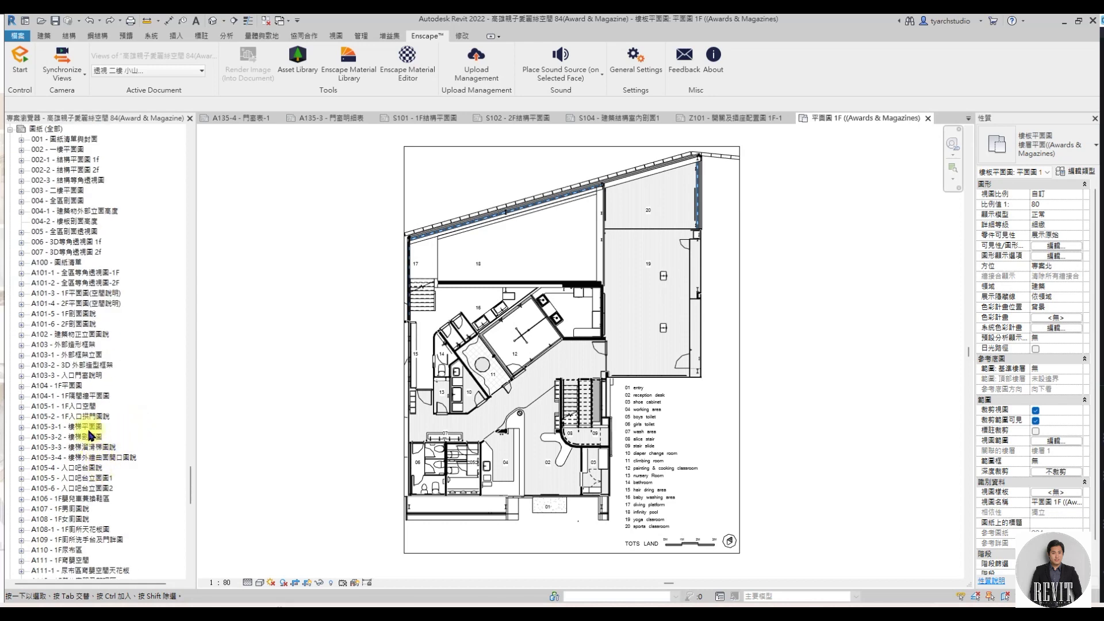
{"action": "scroll", "coordinate": [89, 449], "scroll_direction": "down", "scroll_amount": 3}
{"action": "scroll", "coordinate": [87, 472], "scroll_direction": "down", "scroll_amount": 3}
{"action": "scroll", "coordinate": [85, 489], "scroll_direction": "down", "scroll_amount": 2}
{"action": "scroll", "coordinate": [85, 503], "scroll_direction": "down", "scroll_amount": 2}
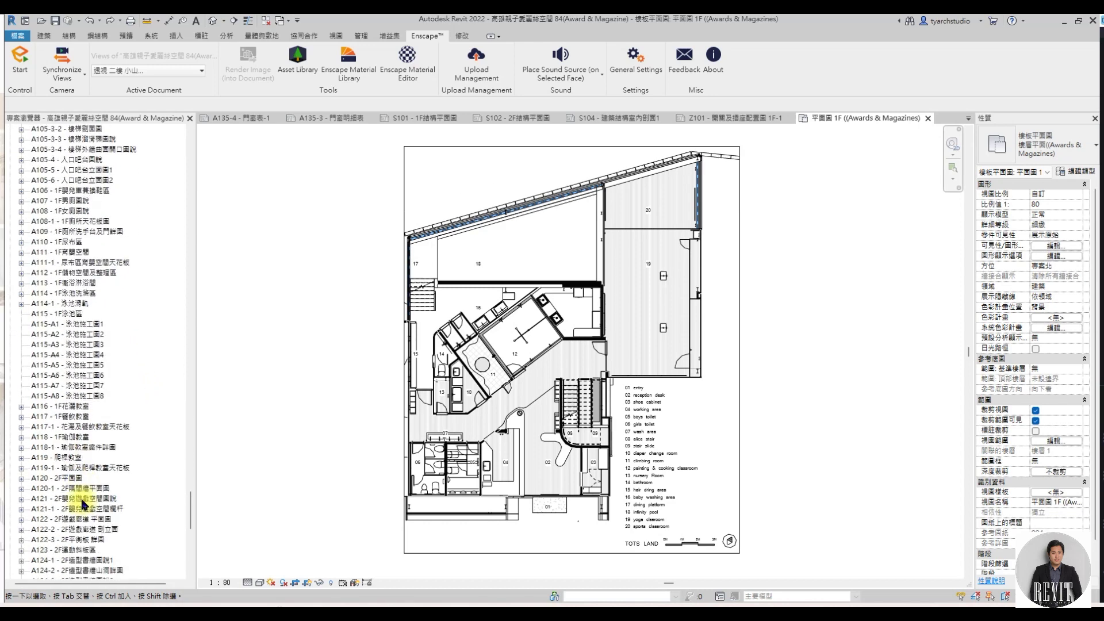
{"action": "scroll", "coordinate": [83, 504], "scroll_direction": "down", "scroll_amount": 1}
{"action": "scroll", "coordinate": [86, 489], "scroll_direction": "down", "scroll_amount": 1}
{"action": "scroll", "coordinate": [90, 466], "scroll_direction": "down", "scroll_amount": 2}
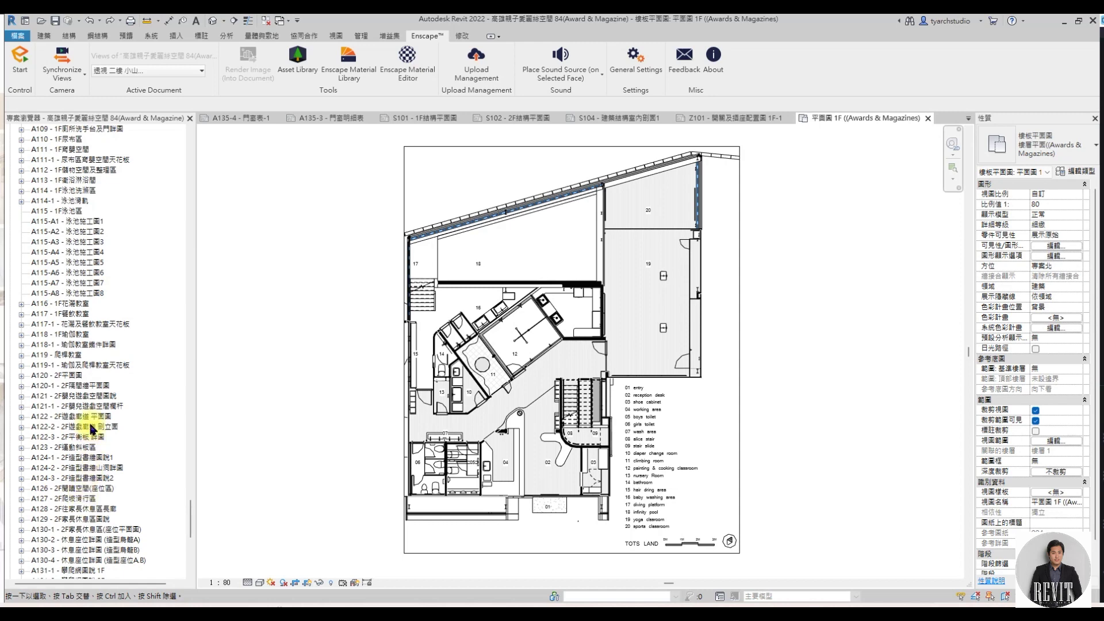
{"action": "double_click", "coordinate": [89, 458]}
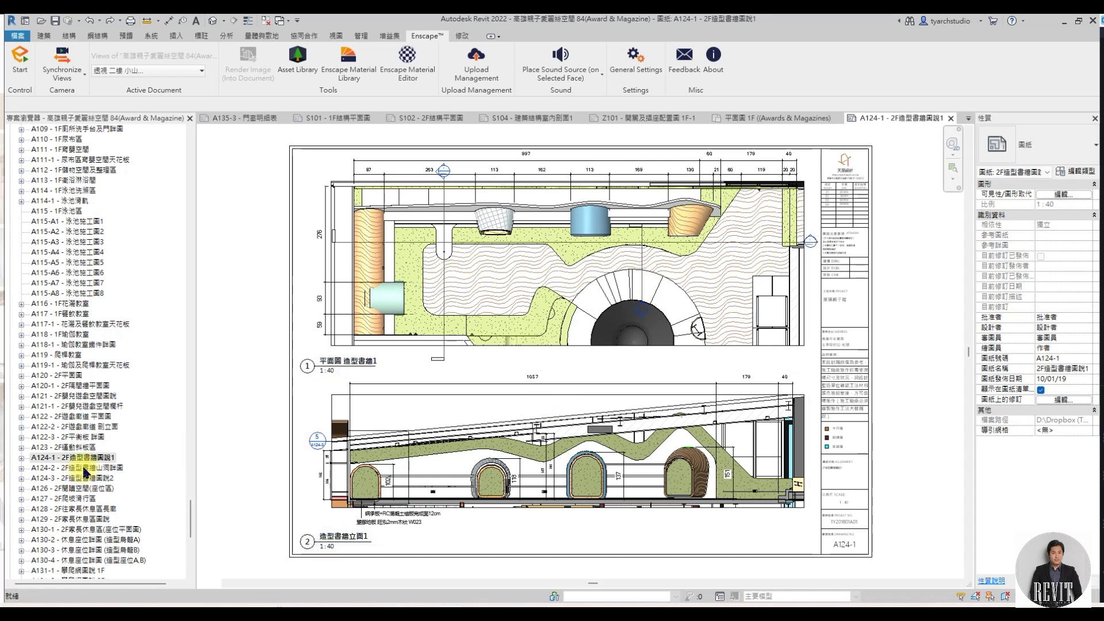
Open sheet A124-2 2F造型書牆山洞詳圖 and zoom in on its tunnel sections and renders.
{"action": "double_click", "coordinate": [88, 468]}
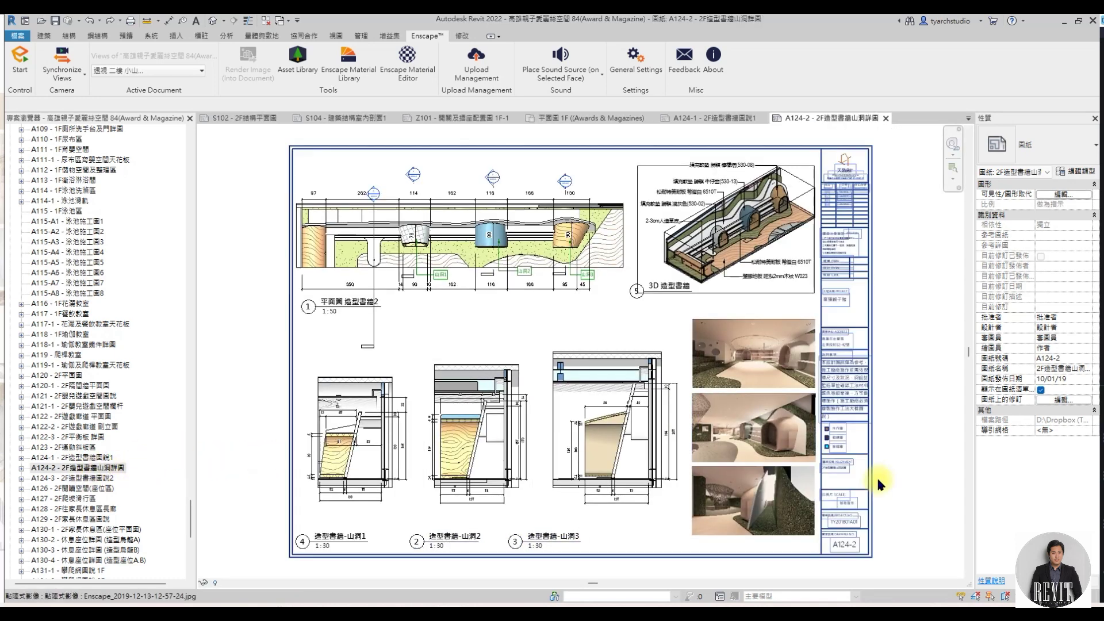
{"action": "scroll", "coordinate": [793, 523], "scroll_direction": "up", "scroll_amount": 3}
{"action": "scroll", "coordinate": [726, 521], "scroll_direction": "up", "scroll_amount": 2}
{"action": "scroll", "coordinate": [666, 510], "scroll_direction": "down", "scroll_amount": 3}
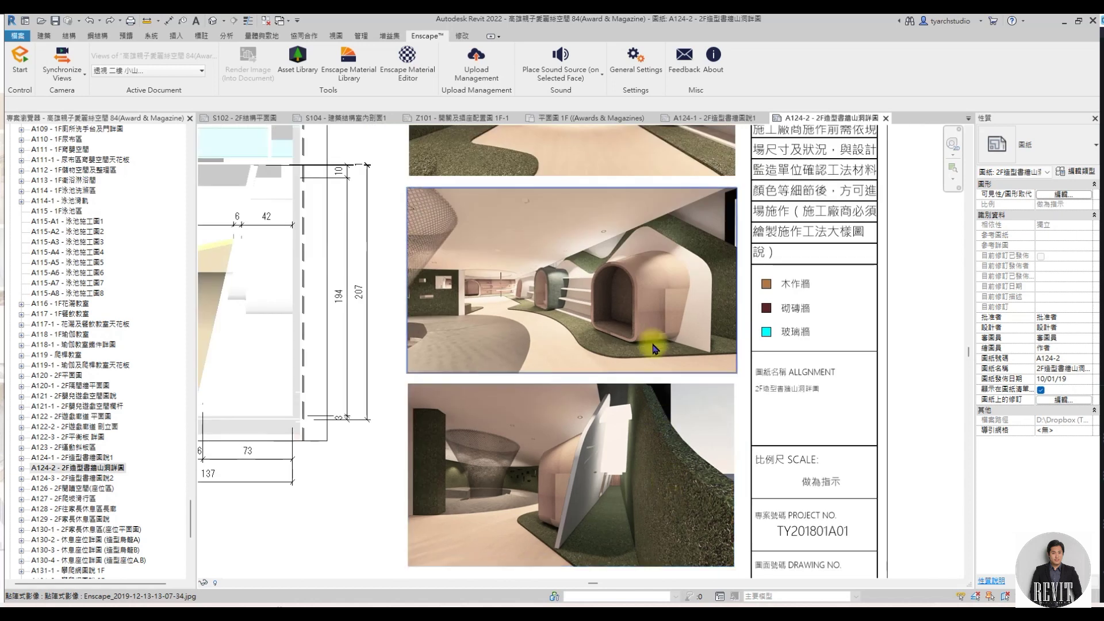
{"action": "middle_click_drag", "start_coordinate": [586, 389], "coordinate": [668, 526]}
{"action": "scroll", "coordinate": [584, 316], "scroll_direction": "up", "scroll_amount": 1}
{"action": "scroll", "coordinate": [584, 315], "scroll_direction": "up", "scroll_amount": 2}
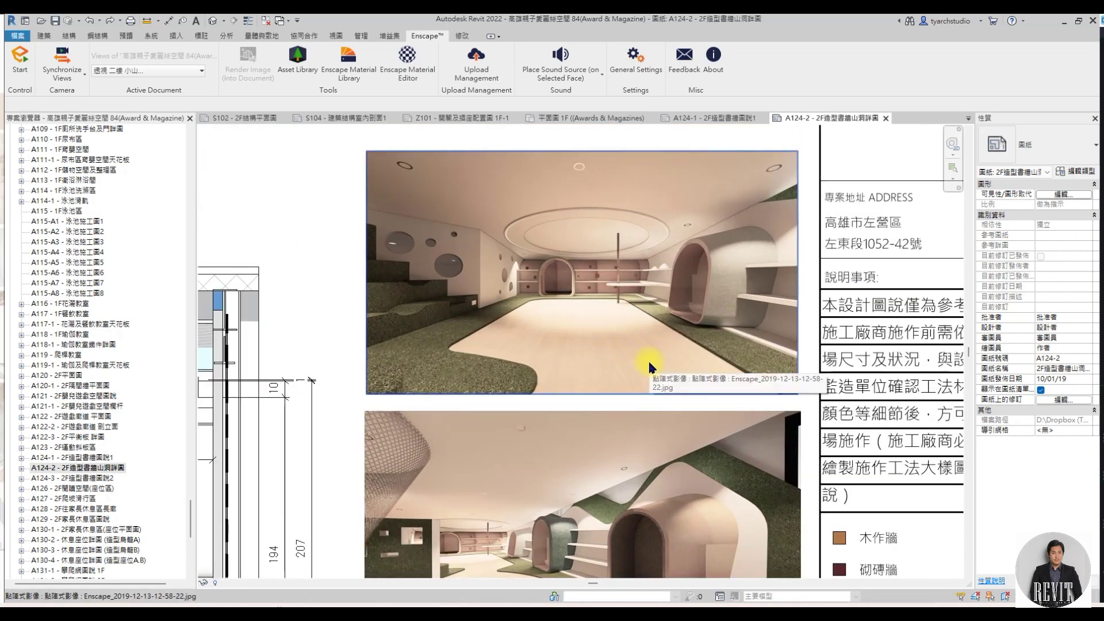
{"action": "scroll", "coordinate": [647, 362], "scroll_direction": "down", "scroll_amount": 3}
{"action": "scroll", "coordinate": [621, 359], "scroll_direction": "down", "scroll_amount": 3}
{"action": "scroll", "coordinate": [596, 357], "scroll_direction": "up", "scroll_amount": 1}
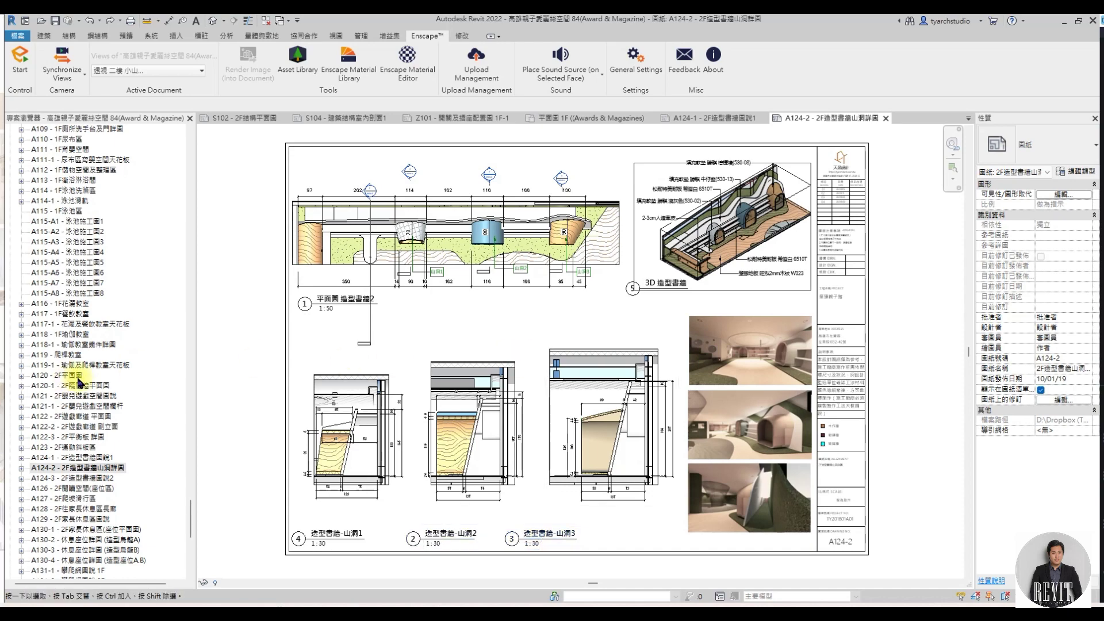
{"action": "scroll", "coordinate": [81, 374], "scroll_direction": "up", "scroll_amount": 4}
{"action": "scroll", "coordinate": [83, 377], "scroll_direction": "up", "scroll_amount": 5}
{"action": "scroll", "coordinate": [84, 377], "scroll_direction": "up", "scroll_amount": 5}
{"action": "scroll", "coordinate": [84, 377], "scroll_direction": "up", "scroll_amount": 5}
{"action": "scroll", "coordinate": [84, 373], "scroll_direction": "up", "scroll_amount": 5}
{"action": "scroll", "coordinate": [84, 368], "scroll_direction": "up", "scroll_amount": 5}
{"action": "scroll", "coordinate": [85, 361], "scroll_direction": "up", "scroll_amount": 5}
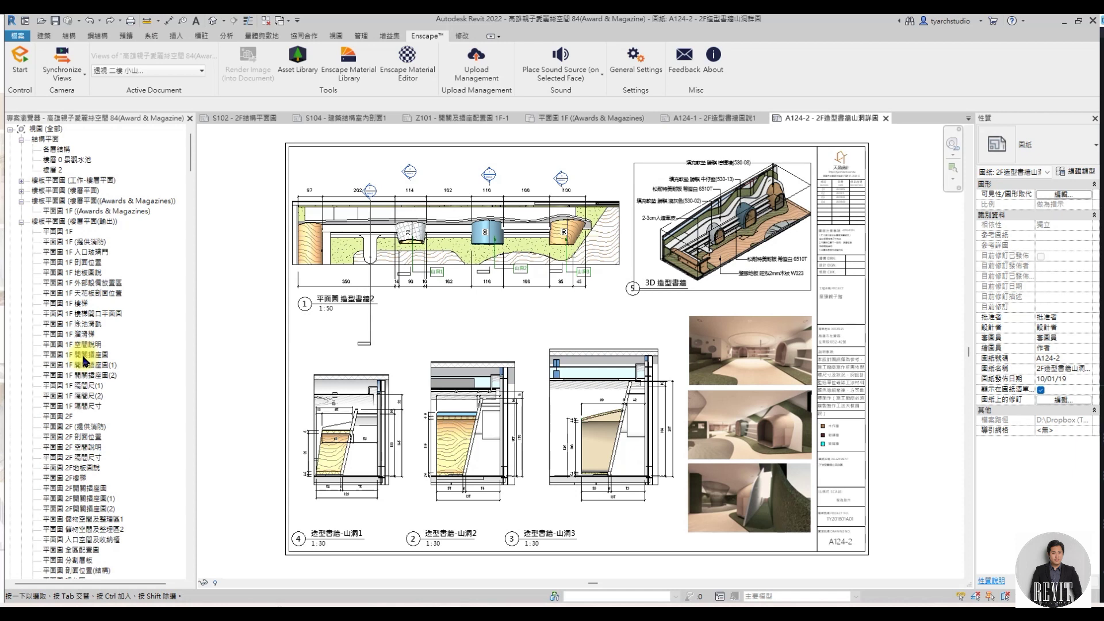
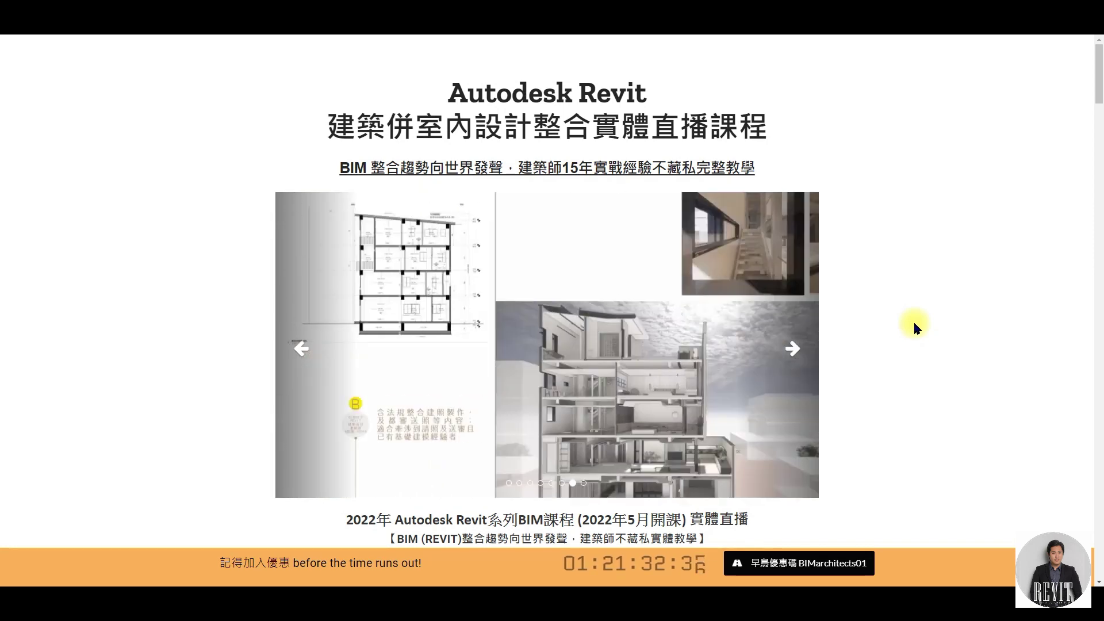
Scroll down the Revit course page and collapse the online-or-in-person FAQ answer.
{"action": "scroll", "coordinate": [914, 324], "scroll_direction": "down", "scroll_amount": 2}
{"action": "scroll", "coordinate": [914, 327], "scroll_direction": "down", "scroll_amount": 4}
{"action": "scroll", "coordinate": [915, 327], "scroll_direction": "down", "scroll_amount": 1}
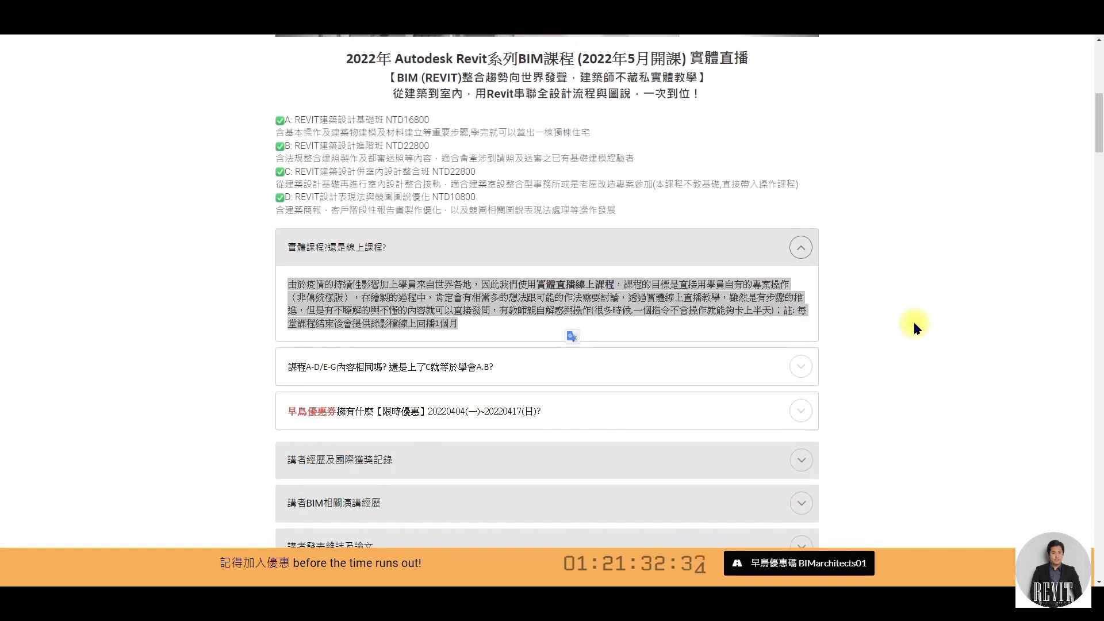
{"action": "scroll", "coordinate": [915, 327], "scroll_direction": "down", "scroll_amount": 1}
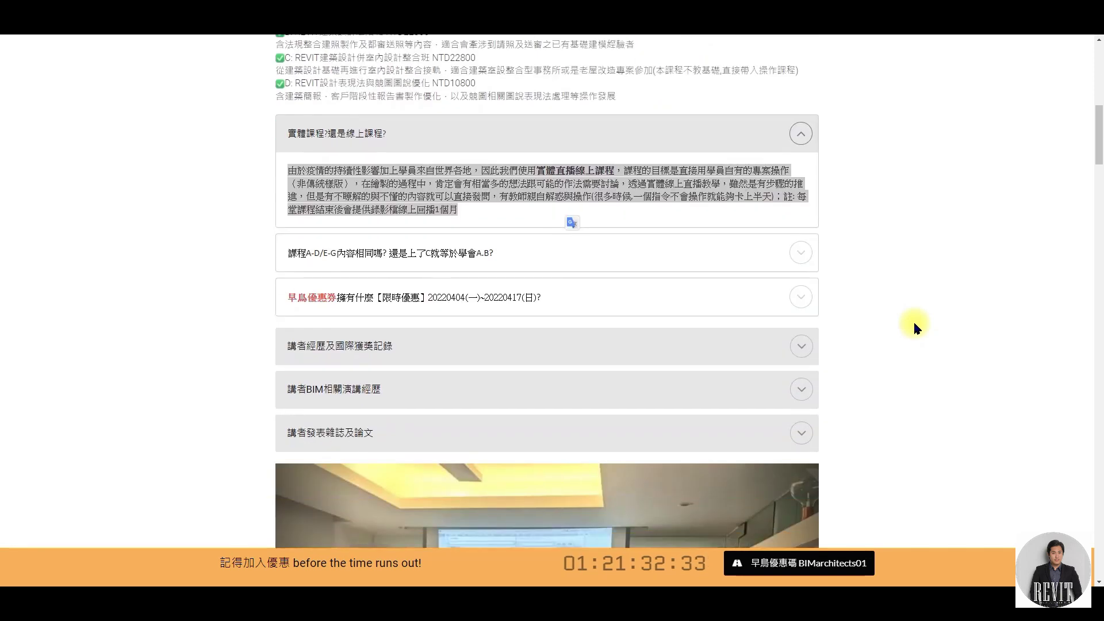
{"action": "left_click", "coordinate": [801, 138]}
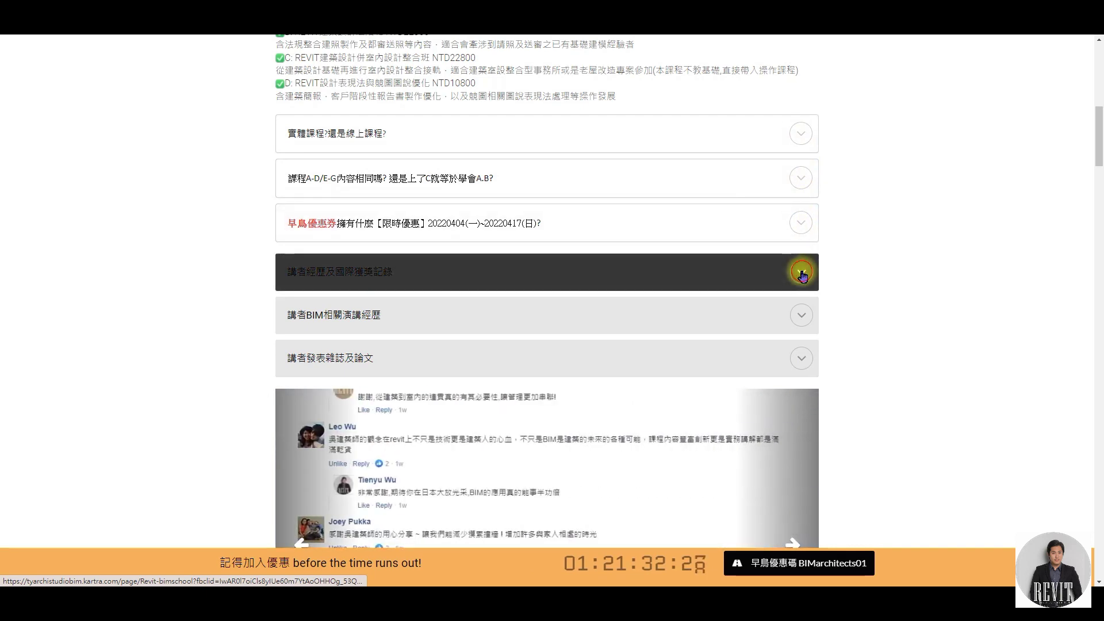
Expand the 講者經歷 and 講者BIM相關演講經歷 sections to show the instructor's background and talks.
{"action": "left_click", "coordinate": [802, 273]}
{"action": "scroll", "coordinate": [803, 277], "scroll_direction": "down", "scroll_amount": 3}
{"action": "scroll", "coordinate": [803, 278], "scroll_direction": "down", "scroll_amount": 3}
{"action": "left_click", "coordinate": [801, 218]}
{"action": "scroll", "coordinate": [805, 230], "scroll_direction": "down", "scroll_amount": 3}
{"action": "scroll", "coordinate": [808, 247], "scroll_direction": "down", "scroll_amount": 3}
{"action": "scroll", "coordinate": [748, 270], "scroll_direction": "up", "scroll_amount": 3}
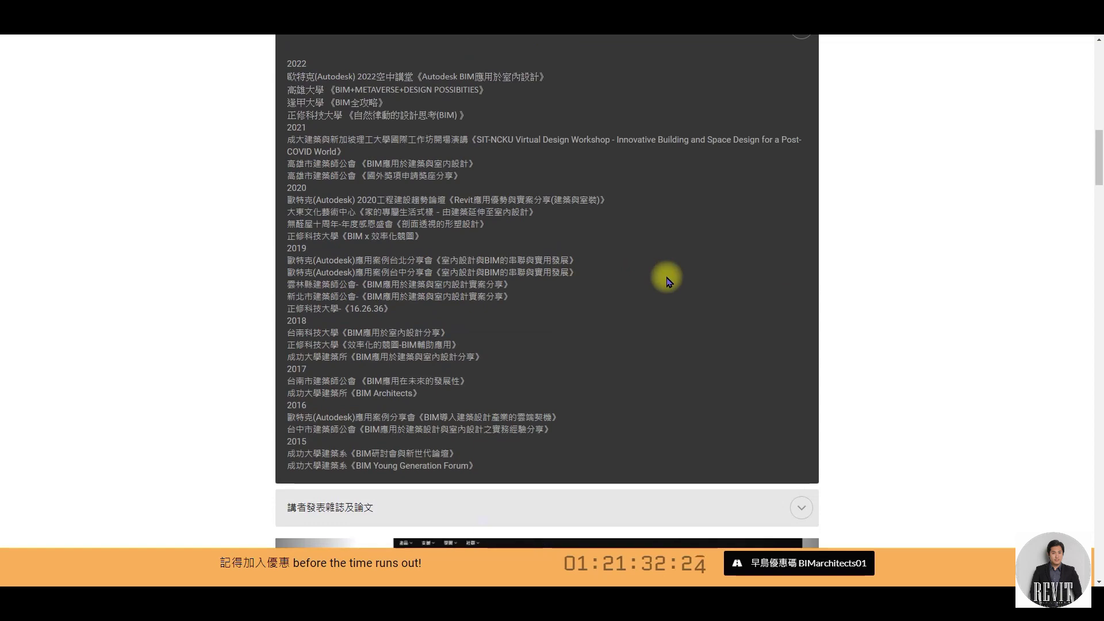
{"action": "scroll", "coordinate": [666, 276], "scroll_direction": "up", "scroll_amount": 3}
{"action": "scroll", "coordinate": [667, 279], "scroll_direction": "down", "scroll_amount": 3}
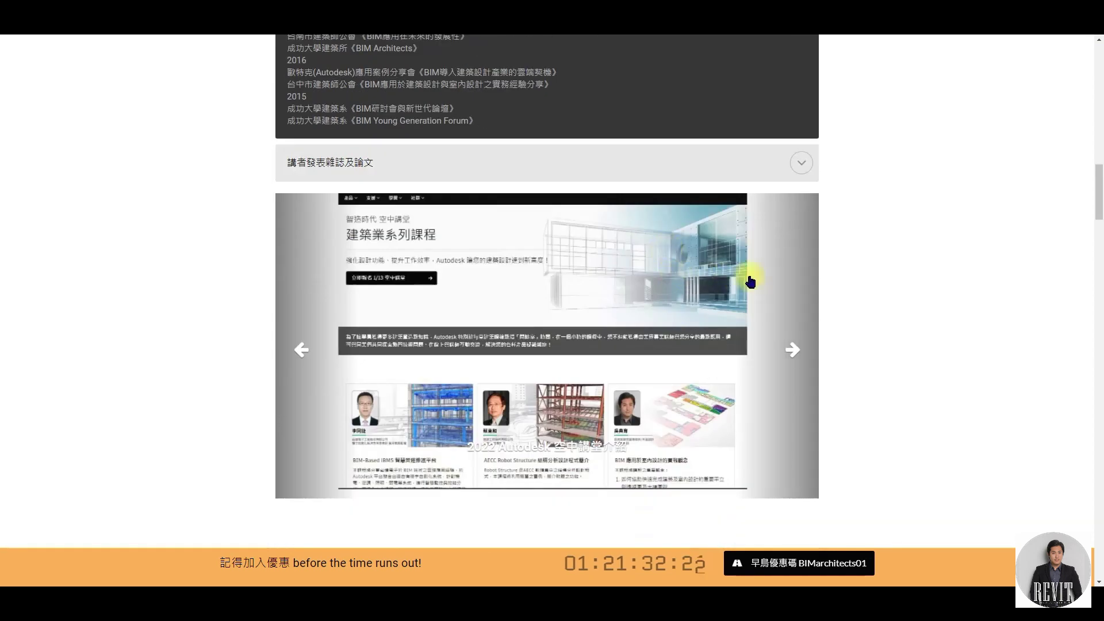
Advance the photo carousel three slides to the classroom-session photos.
{"action": "left_click", "coordinate": [793, 350]}
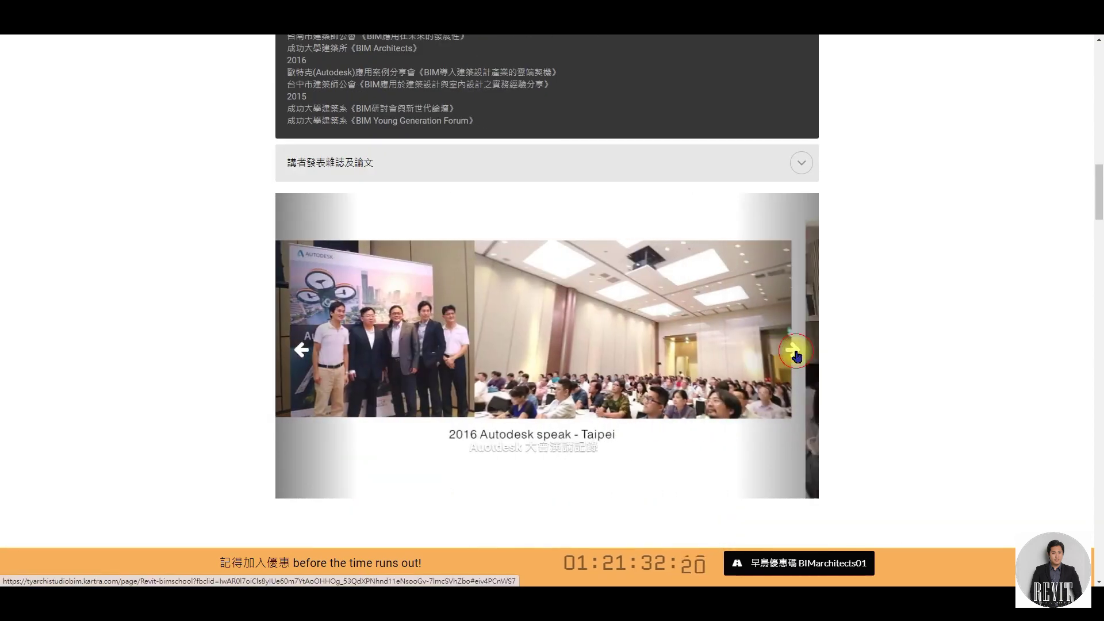
{"action": "left_click", "coordinate": [794, 350]}
{"action": "left_click", "coordinate": [794, 350]}
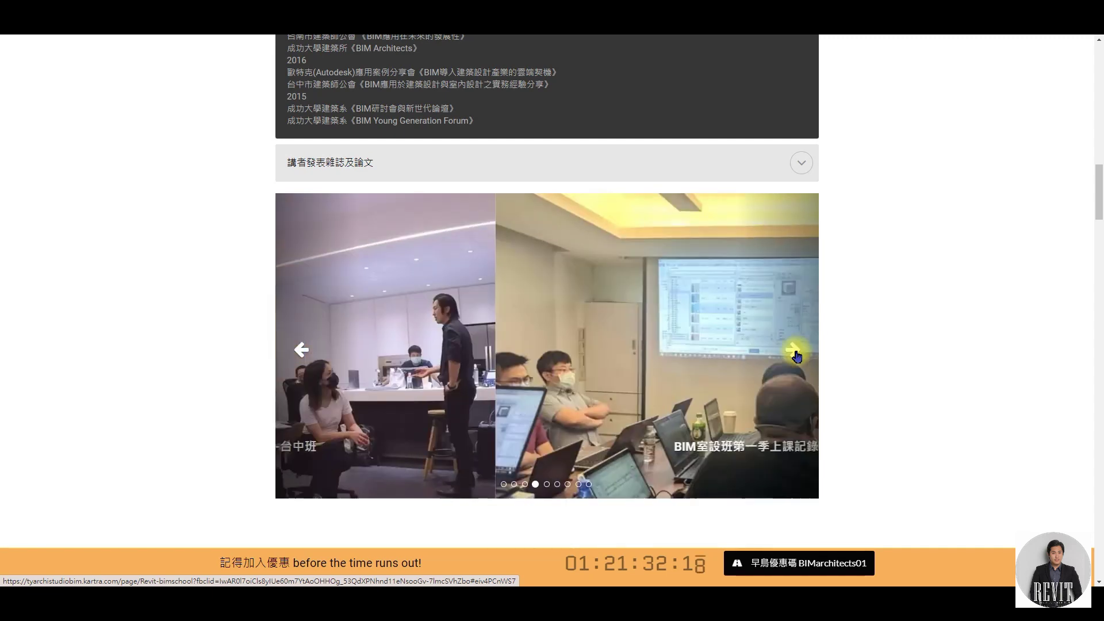
{"action": "scroll", "coordinate": [796, 347], "scroll_direction": "down", "scroll_amount": 4}
{"action": "scroll", "coordinate": [796, 350], "scroll_direction": "down", "scroll_amount": 3}
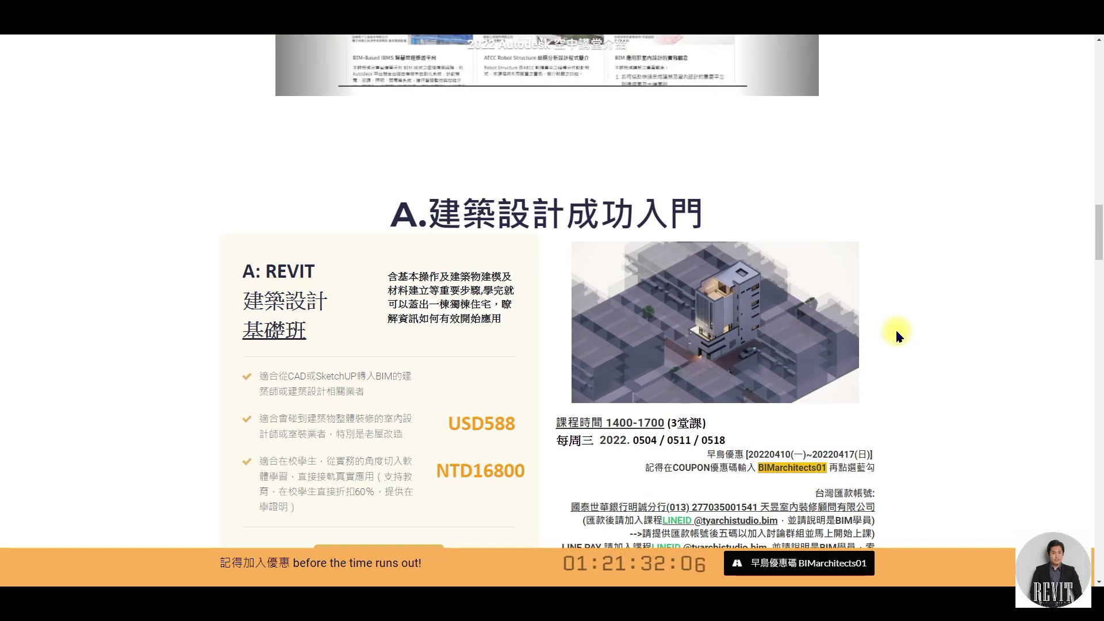
Scroll through architecture course options A to D and their USD/NTD prices.
{"action": "scroll", "coordinate": [896, 333], "scroll_direction": "down", "scroll_amount": 5}
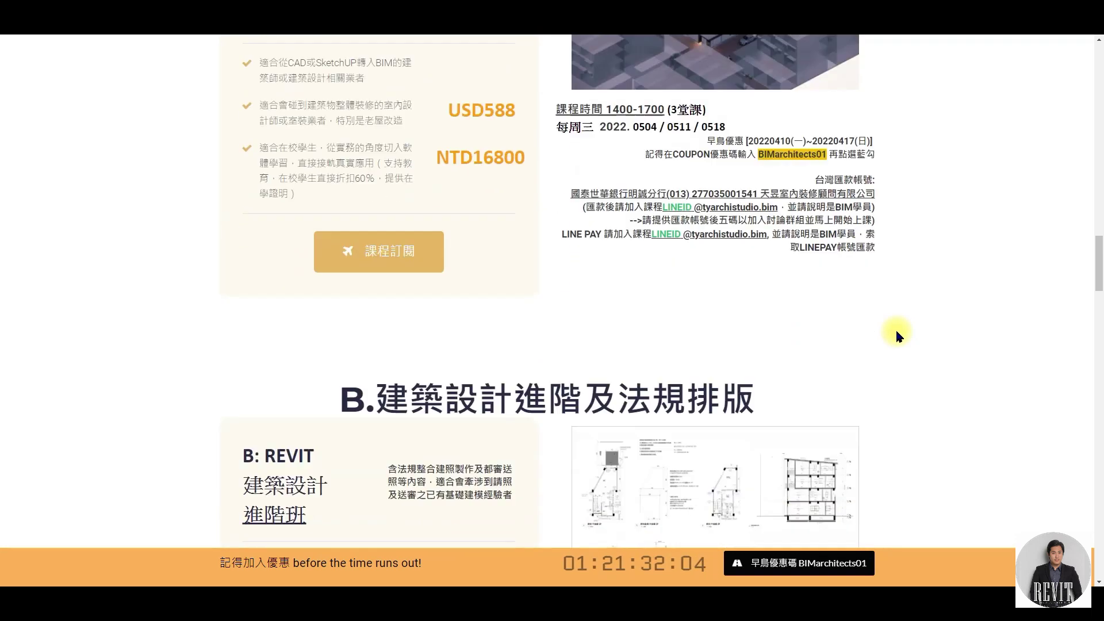
{"action": "scroll", "coordinate": [896, 334], "scroll_direction": "down", "scroll_amount": 5}
{"action": "scroll", "coordinate": [896, 333], "scroll_direction": "down", "scroll_amount": 2}
{"action": "scroll", "coordinate": [896, 333], "scroll_direction": "down", "scroll_amount": 4}
{"action": "scroll", "coordinate": [896, 334], "scroll_direction": "down", "scroll_amount": 3}
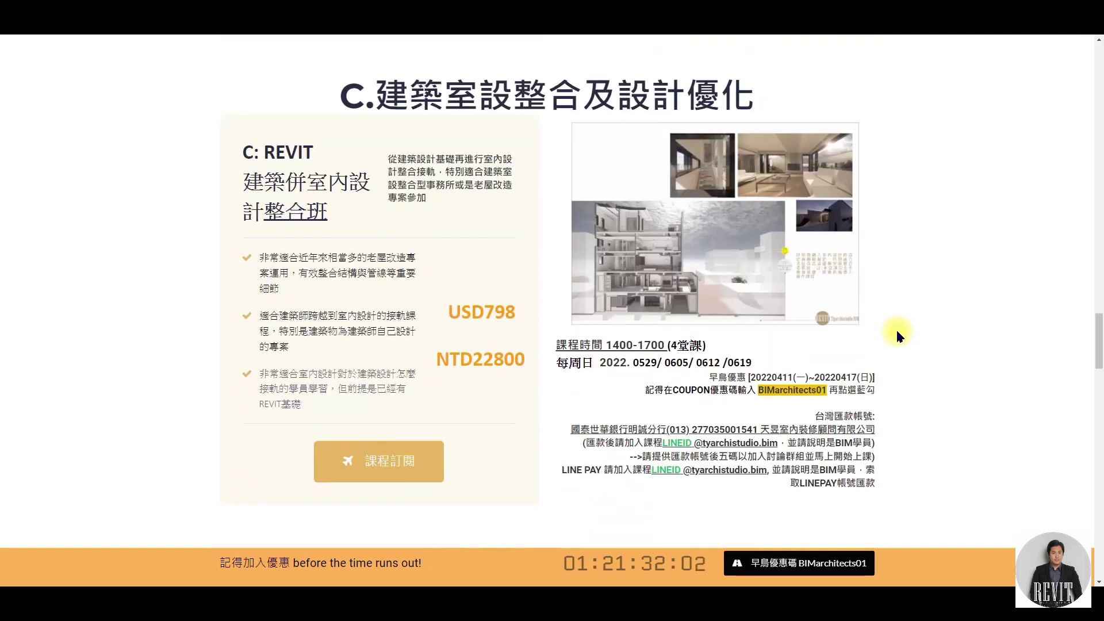
{"action": "scroll", "coordinate": [897, 331], "scroll_direction": "down", "scroll_amount": 4}
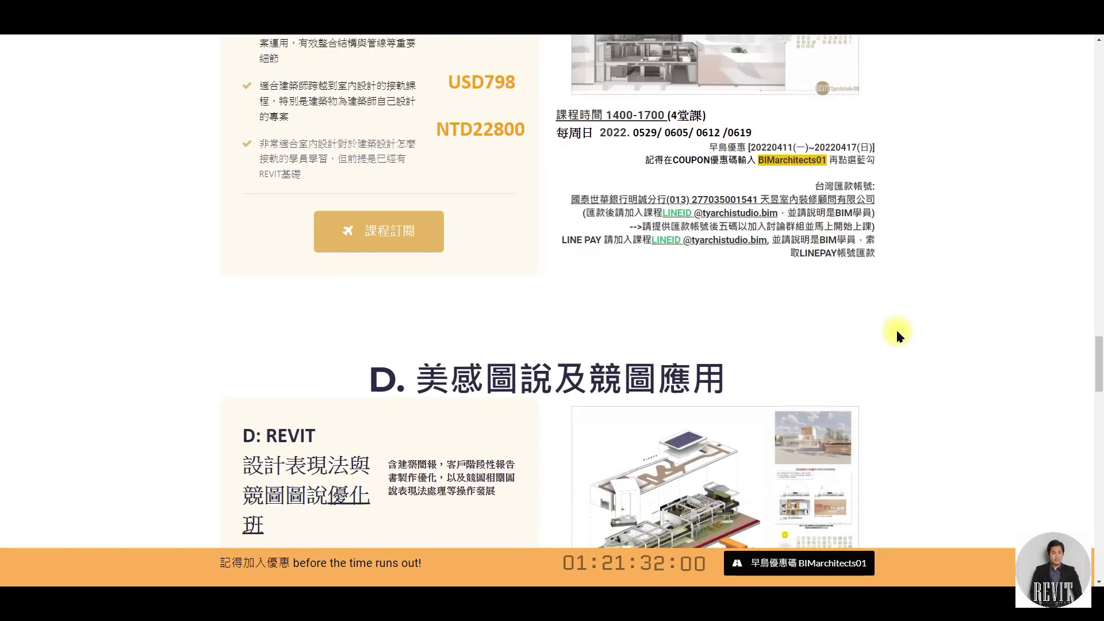
Review the A+C bundle offer down to the footer, then go to the interior-design course page.
{"action": "scroll", "coordinate": [897, 331], "scroll_direction": "down", "scroll_amount": 4}
{"action": "scroll", "coordinate": [898, 334], "scroll_direction": "down", "scroll_amount": 2}
{"action": "scroll", "coordinate": [900, 334], "scroll_direction": "down", "scroll_amount": 6}
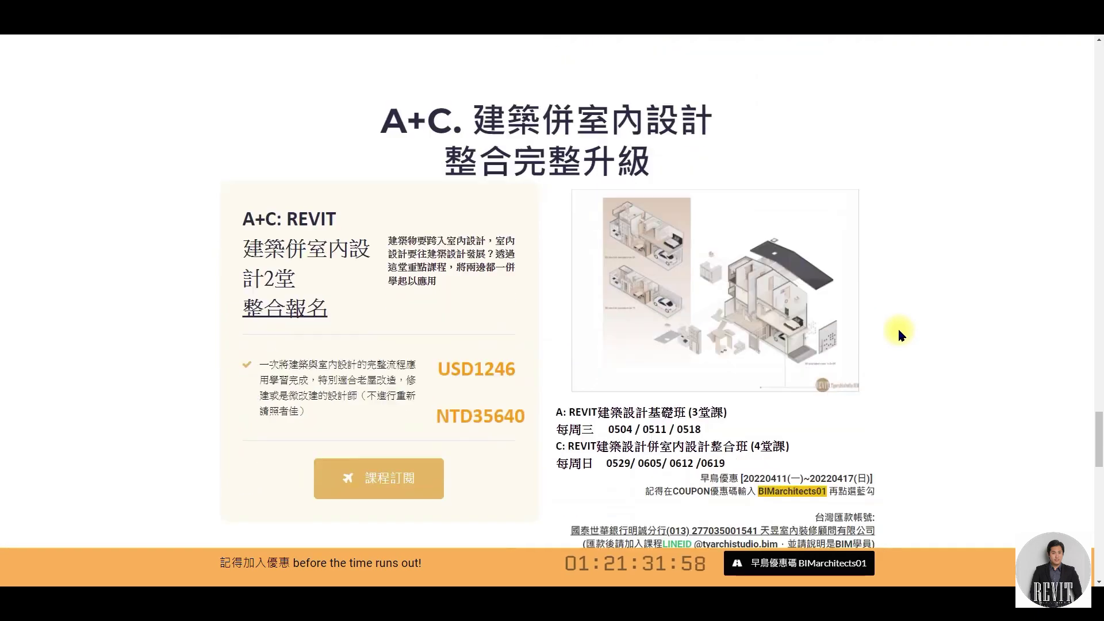
{"action": "scroll", "coordinate": [900, 334], "scroll_direction": "down", "scroll_amount": 8}
{"action": "scroll", "coordinate": [897, 337], "scroll_direction": "down", "scroll_amount": 3}
{"action": "scroll", "coordinate": [897, 336], "scroll_direction": "down", "scroll_amount": 7}
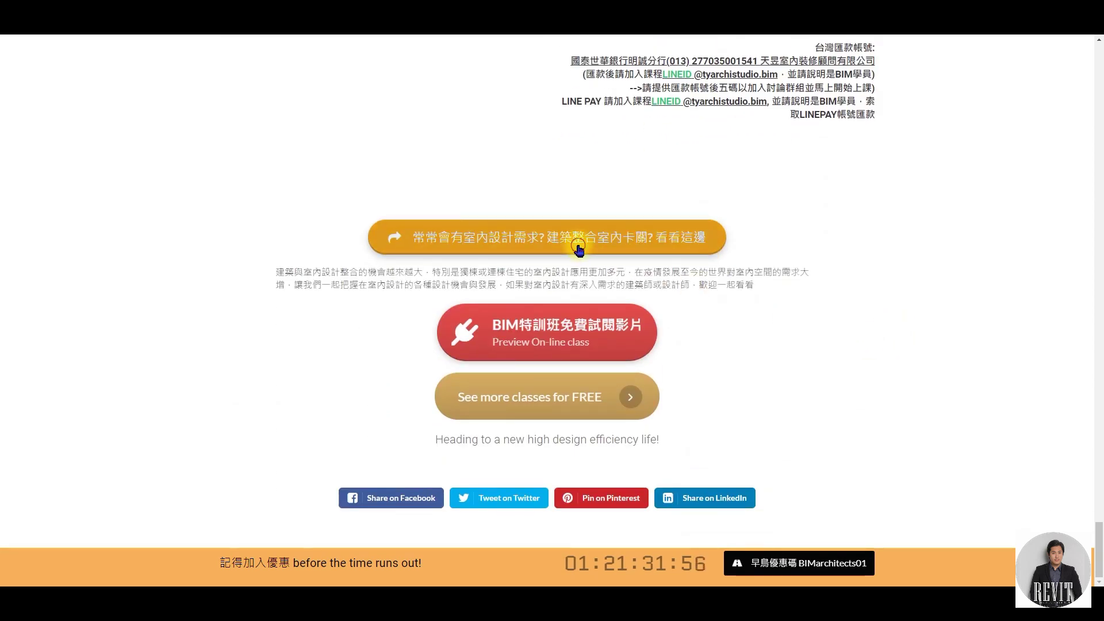
{"action": "left_click", "coordinate": [645, 245]}
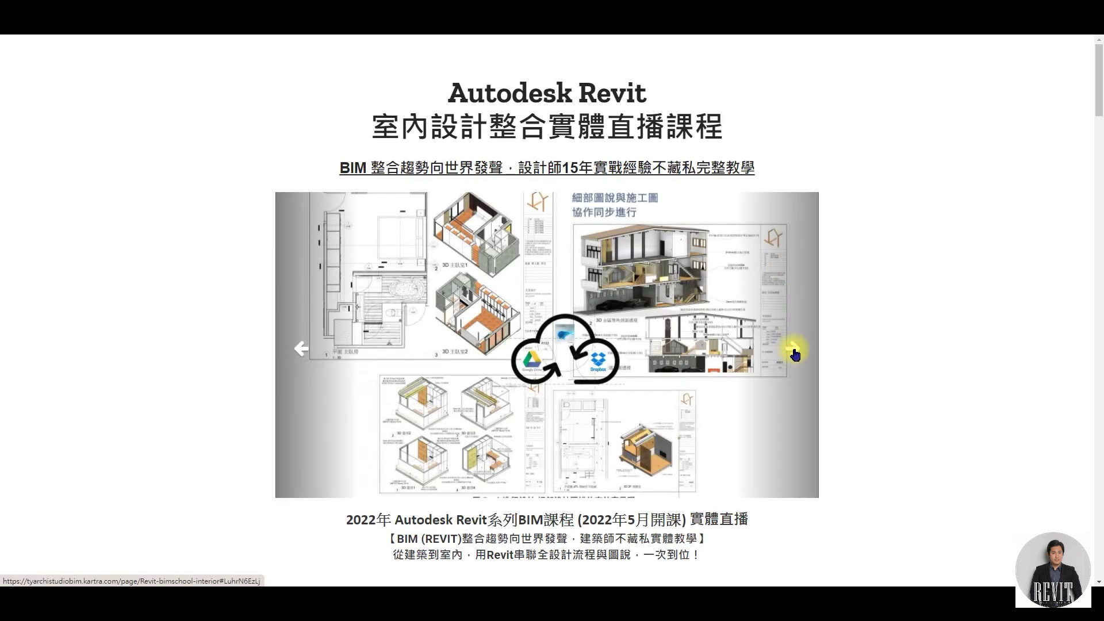
Scroll through interior-design course options E and F with their prices.
{"action": "scroll", "coordinate": [796, 353], "scroll_direction": "down", "scroll_amount": 4}
{"action": "scroll", "coordinate": [795, 353], "scroll_direction": "down", "scroll_amount": 4}
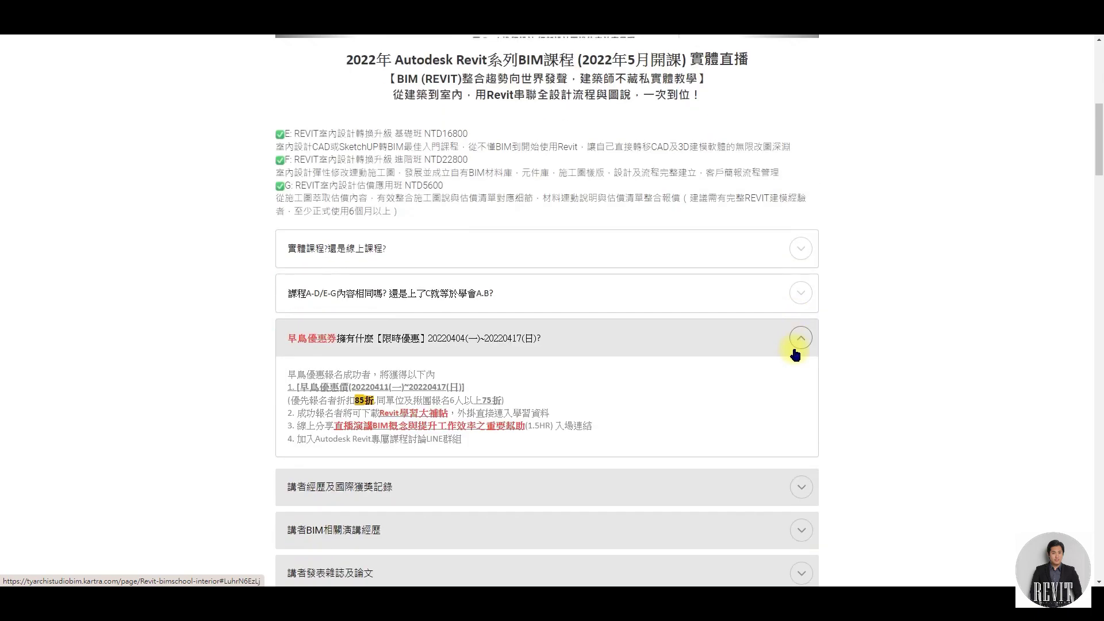
{"action": "scroll", "coordinate": [795, 353], "scroll_direction": "down", "scroll_amount": 4}
{"action": "scroll", "coordinate": [796, 354], "scroll_direction": "down", "scroll_amount": 5}
{"action": "scroll", "coordinate": [795, 354], "scroll_direction": "down", "scroll_amount": 4}
{"action": "scroll", "coordinate": [795, 353], "scroll_direction": "down", "scroll_amount": 2}
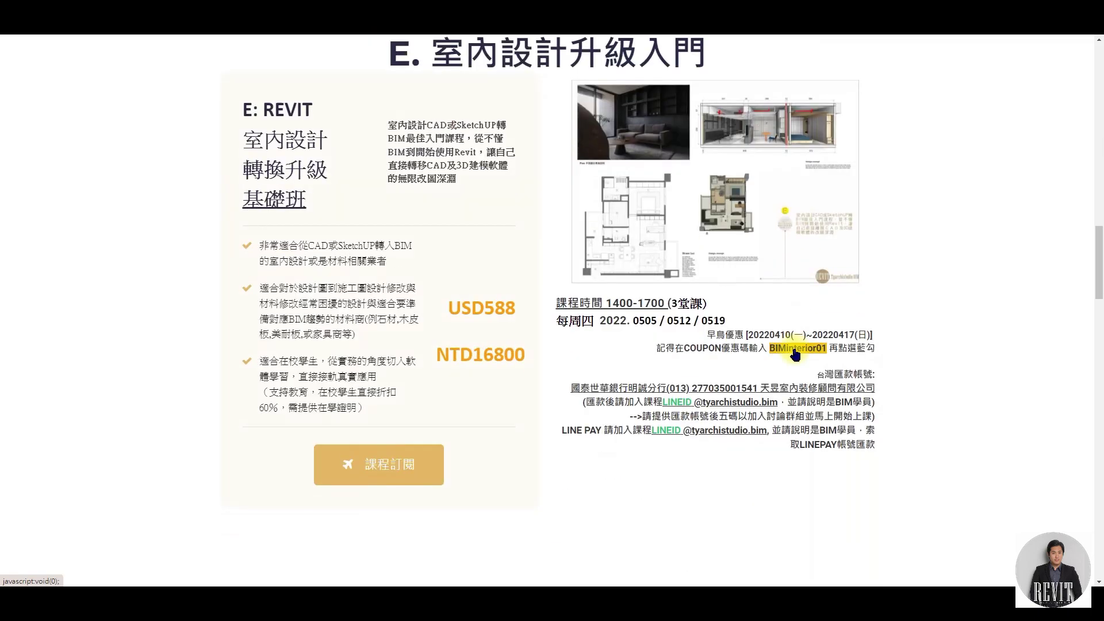
{"action": "scroll", "coordinate": [795, 350], "scroll_direction": "up", "scroll_amount": 1}
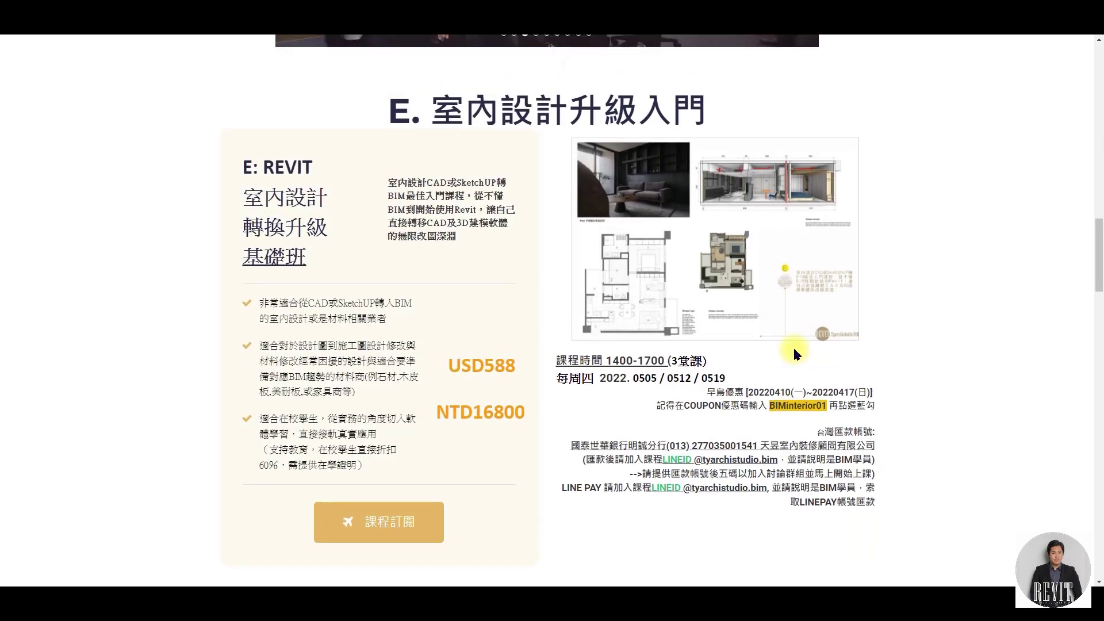
{"action": "scroll", "coordinate": [794, 350], "scroll_direction": "up", "scroll_amount": 1}
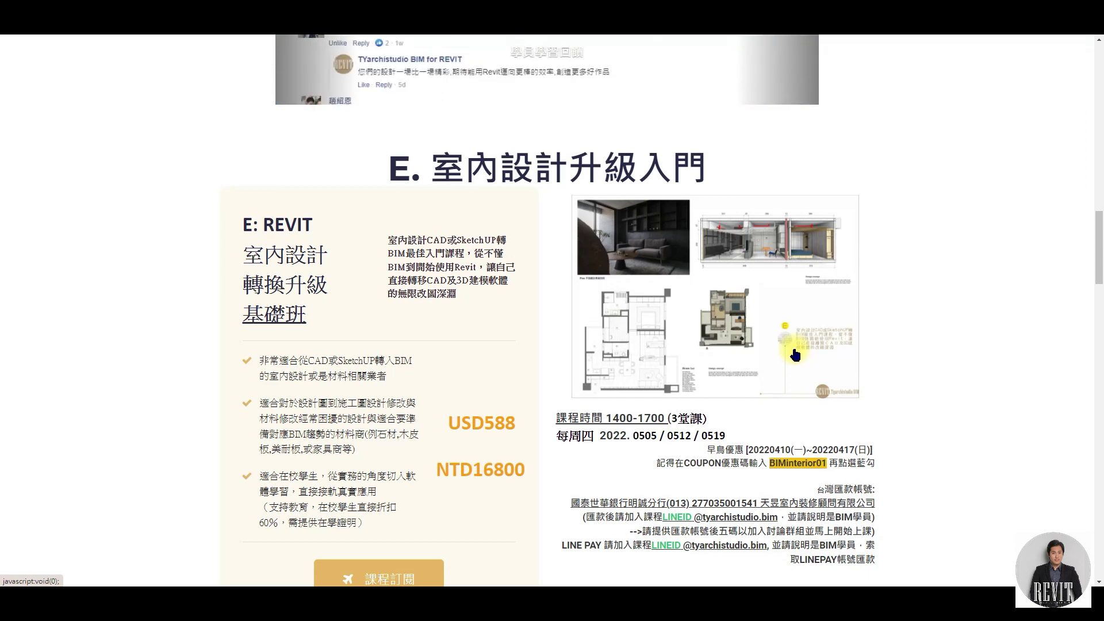
Continue through option G and the E+F+G bundle to the footer's free-preview links.
{"action": "scroll", "coordinate": [795, 356], "scroll_direction": "down", "scroll_amount": 4}
{"action": "scroll", "coordinate": [795, 356], "scroll_direction": "down", "scroll_amount": 5}
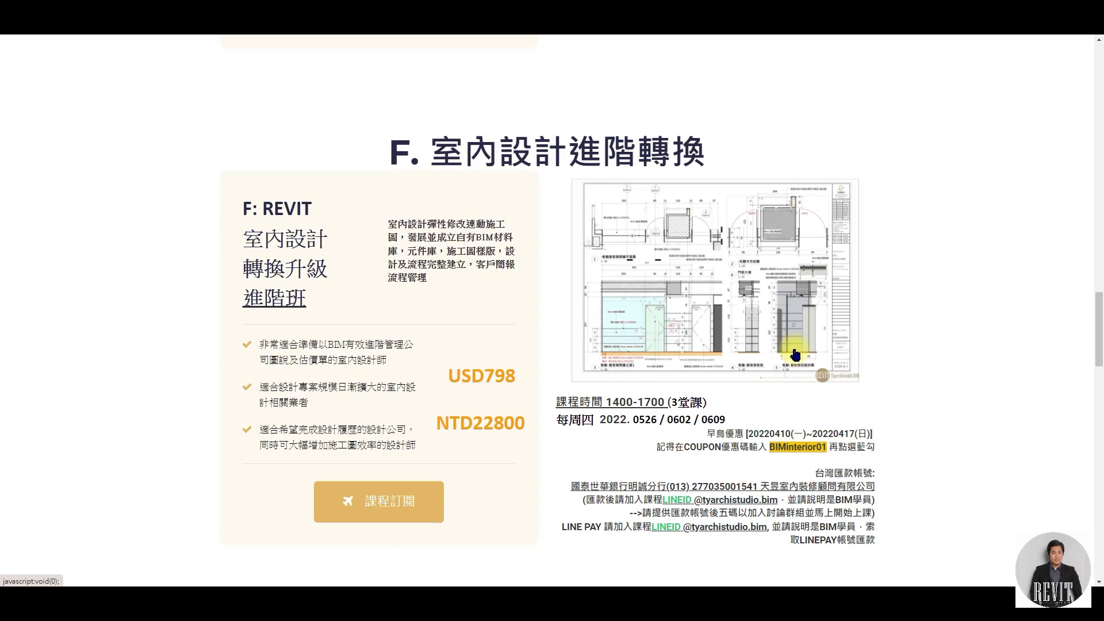
{"action": "scroll", "coordinate": [795, 356], "scroll_direction": "down", "scroll_amount": 5}
{"action": "scroll", "coordinate": [795, 356], "scroll_direction": "down", "scroll_amount": 3}
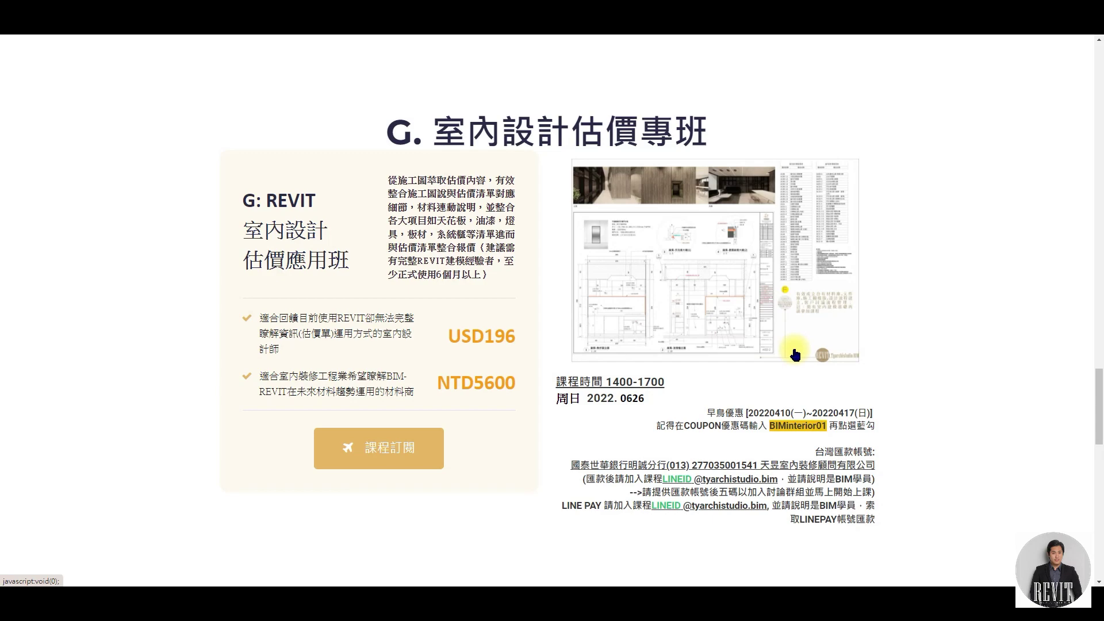
{"action": "scroll", "coordinate": [798, 352], "scroll_direction": "down", "scroll_amount": 4}
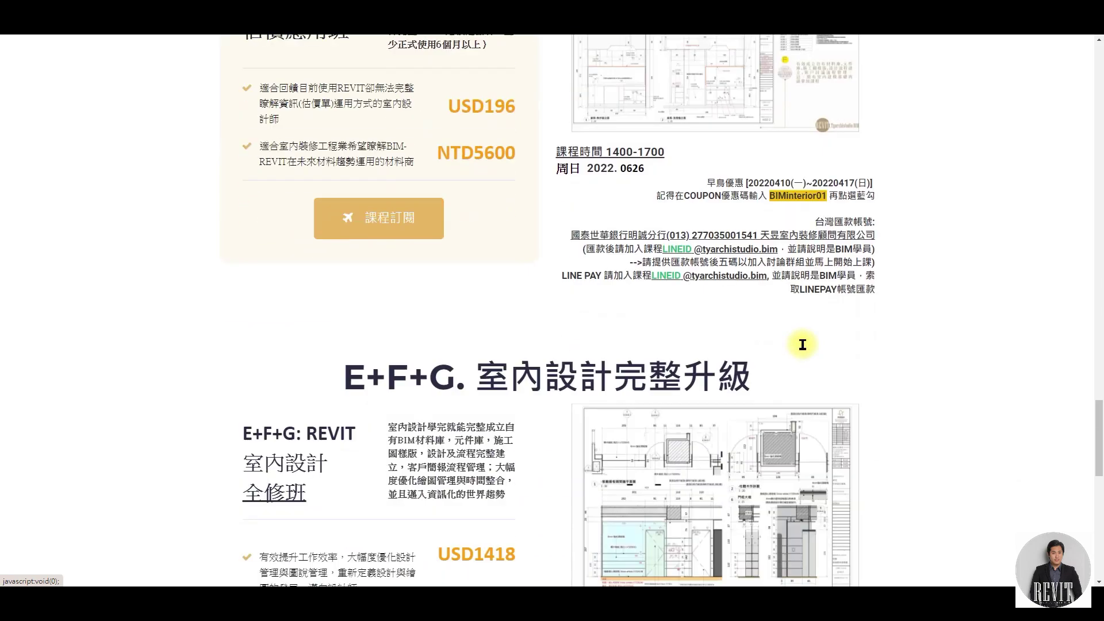
{"action": "scroll", "coordinate": [800, 345], "scroll_direction": "down", "scroll_amount": 4}
{"action": "scroll", "coordinate": [803, 347], "scroll_direction": "down", "scroll_amount": 5}
{"action": "scroll", "coordinate": [803, 348], "scroll_direction": "down", "scroll_amount": 3}
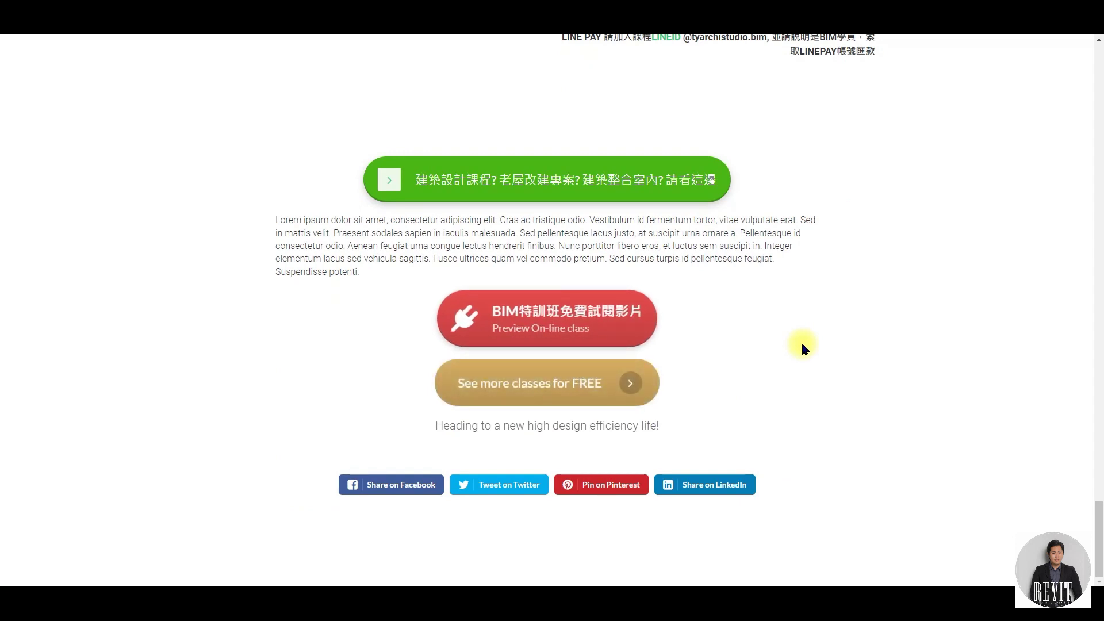
Go to the BIM特訓班免費試閱影片 preview page and play its Revit tutorial video.
{"action": "left_click", "coordinate": [580, 311]}
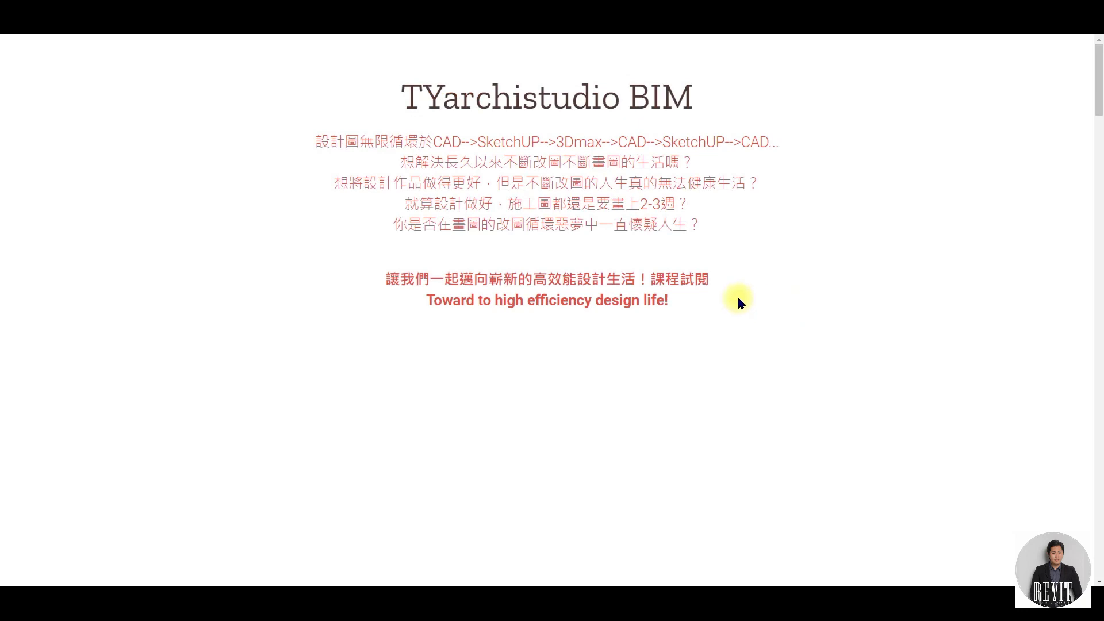
{"action": "scroll", "coordinate": [739, 298], "scroll_direction": "down", "scroll_amount": 4}
{"action": "left_click", "coordinate": [561, 275]}
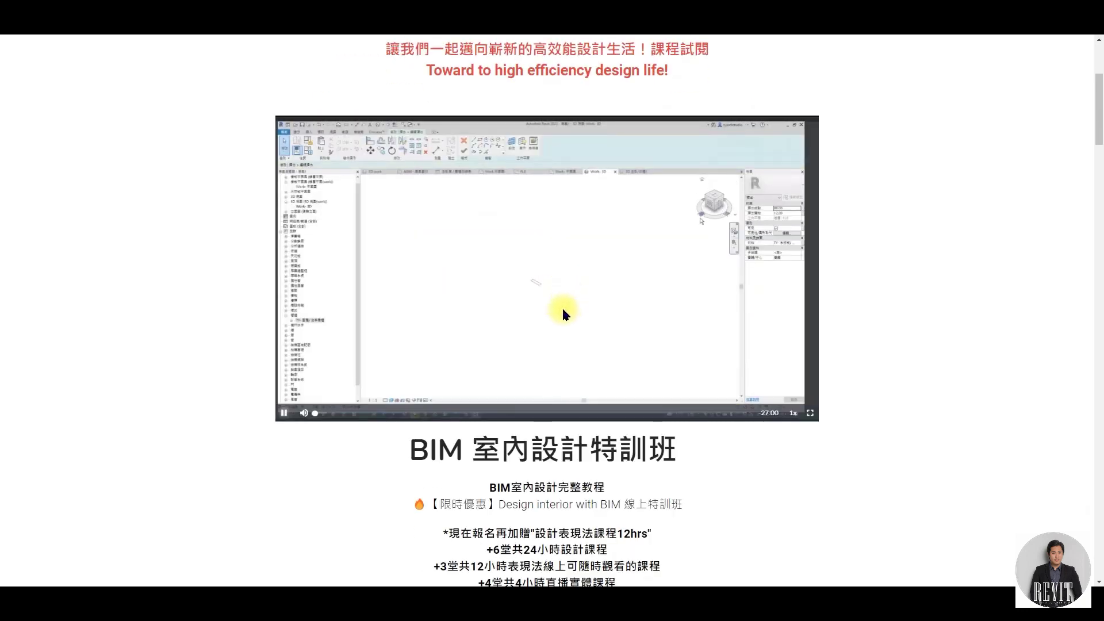